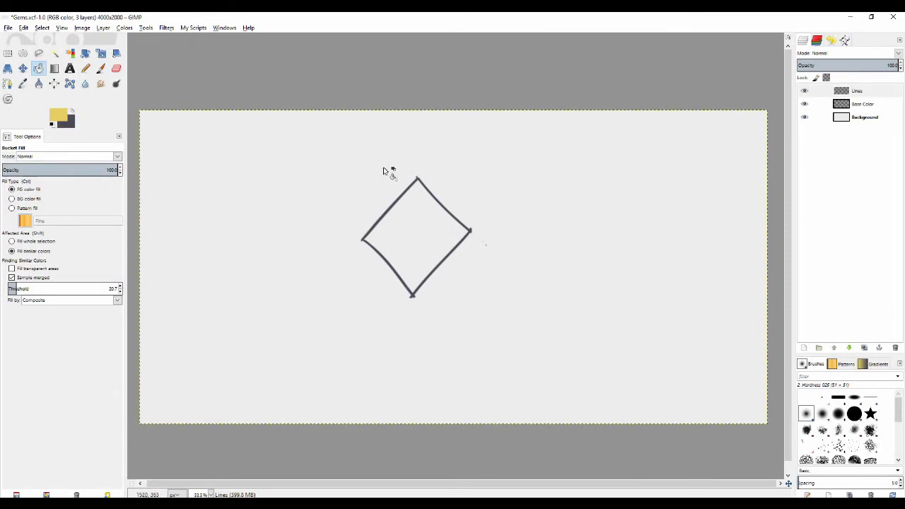
Hide and show the Lines layer to check the diamond outline, and make the Base Color layer active
drag(401, 166, 410, 150)
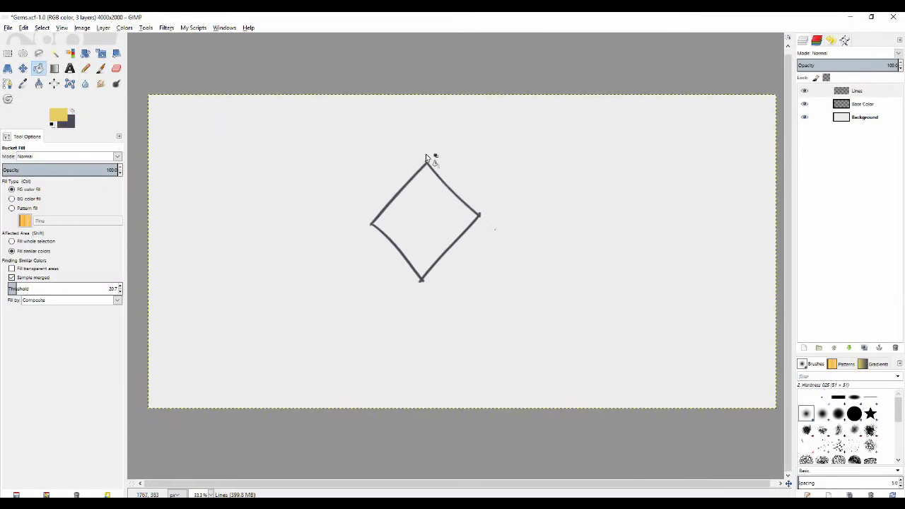
scroll(424, 189, down, 1)
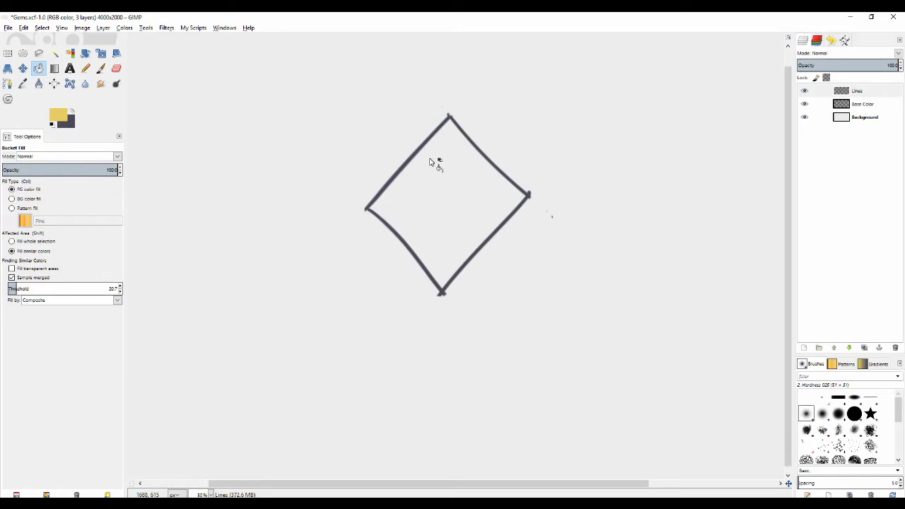
click(869, 106)
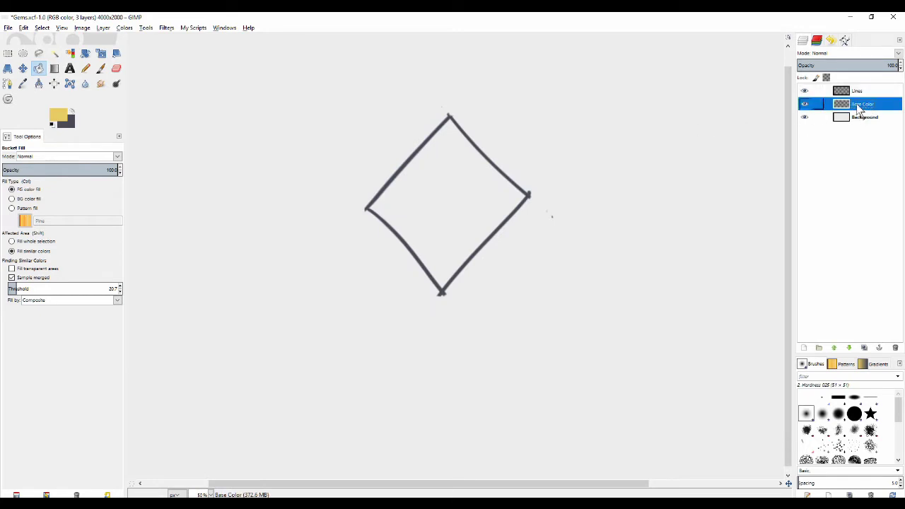
click(859, 91)
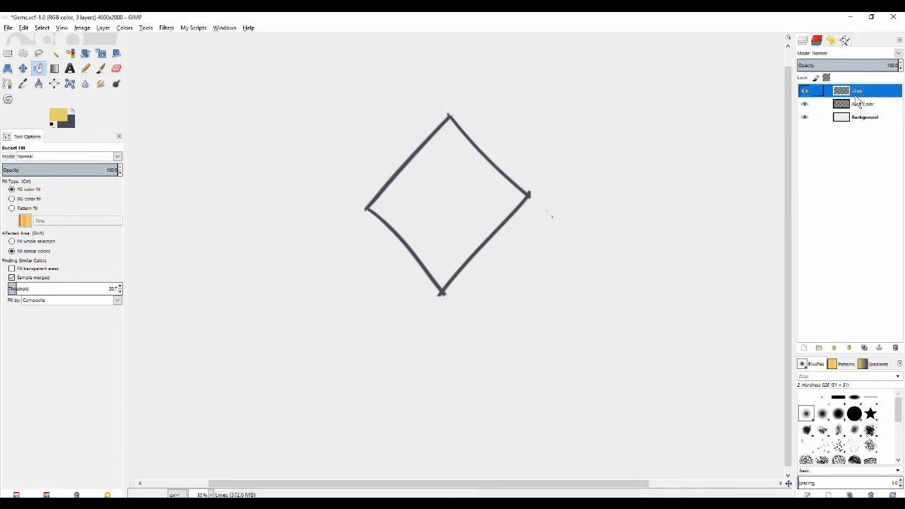
click(805, 92)
click(803, 94)
click(805, 92)
click(804, 92)
click(869, 105)
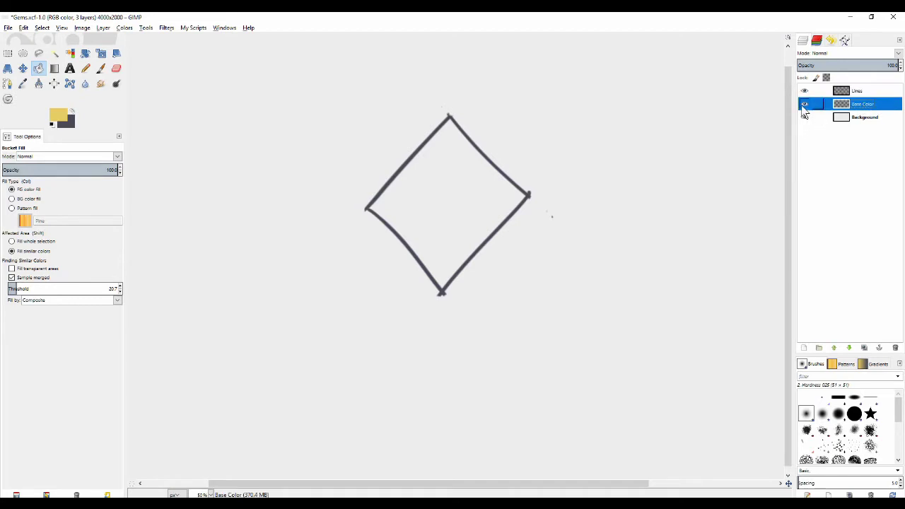
Try a yellow bucket fill on the Base Color layer with the affected area set to the whole selection
scroll(460, 178, down, 2)
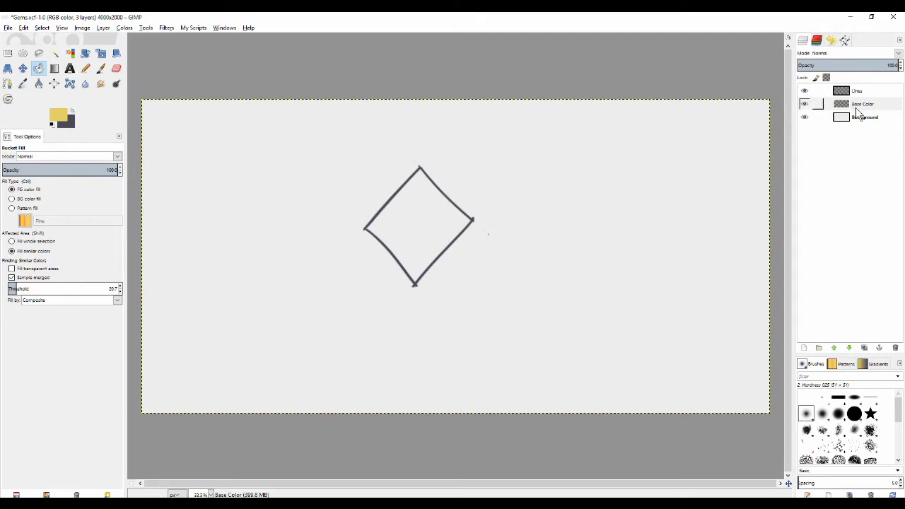
click(804, 105)
scroll(352, 172, down, 1)
drag(352, 172, 356, 177)
key(p)
drag(354, 208, 344, 198)
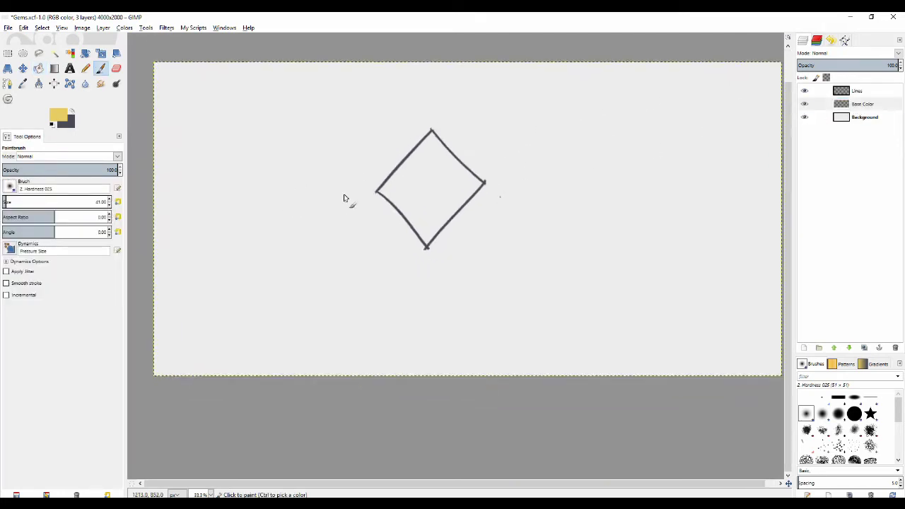
key(shift+b)
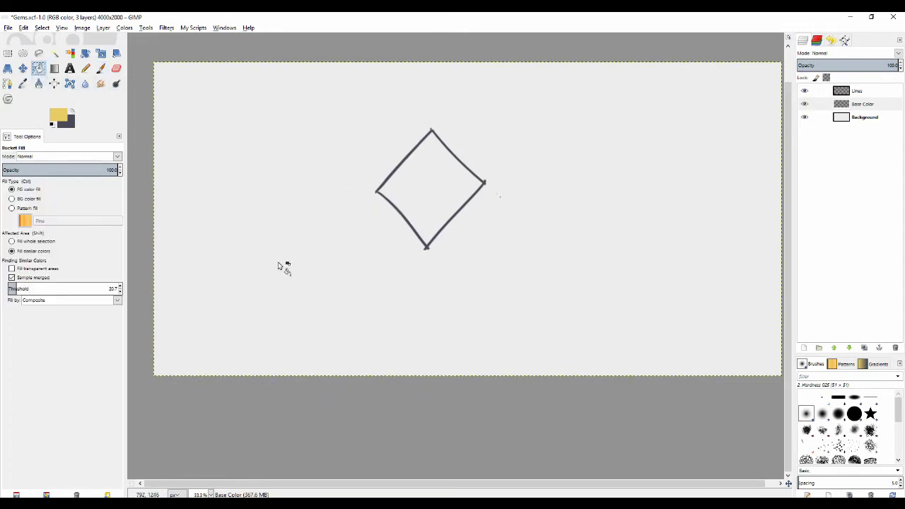
click(34, 241)
drag(308, 221, 287, 238)
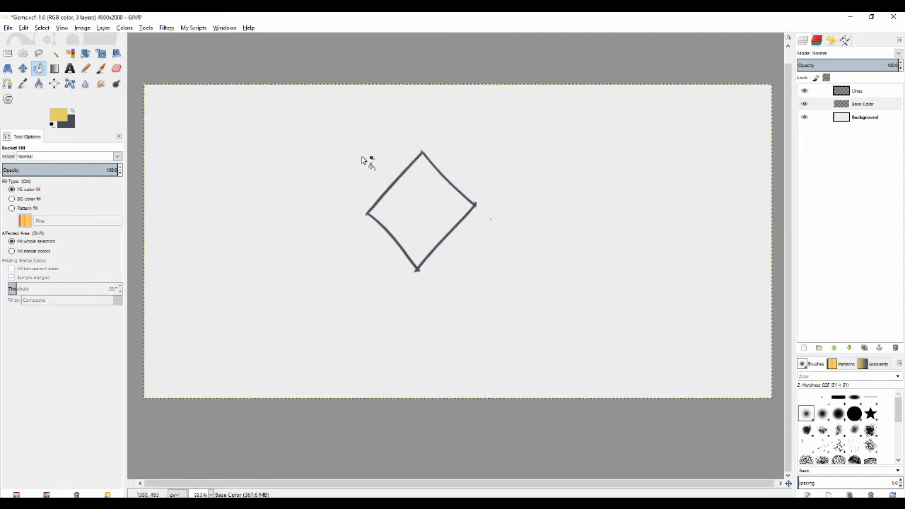
click(307, 164)
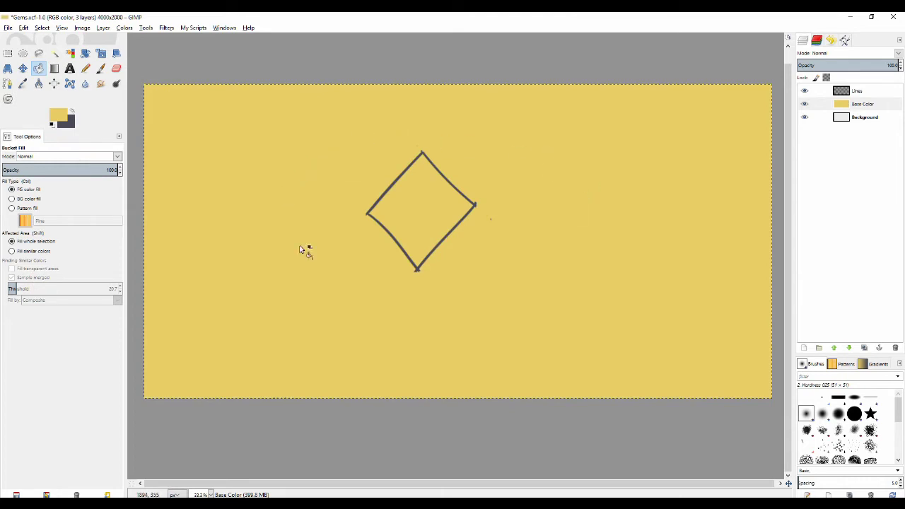
Check the whole-layer fill with the Lines layer hidden and shown, and undo that fill
drag(304, 220, 296, 225)
scroll(294, 221, up, 1)
scroll(293, 217, down, 2)
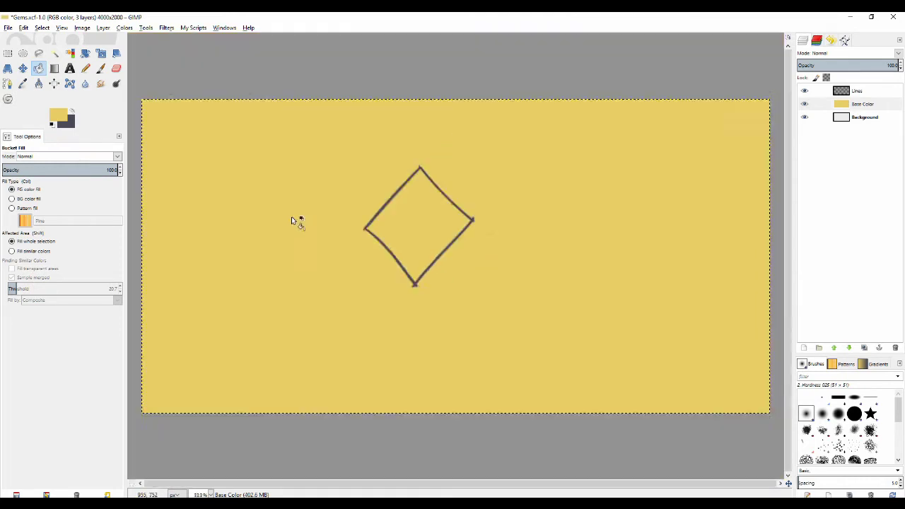
scroll(295, 230, up, 1)
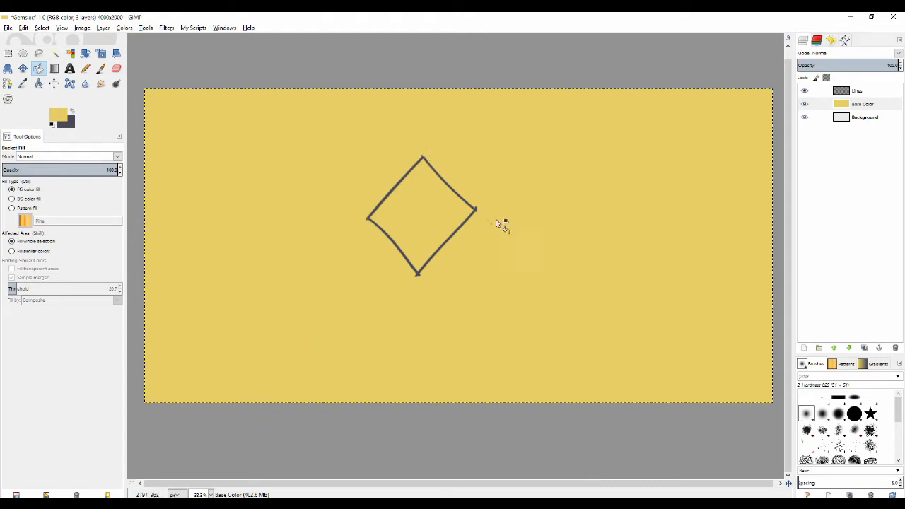
click(804, 91)
click(804, 91)
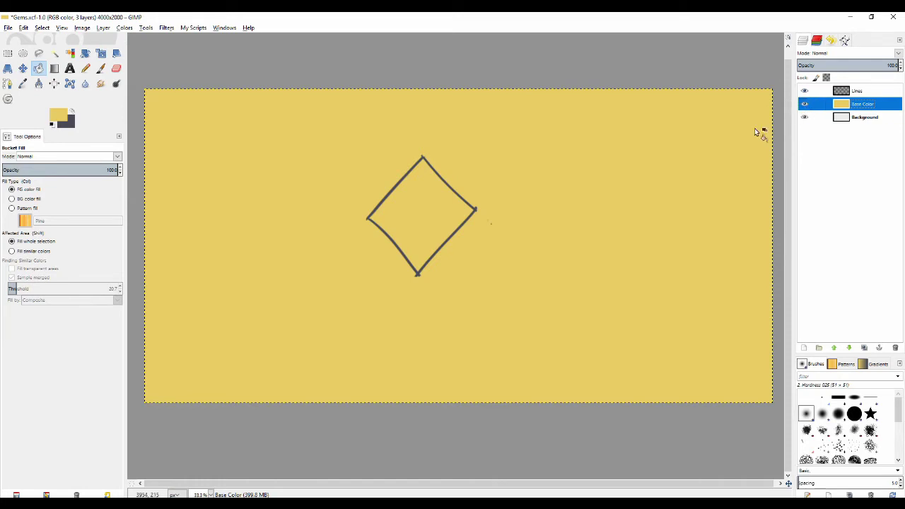
middle_click(421, 204)
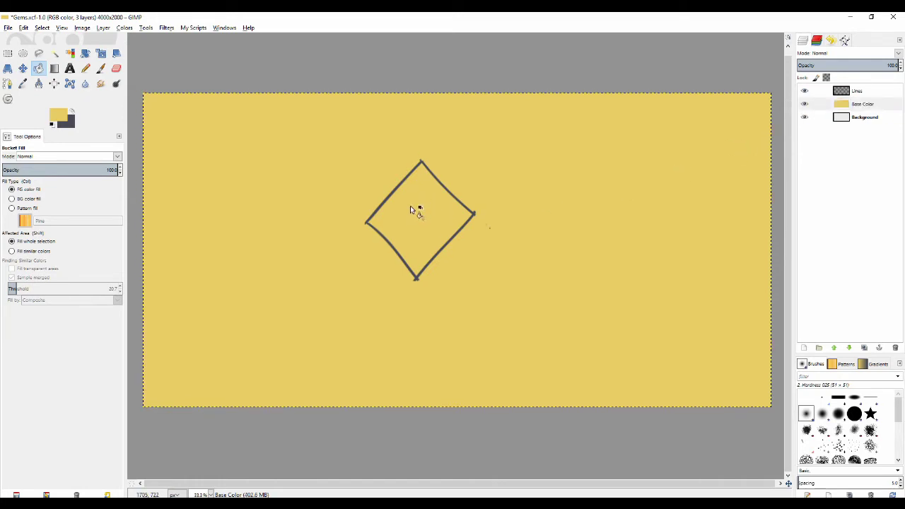
key(ctrl+z)
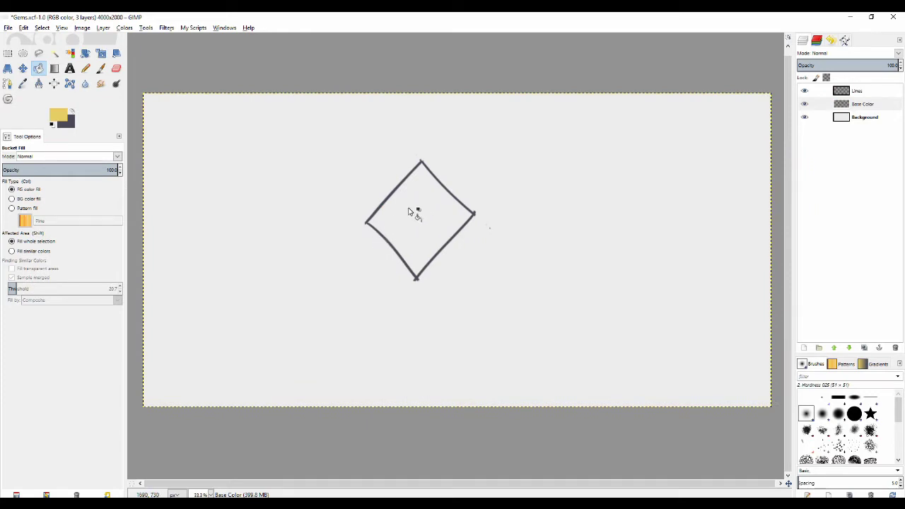
Bucket-fill the inside of the diamond with yellow on the Base Color layer, using Fill similar colors with Sample merged enabled
drag(175, 241, 193, 248)
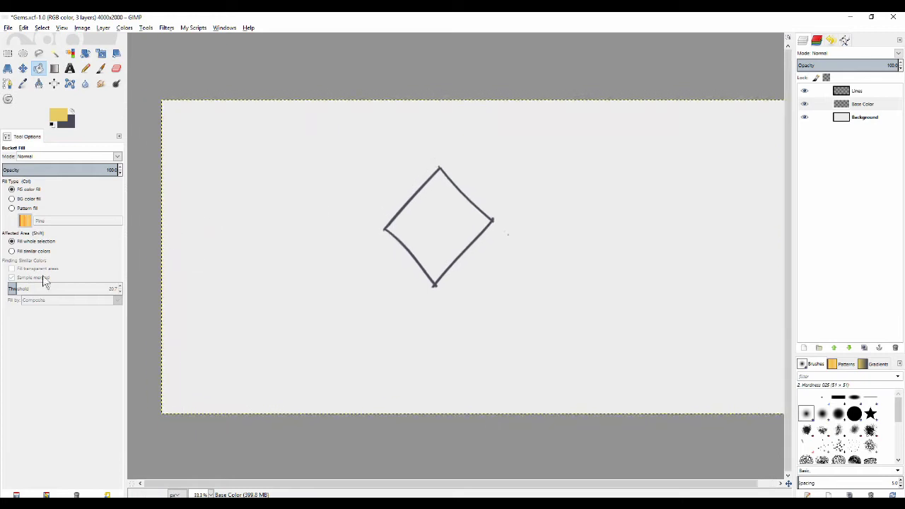
click(32, 253)
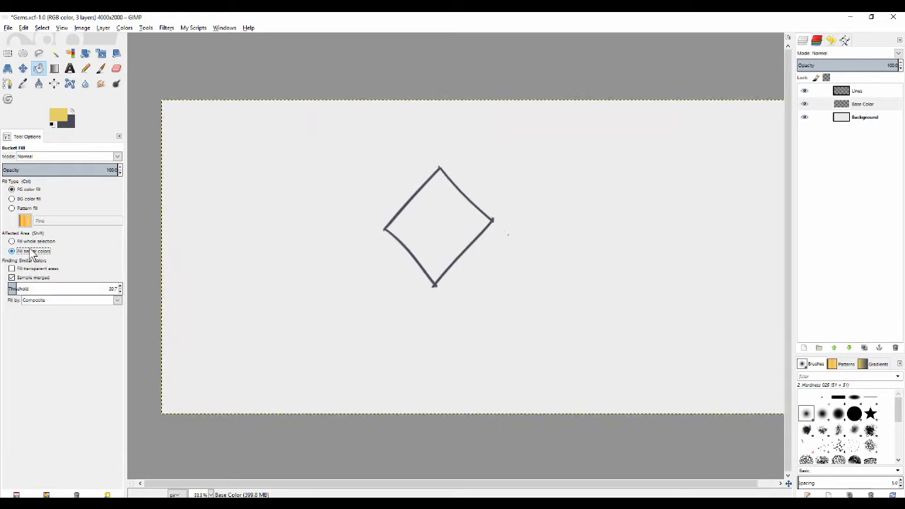
click(23, 280)
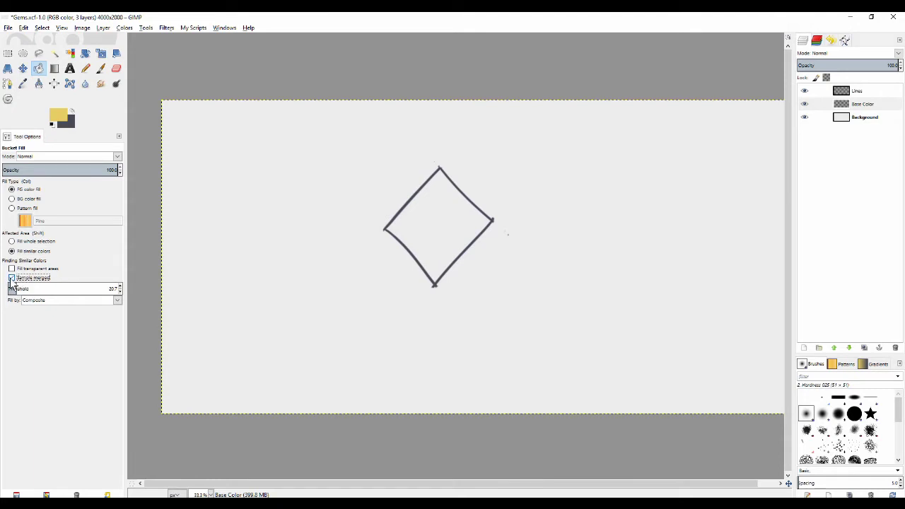
click(12, 278)
click(430, 211)
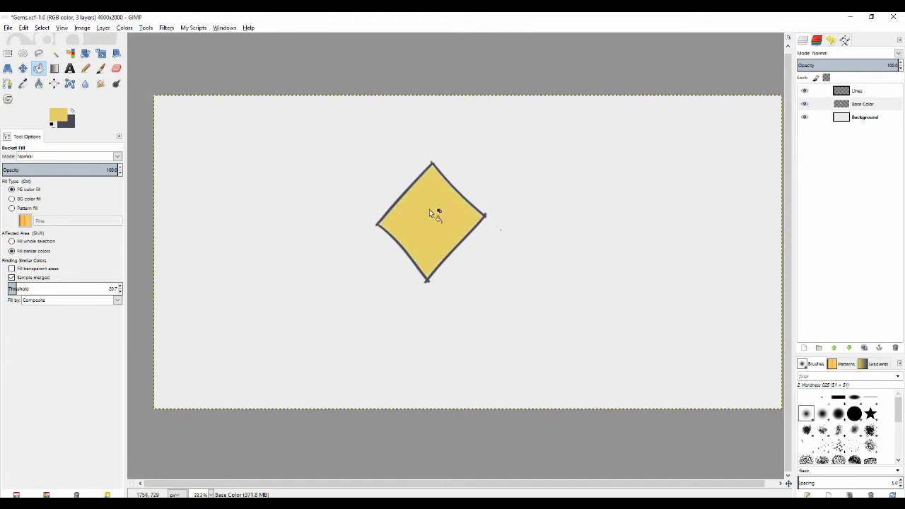
Examine the diamond's fill along its outline up close and with the Lines layer hidden and shown
scroll(418, 194, up, 4)
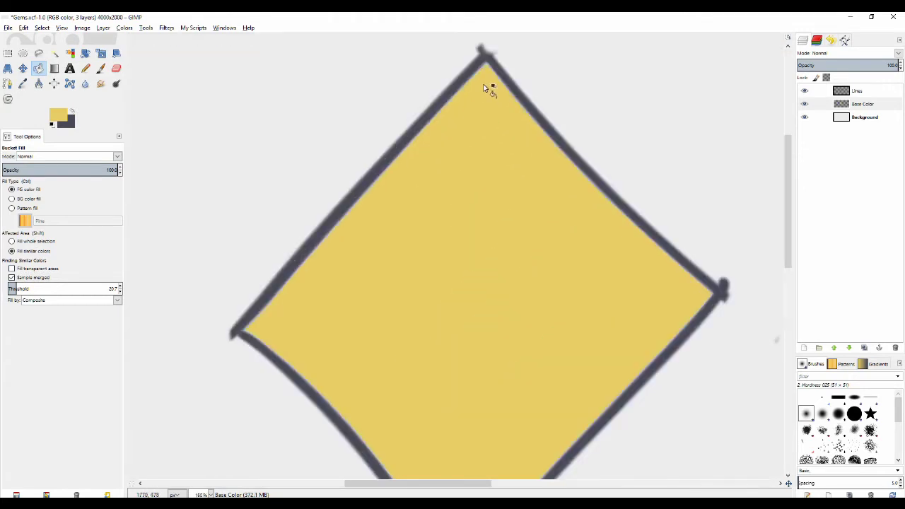
scroll(488, 85, down, 3)
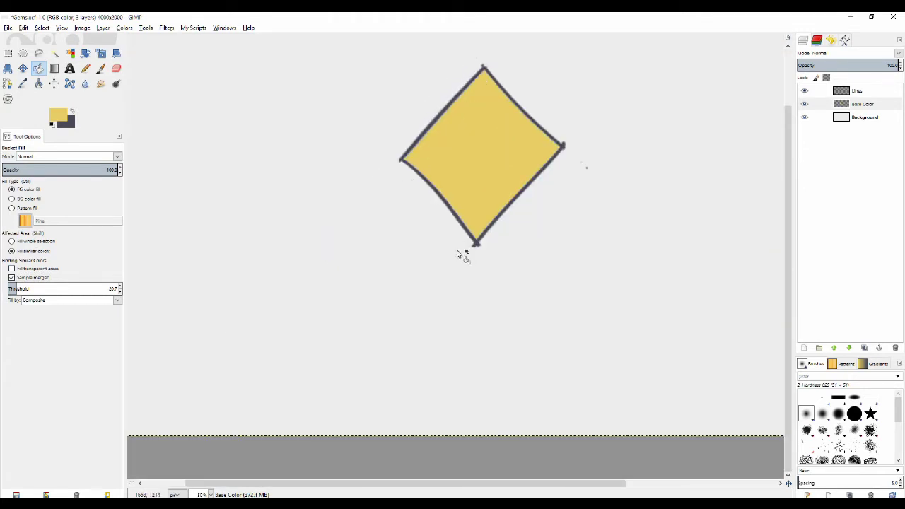
click(805, 91)
click(804, 91)
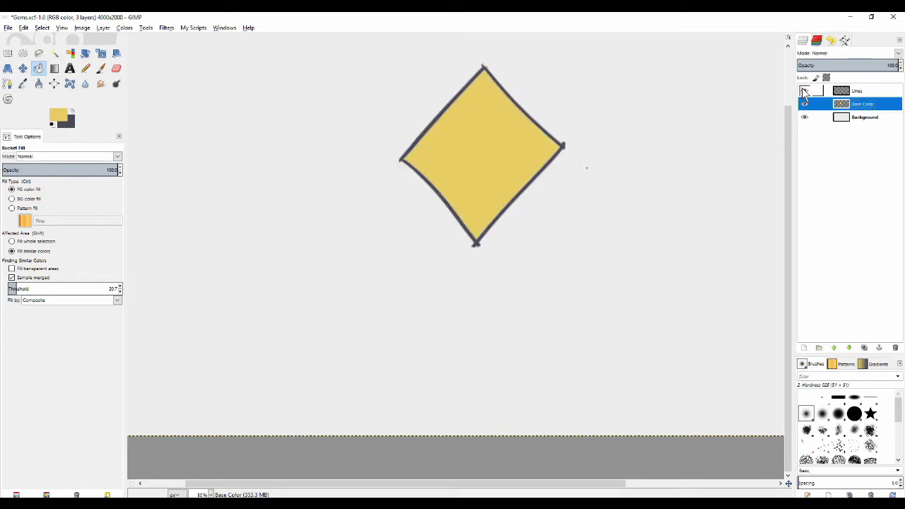
click(804, 90)
click(805, 91)
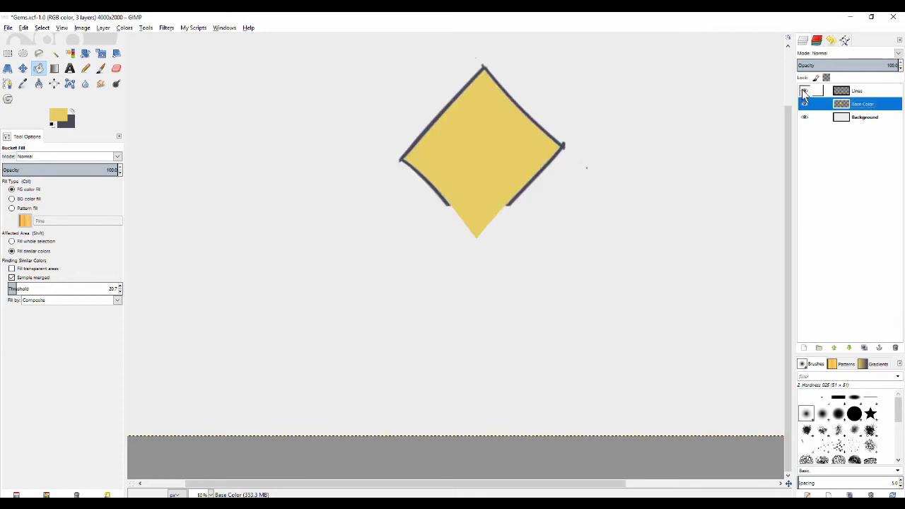
drag(458, 104, 432, 164)
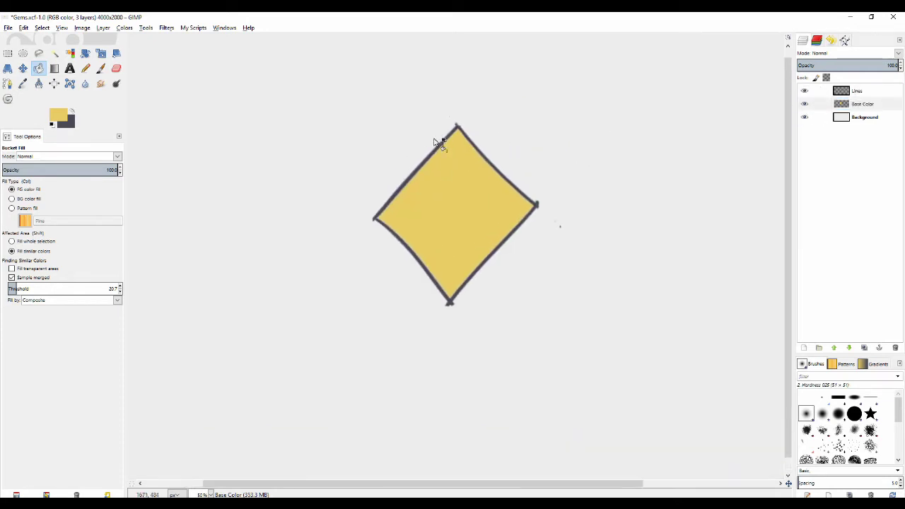
scroll(434, 137, up, 1)
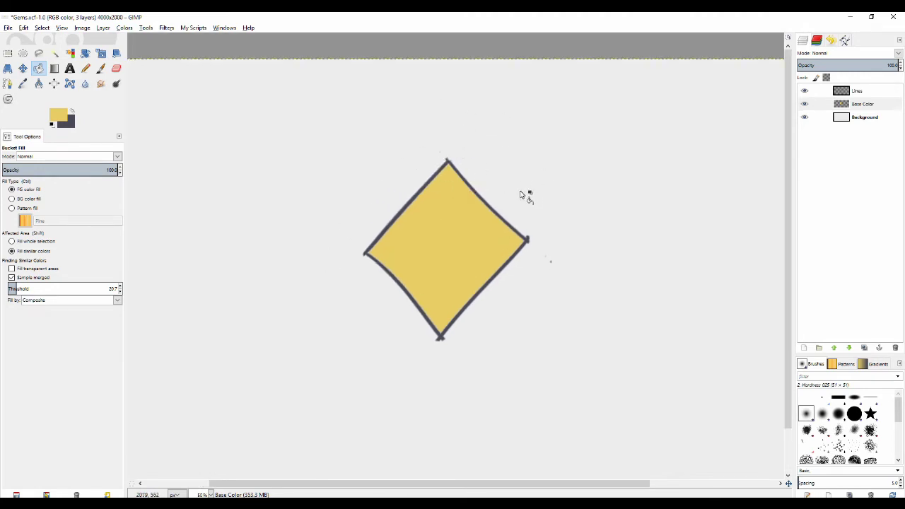
scroll(513, 188, down, 1)
drag(425, 233, 446, 224)
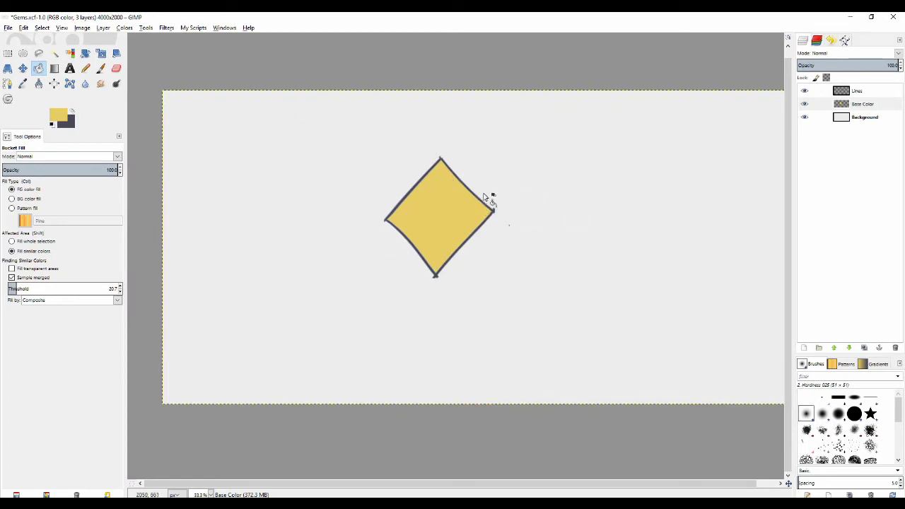
drag(430, 202, 441, 222)
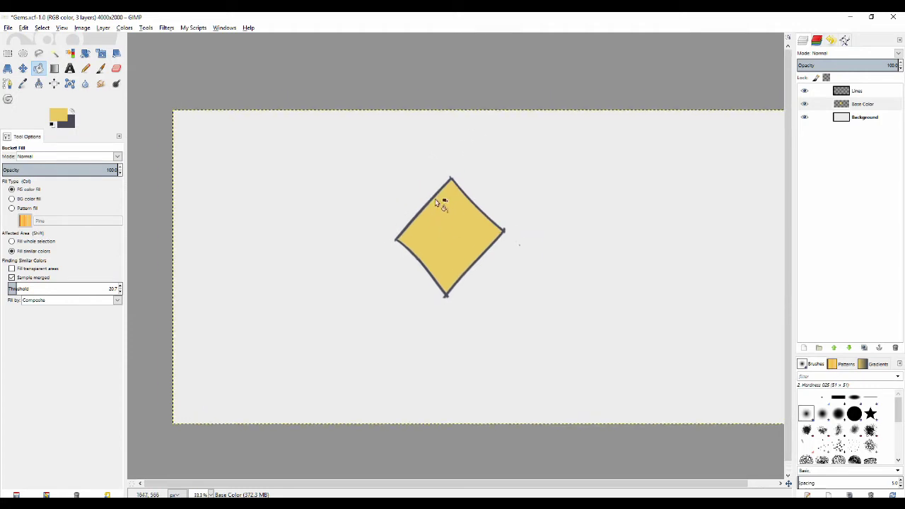
Switch to the Paintbrush, try yellow test scribbles beside the diamond, and undo them
key(p)
mouse_move(495, 194)
mouse_down()
mouse_move(539, 170)
mouse_move(539, 202)
mouse_move(560, 223)
mouse_up()
key(ctrl+z)
scroll(562, 206, down, 1)
scroll(562, 205, right, 1)
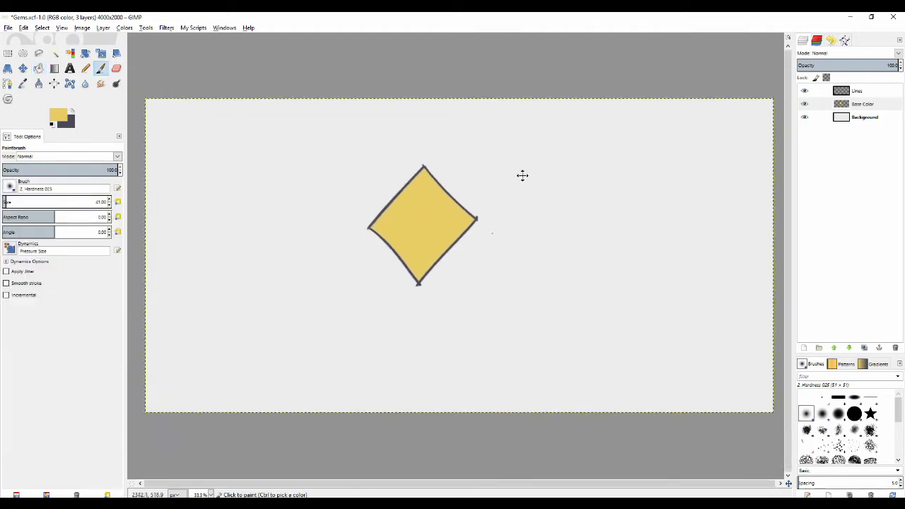
mouse_move(527, 155)
mouse_down()
mouse_move(525, 197)
mouse_move(547, 158)
mouse_move(579, 202)
mouse_up()
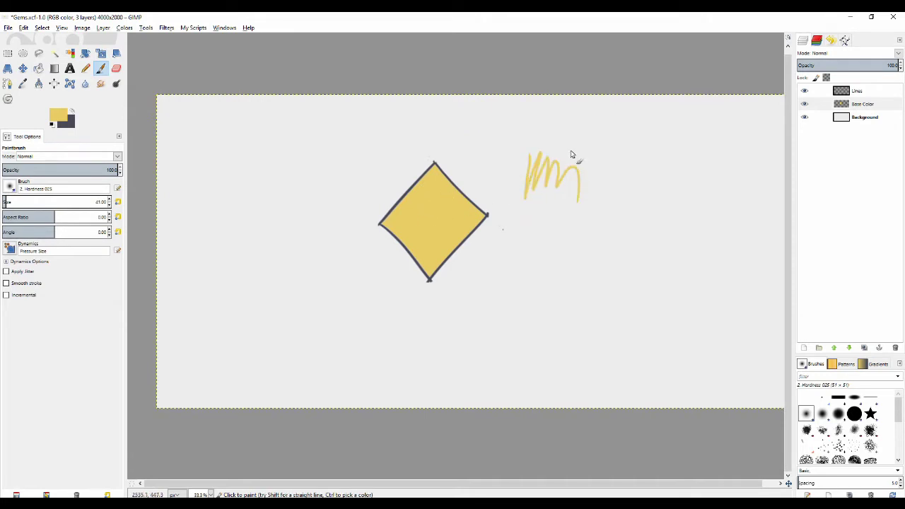
key(ctrl+z)
Enlarge the Paintbrush to size 81, try a yellow test stroke beside the diamond, and undo it
key(shift+bracketright)
key(shift+bracketright)
key(shift+bracketright)
key(shift+bracketright)
mouse_move(544, 155)
mouse_down()
mouse_move(516, 207)
mouse_move(566, 178)
mouse_move(591, 217)
mouse_move(532, 184)
mouse_move(528, 219)
mouse_move(509, 238)
mouse_up()
key(ctrl+z)
key(ctrl+z)
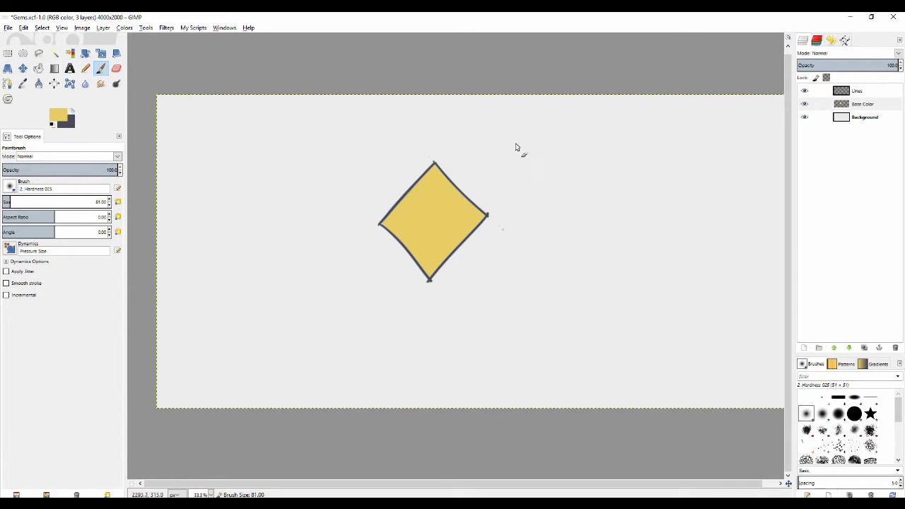
scroll(526, 247, up, 2)
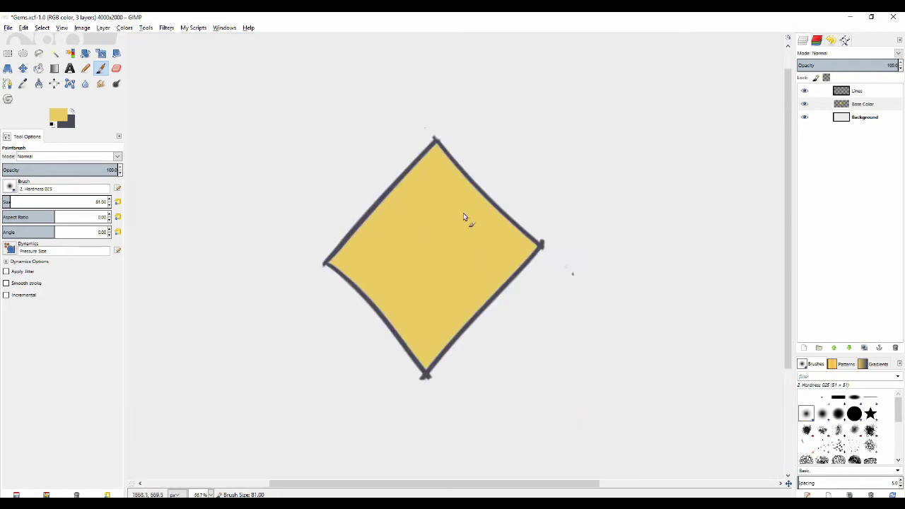
scroll(438, 203, down, 3)
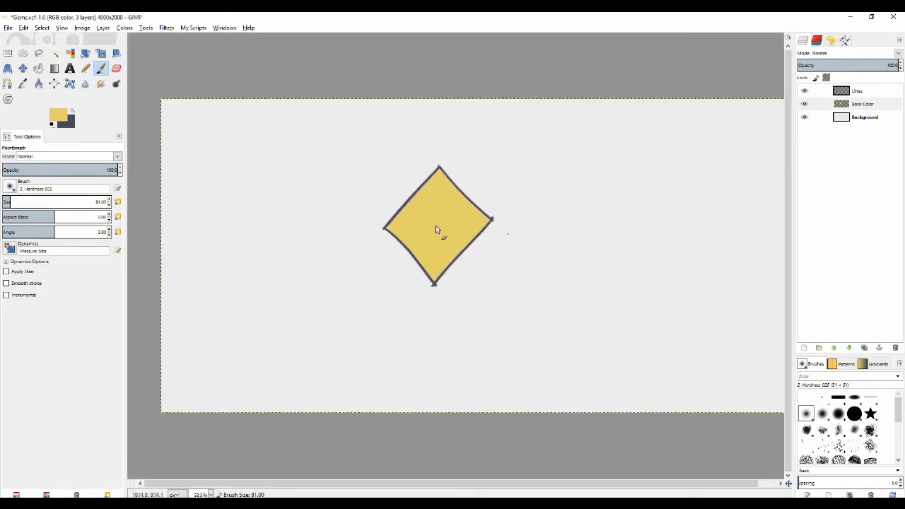
scroll(431, 213, up, 2)
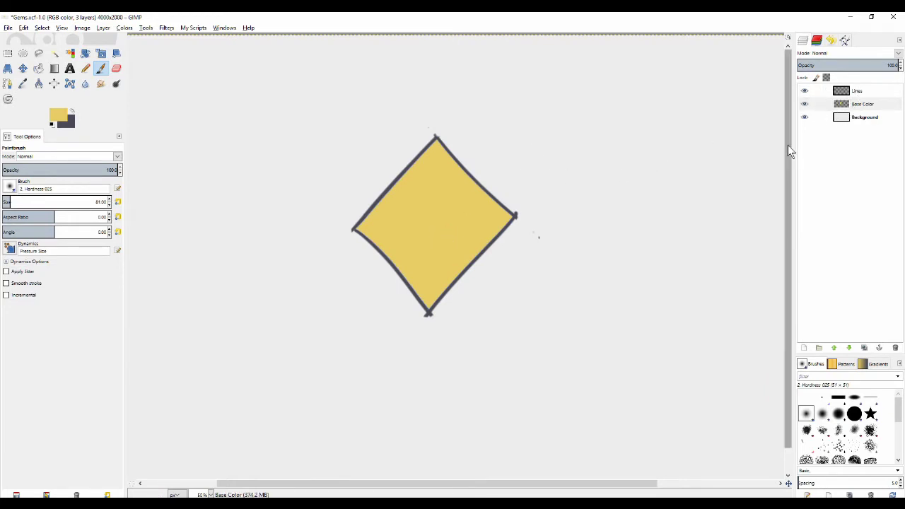
scroll(324, 202, down, 2)
scroll(319, 216, up, 1)
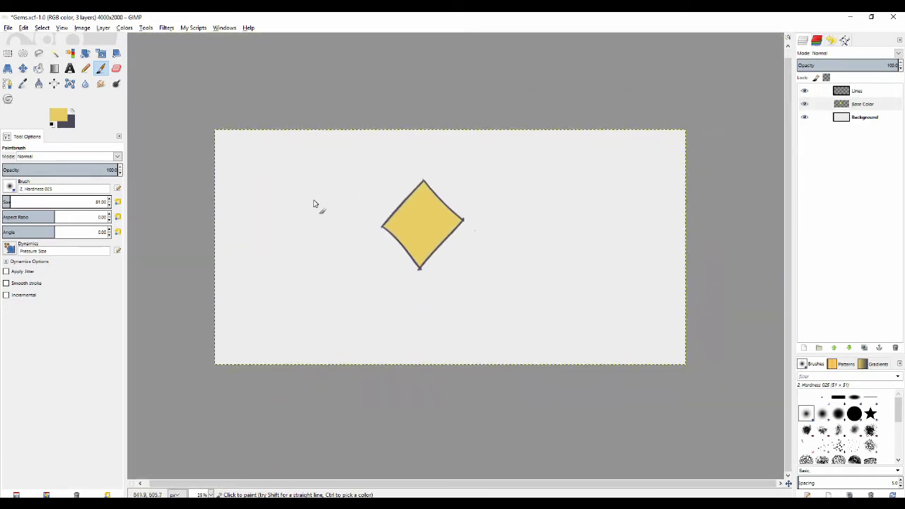
scroll(329, 188, up, 1)
scroll(329, 188, up, 1)
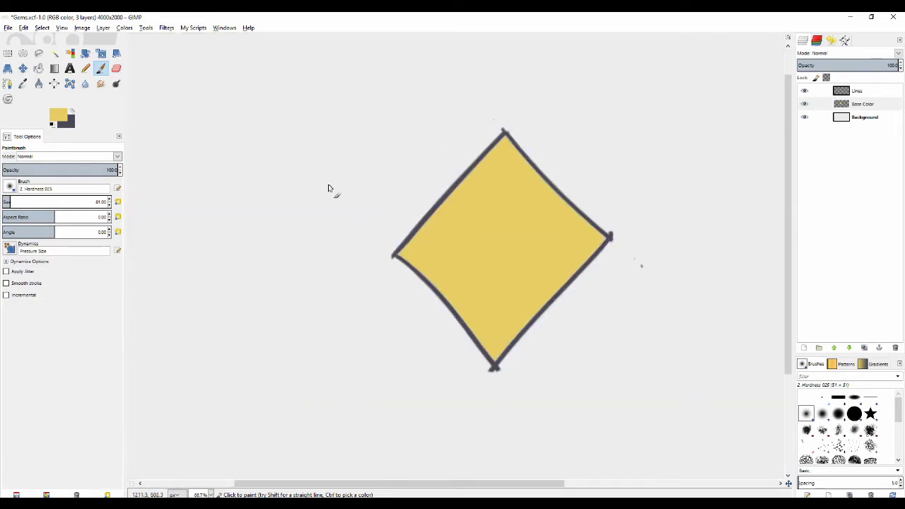
Change the foreground color from yellow to a soft red, ec5454
scroll(330, 188, down, 1)
click(60, 120)
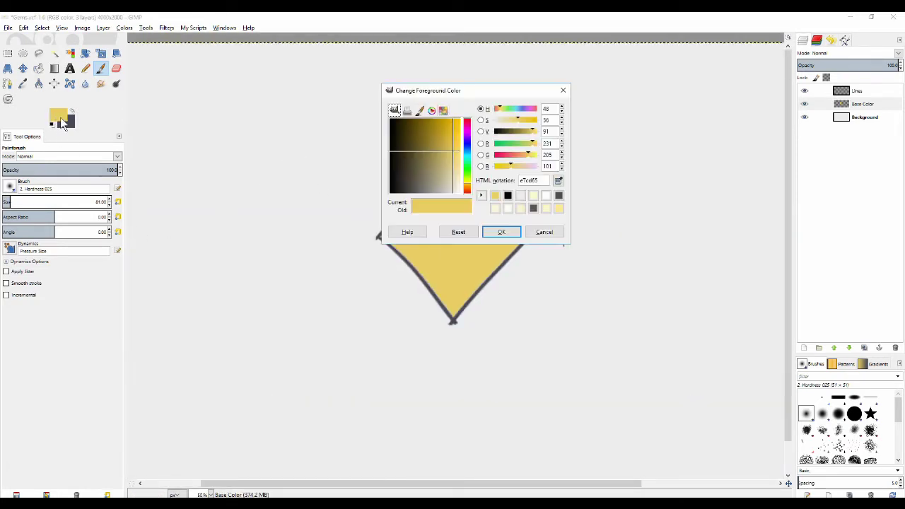
click(468, 125)
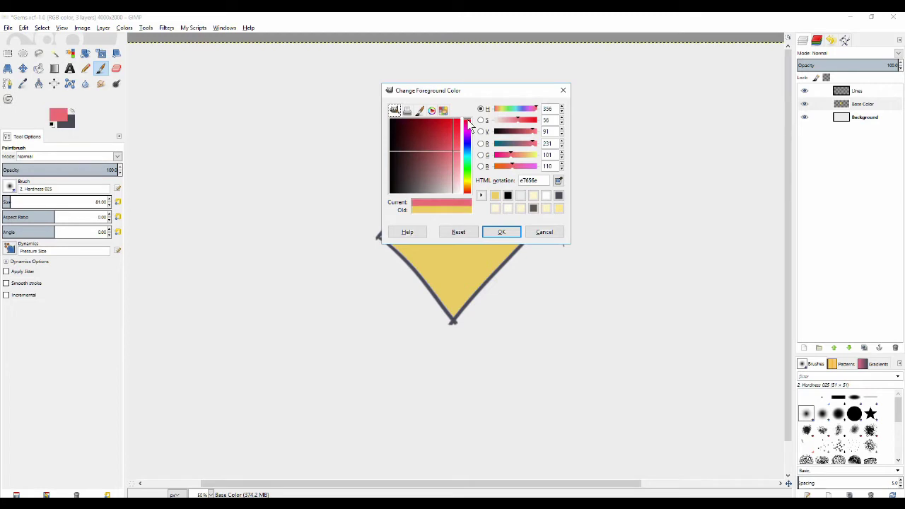
mouse_move(454, 151)
mouse_down()
mouse_move(462, 149)
mouse_move(442, 150)
mouse_move(465, 135)
mouse_move(463, 145)
mouse_move(452, 142)
mouse_move(459, 157)
mouse_up()
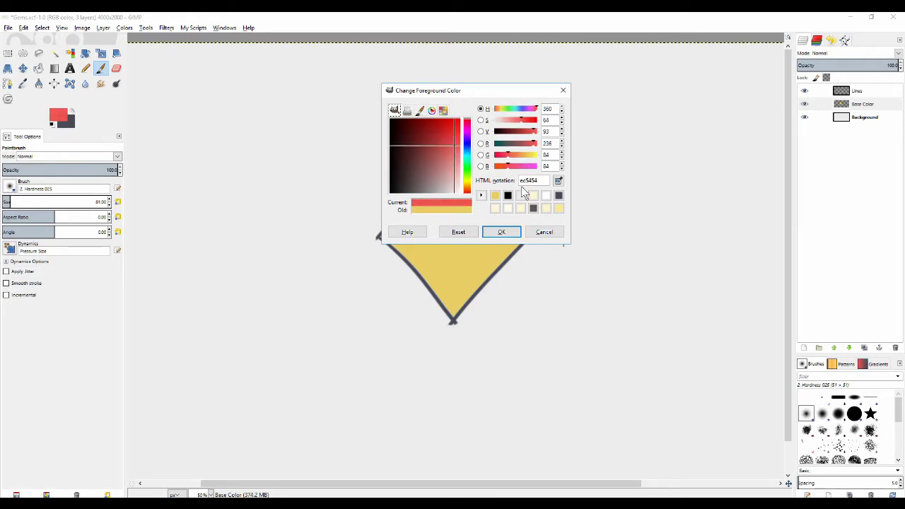
click(502, 232)
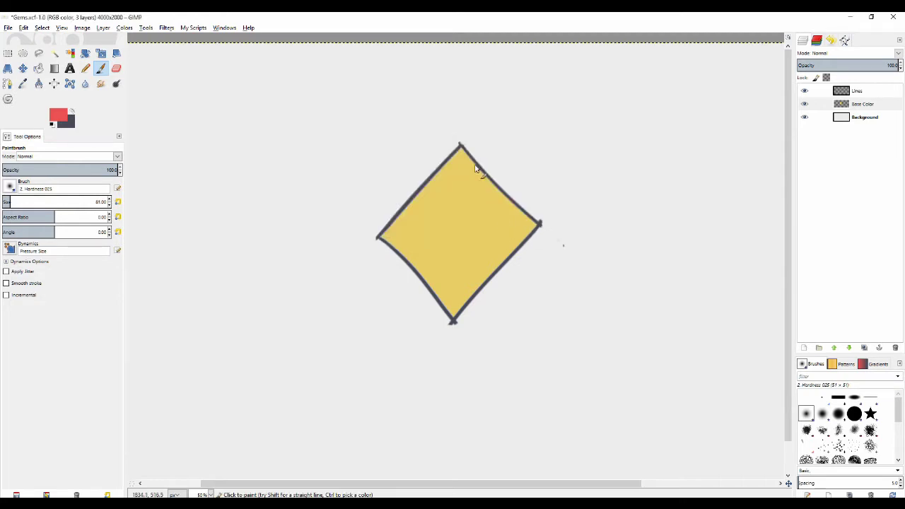
Bucket-fill the inside of the diamond with the soft red on the Base Color layer and check the fill along the outline
scroll(478, 167, down, 1)
scroll(477, 167, right, 1)
key(shift+b)
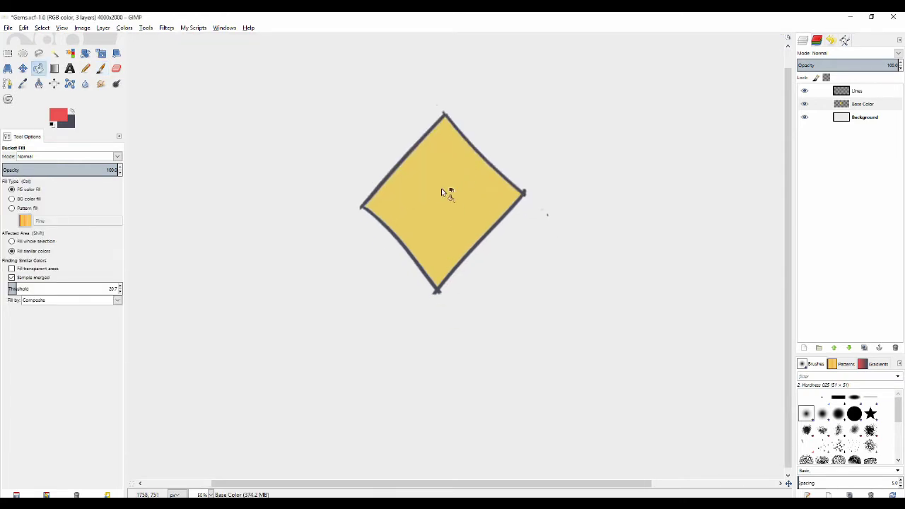
click(441, 191)
scroll(451, 170, up, 3)
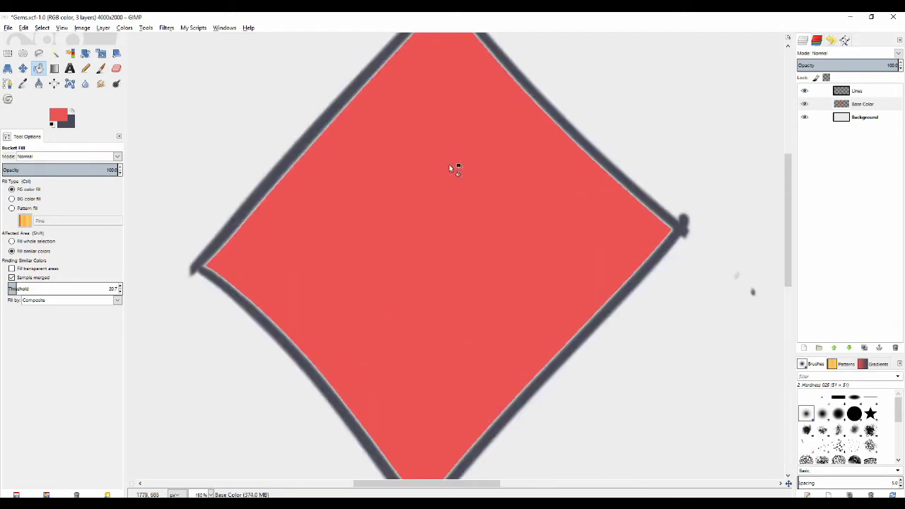
scroll(453, 170, down, 4)
scroll(452, 197, up, 2)
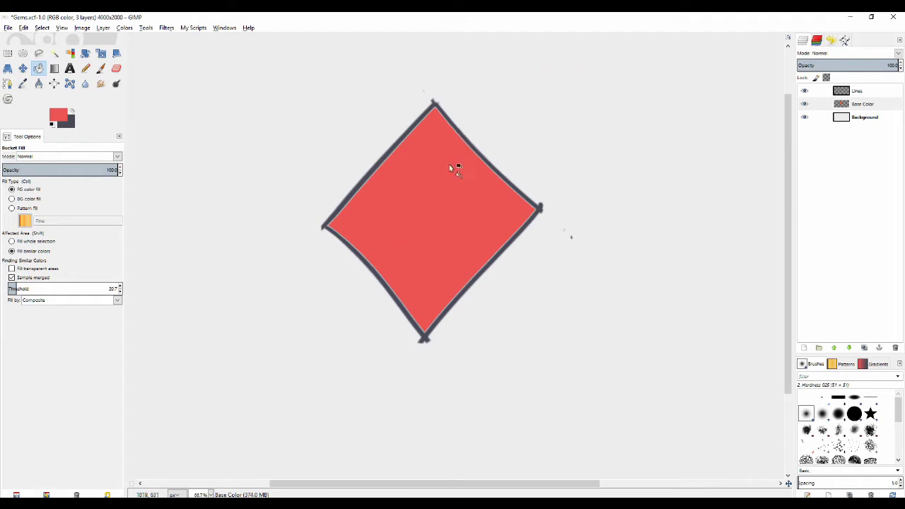
scroll(423, 186, down, 2)
scroll(408, 216, up, 2)
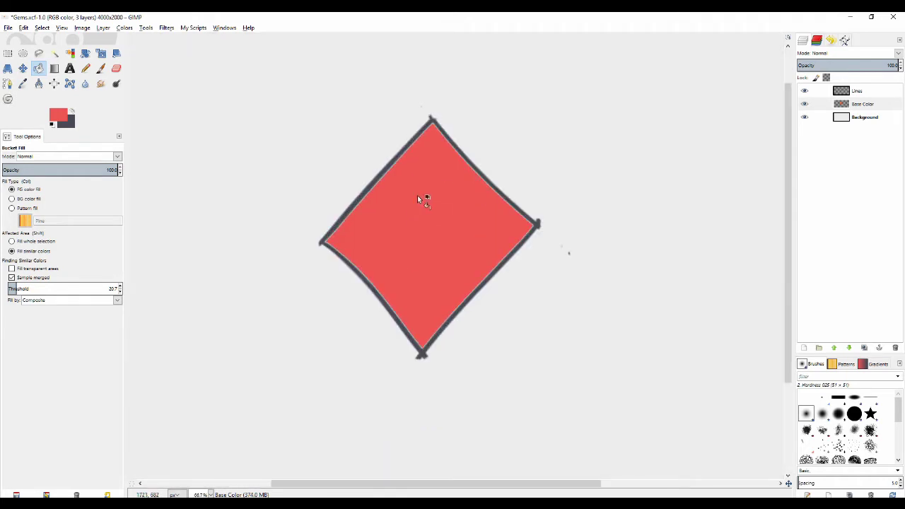
Change the foreground color to a brighter, fully saturated red
click(60, 116)
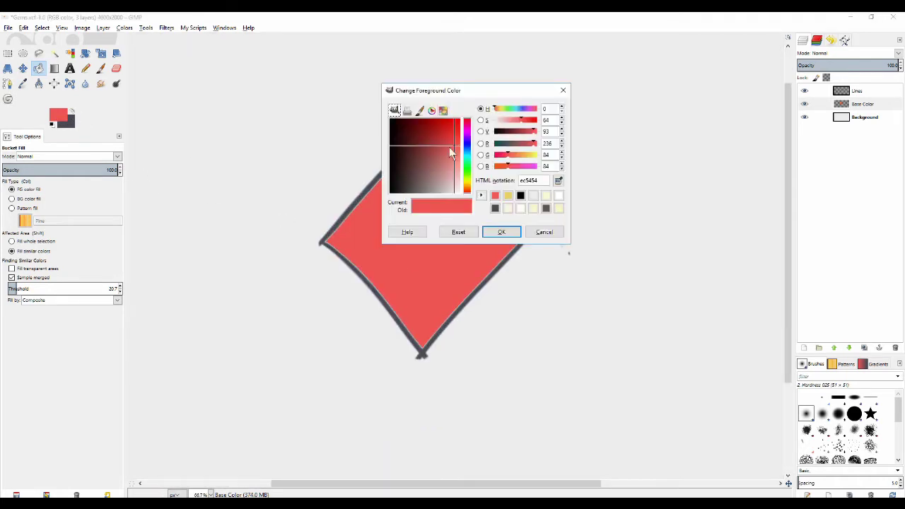
drag(449, 147, 460, 119)
click(500, 232)
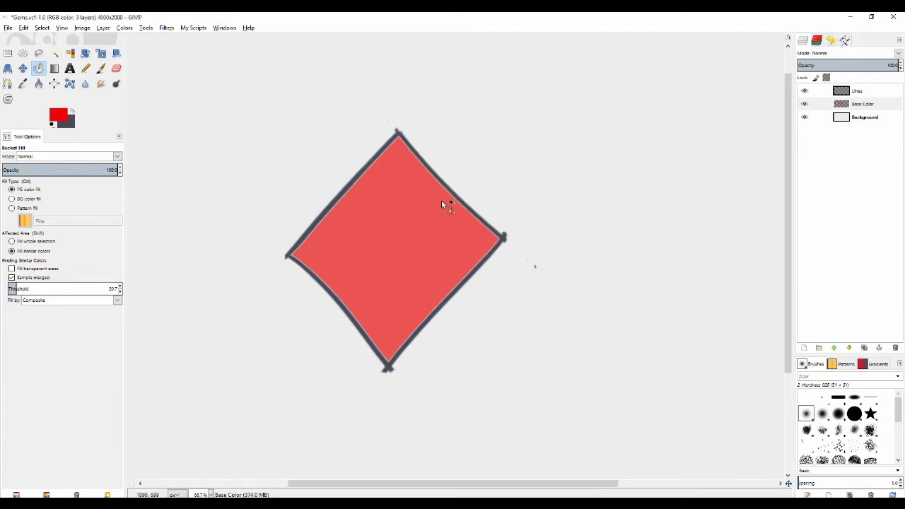
Try a bright red Paintbrush scribble inside the diamond and undo it
key(p)
mouse_move(415, 198)
mouse_down()
mouse_move(404, 272)
mouse_move(442, 276)
mouse_up()
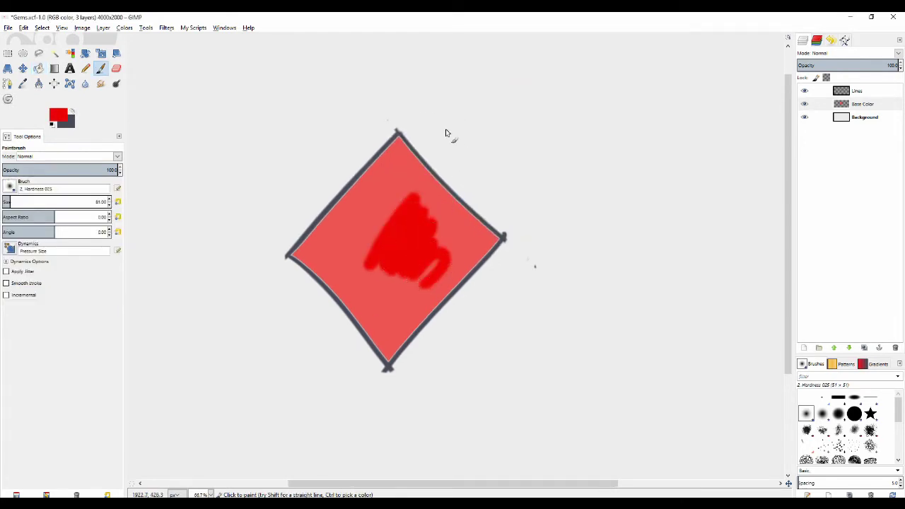
key(ctrl+z)
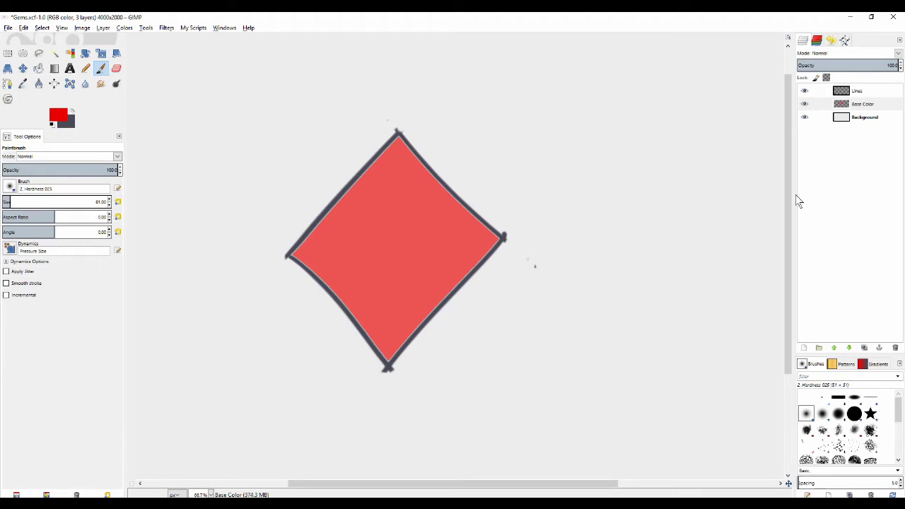
Select the diamond's interior on the Lines layer with Fuzzy Select
click(56, 68)
click(54, 54)
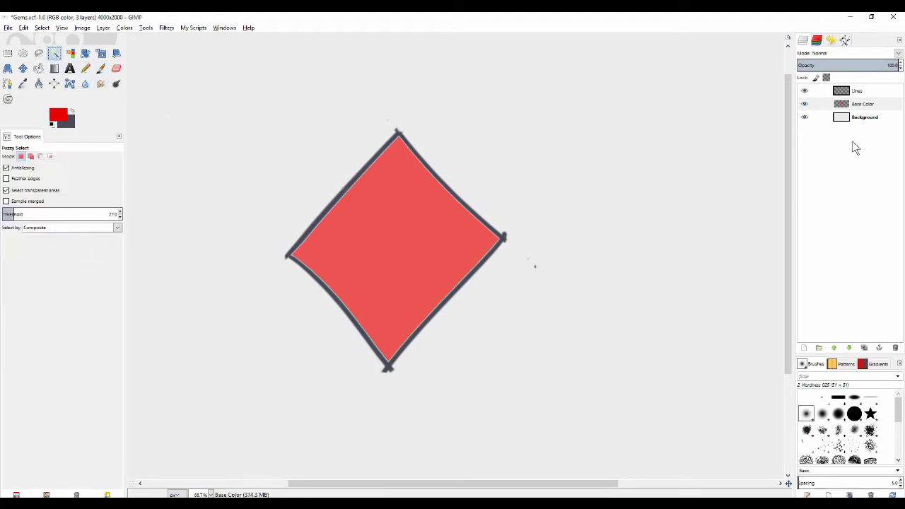
click(857, 90)
click(365, 255)
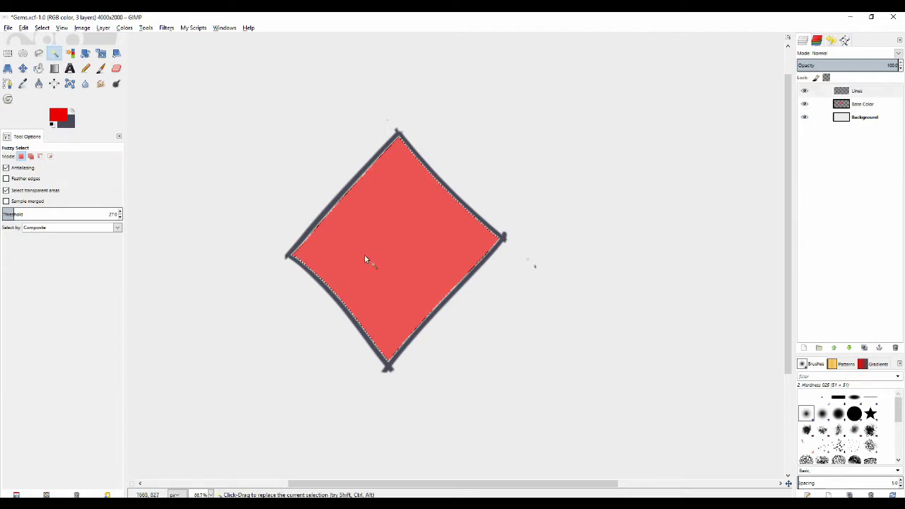
Add a new 4000 x 2000 px transparent layer directly above the Base Color layer
click(868, 105)
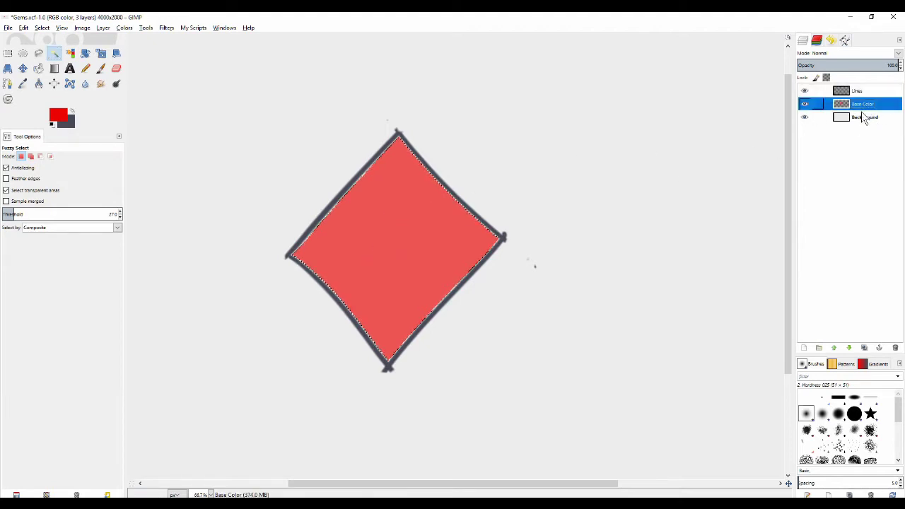
click(804, 347)
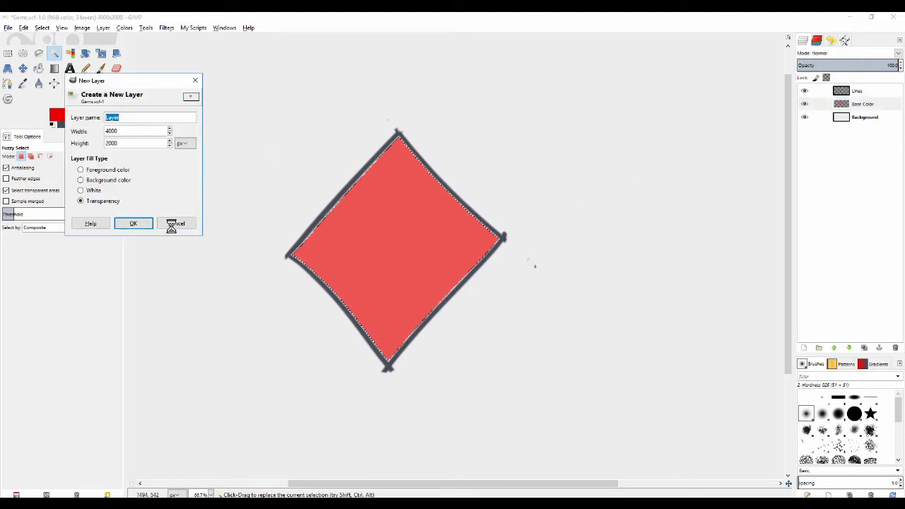
click(142, 227)
click(133, 224)
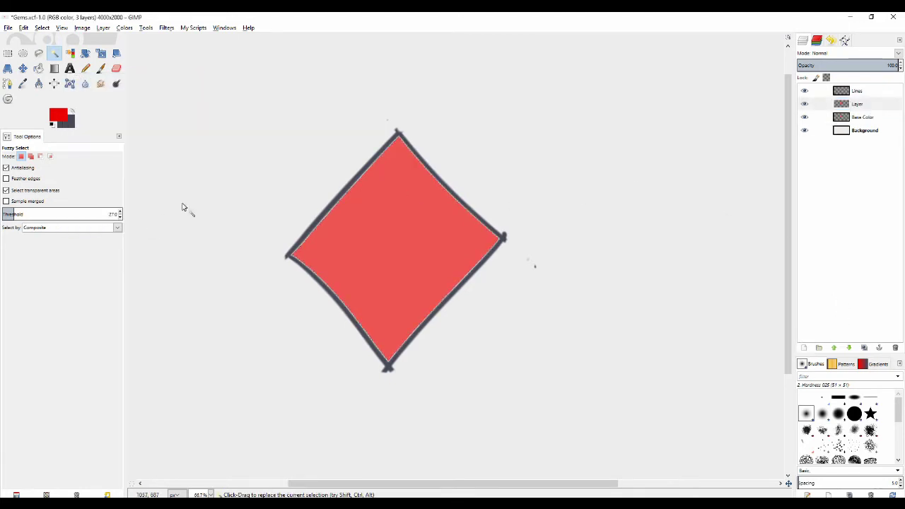
Set up the Blend tool with the FG to Transparent gradient and the Radial shape
click(55, 68)
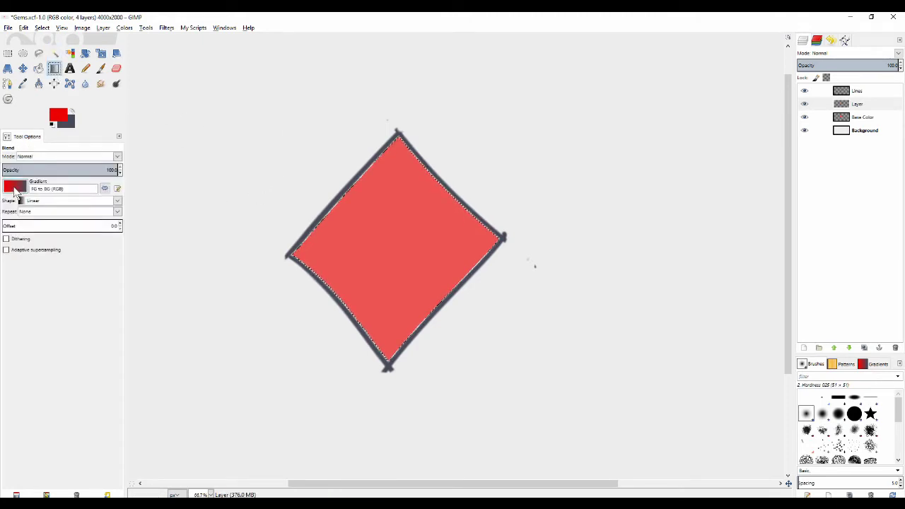
click(15, 187)
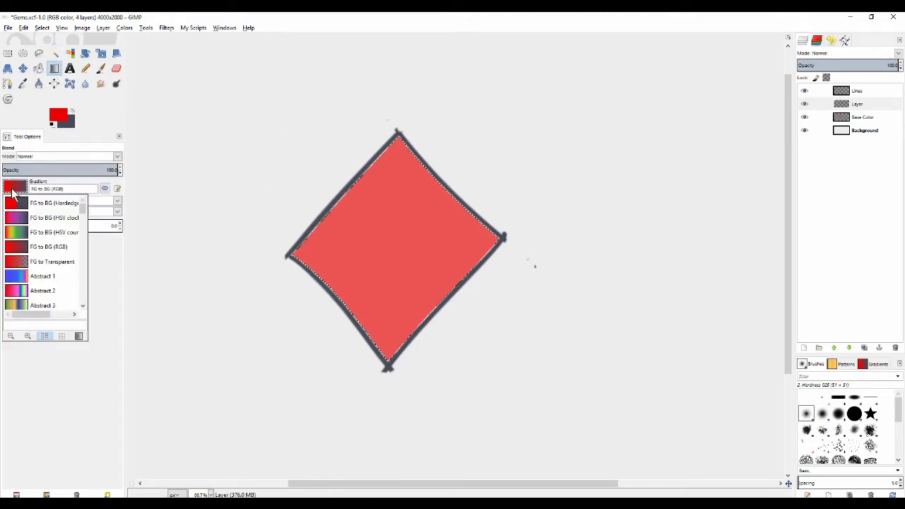
click(21, 266)
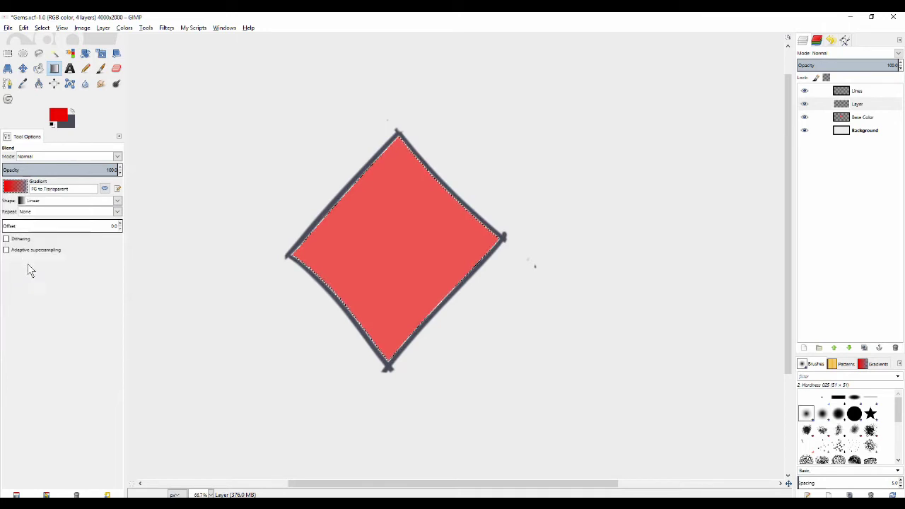
click(62, 202)
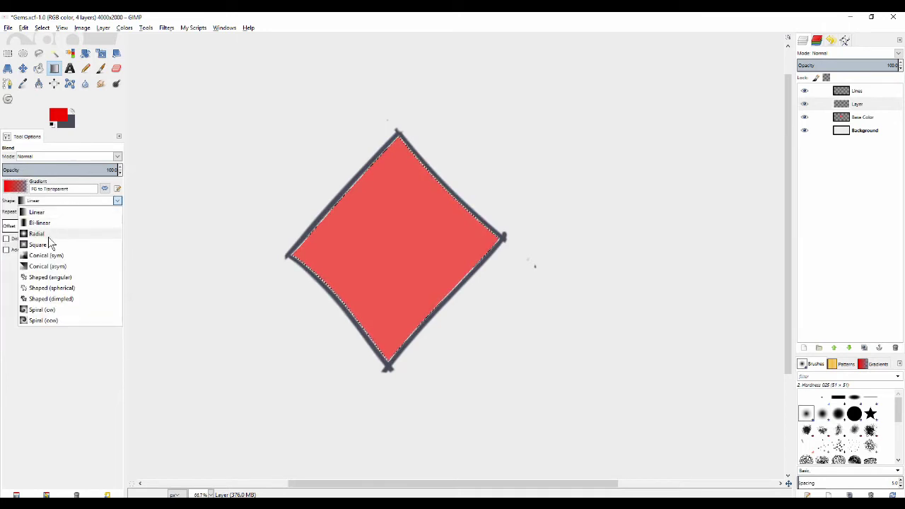
click(45, 236)
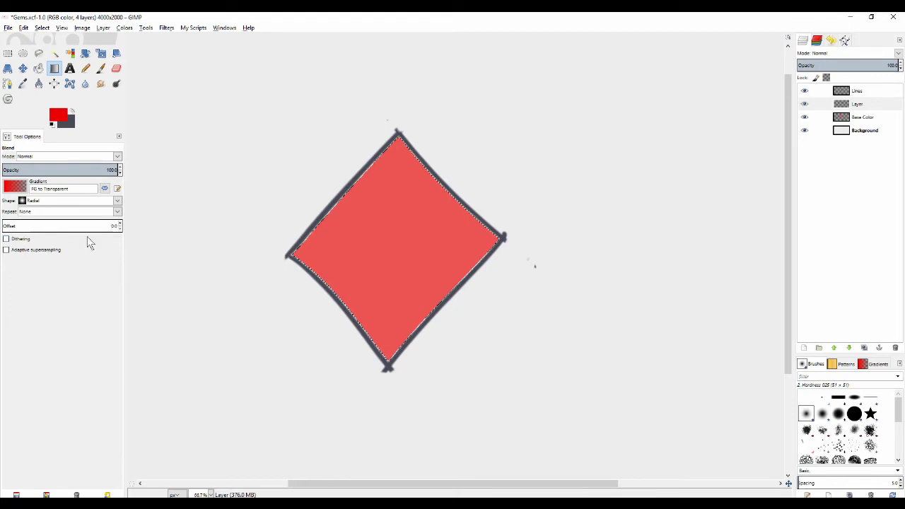
Try red radial gradients in the area around the diamond and undo them
key(minus)
drag(348, 213, 546, 310)
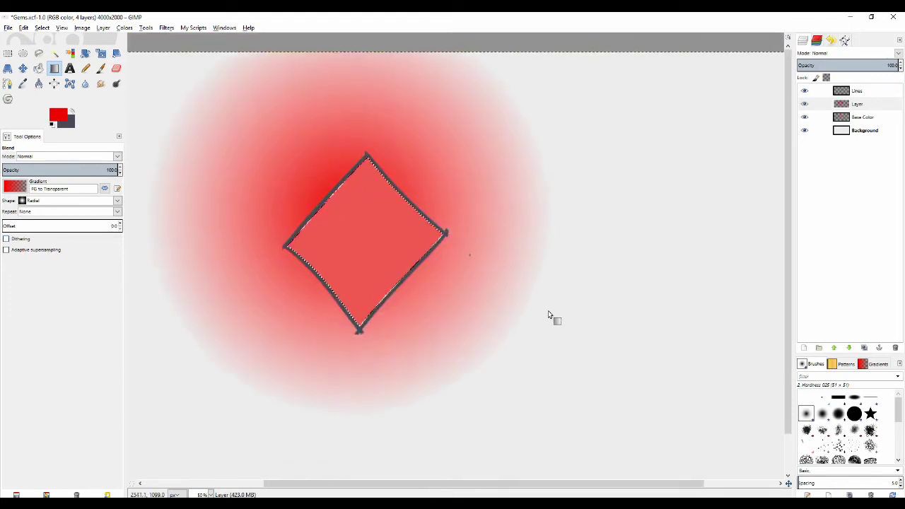
key(ctrl+z)
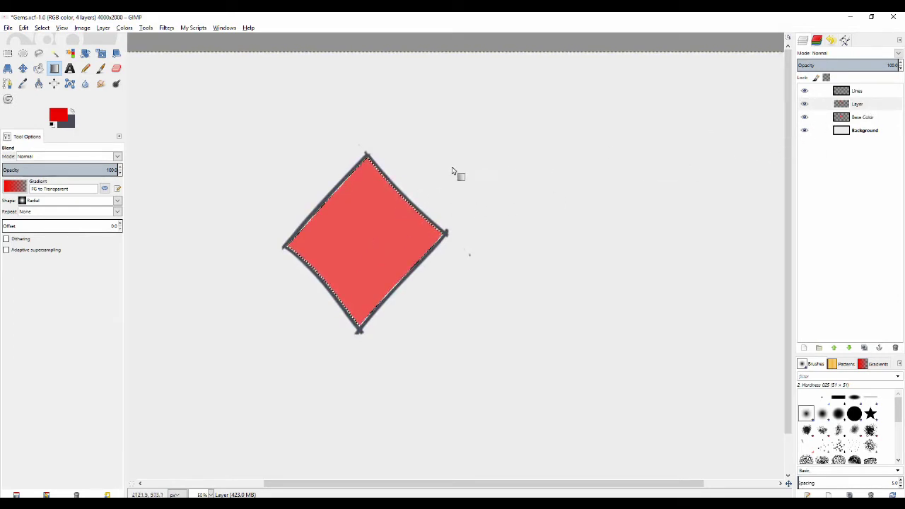
drag(452, 166, 394, 242)
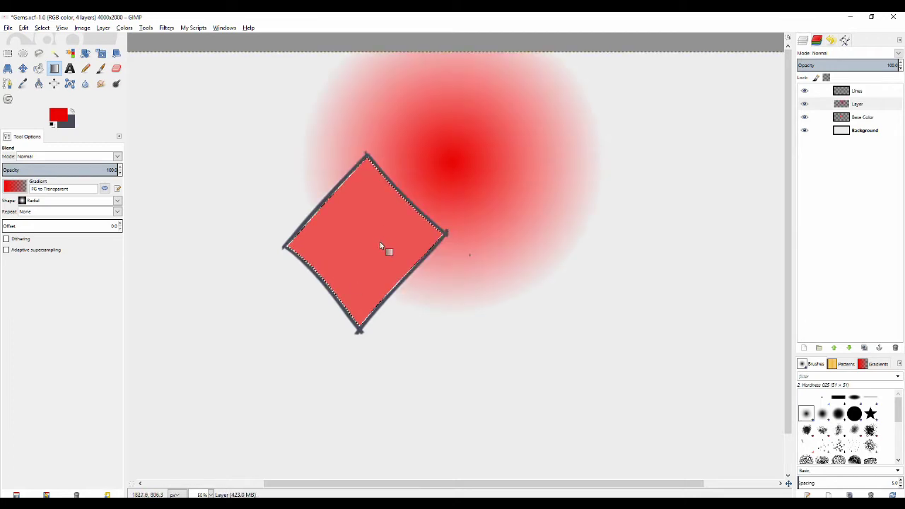
key(ctrl+z)
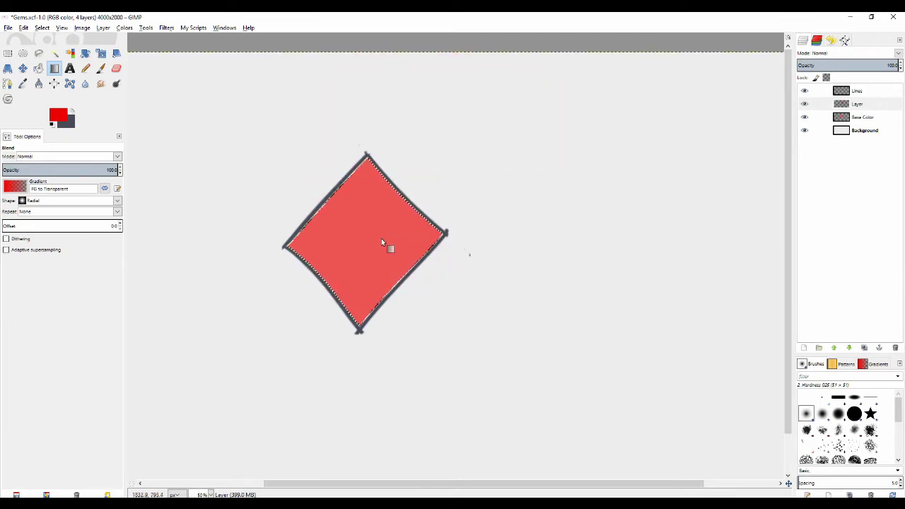
Try a large and a small red radial gradient inside the diamond, undoing each one
drag(373, 226, 491, 259)
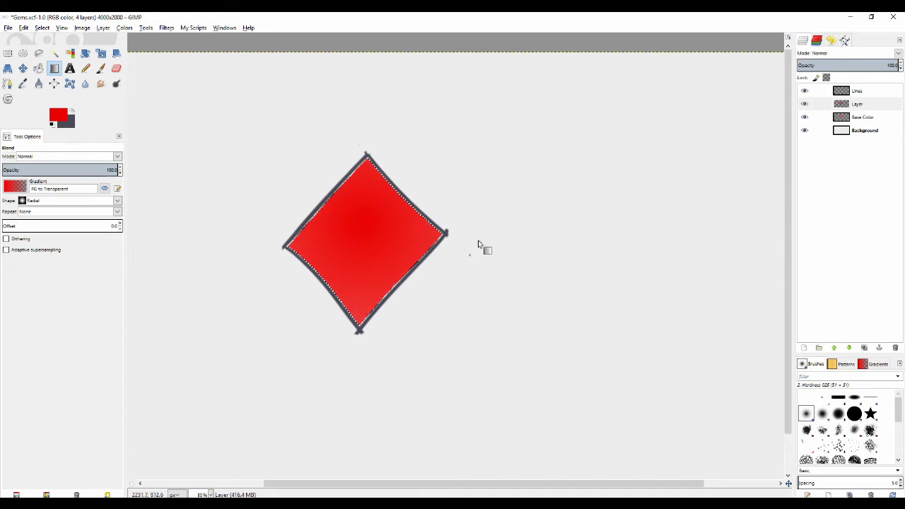
key(ctrl+z)
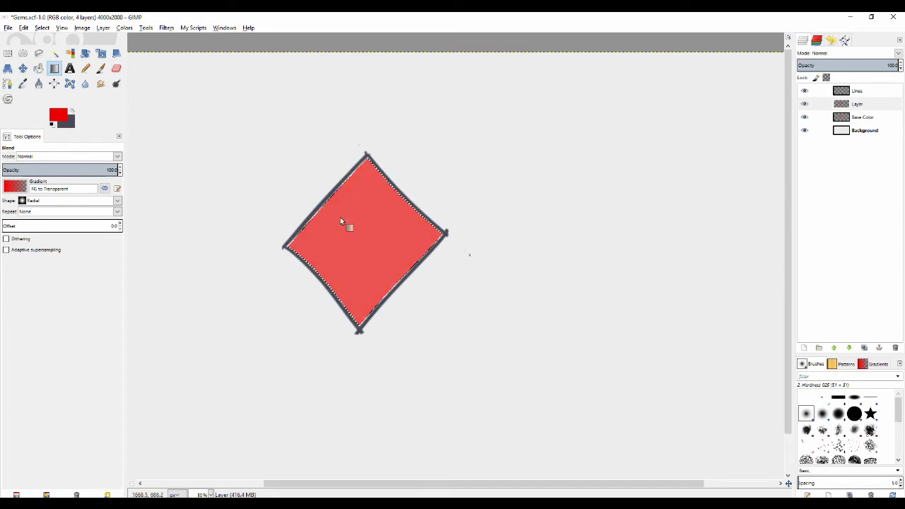
drag(347, 213, 359, 248)
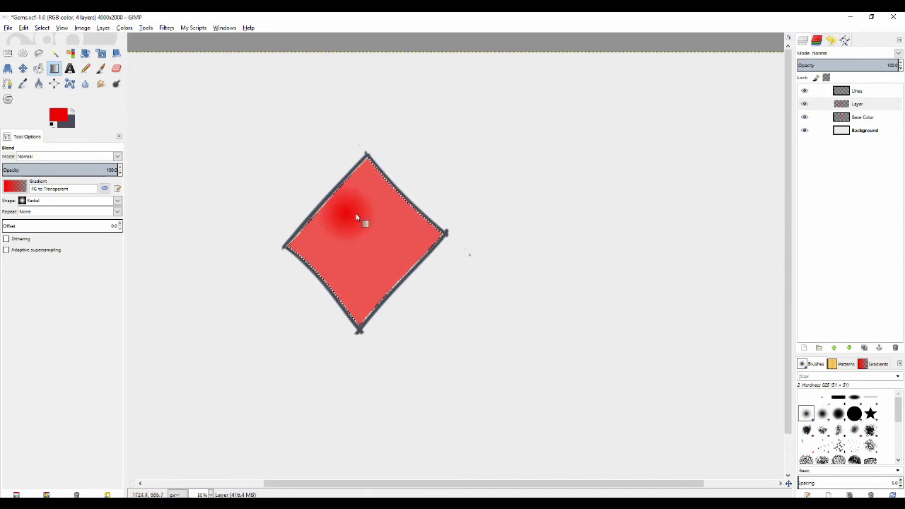
key(ctrl+z)
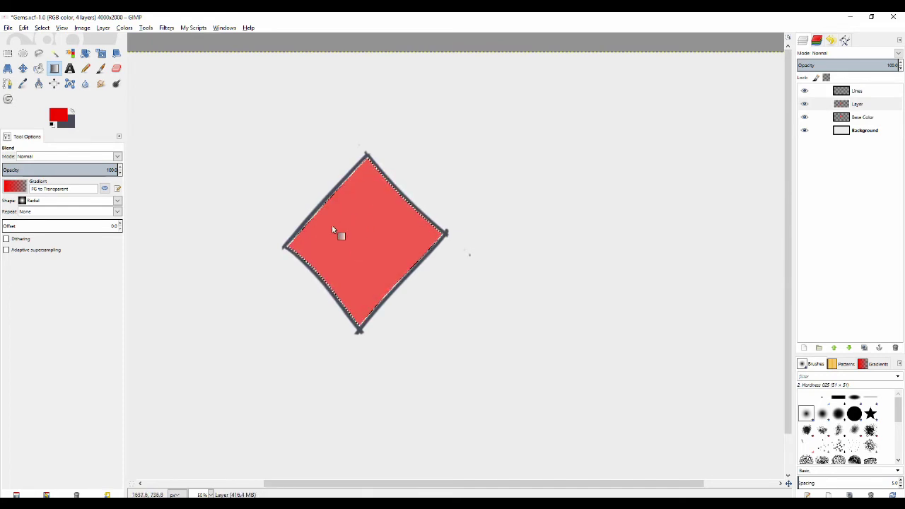
Reverse the gradient and apply it radially on the new layer, from just above the diamond's center to well beyond its lower-right edge
click(105, 189)
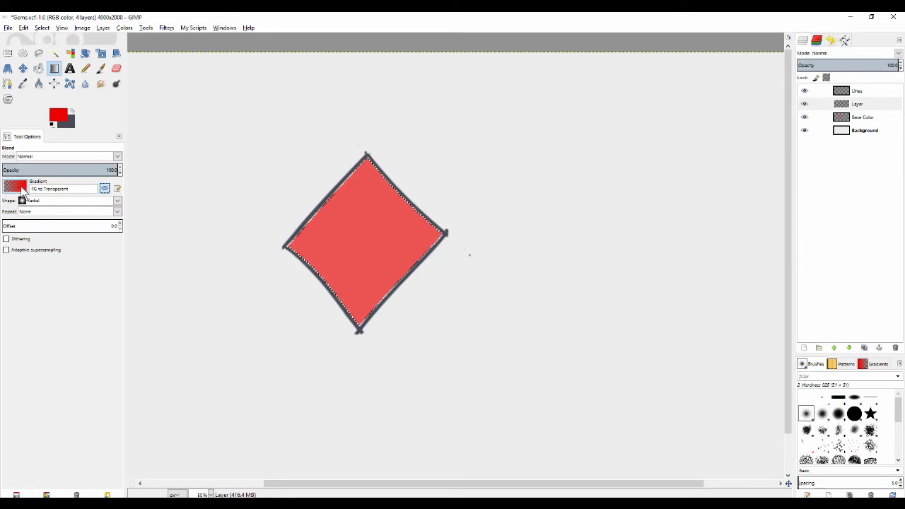
drag(366, 239, 532, 311)
drag(347, 228, 420, 256)
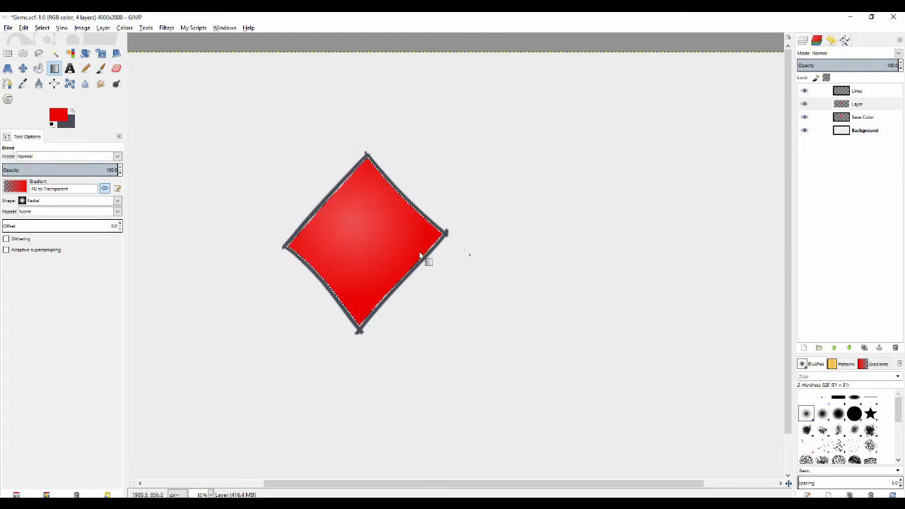
click(357, 228)
drag(358, 228, 503, 267)
drag(349, 220, 538, 295)
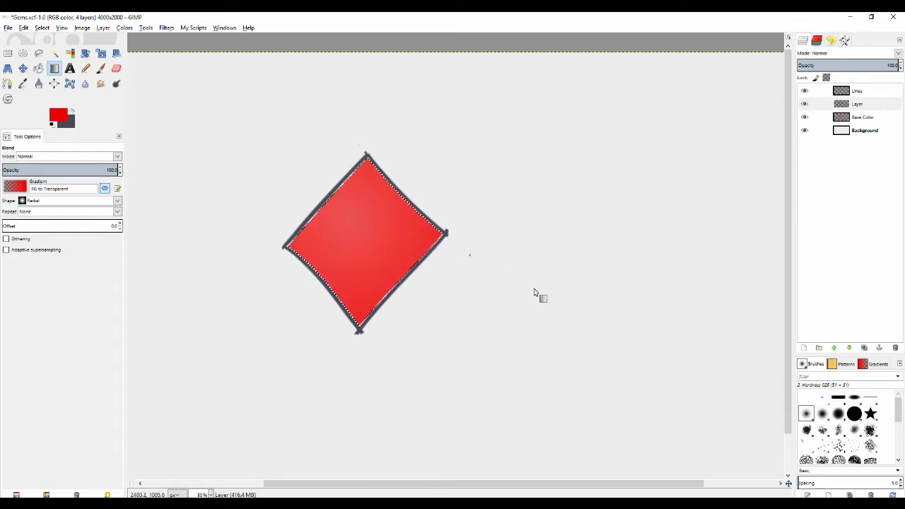
Lower the opacity of the new gradient layer to about 55
scroll(361, 234, down, 1)
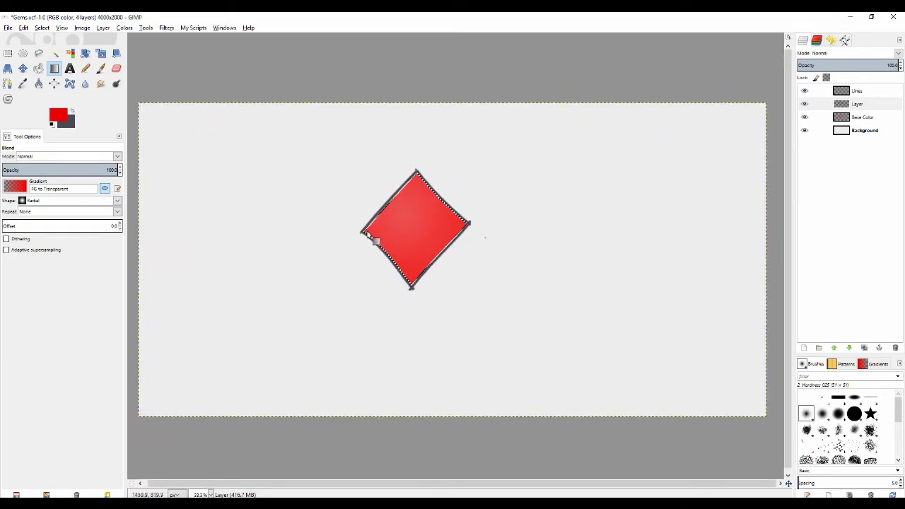
click(854, 65)
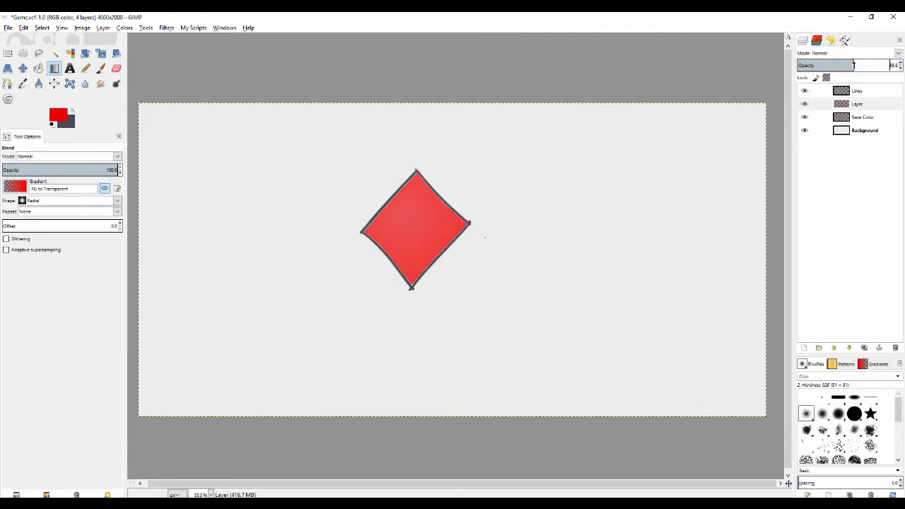
Raise the gradient layer's opacity back to 100
drag(851, 65, 903, 86)
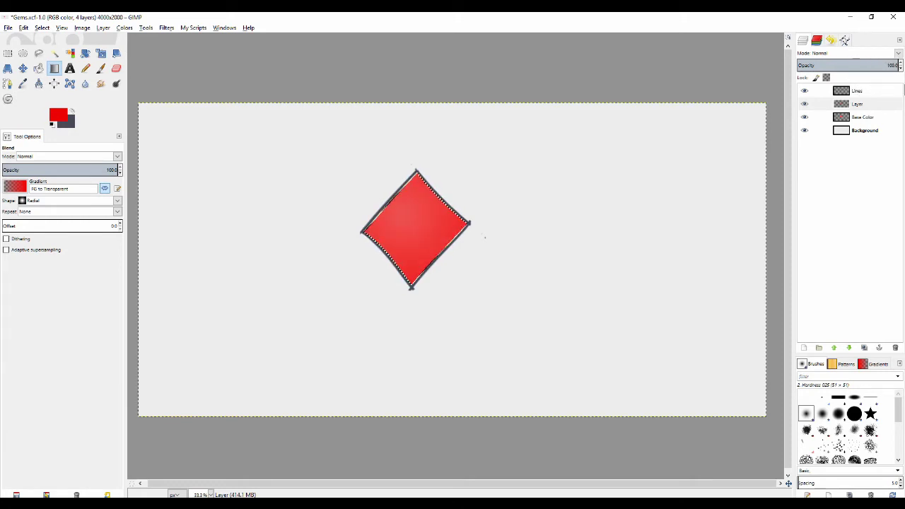
scroll(360, 162, up, 2)
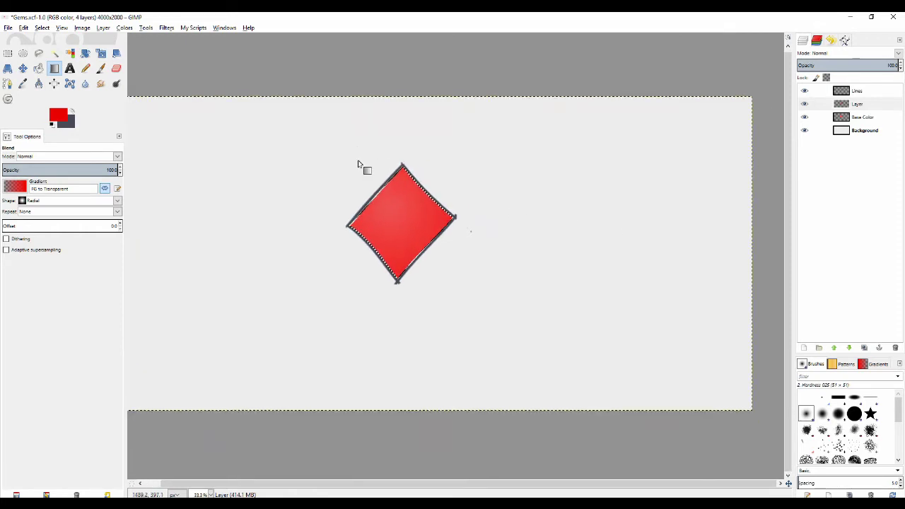
scroll(364, 187, down, 3)
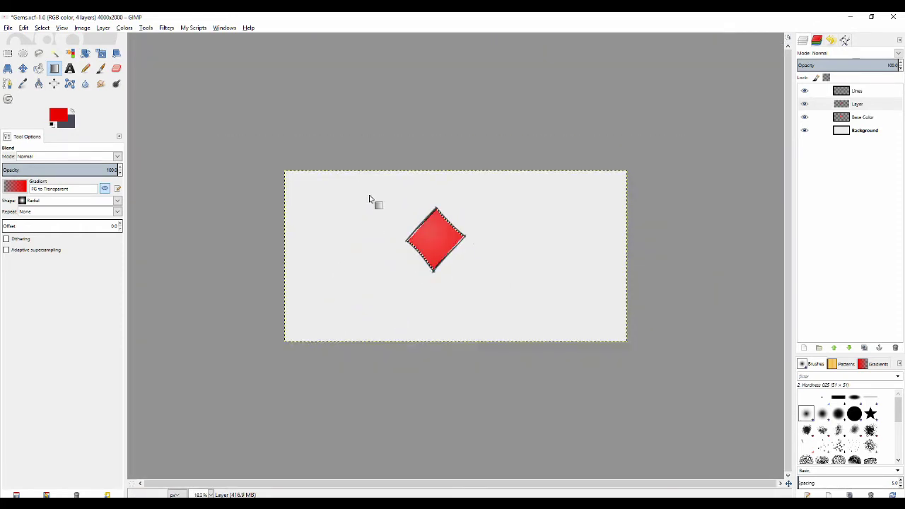
scroll(354, 192, up, 3)
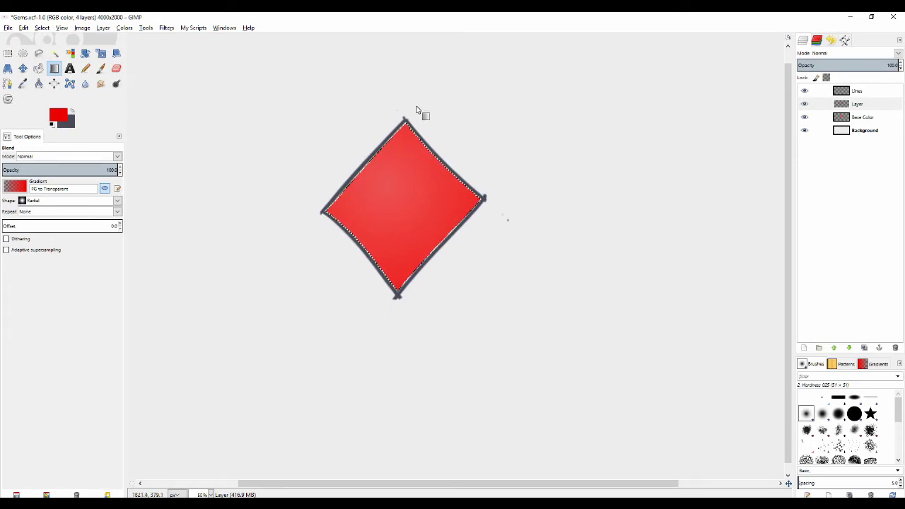
Hide the Lines layer and clear the selection around the diamond
click(805, 92)
drag(471, 221, 465, 230)
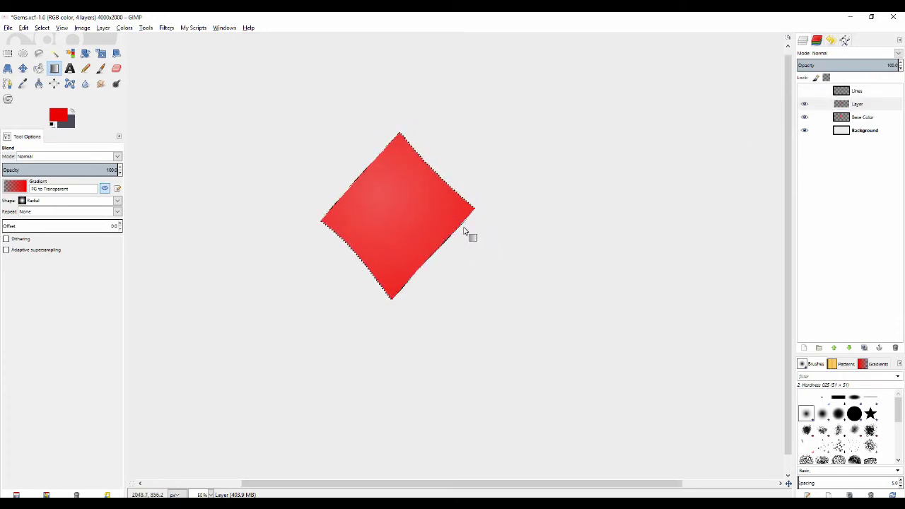
key(shift+ctrl+a)
drag(217, 160, 214, 172)
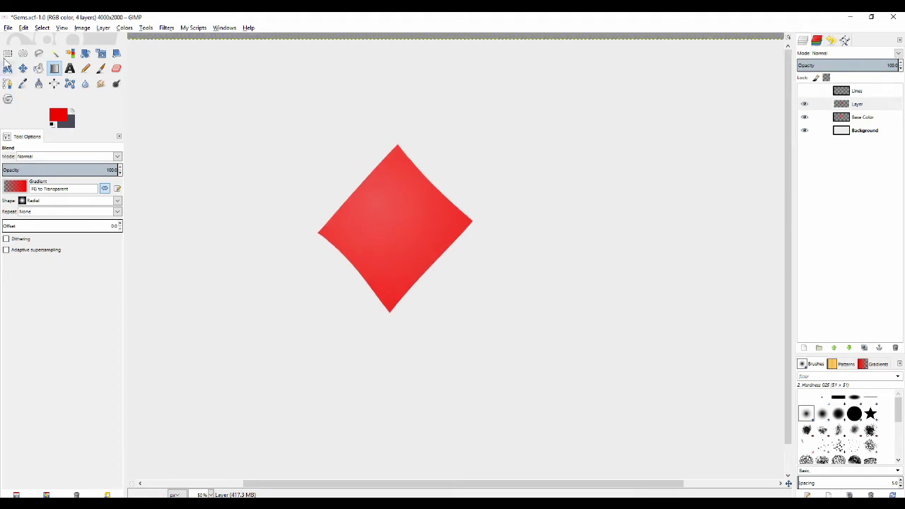
Choose the Paintbrush and add a transparent 4000 x 2000 px layer directly above the gradient layer
click(100, 70)
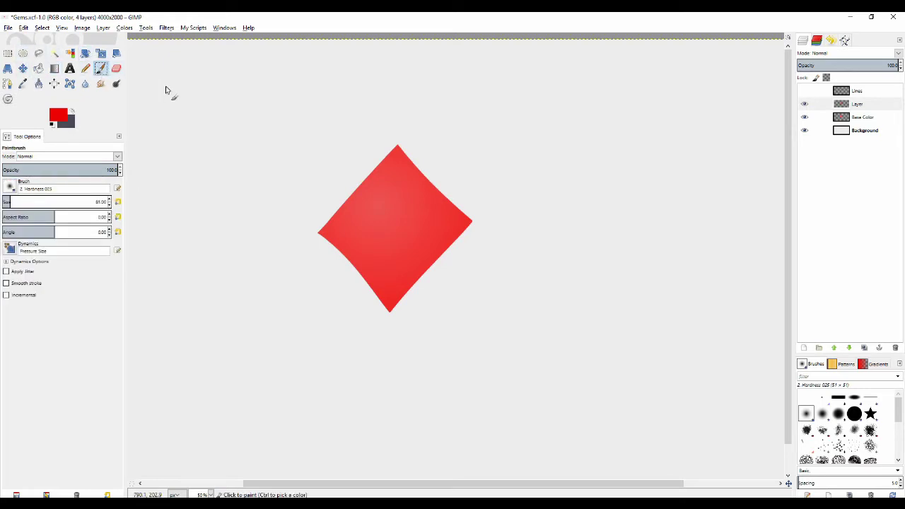
click(805, 347)
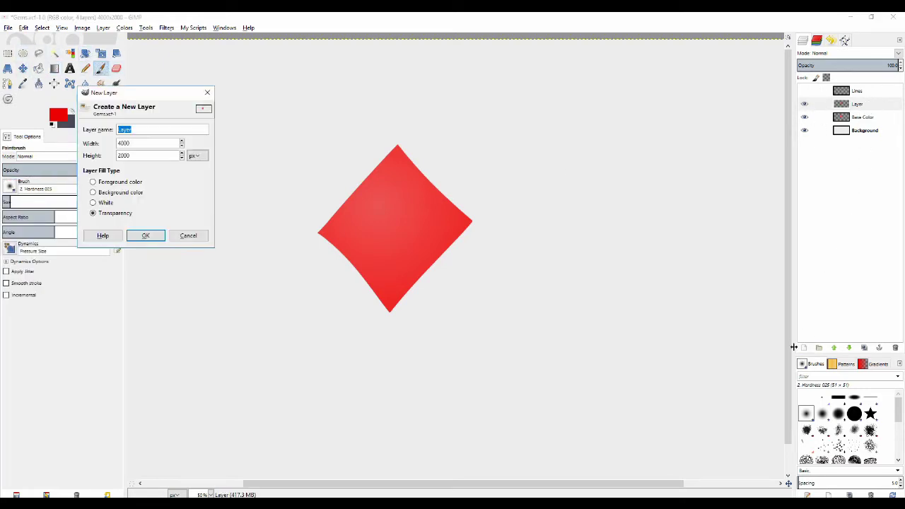
click(145, 236)
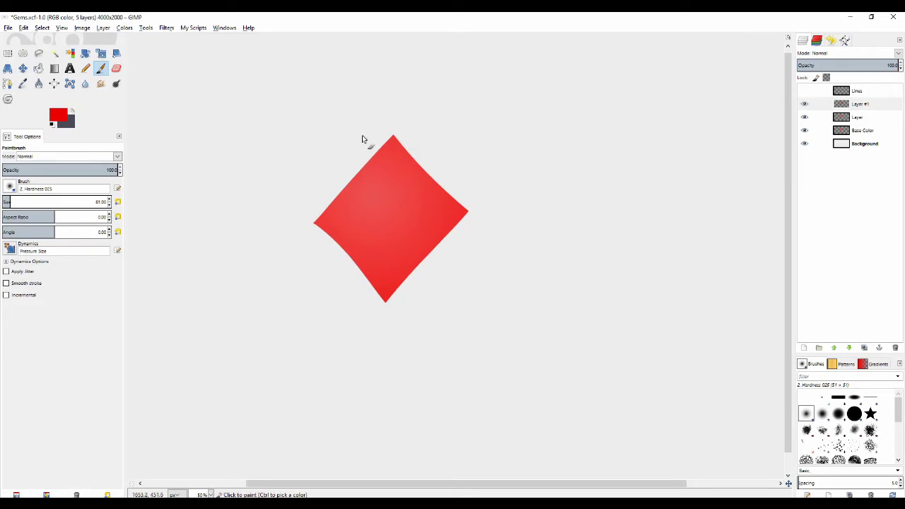
Swap to the dark grey foreground color and reduce the brush size to 31, undoing the test strokes beside the diamond
drag(347, 116, 297, 187)
key(x)
key(ctrl+z)
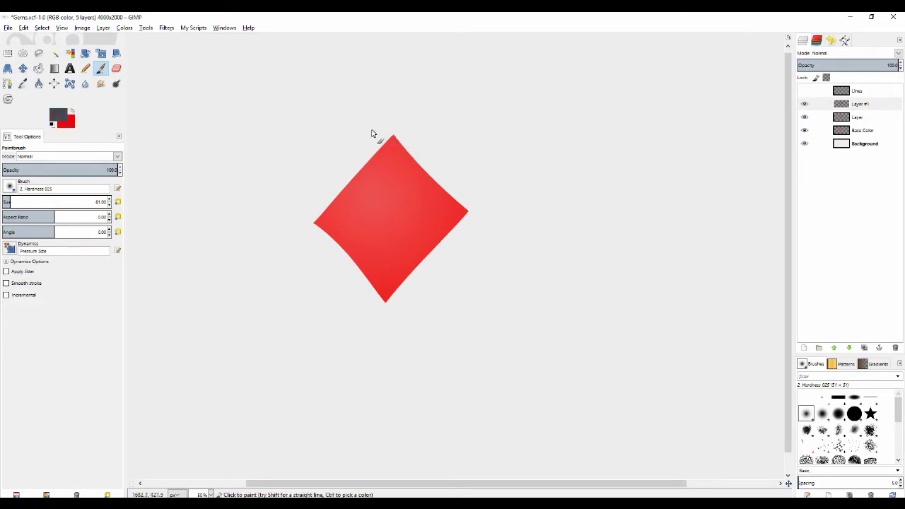
drag(382, 124, 338, 189)
key(ctrl+z)
key([)
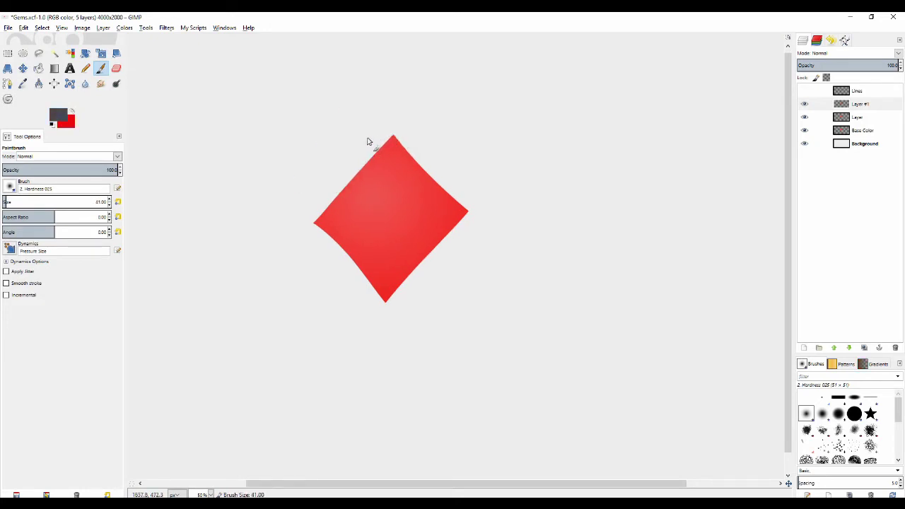
drag(385, 114, 313, 216)
key(ctrl+z)
key(bracketleft)
key(bracketleft)
key(bracketleft)
key(bracketleft)
key(bracketleft)
Try straight pressure-sized brush lines just inside the diamond's upper-left and lower-left edges
drag(387, 133, 334, 195)
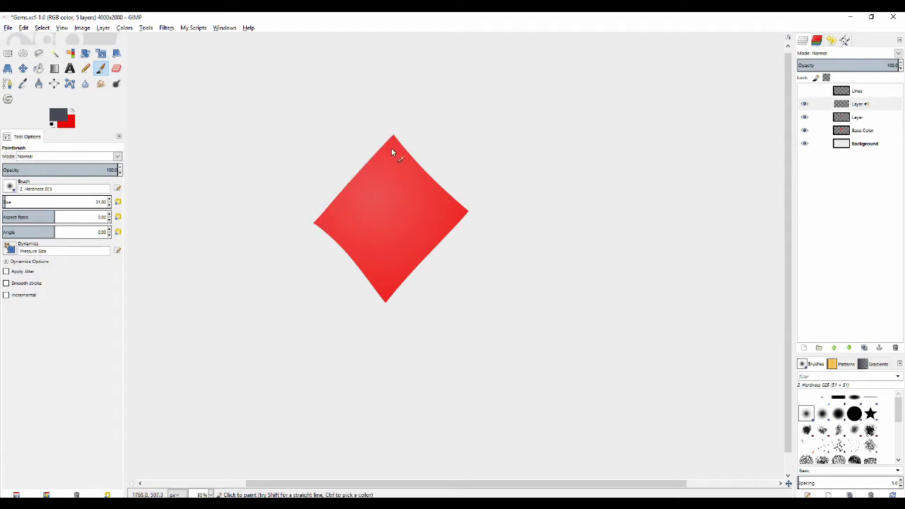
shift+click(329, 220)
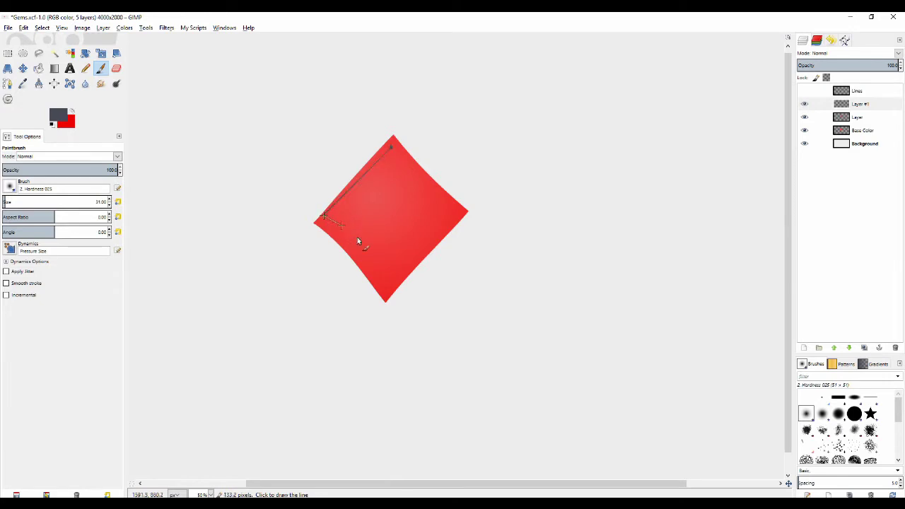
shift+click(386, 278)
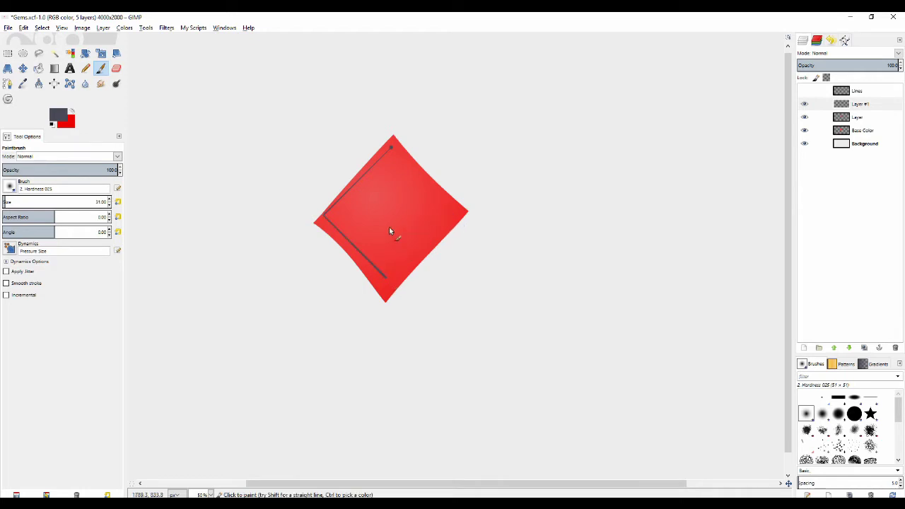
With brush dynamics off and size 21, draw a closed straight-edged dark grey diamond outline inside the red gem on the new layer
click(9, 248)
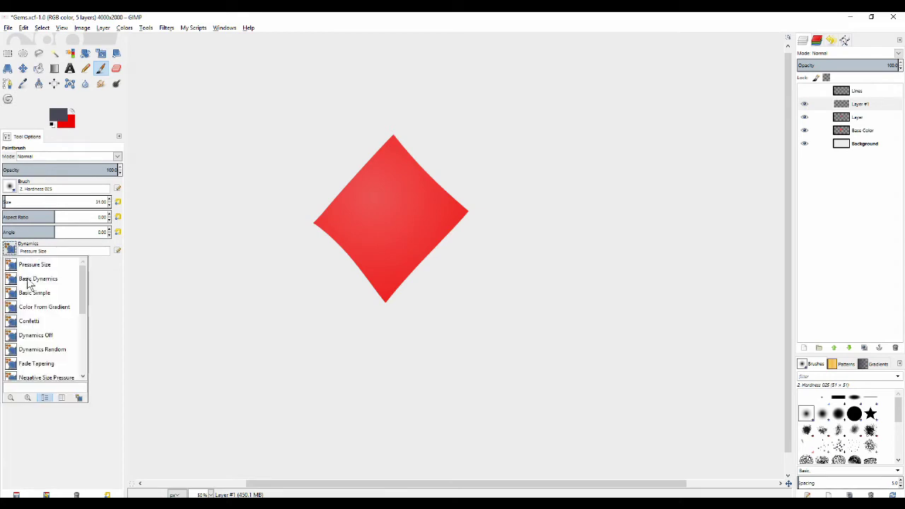
click(35, 335)
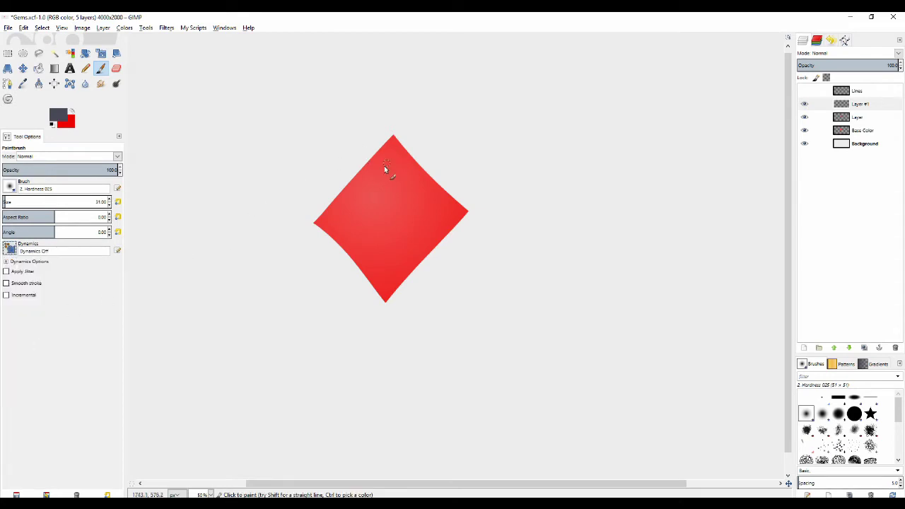
key(bracketleft)
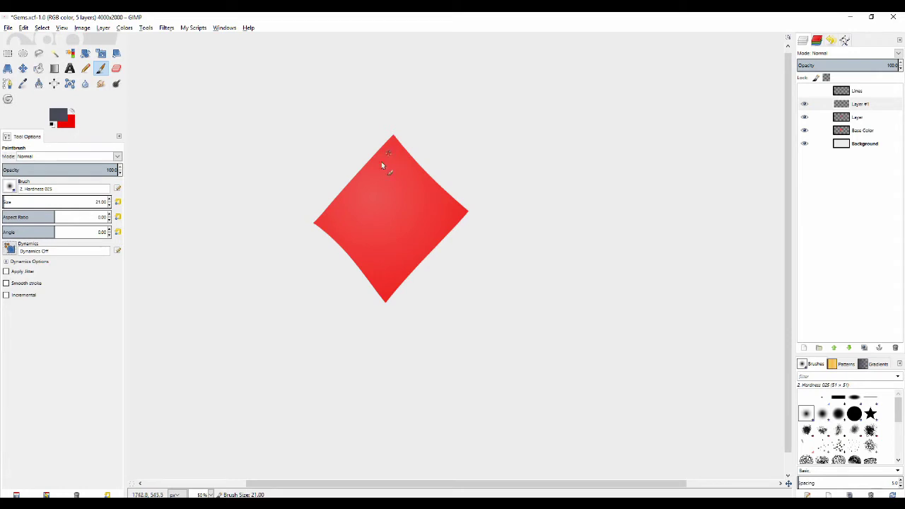
shift+click(386, 282)
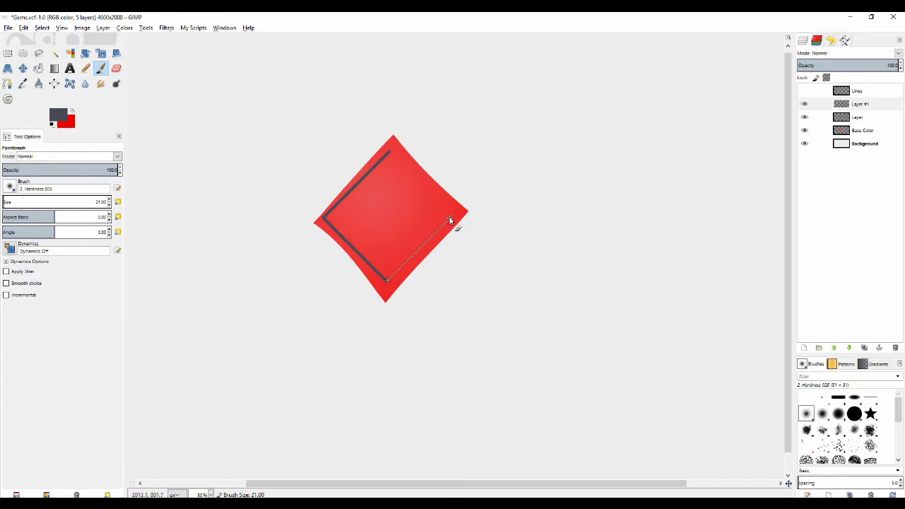
shift+click(449, 217)
shift+click(389, 153)
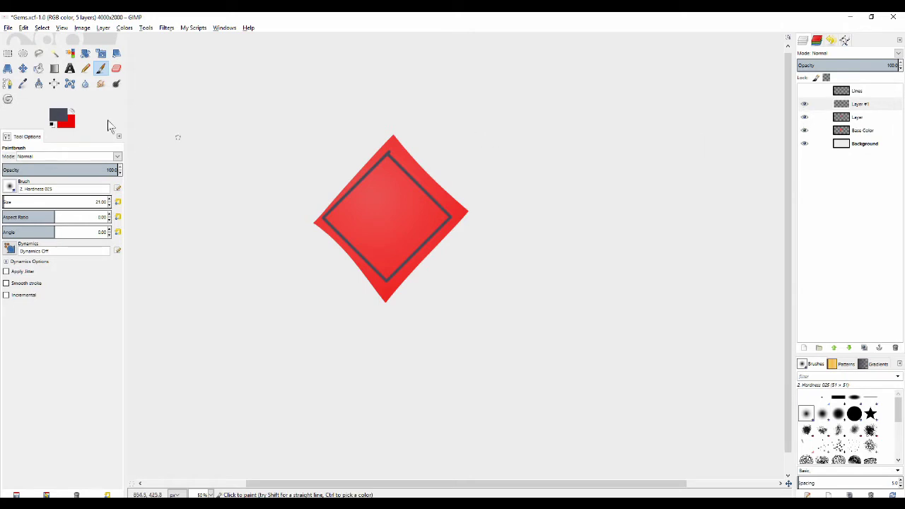
Fuzzy-select the area inside the dark grey outline and make the Base Color layer active
click(54, 53)
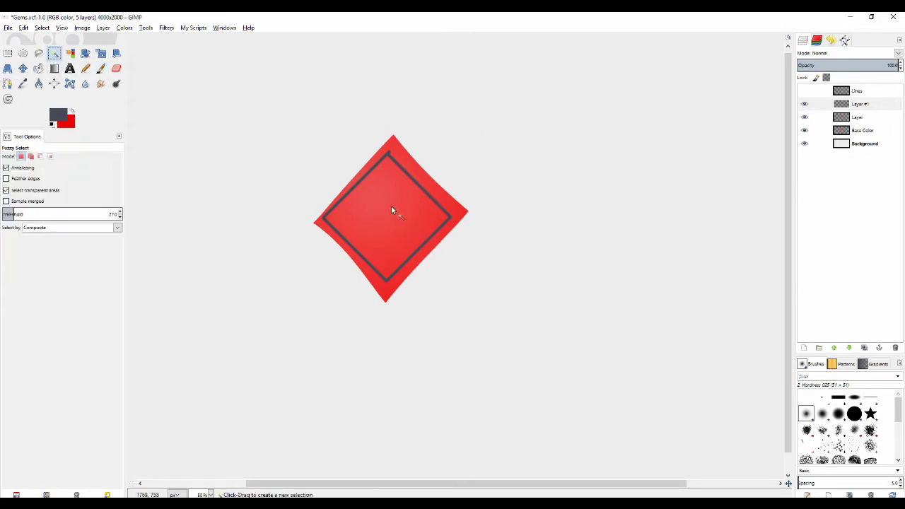
click(392, 210)
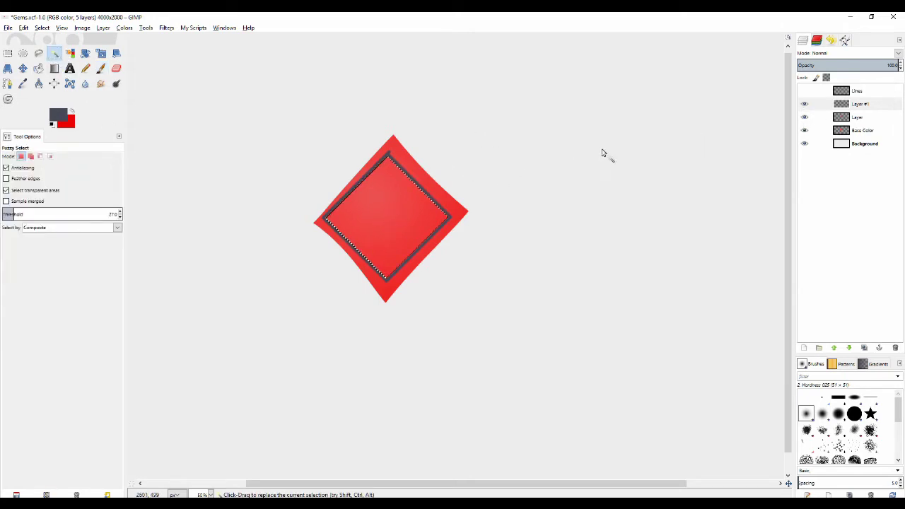
click(855, 134)
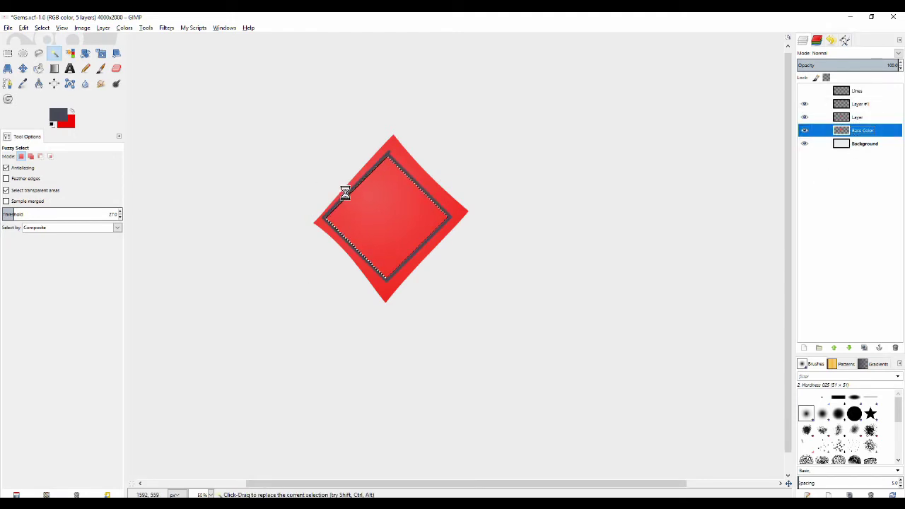
drag(341, 180, 353, 167)
scroll(329, 193, up, 1)
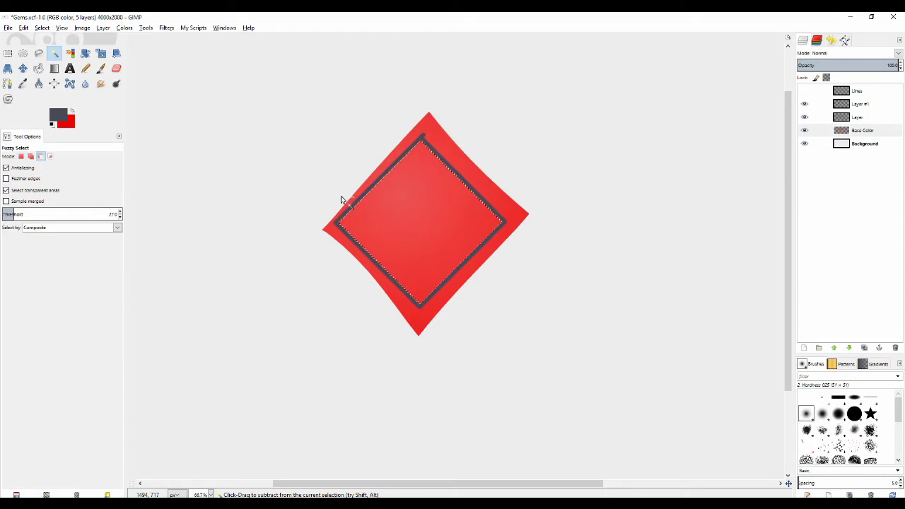
Try dark grey brush strokes across the selection's upper edges on the Base Color layer and undo them all
key(p)
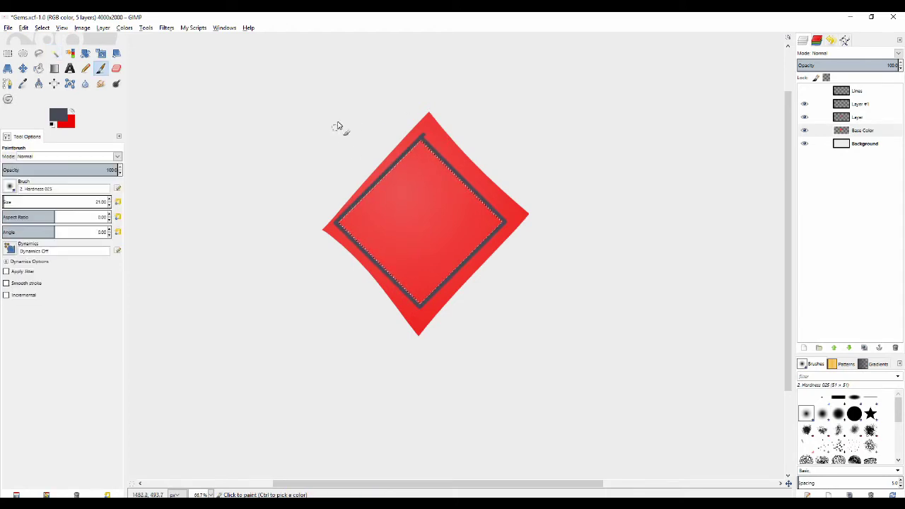
drag(309, 92, 362, 192)
mouse_move(337, 94)
mouse_down()
mouse_move(375, 181)
mouse_move(397, 164)
mouse_up()
drag(373, 89, 424, 146)
drag(498, 98, 454, 163)
drag(497, 126, 461, 172)
drag(522, 147, 488, 202)
drag(530, 177, 493, 248)
key(ctrl+z)
key(ctrl+z)
key(ctrl+z)
key(ctrl+z)
key(ctrl+z)
key(ctrl+z)
key(ctrl+z)
key(ctrl+z)
key(ctrl+z)
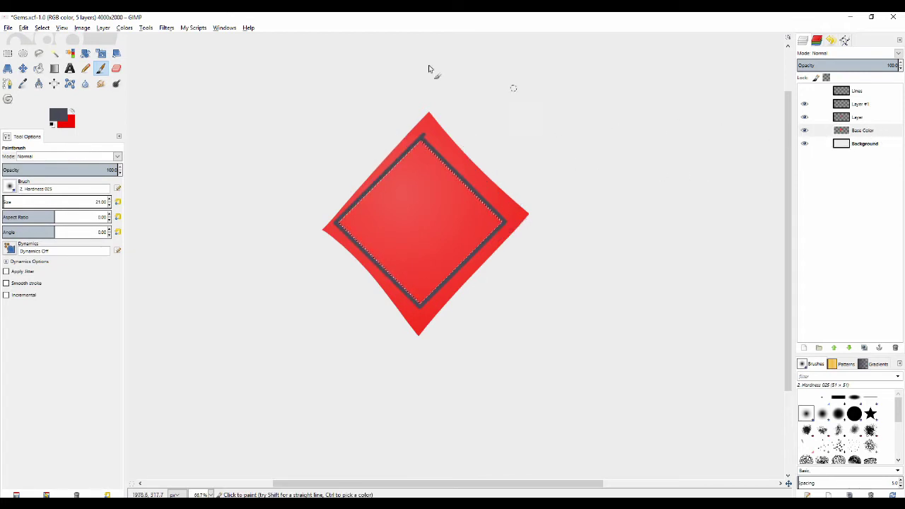
mouse_move(526, 138)
mouse_down()
mouse_move(363, 338)
mouse_move(295, 222)
mouse_move(337, 262)
mouse_move(428, 159)
mouse_up()
key(ctrl+z)
Delete everything outside the straight-edged diamond from the Base Color, gradient and outline layers
key(Delete)
click(851, 119)
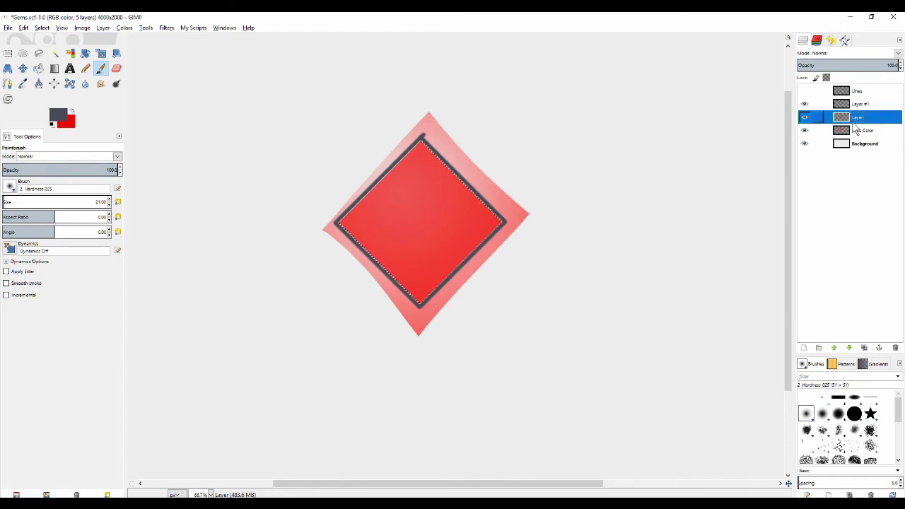
key(ctrl+z)
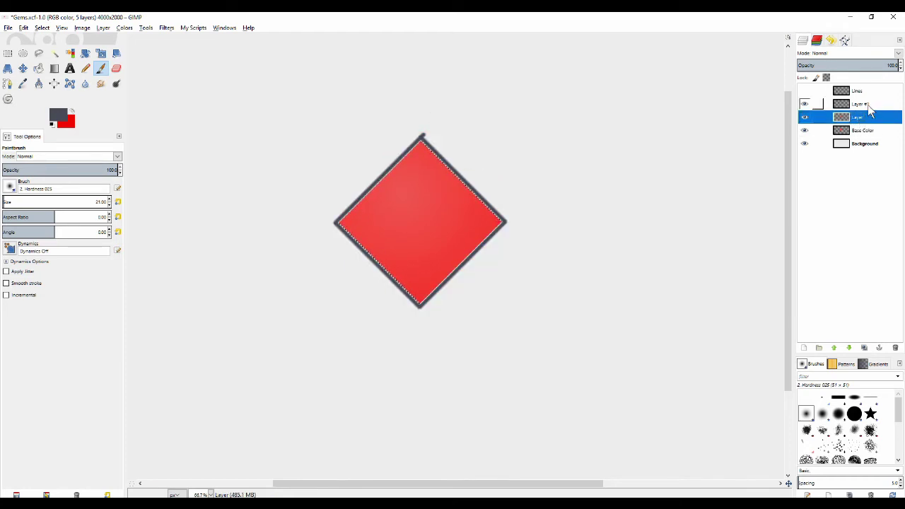
click(868, 105)
key(ctrl+z)
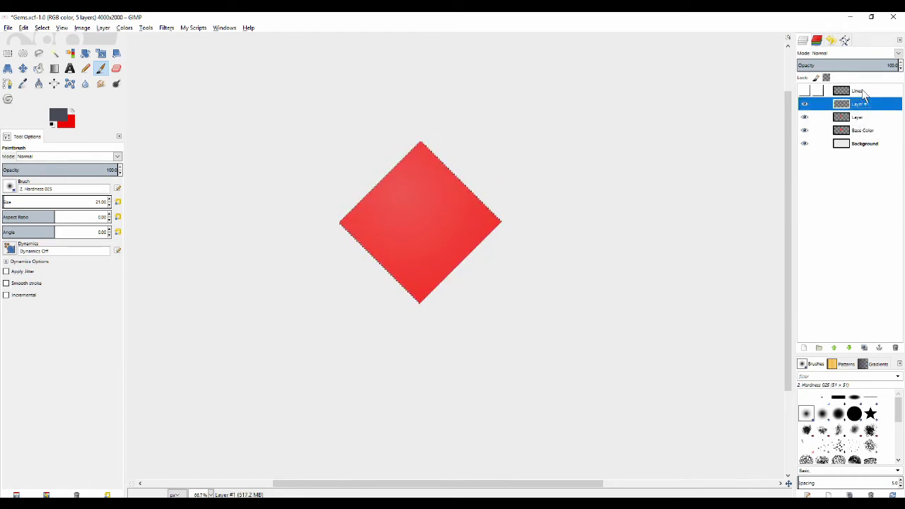
Shrink the diamond selection by 1 px with shrinking from the image border enabled
scroll(440, 222, up, 1)
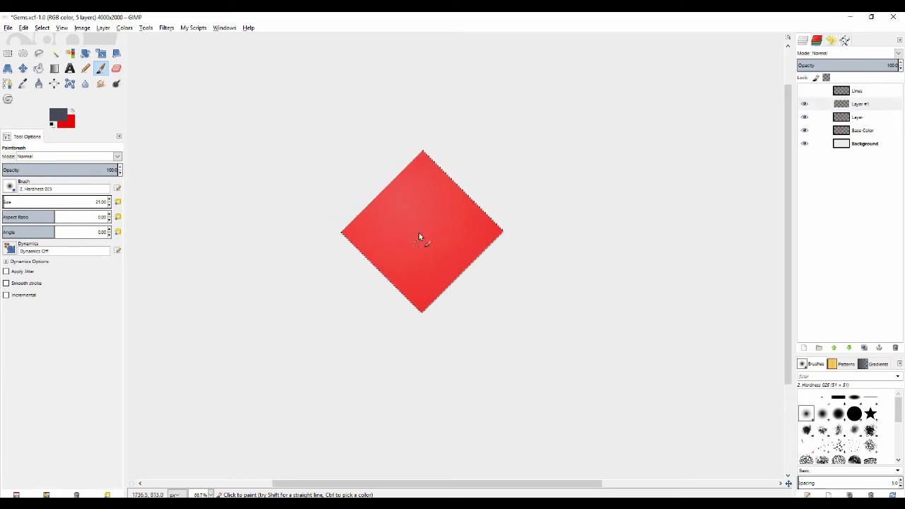
ctrl+scroll(411, 248, down, 1)
ctrl+scroll(412, 250, down, 1)
ctrl+scroll(411, 248, up, 1)
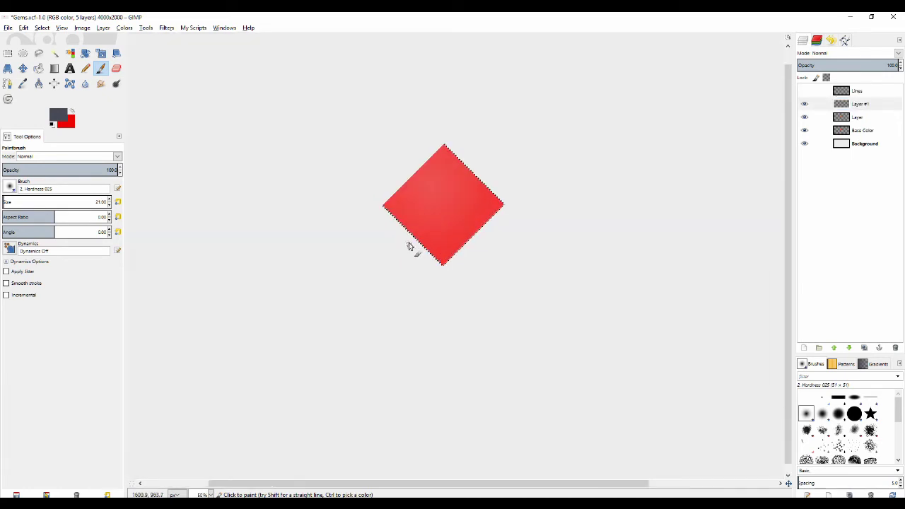
ctrl+scroll(410, 249, up, 1)
drag(385, 270, 351, 309)
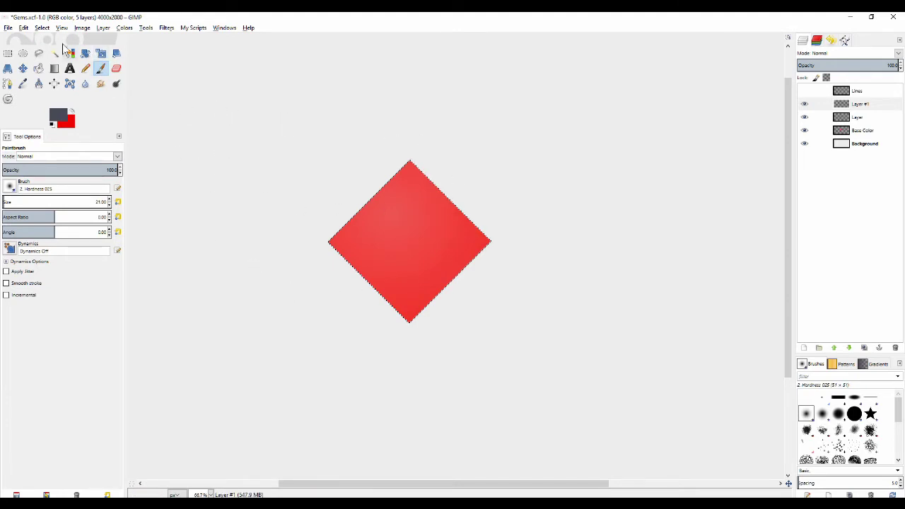
click(42, 28)
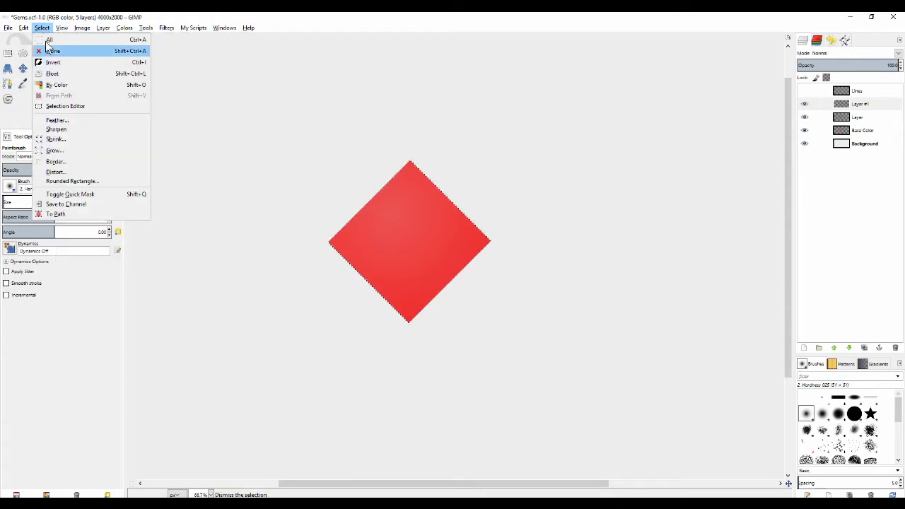
mouse_move(40, 28)
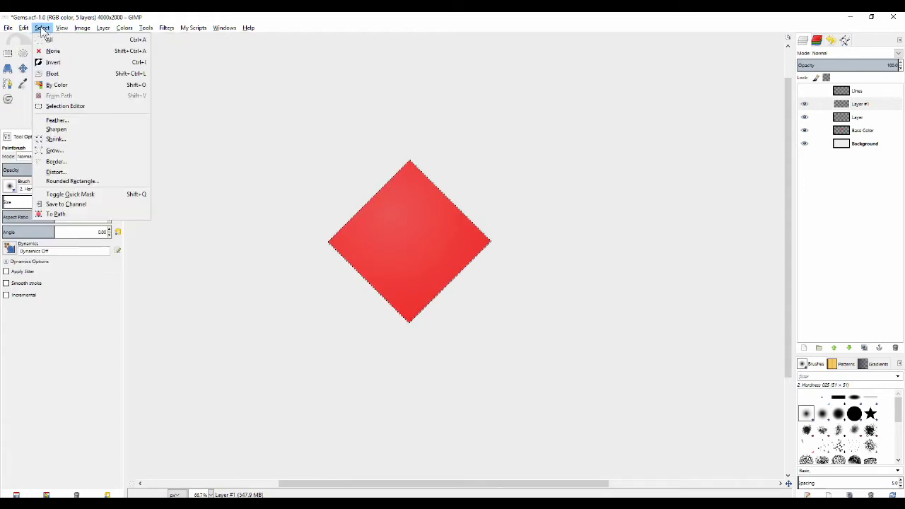
click(58, 139)
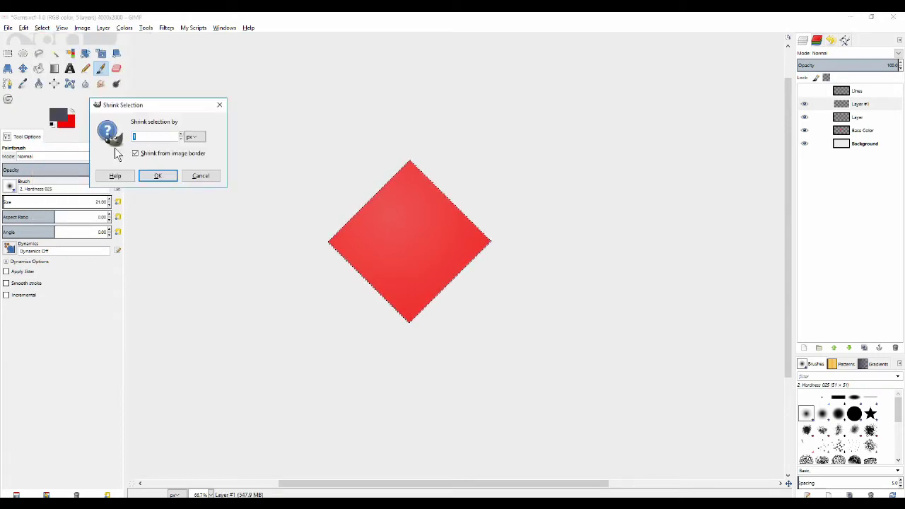
click(166, 176)
key(1)
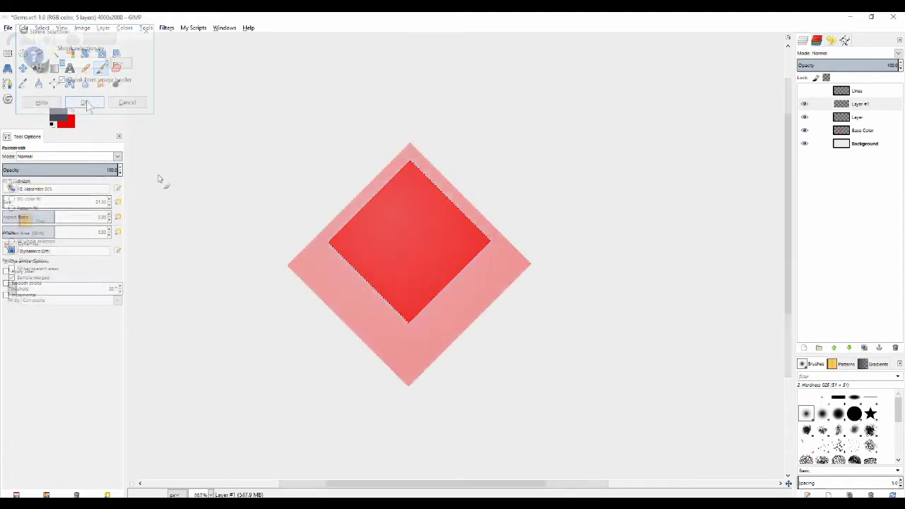
Try dark grey brush strokes near the right corner of the inner diamond selection on Layer #1 and undo them all
key(shift+b)
key(plus)
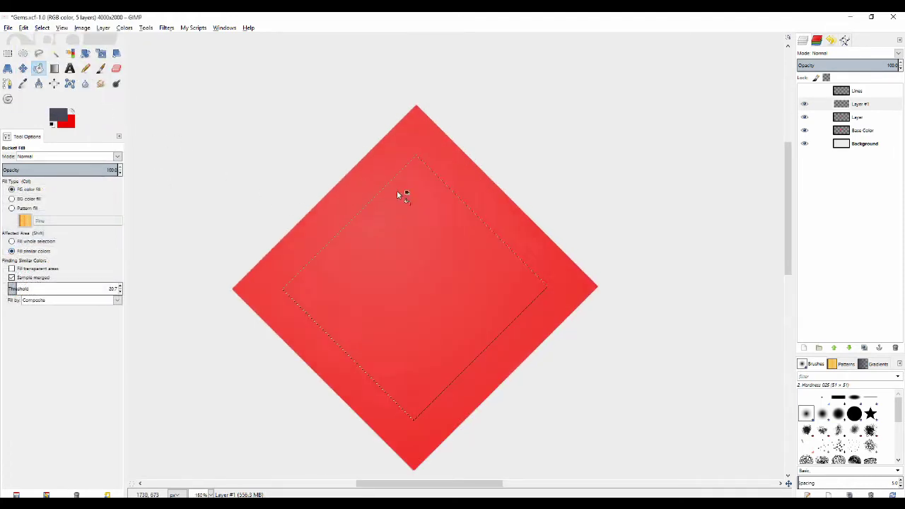
key(plus)
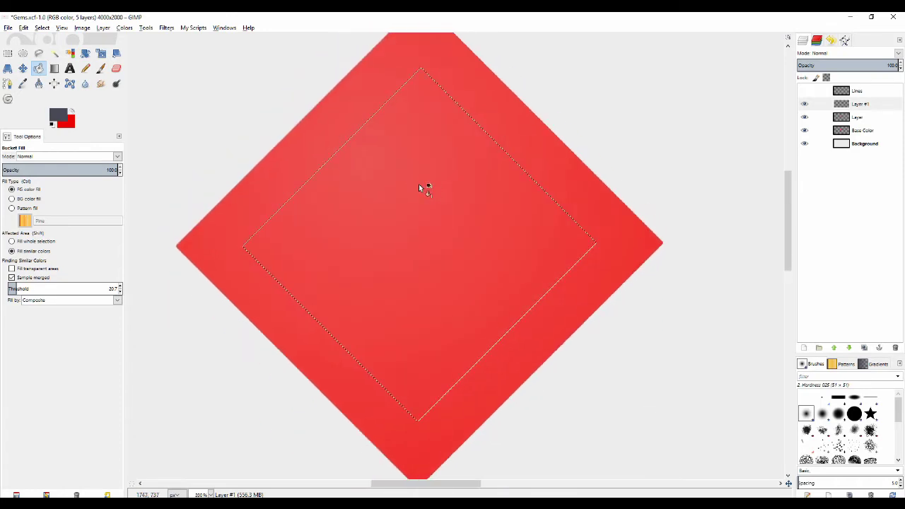
key(p)
drag(532, 315, 563, 322)
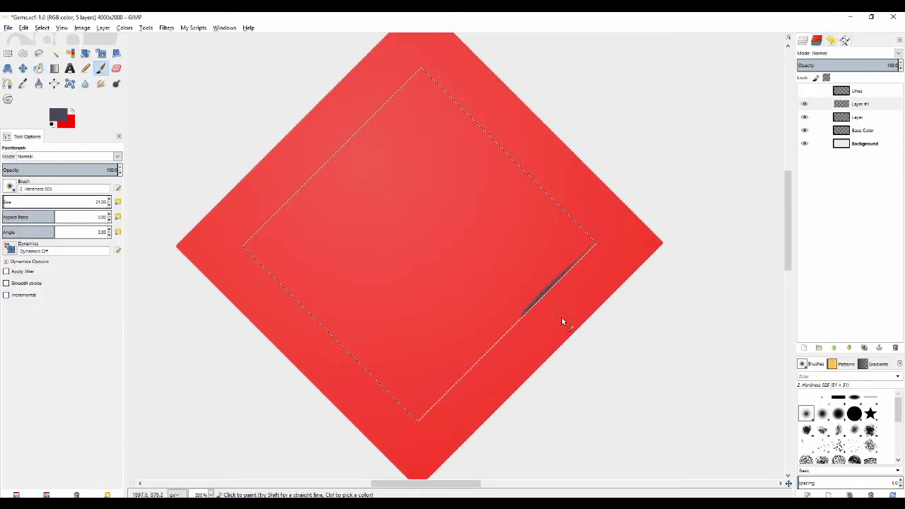
drag(568, 214, 551, 283)
key(ctrl+z)
key(ctrl+z)
mouse_move(550, 195)
mouse_down()
mouse_move(533, 239)
mouse_move(572, 245)
mouse_move(550, 218)
mouse_up()
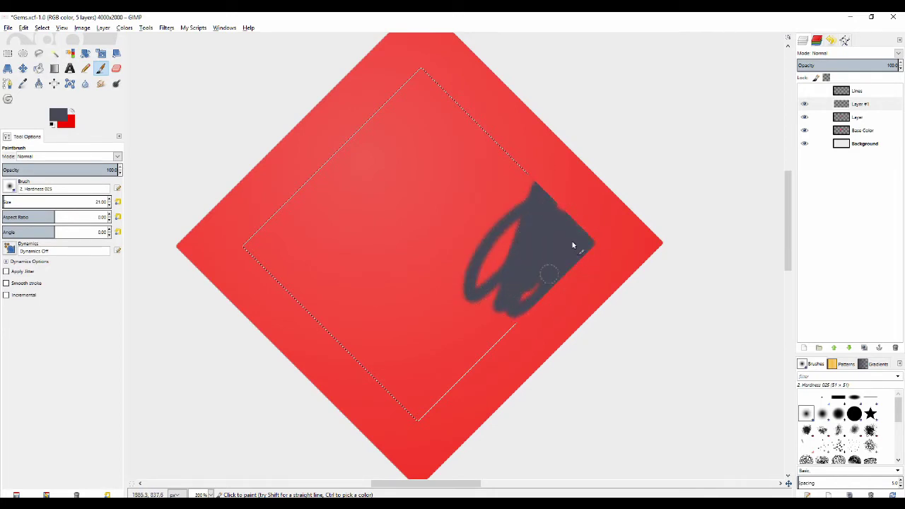
key(ctrl+z)
key(ctrl+z)
key(ctrl+z)
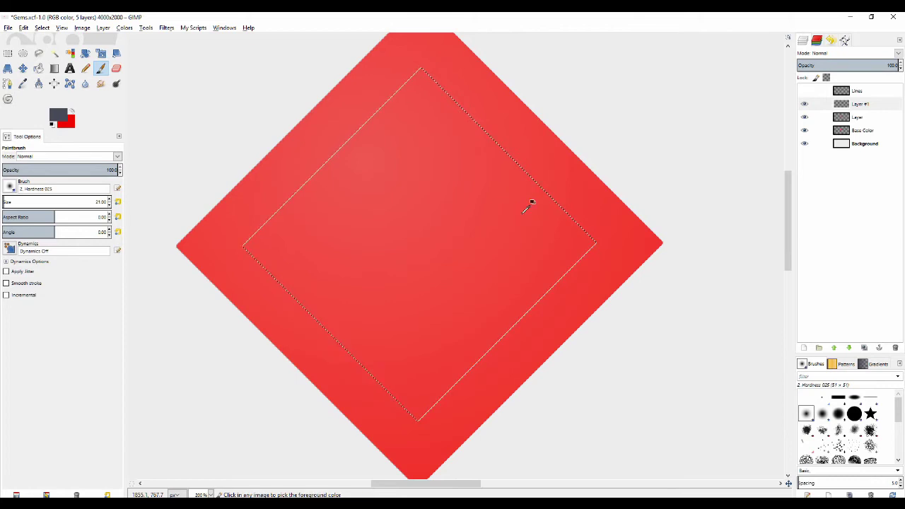
Invert the inner diamond selection and add a new layer above Layer #1
click(42, 27)
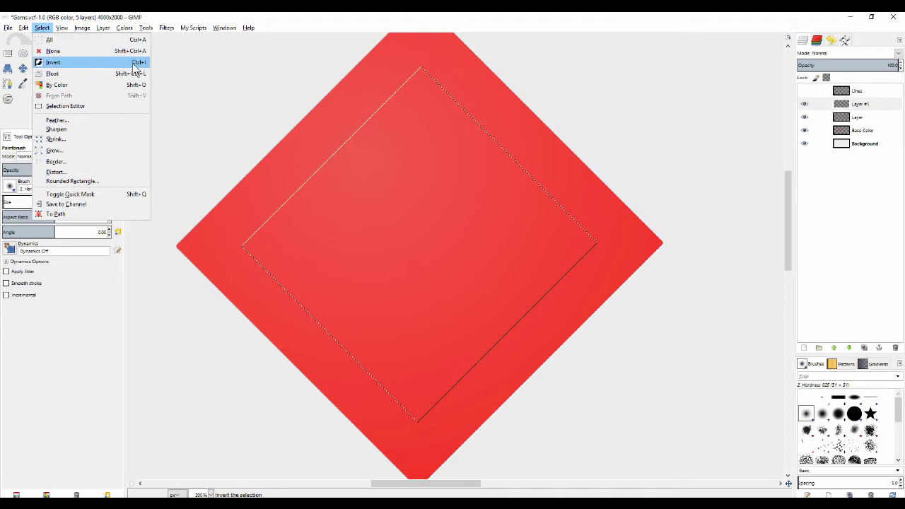
click(425, 21)
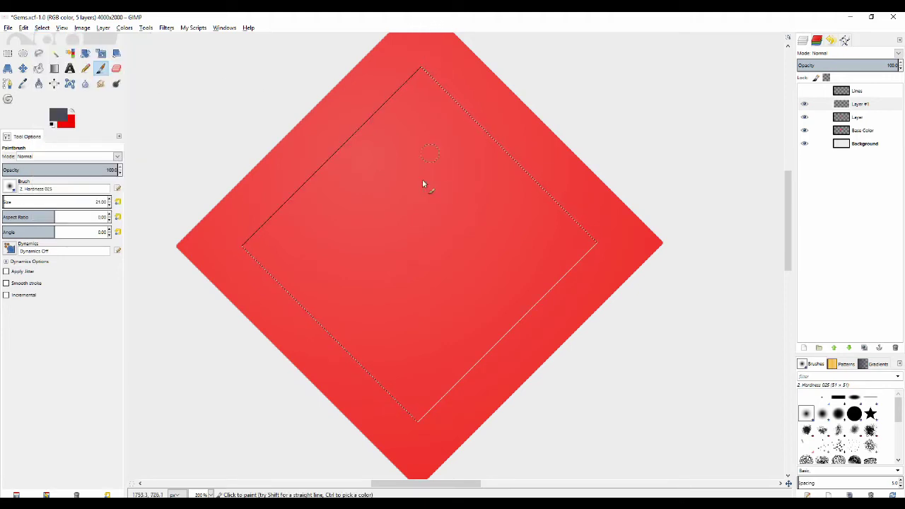
drag(421, 222, 414, 195)
scroll(442, 235, down, 1)
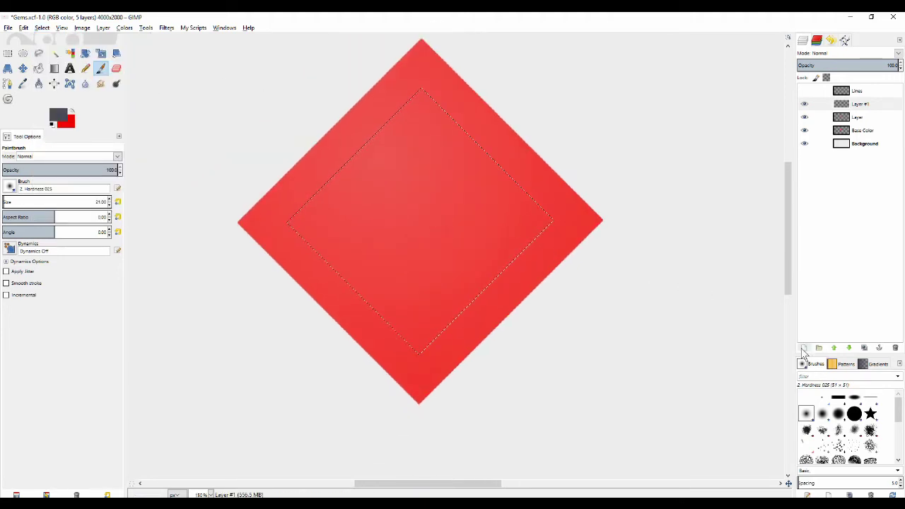
key(ctrl+shift+n)
click(84, 174)
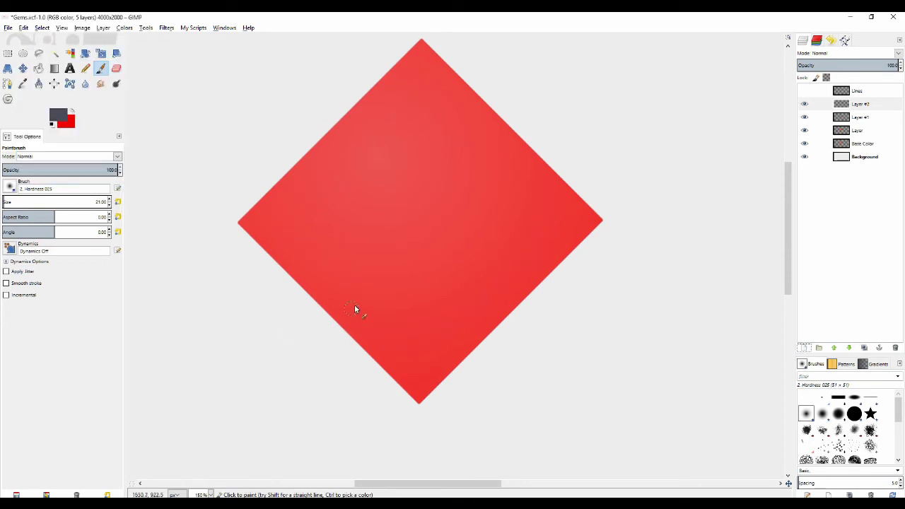
Set the Paintbrush size to 101, test a dark grey stroke outside the inner diamond's lower-right edge and undo it
scroll(355, 304, down, 1)
scroll(355, 304, right, 1)
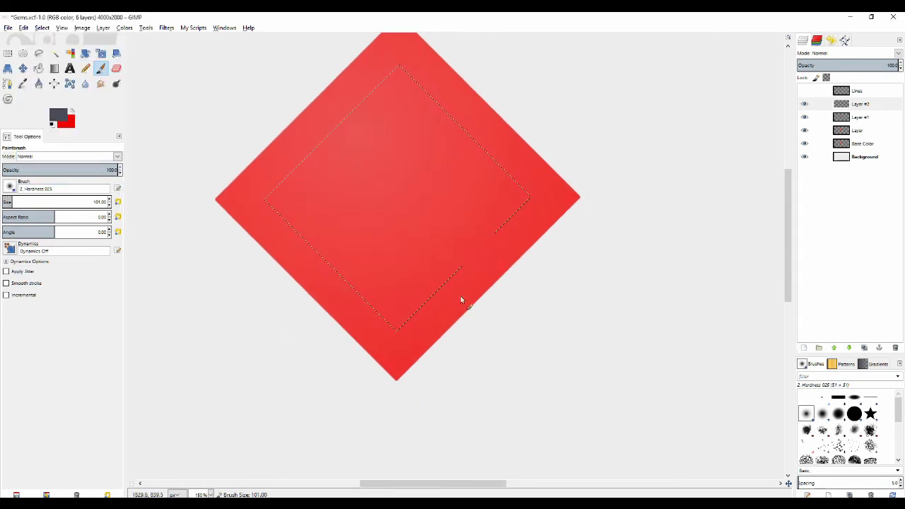
mouse_move(461, 300)
mouse_down()
mouse_move(435, 347)
mouse_move(428, 319)
mouse_move(479, 234)
mouse_up()
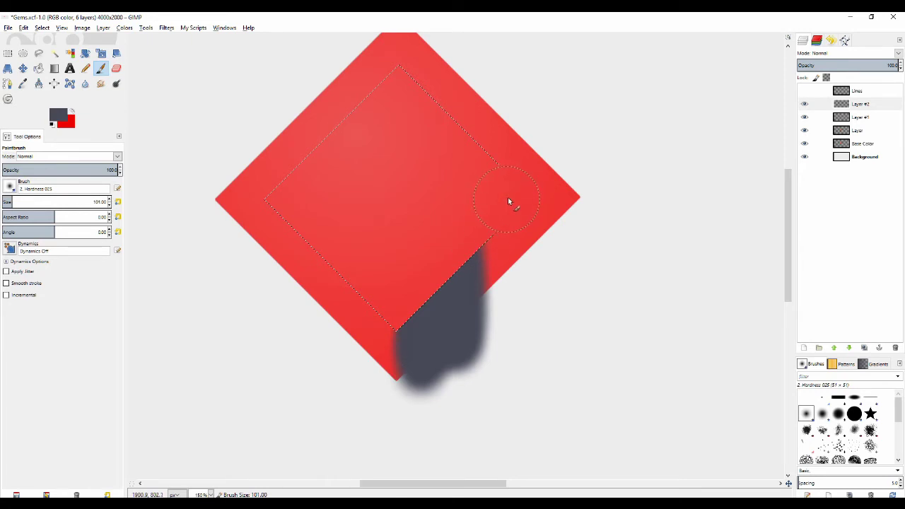
key(ctrl+z)
Try broad dark grey strokes on Layer #2 around the gem's lower-right side, outside the inner diamond, and undo them
scroll(499, 349, up, 2)
scroll(505, 343, down, 1)
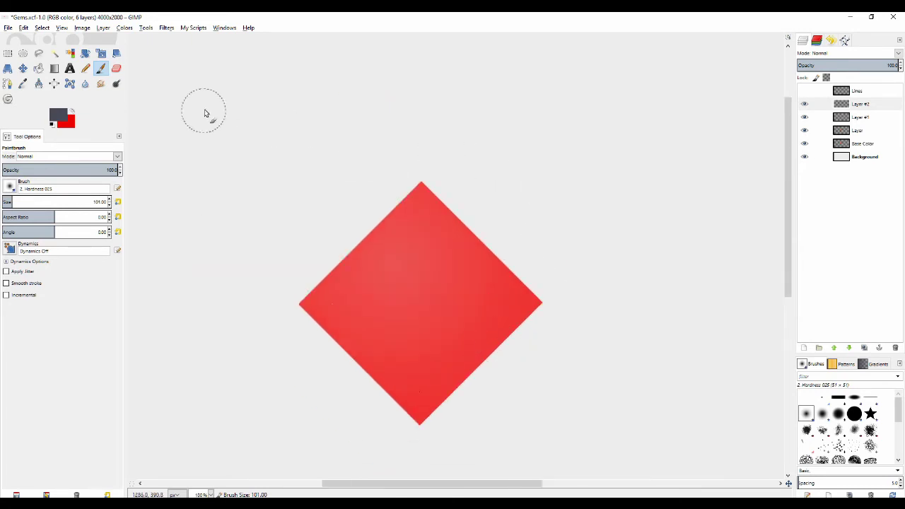
scroll(390, 192, down, 1)
scroll(388, 219, up, 2)
click(419, 242)
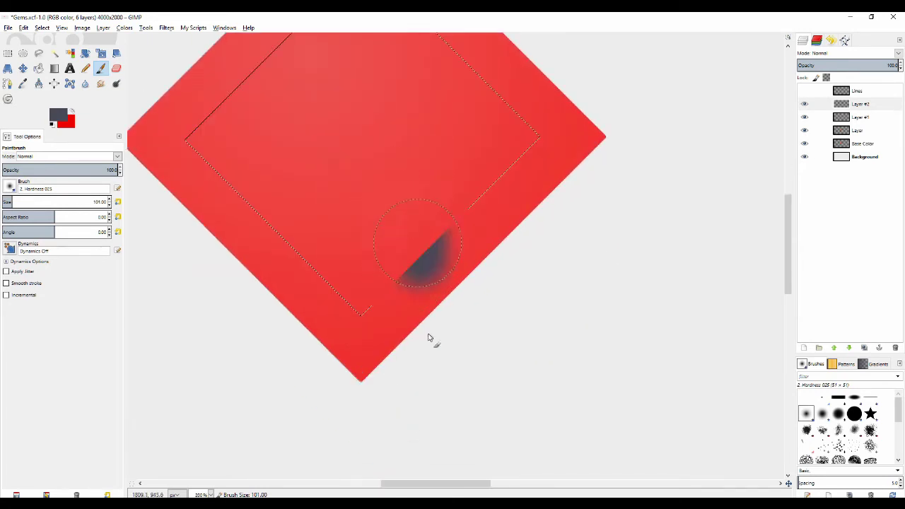
mouse_move(428, 338)
mouse_down()
mouse_move(474, 214)
mouse_move(558, 169)
mouse_move(385, 350)
mouse_move(404, 343)
mouse_move(538, 148)
mouse_move(538, 134)
mouse_move(399, 280)
mouse_up()
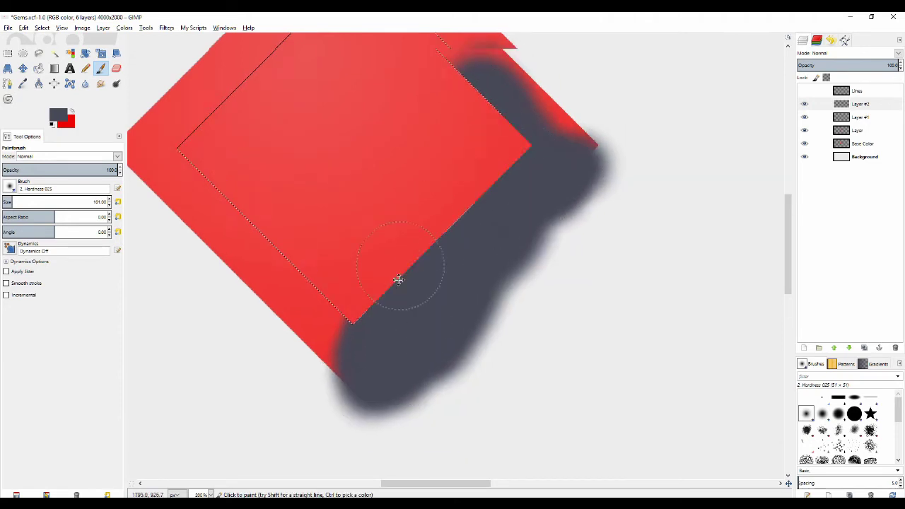
scroll(398, 279, down, 3)
key(ctrl+z)
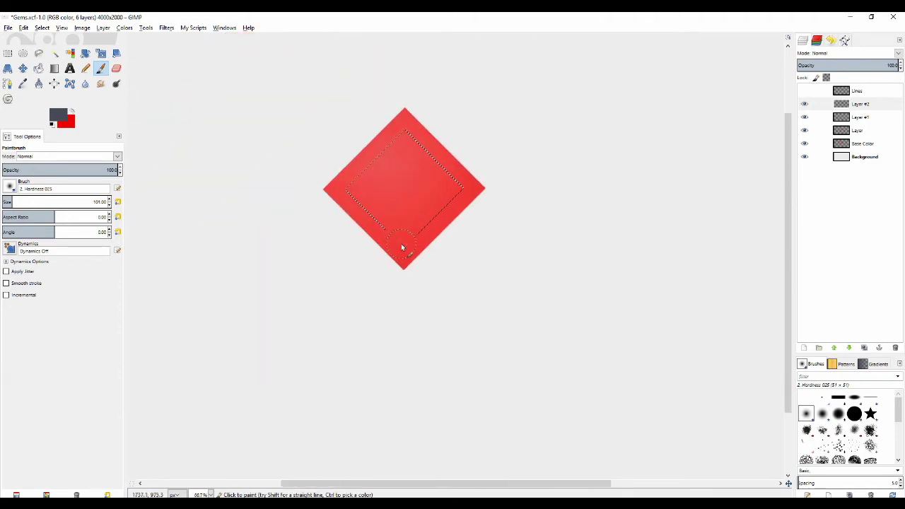
scroll(402, 247, up, 1)
scroll(389, 207, up, 1)
scroll(380, 250, up, 1)
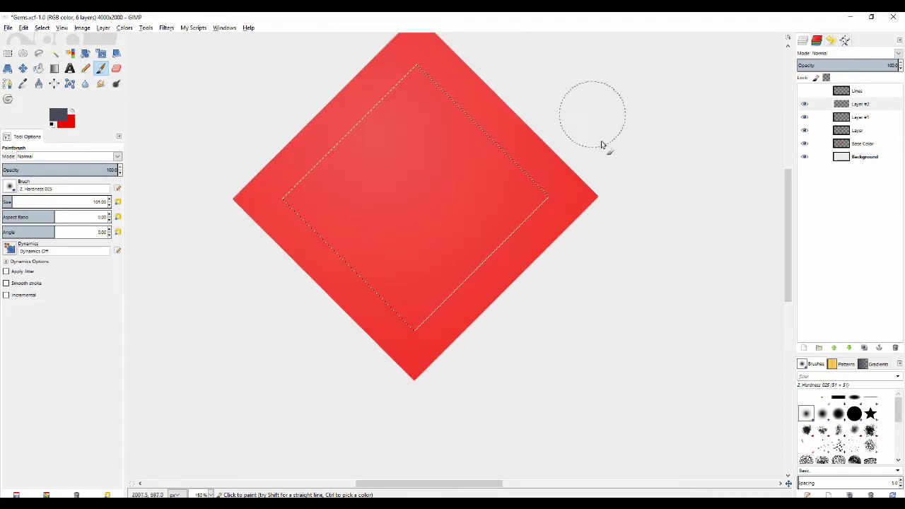
mouse_move(607, 193)
mouse_down()
mouse_move(568, 244)
mouse_move(606, 315)
mouse_move(646, 302)
mouse_up()
key(ctrl+z)
Check the layers by toggling the visibility of Layer #2 and Base Color, and make Base Color the active layer
click(55, 54)
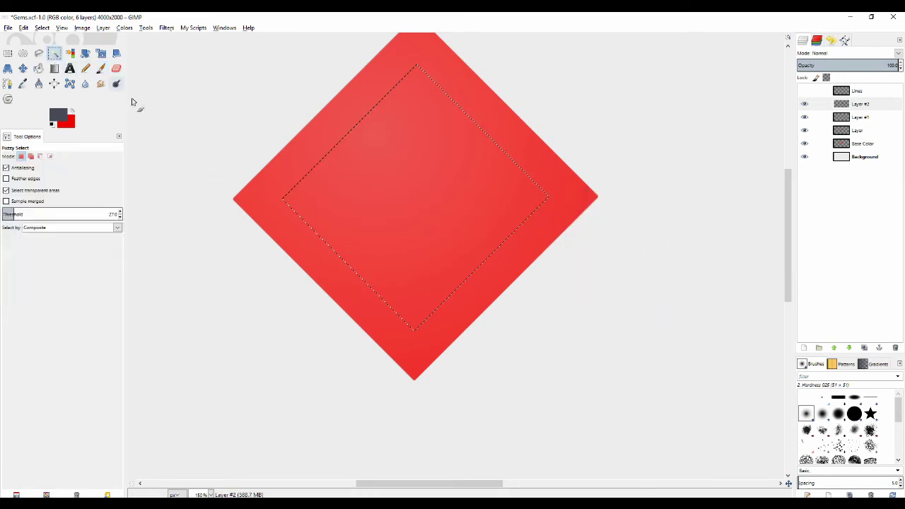
click(530, 249)
click(805, 105)
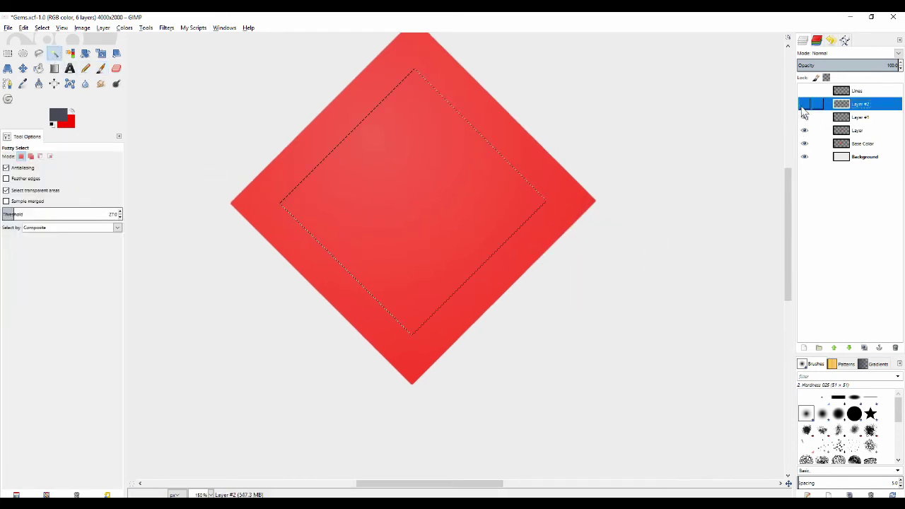
click(804, 145)
click(804, 144)
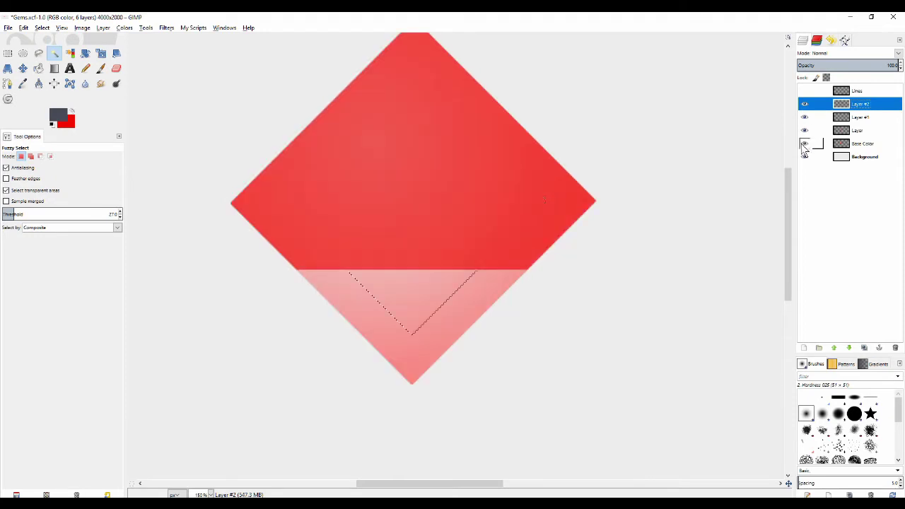
click(857, 145)
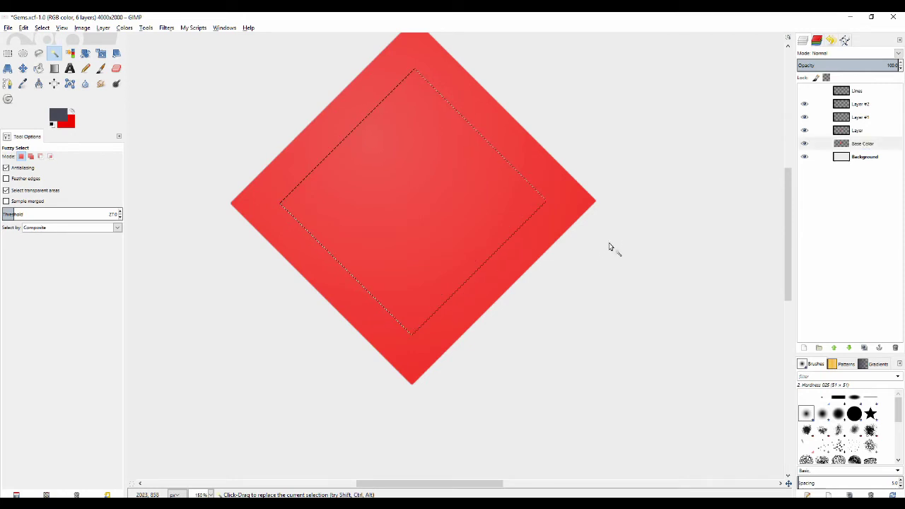
Try dark grey brush strokes across the gem's lower-right border on the Base Color layer and undo each one
key(p)
mouse_move(546, 229)
mouse_down()
mouse_move(568, 303)
mouse_move(576, 288)
mouse_up()
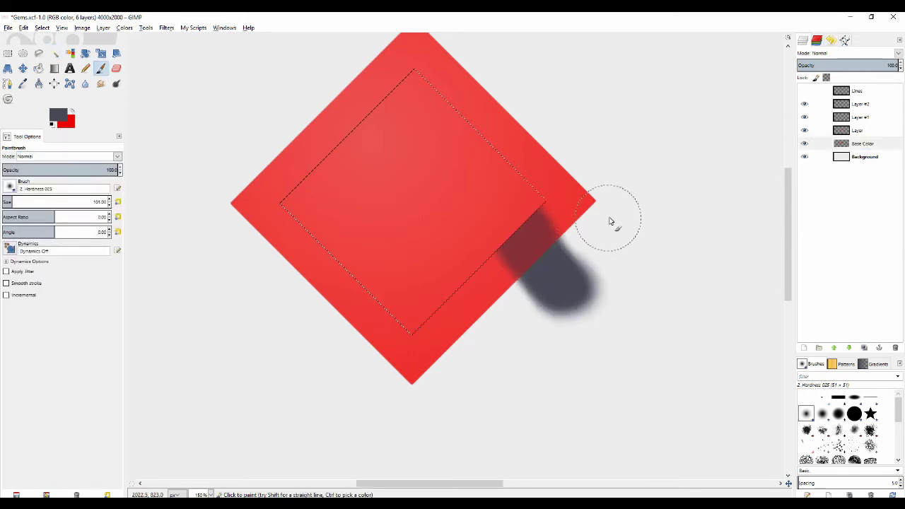
key(ctrl+z)
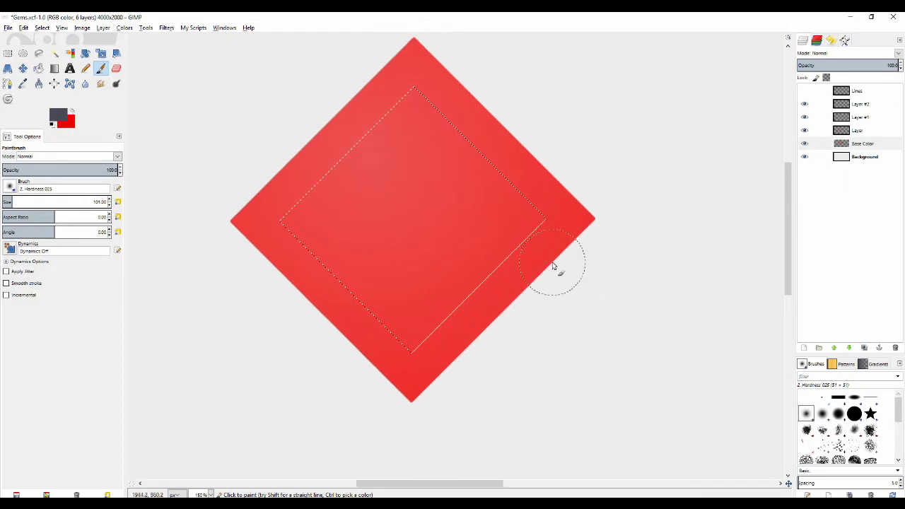
ctrl+scroll(550, 269, down, 1)
ctrl+scroll(550, 269, up, 1)
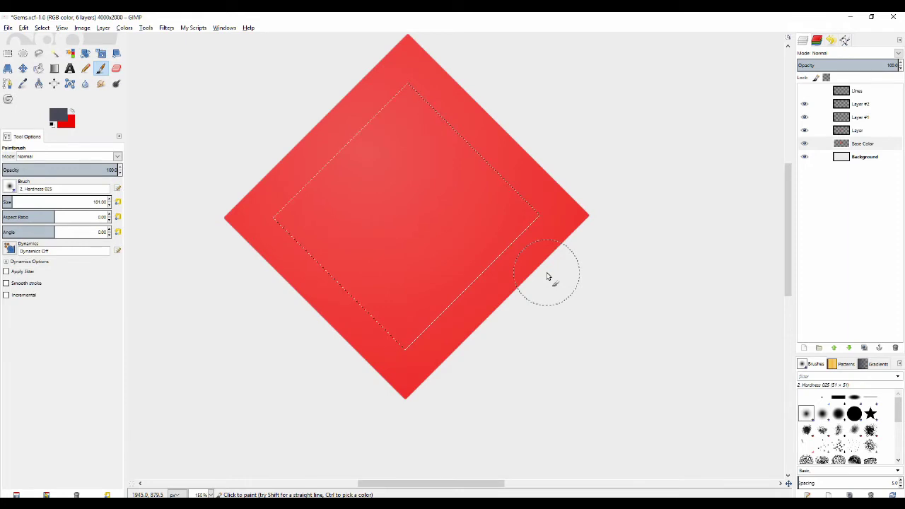
drag(487, 209, 528, 291)
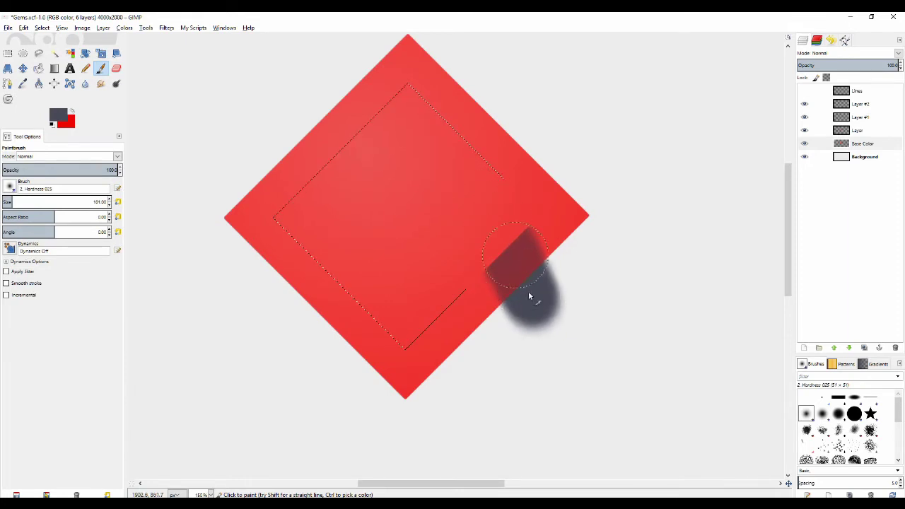
key(ctrl+z)
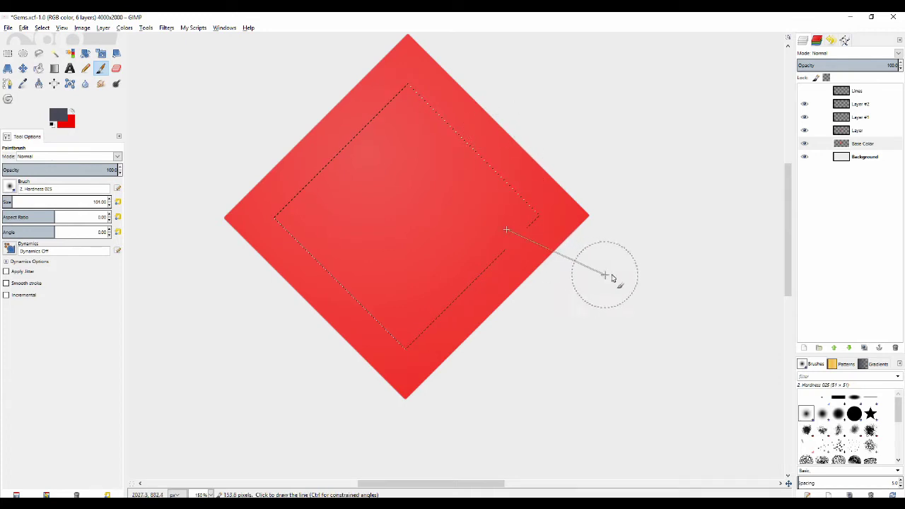
Fuzzy-select the empty area outside the gem on the Base Color layer and return to the Paintbrush
key(u)
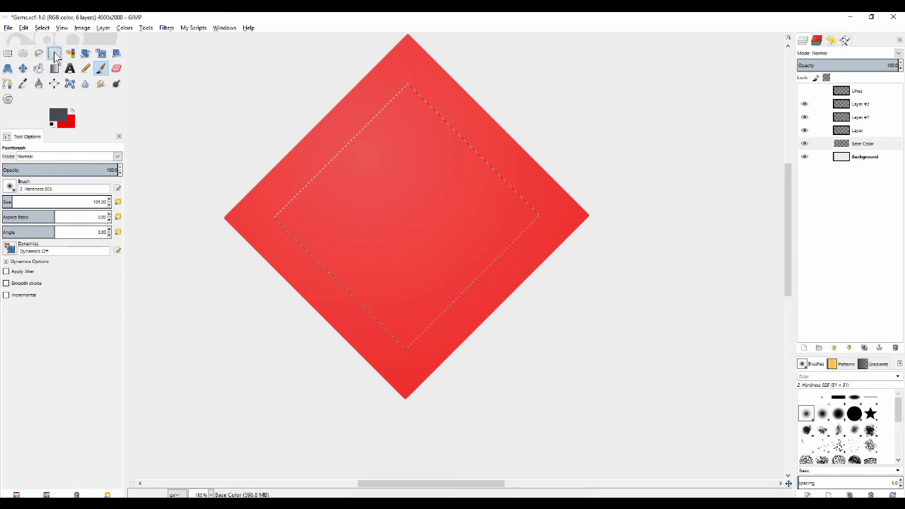
click(618, 281)
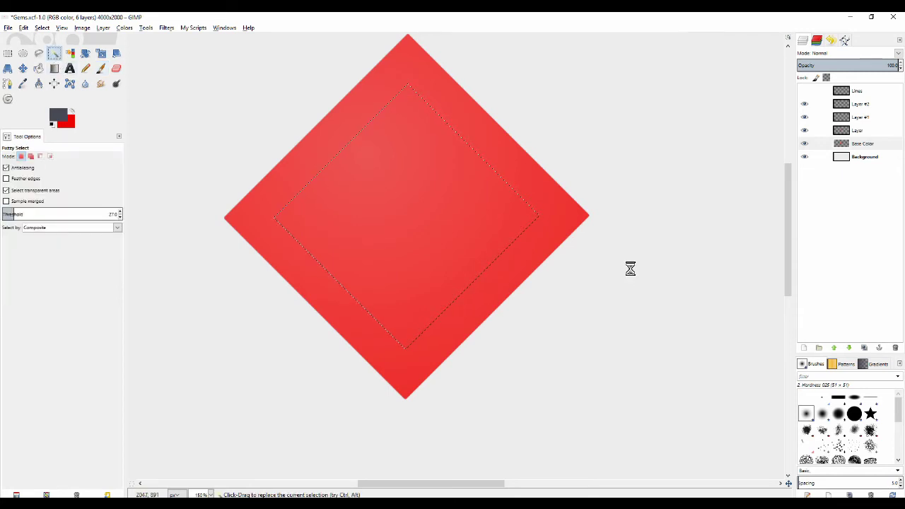
key(p)
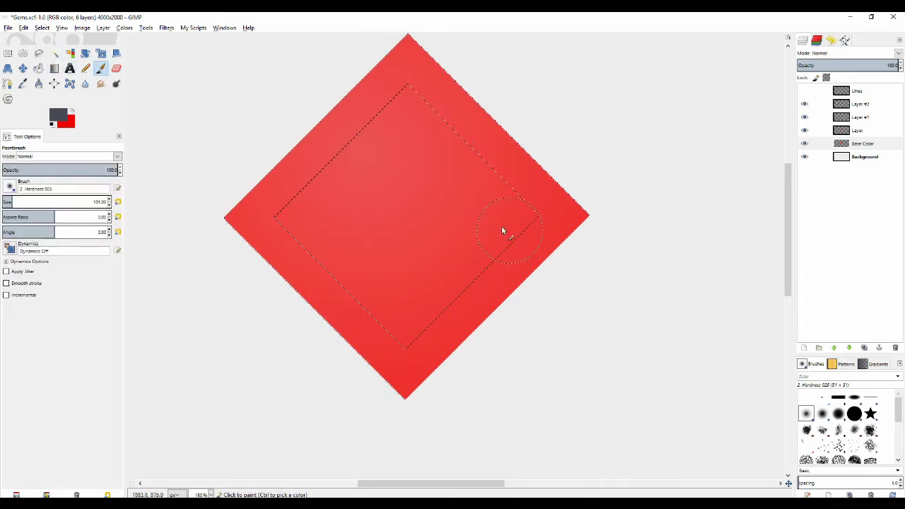
Try dark grey strokes running from outside the gem into the inner diamond and undo them
drag(545, 300, 501, 244)
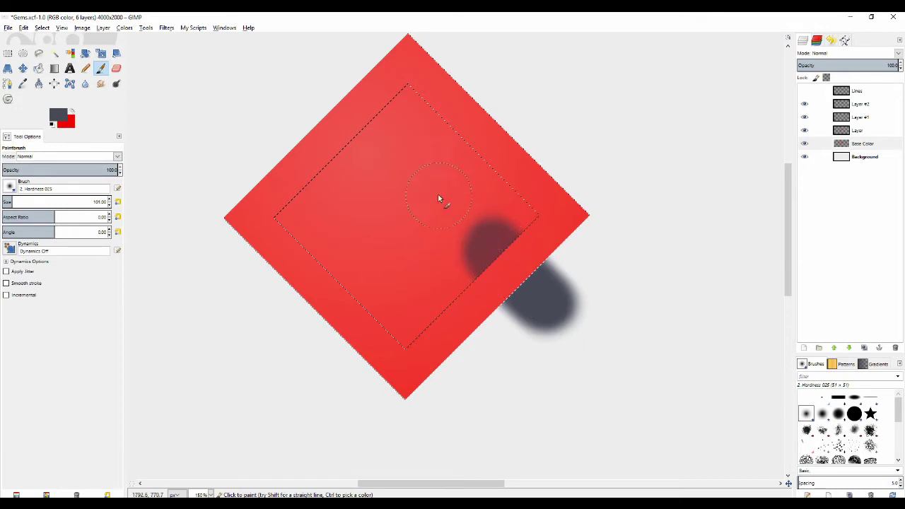
mouse_move(438, 198)
mouse_down()
mouse_move(592, 371)
mouse_move(426, 199)
mouse_move(593, 376)
mouse_move(472, 228)
mouse_up()
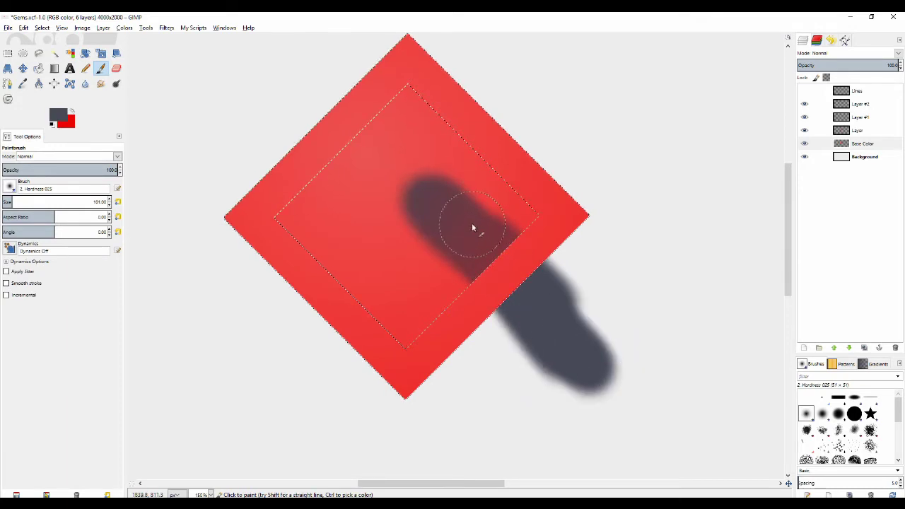
key(ctrl+z)
key(ctrl+z)
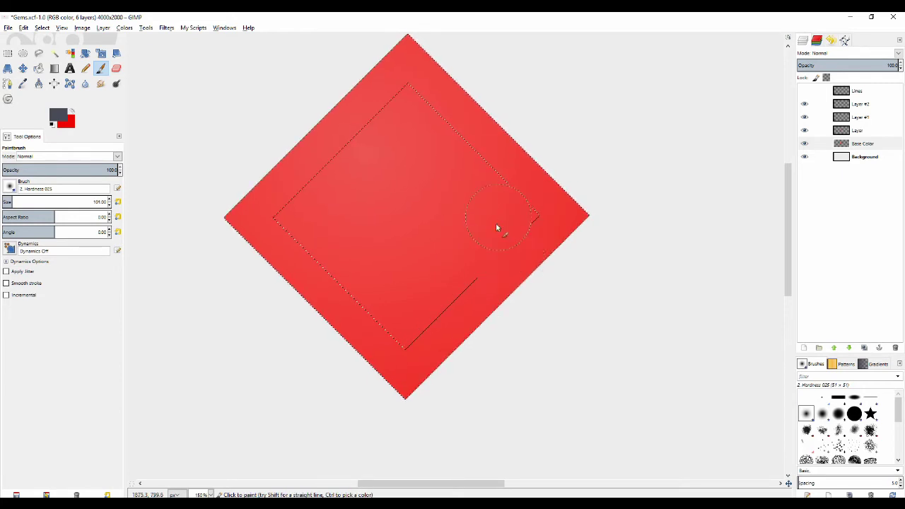
Paint a dark grey shadow along the gem's lower-right border strip, from the right corner to the bottom corner, on Base Color
mouse_move(497, 242)
mouse_down()
mouse_move(534, 304)
mouse_move(529, 274)
mouse_move(582, 232)
mouse_up()
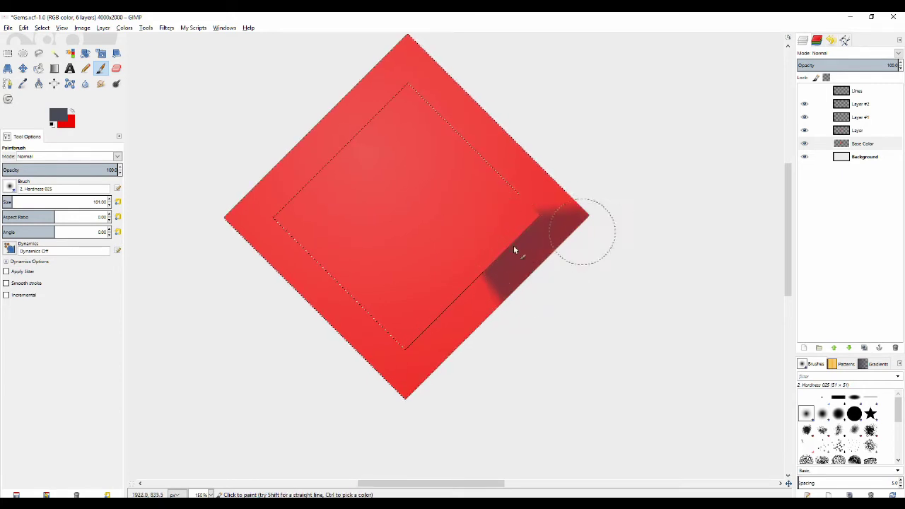
mouse_move(484, 308)
mouse_down()
mouse_move(452, 379)
mouse_move(457, 340)
mouse_move(448, 320)
mouse_move(434, 395)
mouse_up()
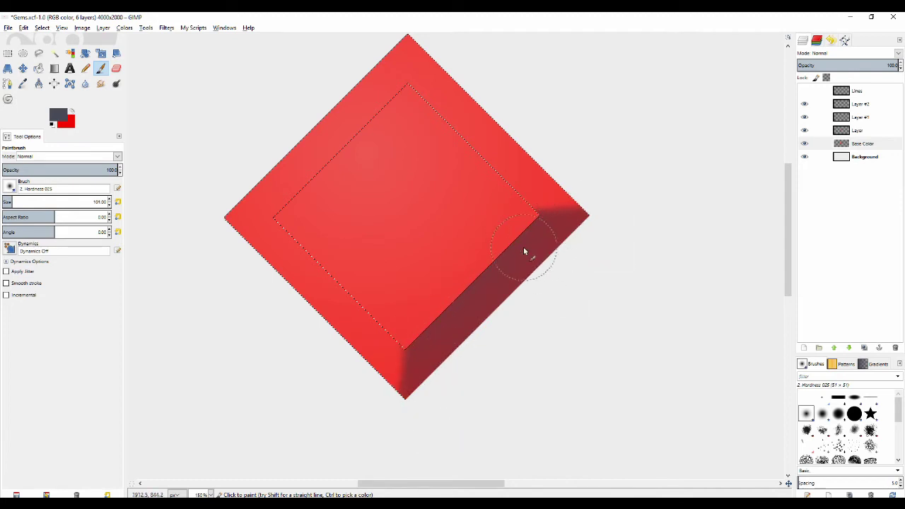
scroll(524, 250, down, 3)
scroll(552, 240, up, 3)
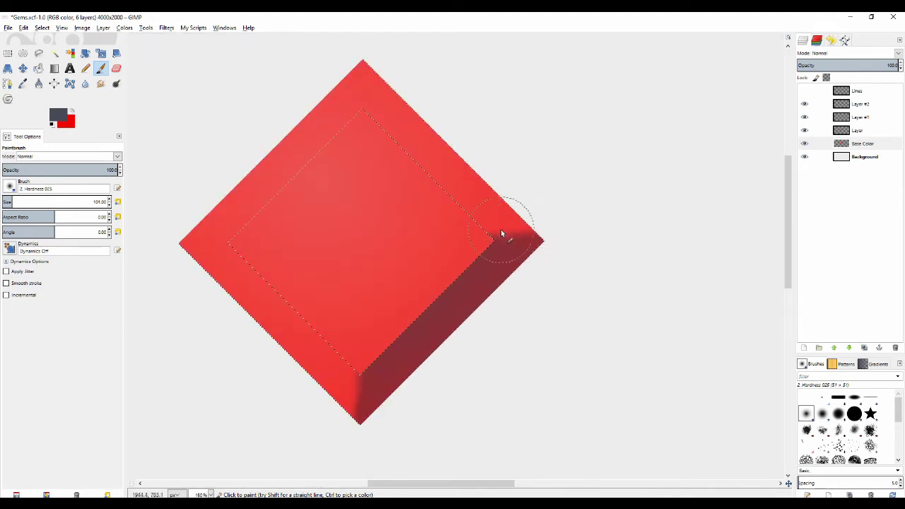
Switch to the Eraser at size 51, test a short stroke near the shadow's upper end and undo it
key(shift+e)
key(braceleft)
key(braceleft)
mouse_move(468, 223)
mouse_down()
mouse_move(549, 240)
mouse_move(476, 232)
mouse_up()
key(ctrl+z)
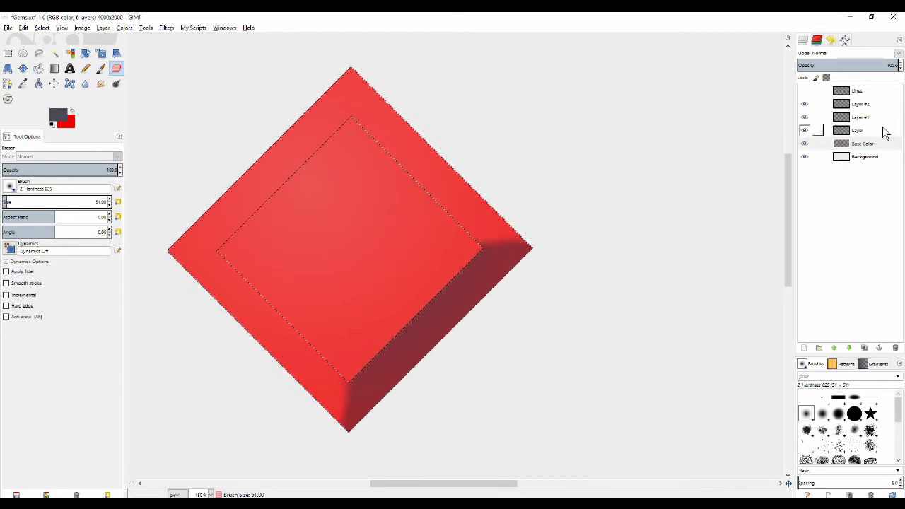
Undo the dark grey shadow painted on Base Color and make Layer #2 the active layer
key(ctrl+z)
key(ctrl+z)
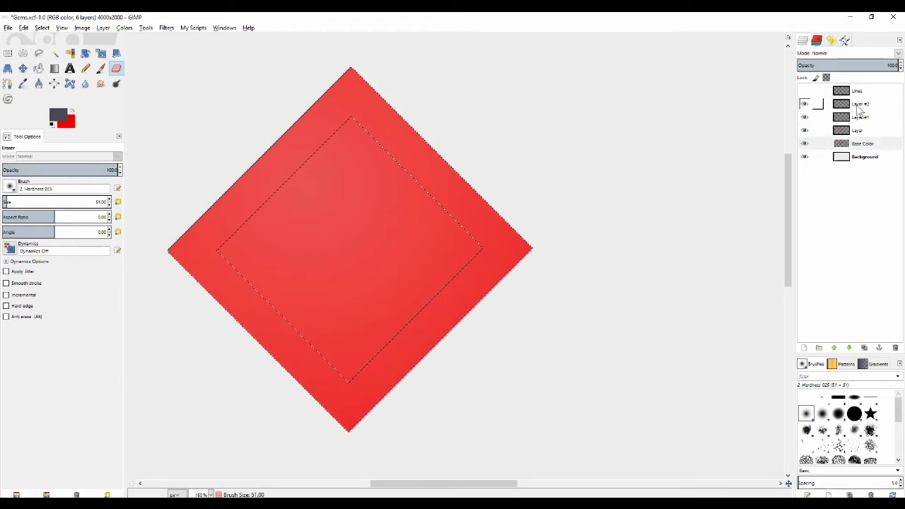
click(810, 105)
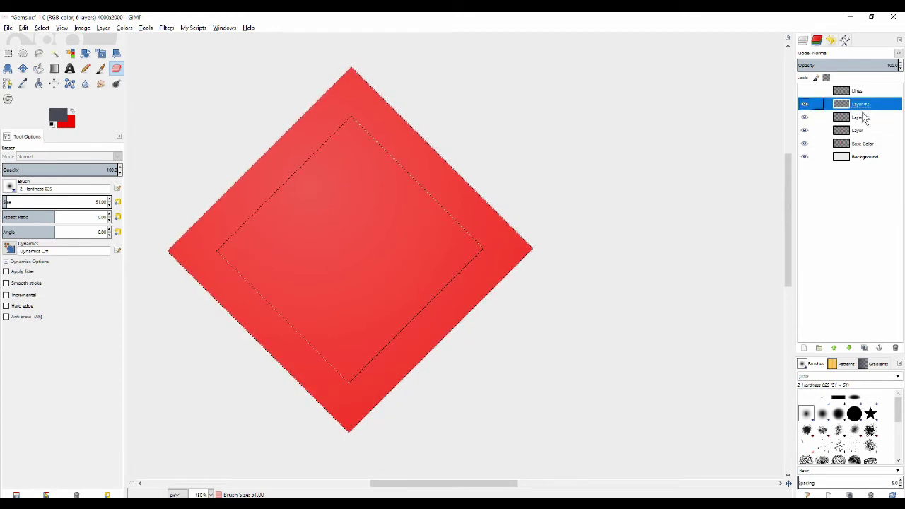
Paint a dark grey shadow at brush size 51 along the gem's lower-right border strip on Layer #2, from the right corner to the bottom corner
key(p)
mouse_move(471, 277)
mouse_down()
mouse_move(507, 268)
mouse_move(455, 269)
mouse_move(527, 262)
mouse_move(479, 276)
mouse_up()
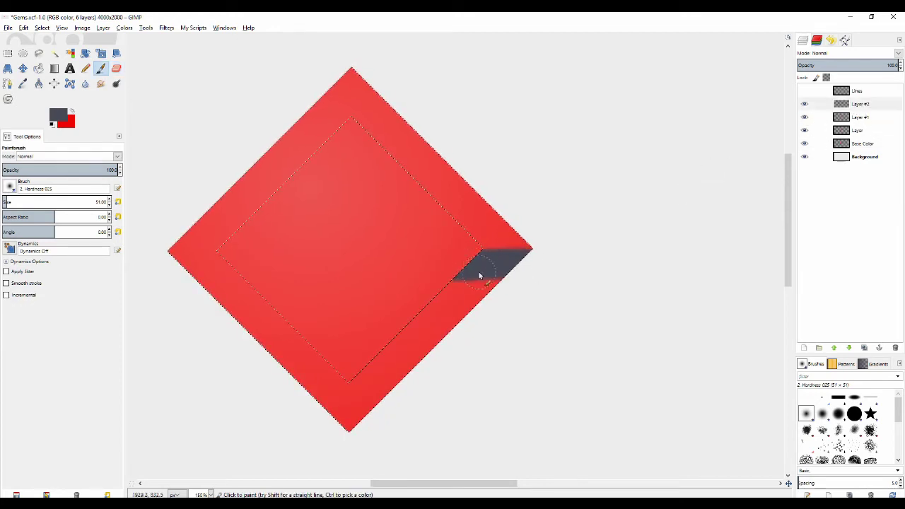
mouse_move(370, 387)
mouse_down()
mouse_move(392, 325)
mouse_move(407, 383)
mouse_up()
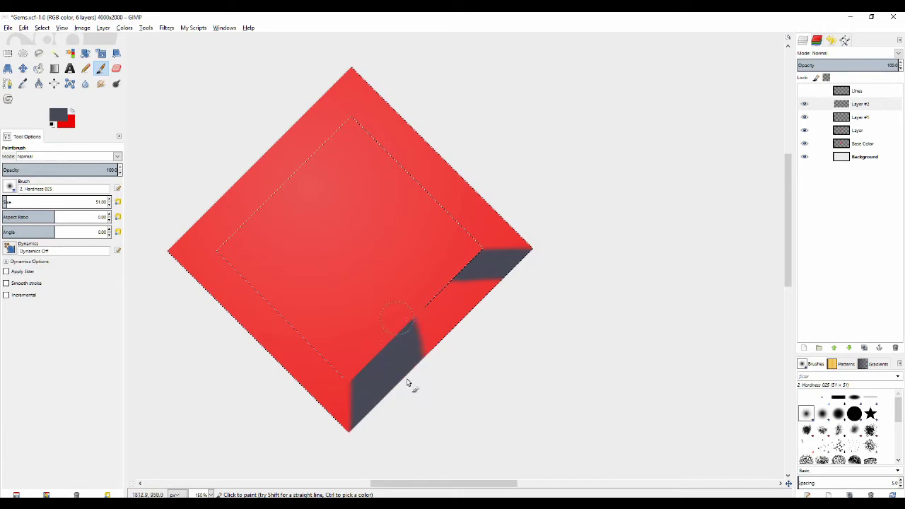
drag(438, 293, 484, 292)
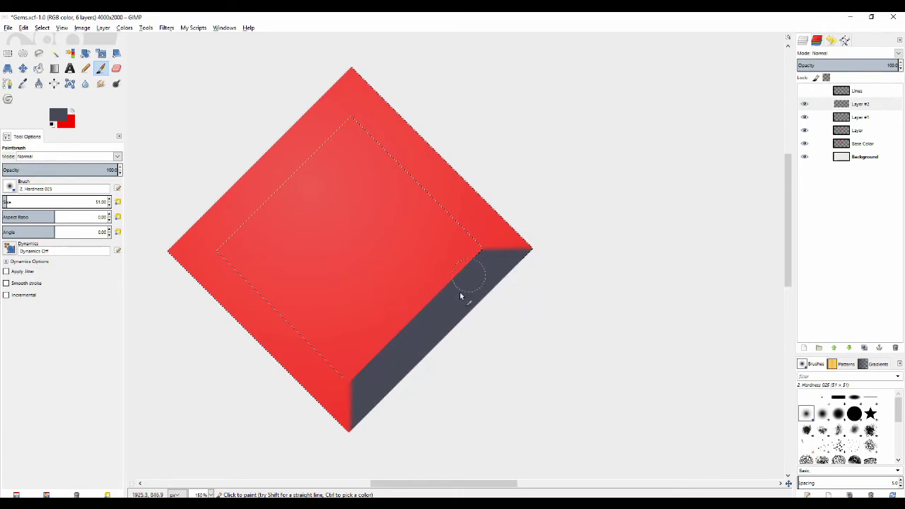
scroll(445, 297, down, 3)
drag(449, 322, 470, 275)
scroll(453, 271, up, 2)
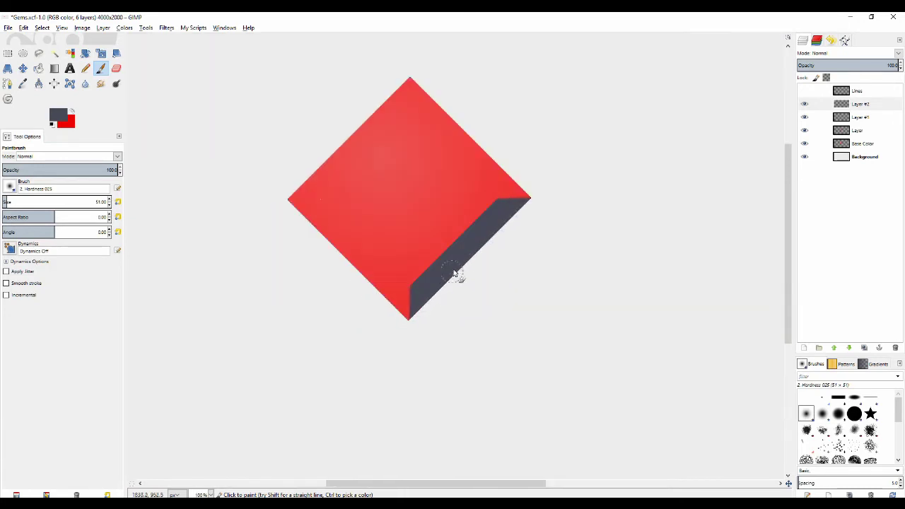
key(ctrl+z)
scroll(419, 208, up, 1)
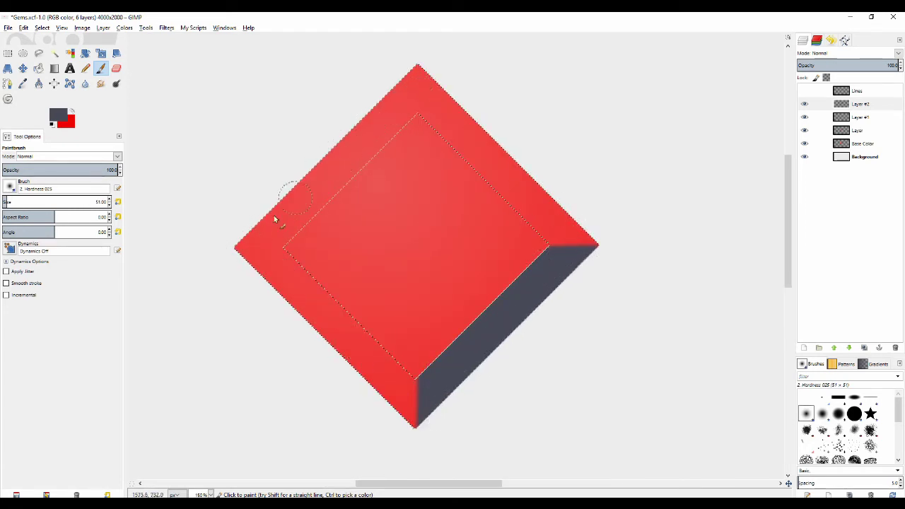
Try a dark grey stroke just above the shadow's upper end at the gem's right corner, reduce the brush to size 31 and undo the stroke
drag(486, 334, 495, 301)
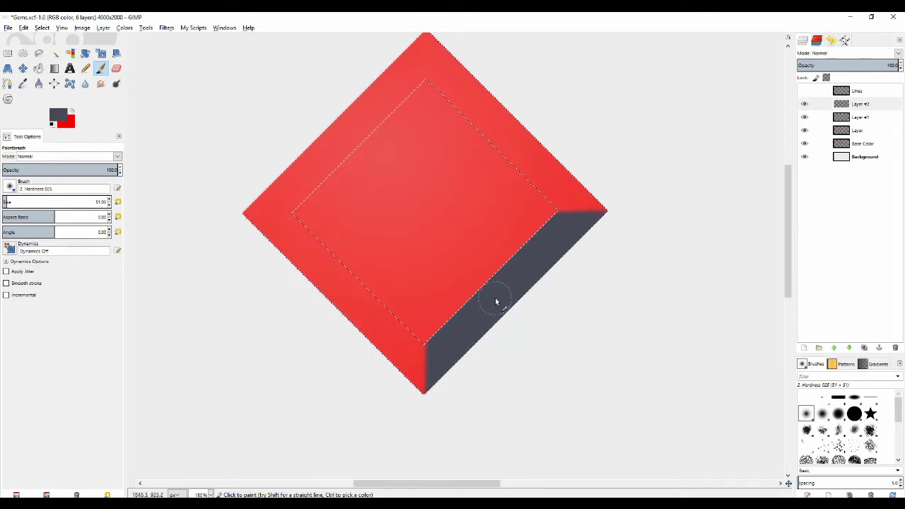
drag(471, 246, 484, 263)
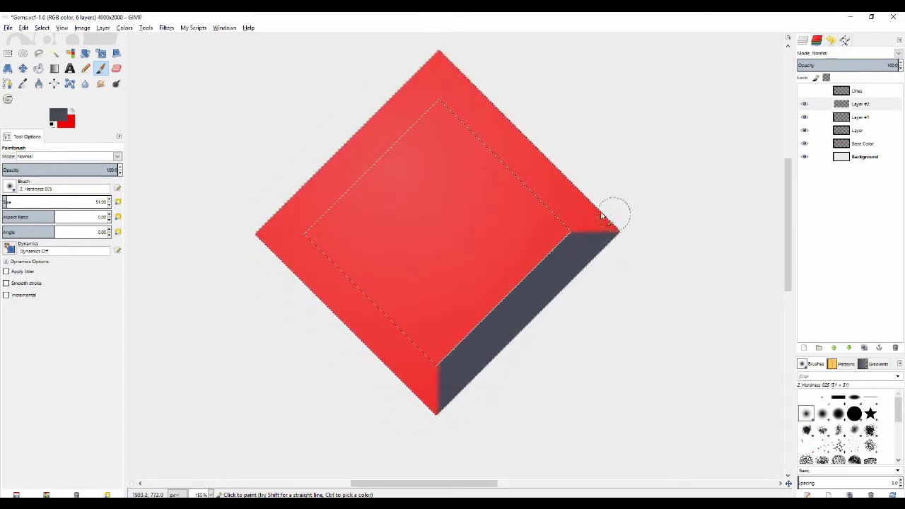
mouse_move(602, 212)
mouse_down()
mouse_move(578, 231)
mouse_move(624, 247)
mouse_up()
scroll(575, 233, up, 1)
key(shift+bracketleft)
key(shift+bracketleft)
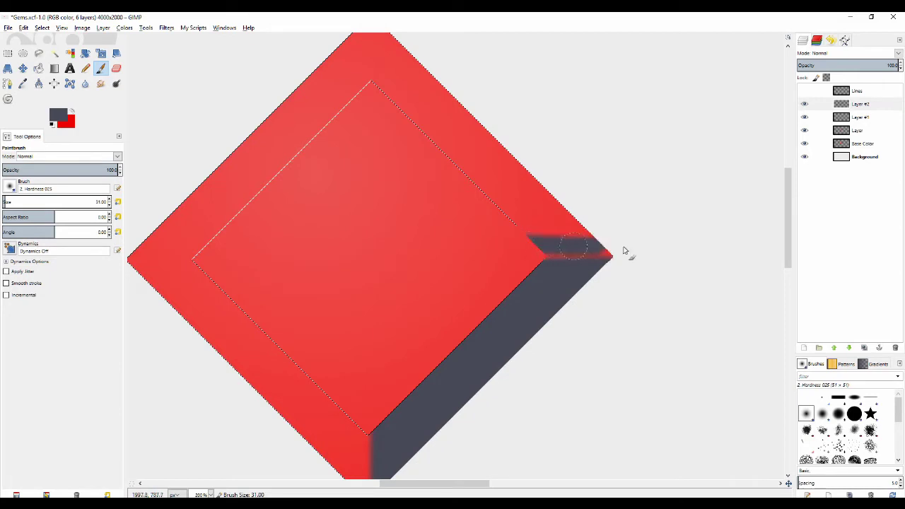
key(ctrl+z)
Tidy the shadow's soft ends at the gem's right and bottom corners with the Eraser at size 31
key(shift+e)
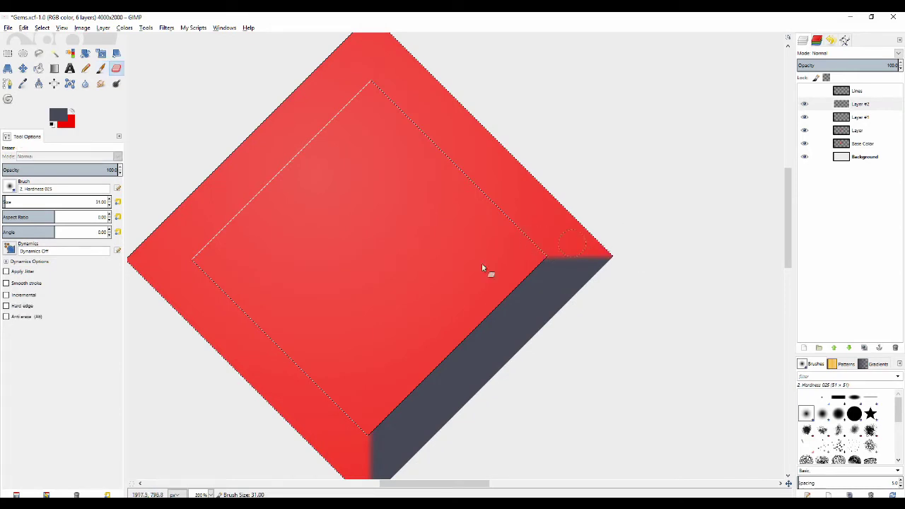
scroll(474, 263, down, 4)
scroll(452, 251, left, 2)
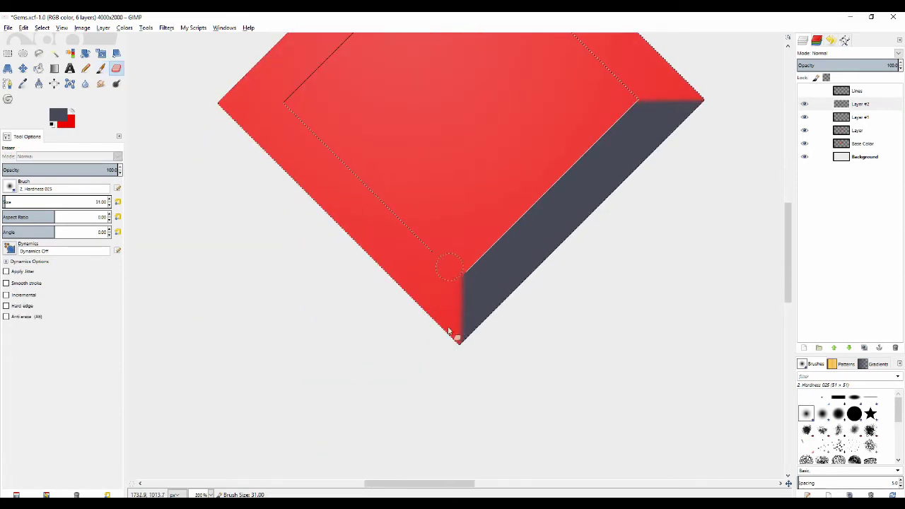
scroll(414, 247, down, 3)
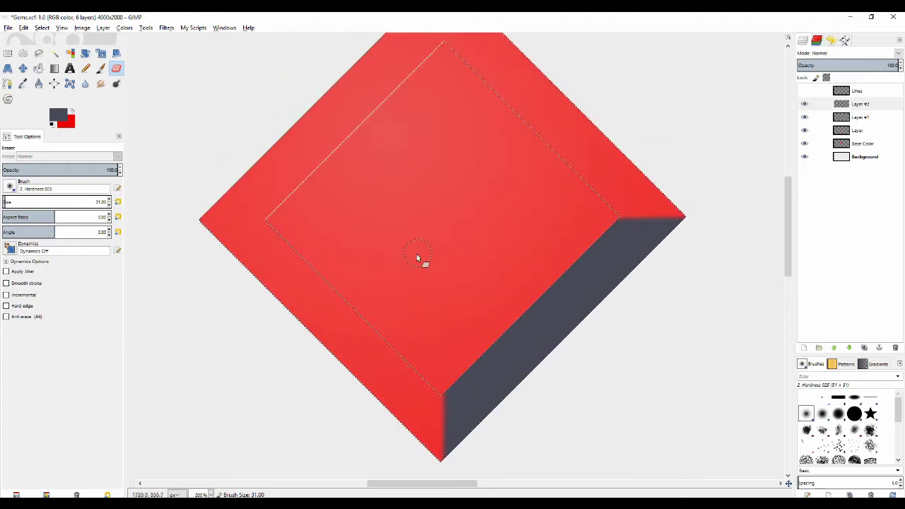
scroll(404, 264, up, 1)
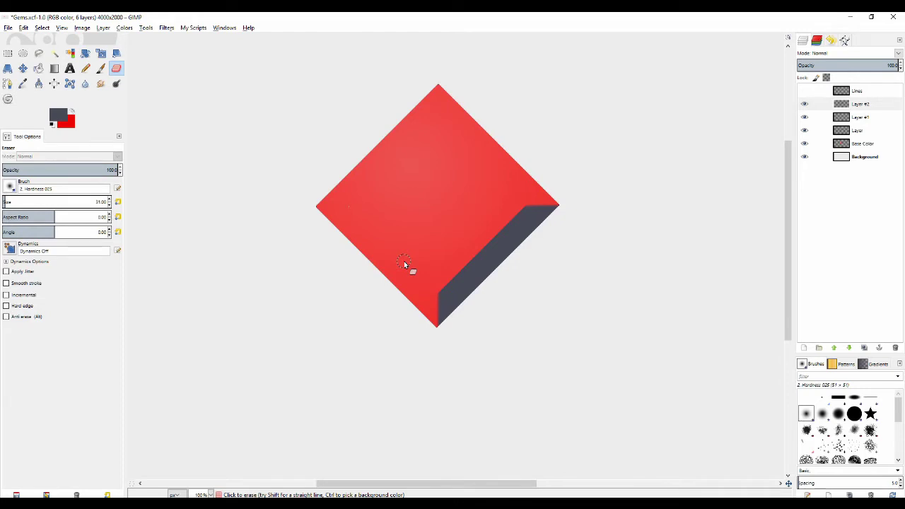
Lower the opacity of Layer #2 to 18.1
click(845, 65)
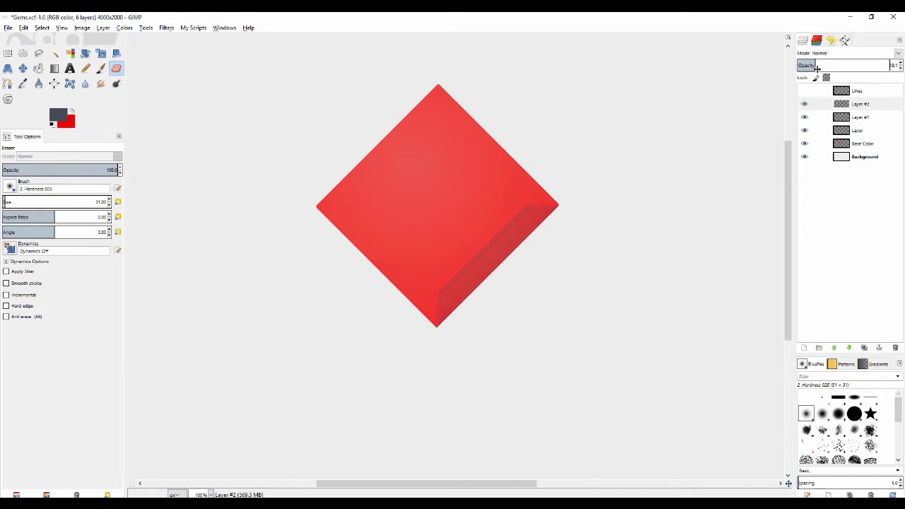
drag(671, 160, 641, 208)
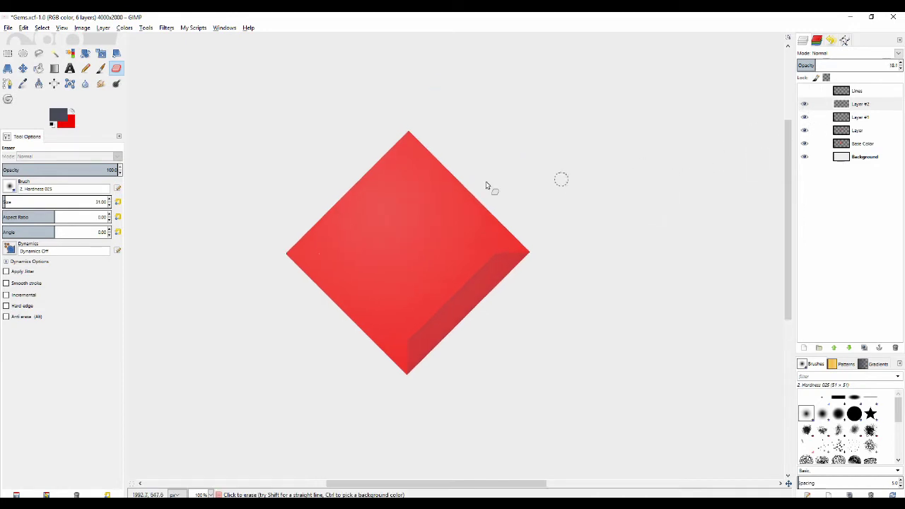
Change the foreground color to pale yellow fffcac
click(60, 121)
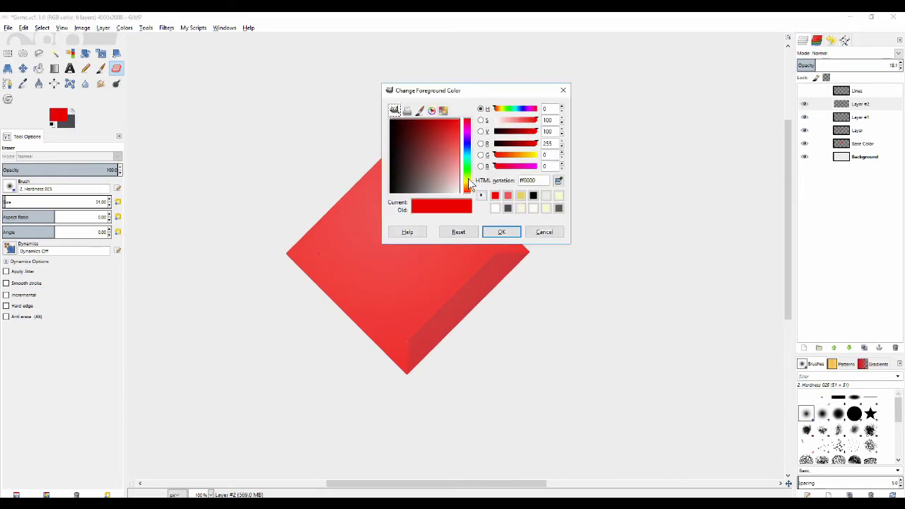
drag(469, 184, 469, 175)
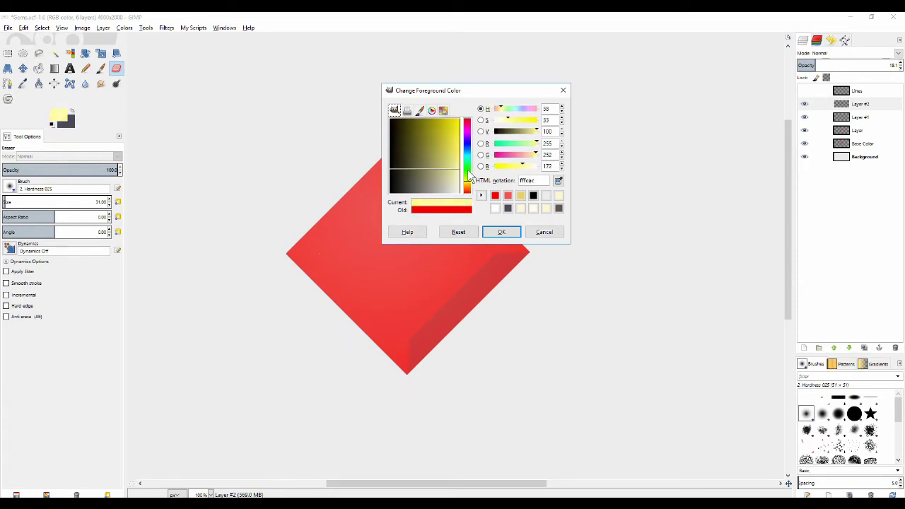
click(497, 230)
Paint a pale yellow highlight at brush size 61 along the gem's upper-left border strip and erase its overspill at the top and left corners
scroll(375, 172, left, 1)
scroll(407, 183, up, 1)
key(p)
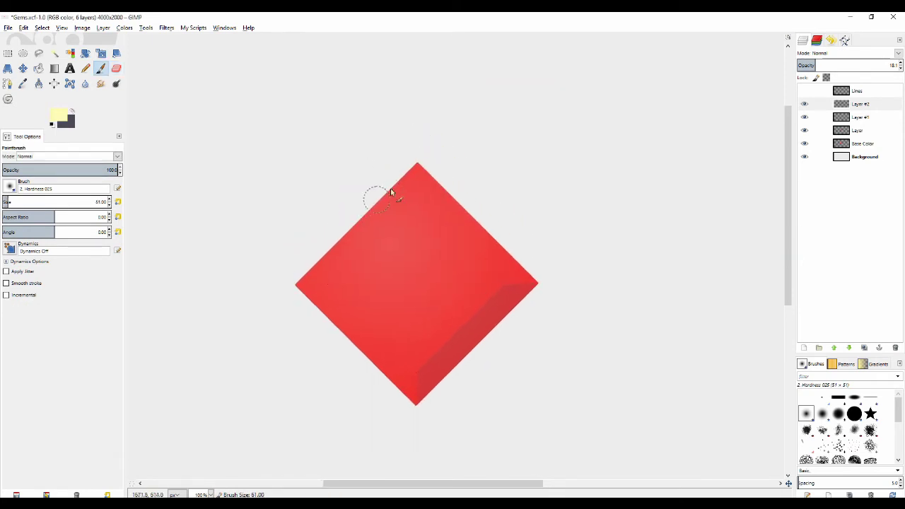
mouse_move(387, 199)
mouse_down()
mouse_move(404, 186)
mouse_move(363, 233)
mouse_up()
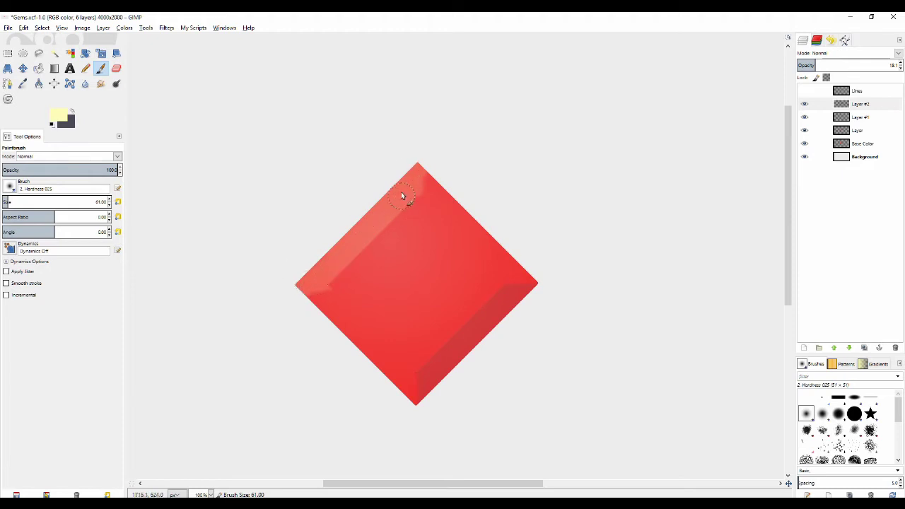
key(shift+e)
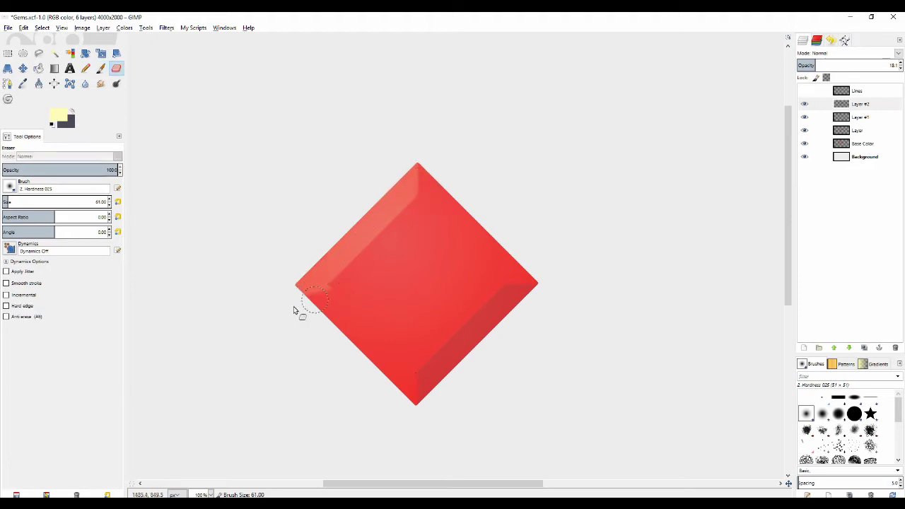
key(p)
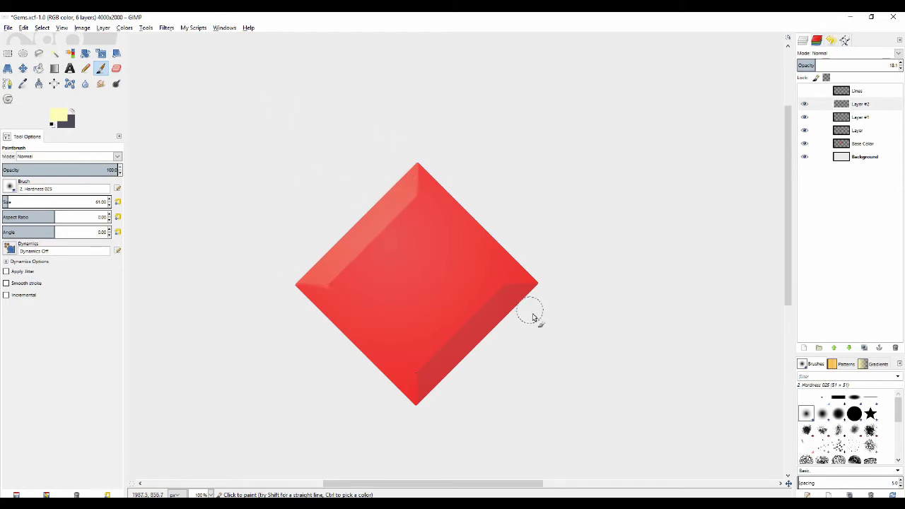
mouse_move(433, 375)
mouse_down()
mouse_move(522, 293)
mouse_move(509, 253)
mouse_up()
key(ctrl+z)
scroll(519, 247, down, 4)
scroll(467, 223, up, 3)
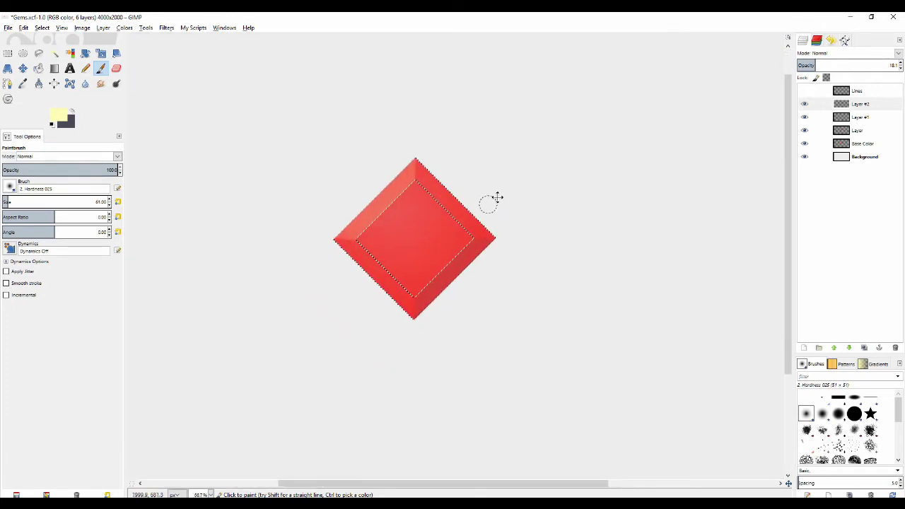
drag(488, 204, 498, 198)
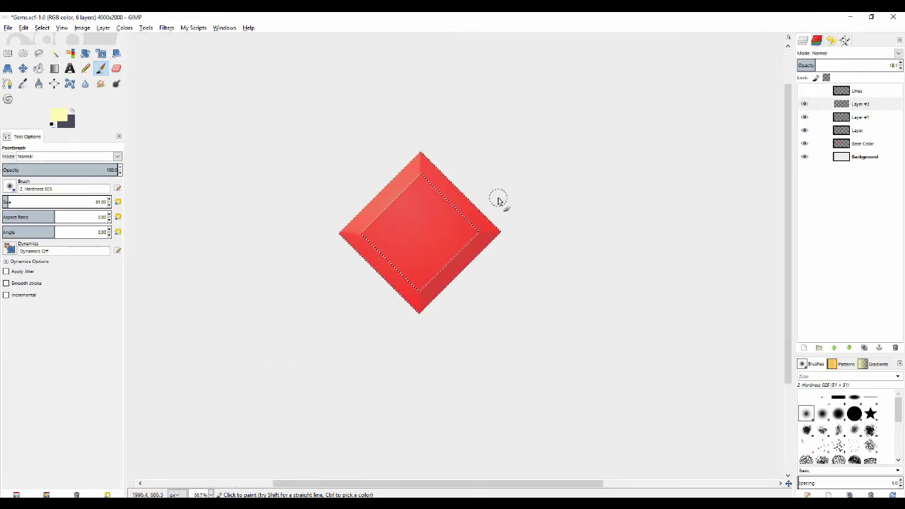
key(shift+ctrl+a)
scroll(382, 204, down, 2)
scroll(382, 204, up, 1)
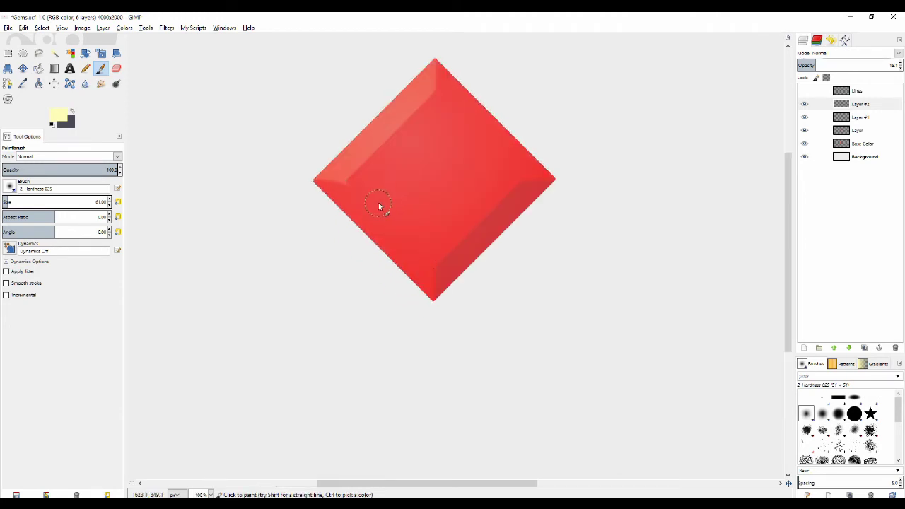
Erase the remaining highlight overspill at the gem's left corner with the Eraser at size 61, leaving a straight mitred edge
scroll(329, 199, up, 1)
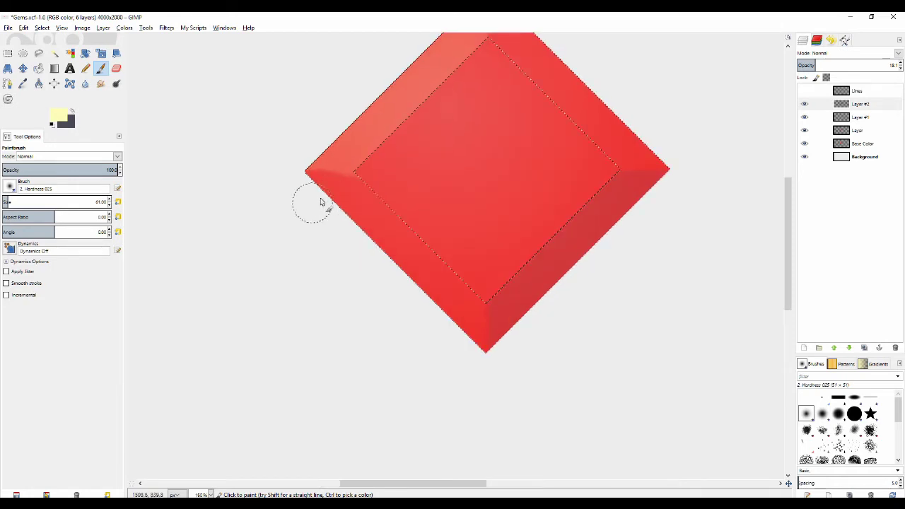
key(shift+e)
scroll(356, 239, down, 1)
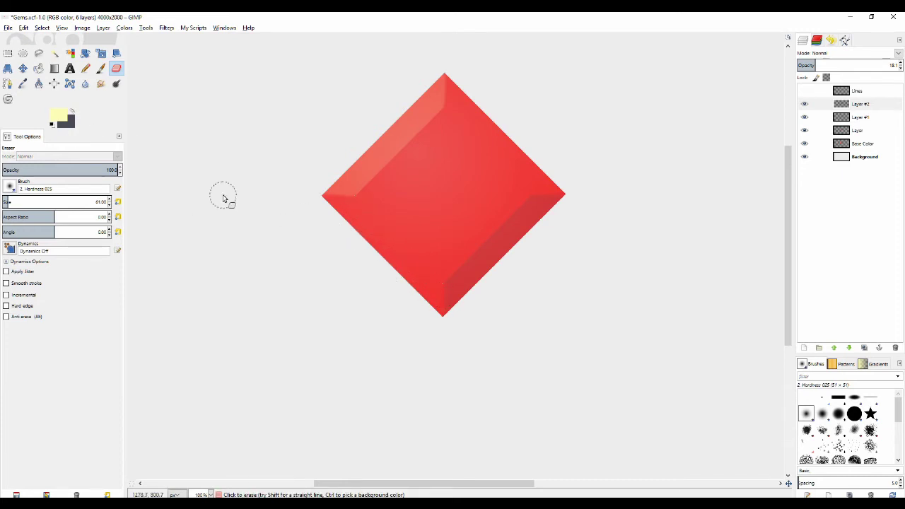
Select the gem's lower-left border strip with Free Select, outlining it through the outer and inner corners on the left and bottom of the gem
key(2)
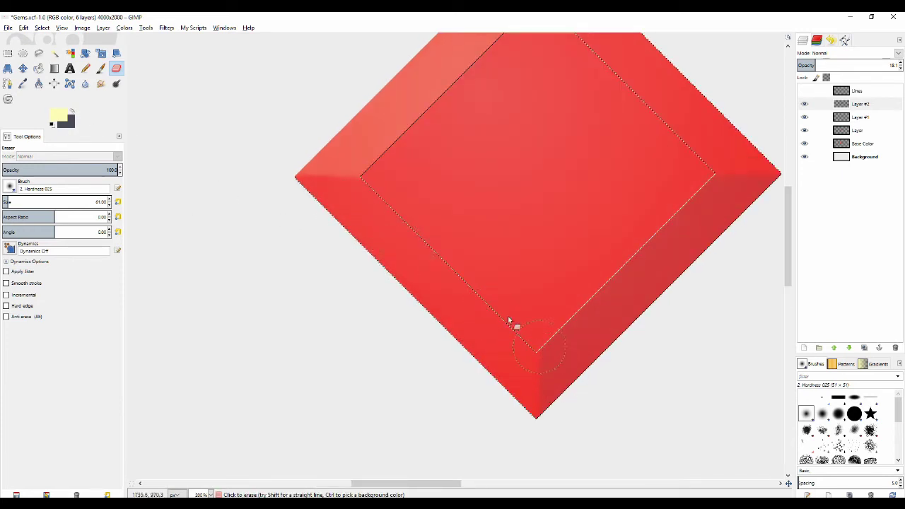
click(38, 53)
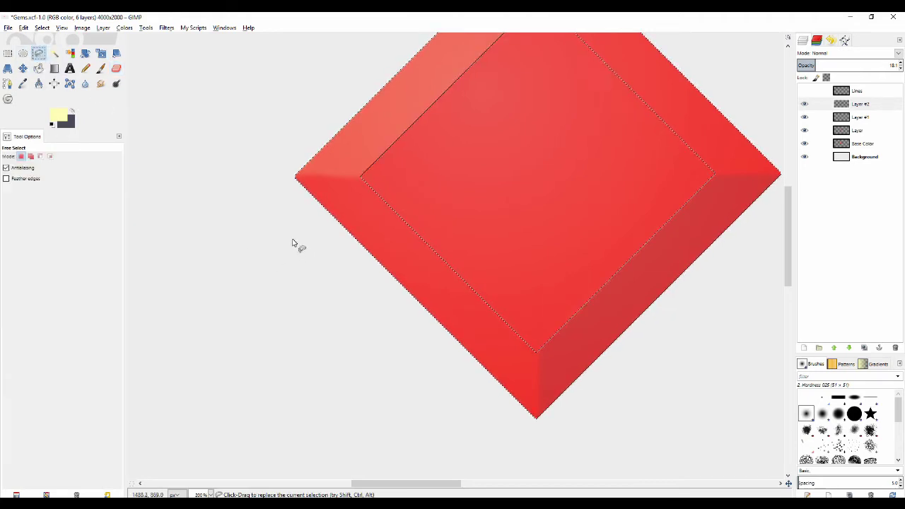
scroll(262, 201, up, 1)
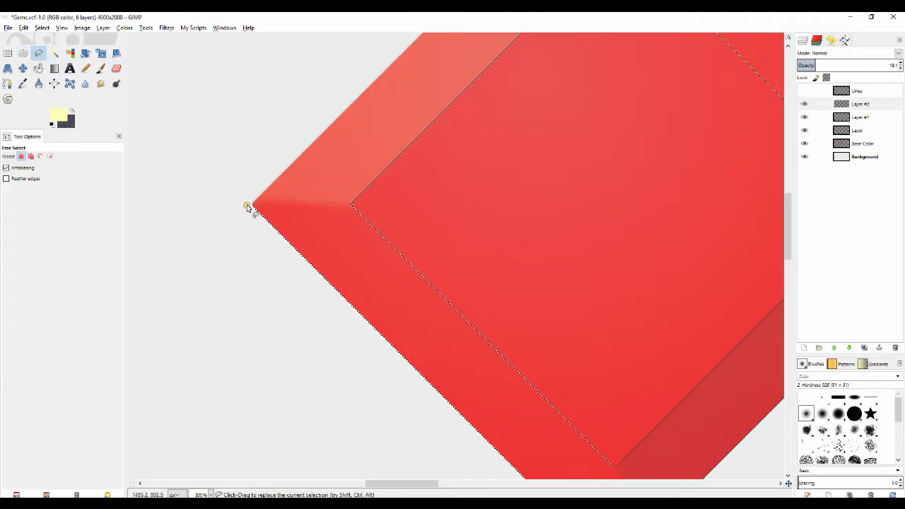
click(252, 206)
click(352, 206)
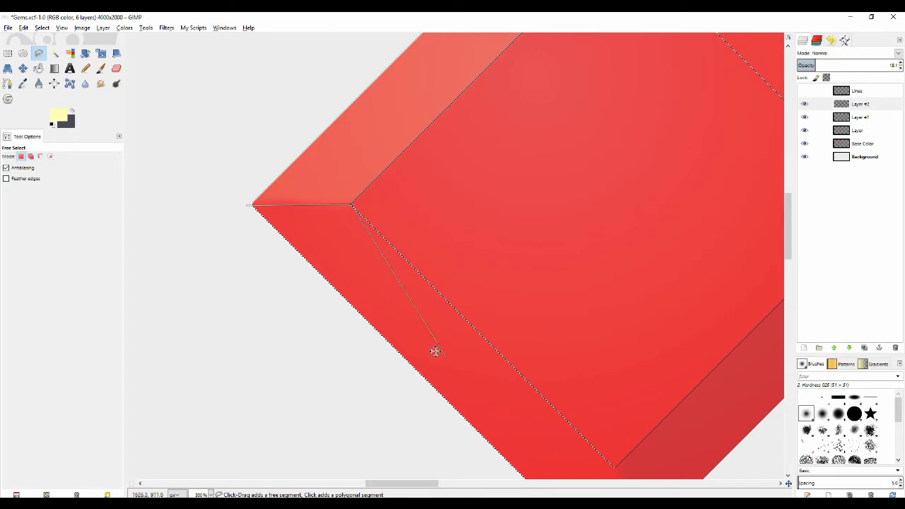
drag(436, 351, 305, 199)
shift+click(484, 317)
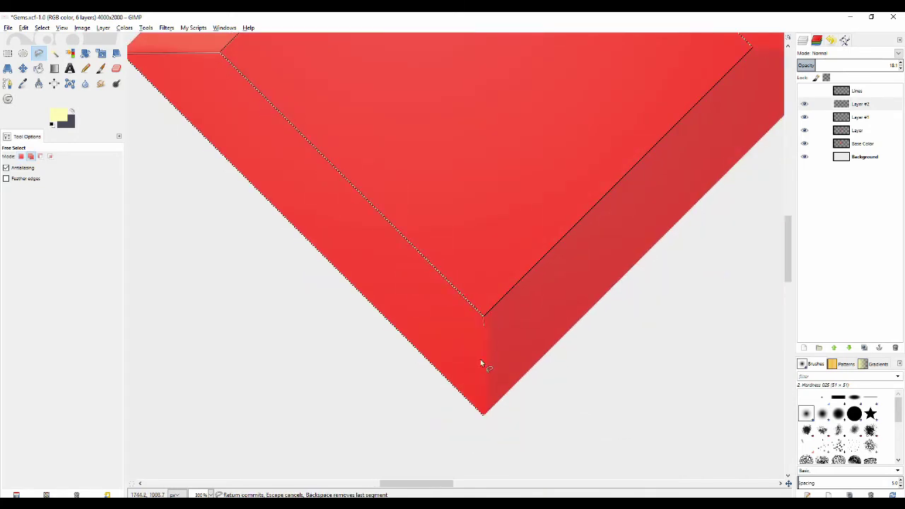
click(481, 416)
scroll(275, 210, up, 3)
scroll(276, 210, left, 2)
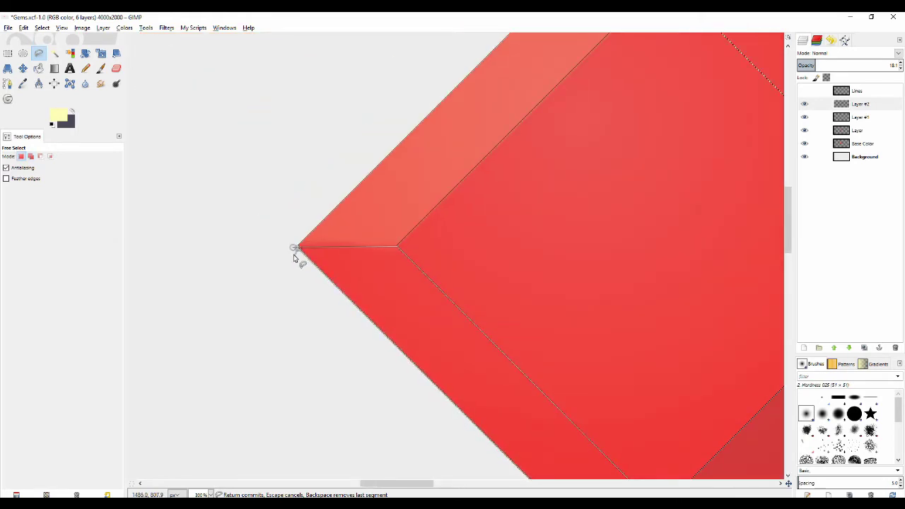
click(294, 252)
scroll(305, 359, down, 2)
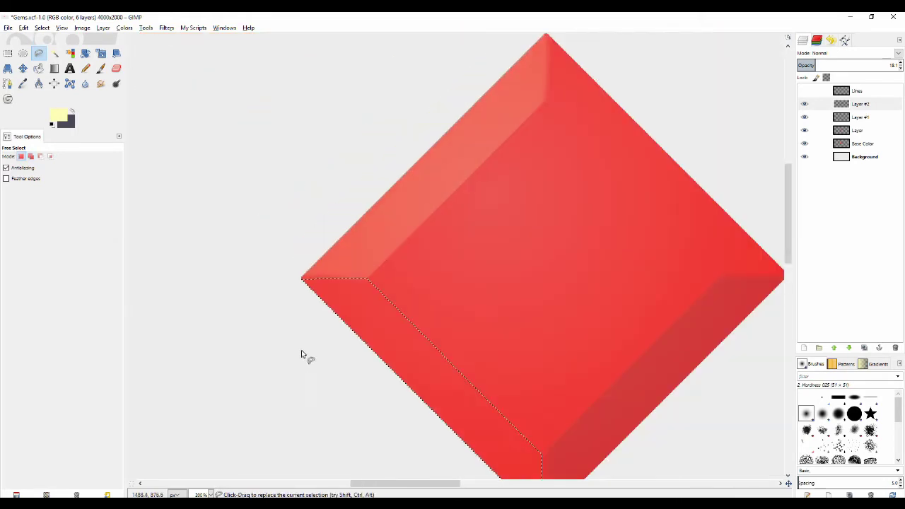
scroll(302, 361, down, 2)
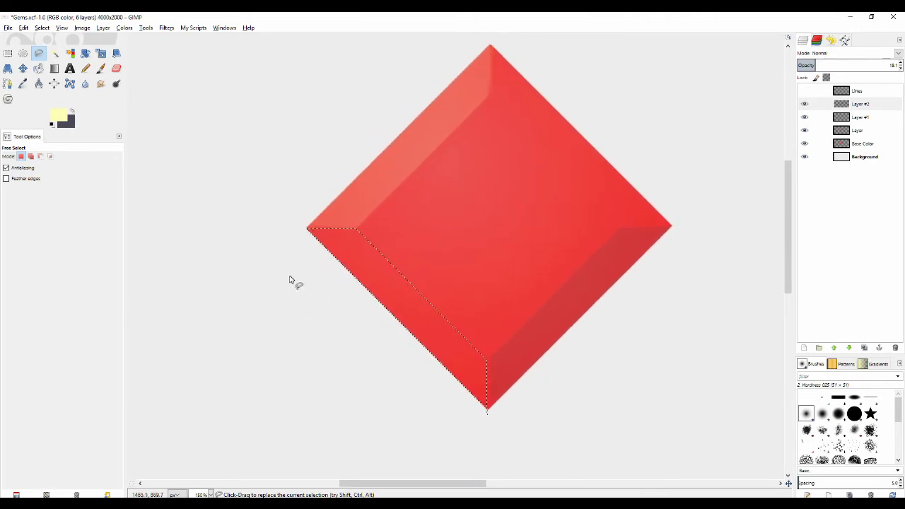
Add a new layer above Layer #2 and make the dark grey the foreground color for the Blend tool
click(55, 68)
click(805, 104)
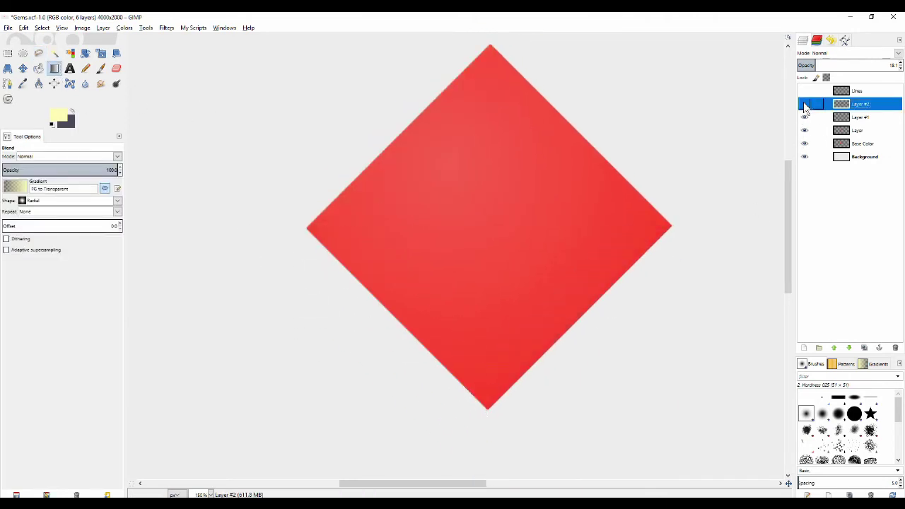
click(804, 104)
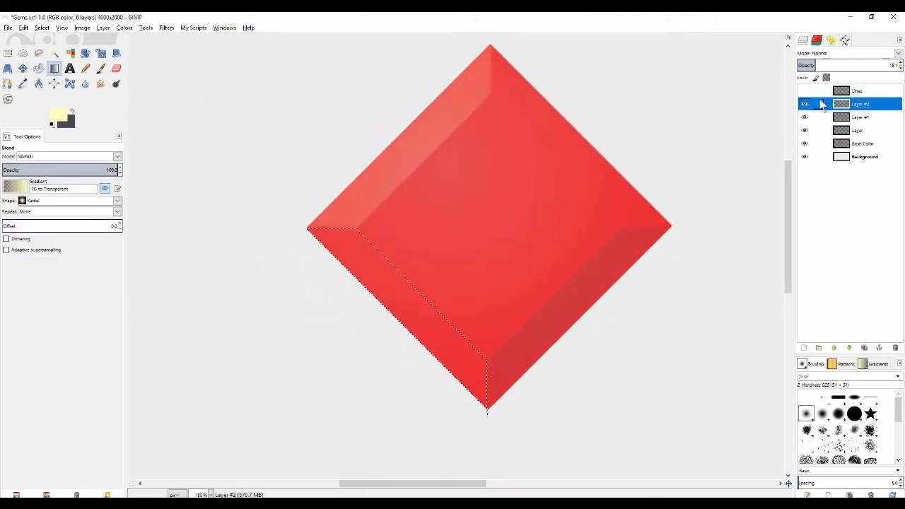
click(805, 348)
click(95, 186)
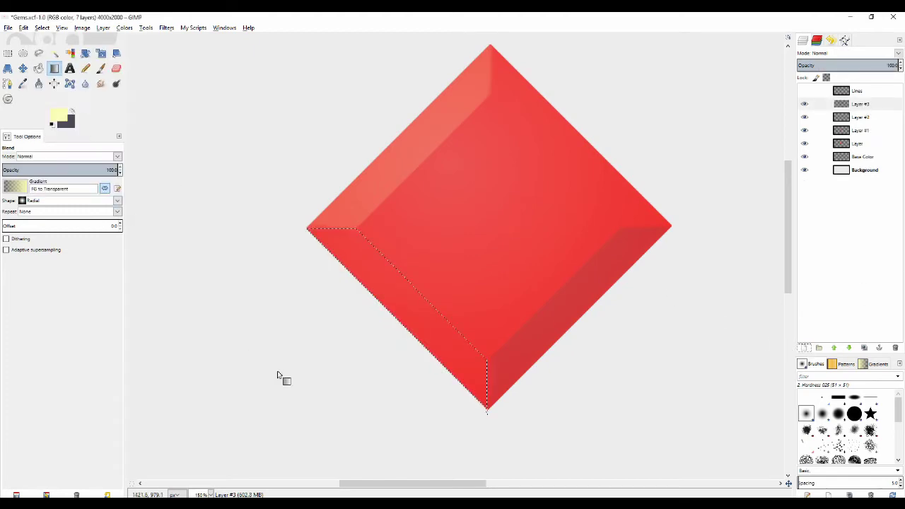
scroll(278, 376, down, 2)
click(72, 111)
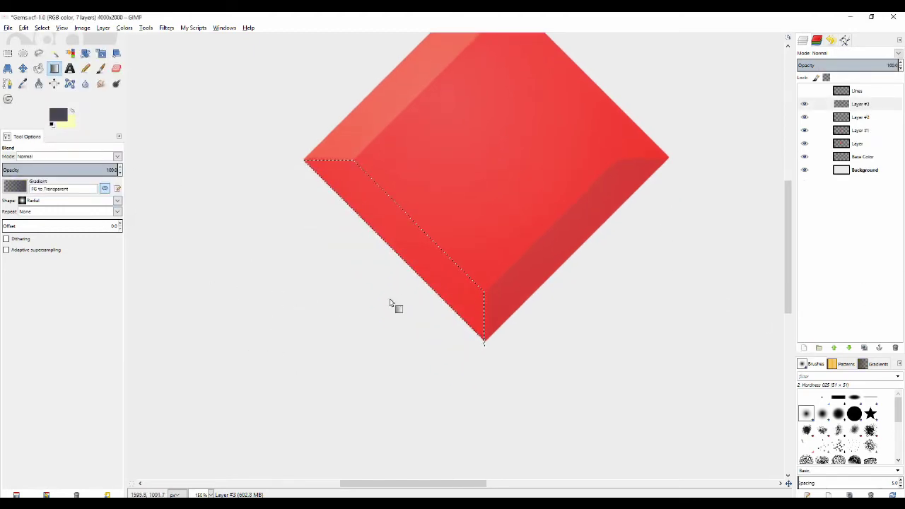
drag(432, 358, 423, 179)
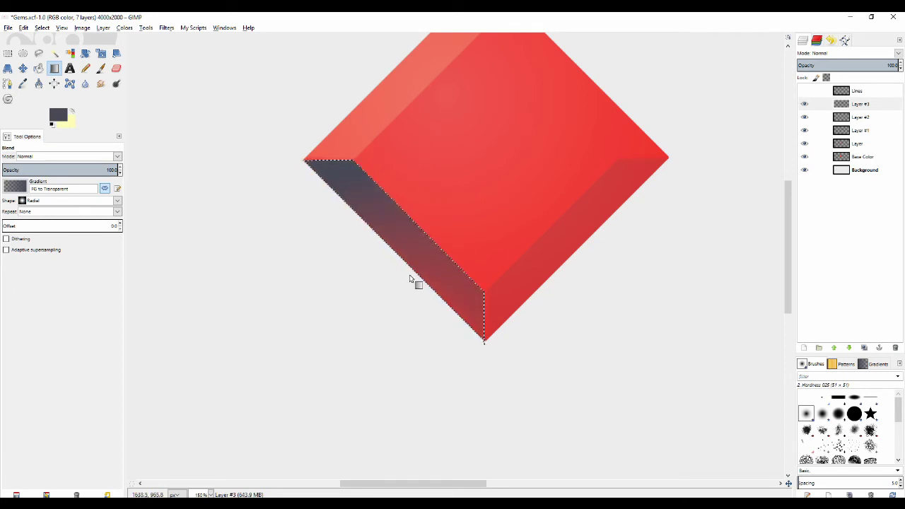
key(ctrl+z)
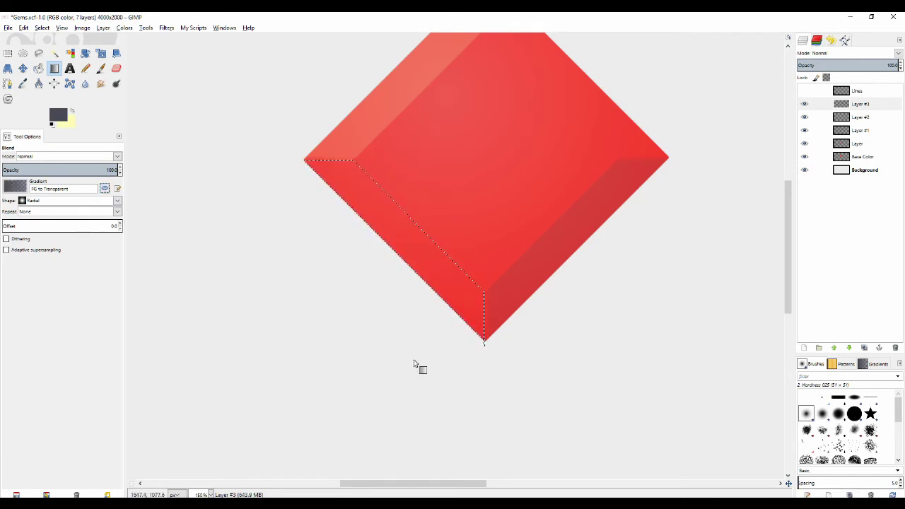
drag(439, 380, 429, 183)
key(ctrl+z)
drag(401, 405, 423, 198)
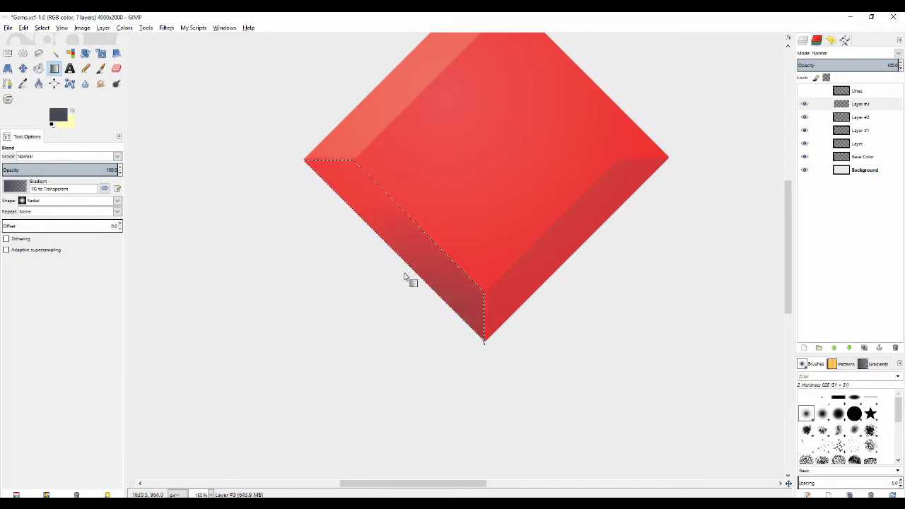
scroll(404, 277, down, 2)
scroll(401, 281, up, 2)
key(ctrl+z)
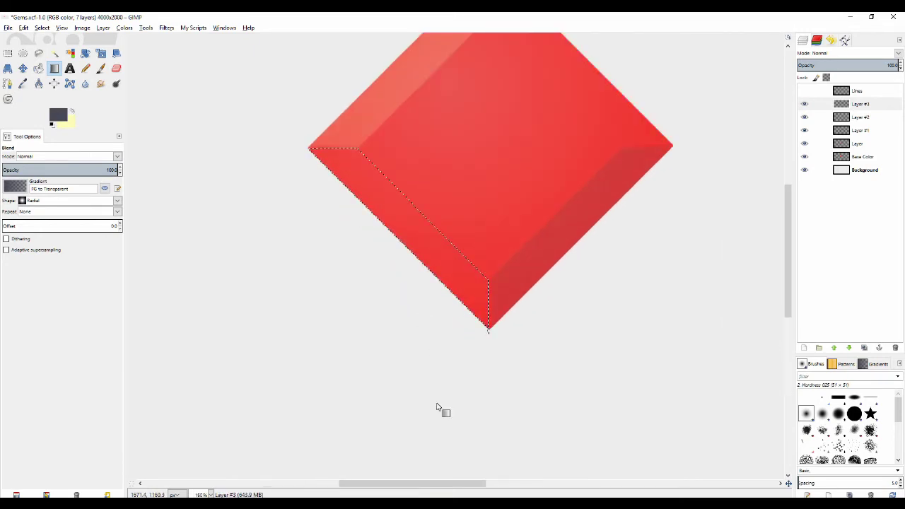
Shade the selected lower-left strip with a dark radial FG to Transparent gradient fading upward from below the gem, and set the layer's opacity to 61.4
drag(436, 413, 421, 151)
scroll(415, 274, down, 3)
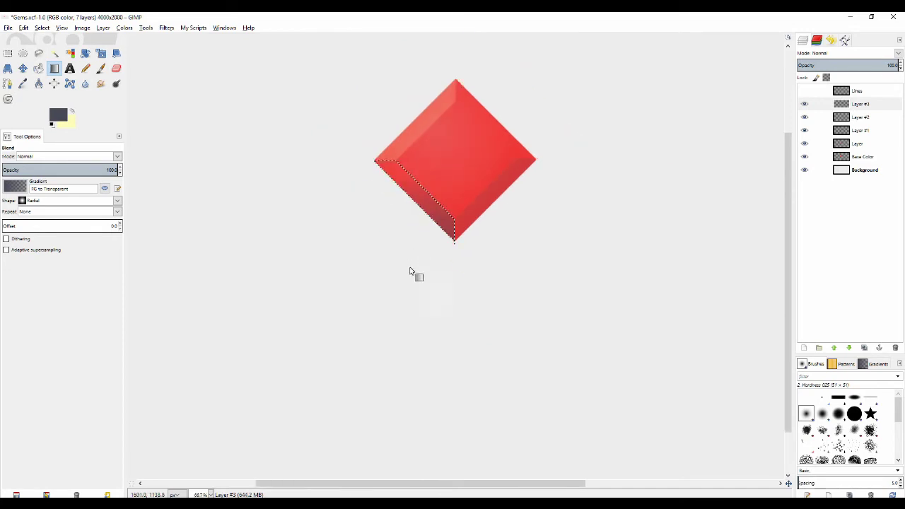
scroll(404, 309, up, 2)
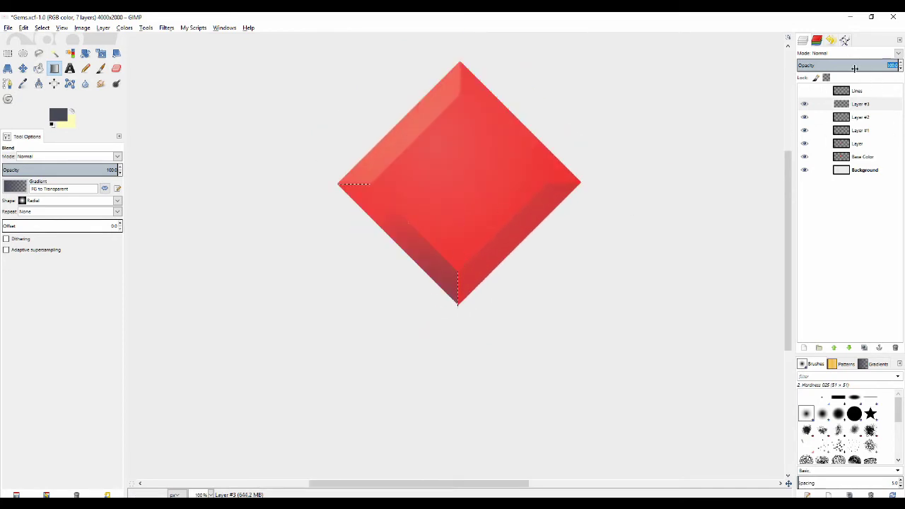
click(850, 65)
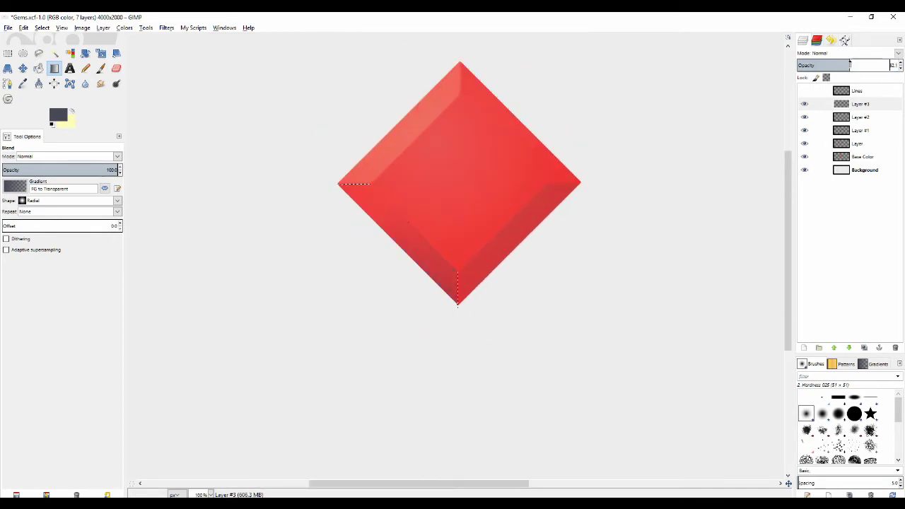
click(858, 66)
Merge the lower-left shadow layer down into Layer #2 and check the merged shading by toggling its visibility
drag(453, 276, 434, 302)
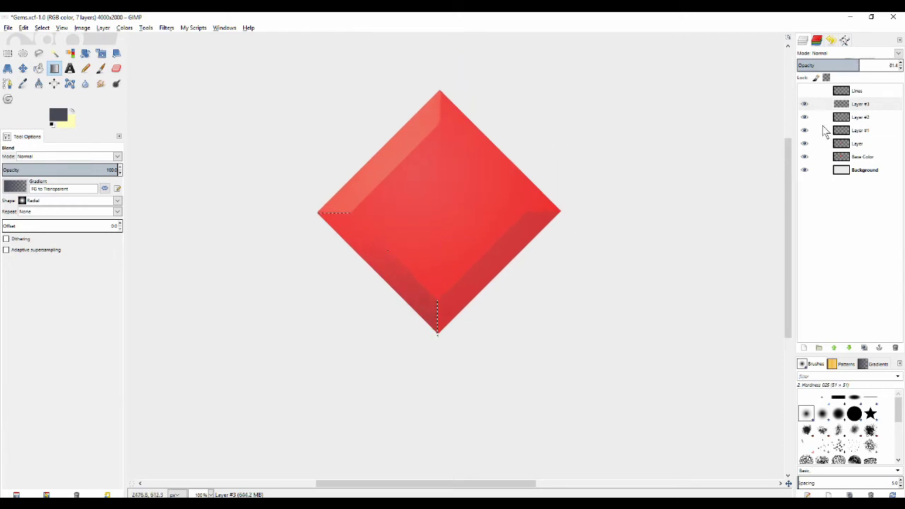
drag(531, 287, 514, 287)
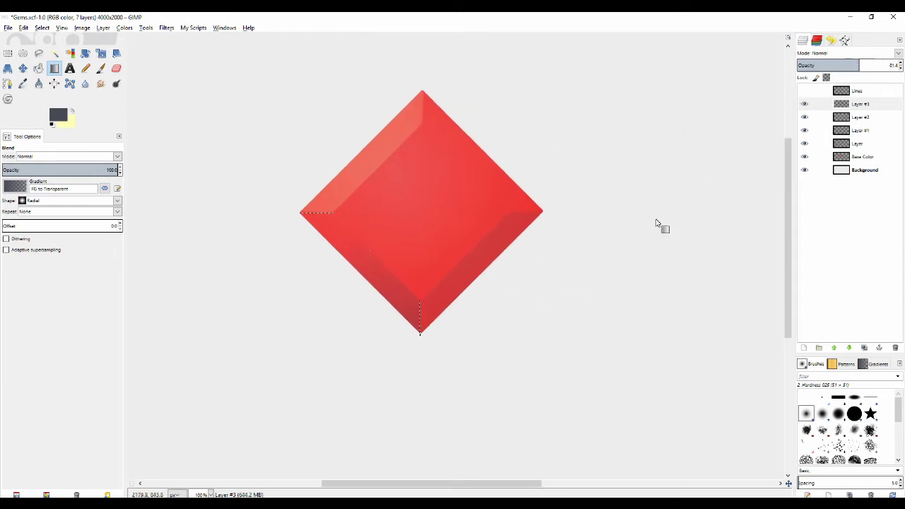
click(805, 104)
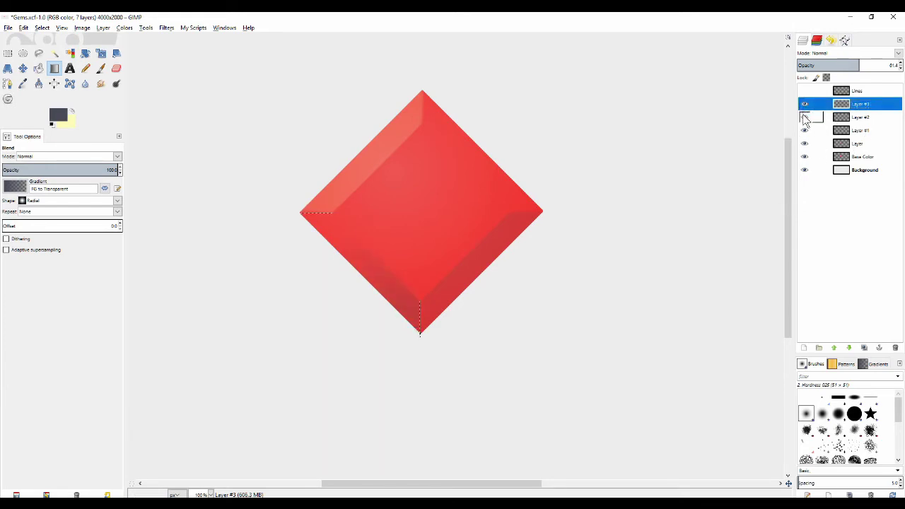
click(805, 117)
click(804, 116)
right_click(867, 106)
click(824, 174)
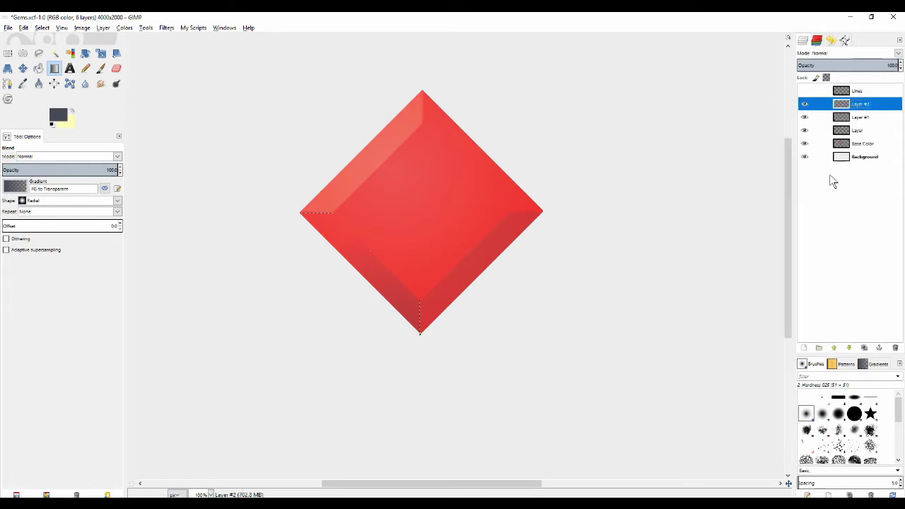
click(805, 105)
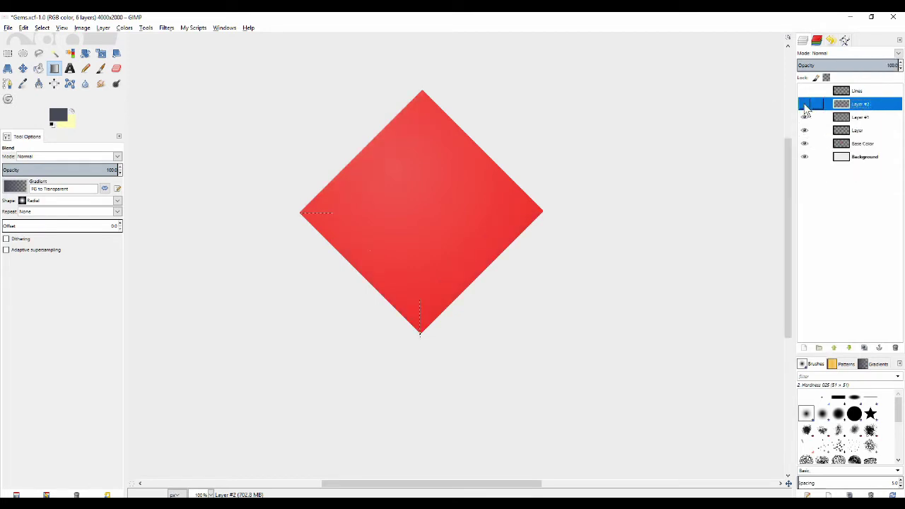
click(805, 105)
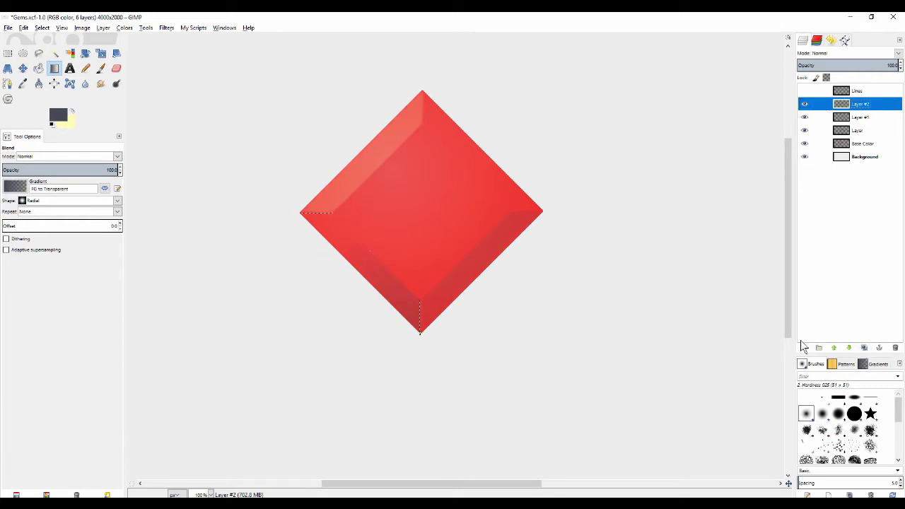
Add a new layer above the merged shading layer for the upper-right border strip
click(805, 347)
click(105, 201)
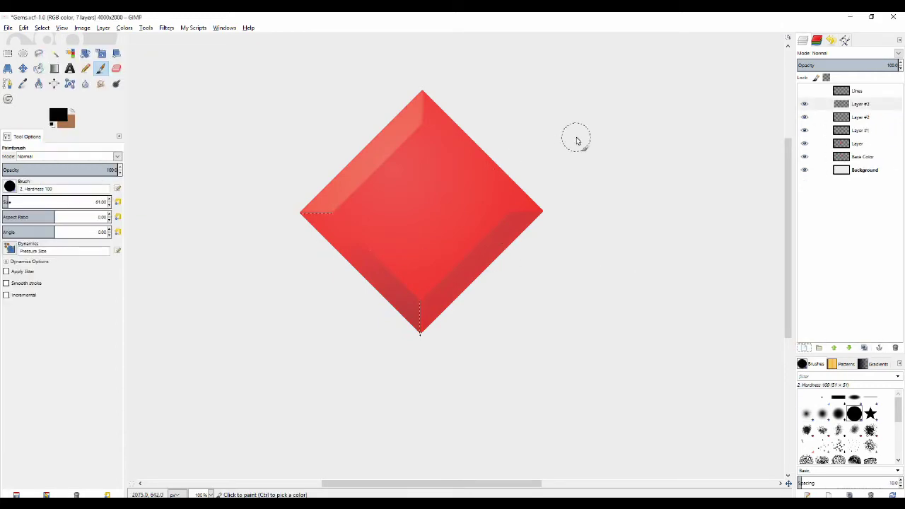
click(38, 53)
key(g)
scroll(403, 148, up, 3)
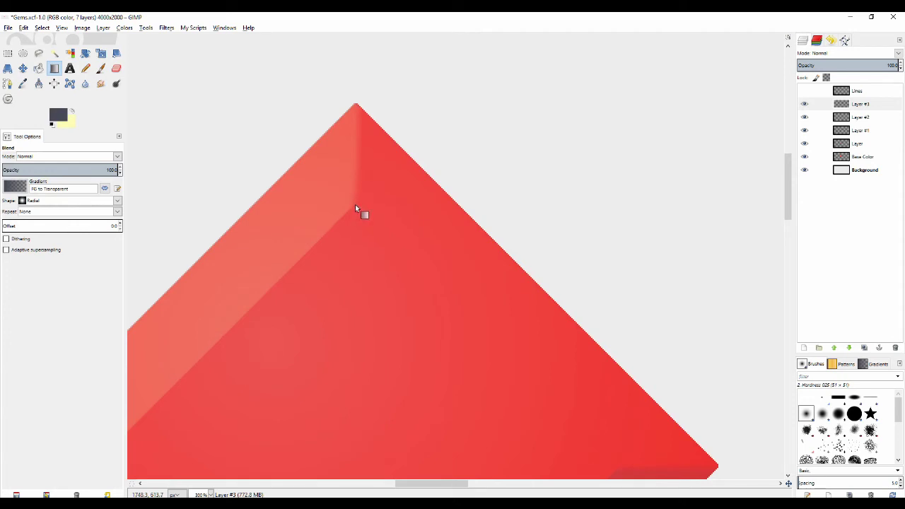
click(39, 53)
click(356, 101)
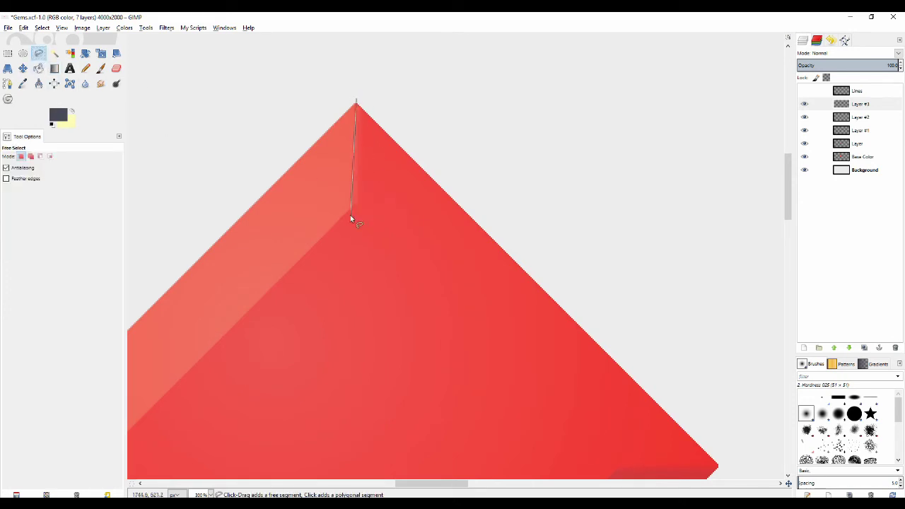
click(357, 201)
drag(474, 337, 315, 54)
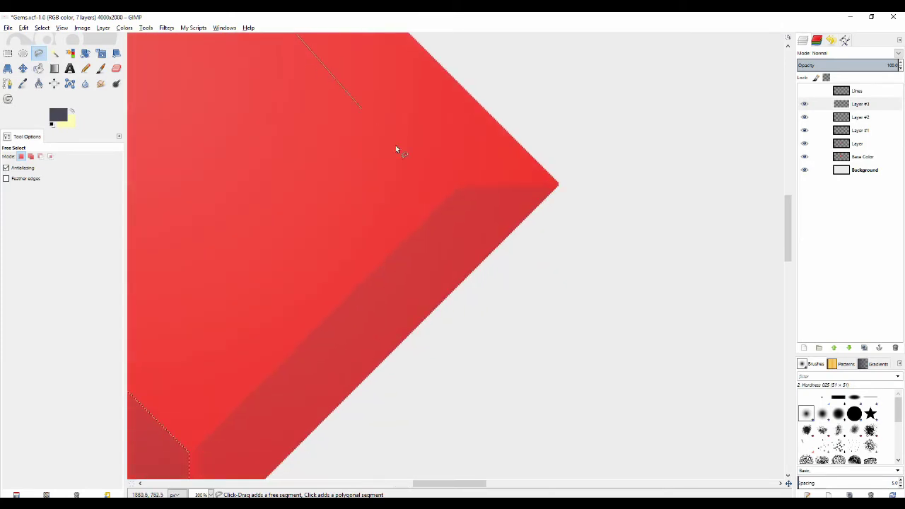
click(458, 185)
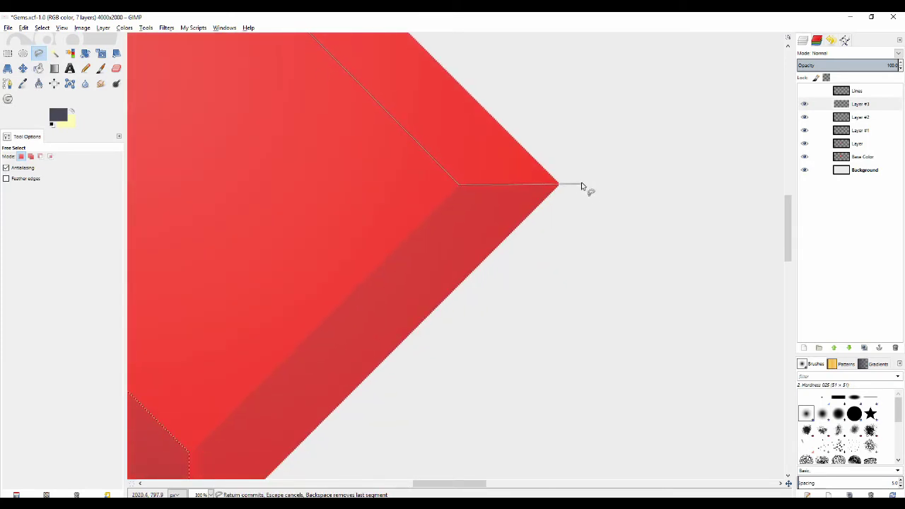
click(584, 185)
click(564, 149)
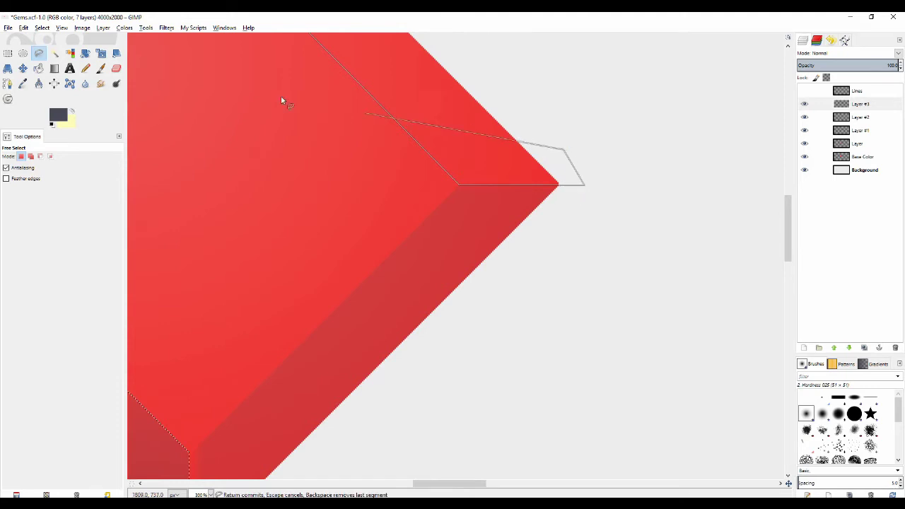
click(55, 55)
Select the gem's upper-right border strip with Free Select, outlining it through the outer and inner corners at the gem's top and right
click(40, 54)
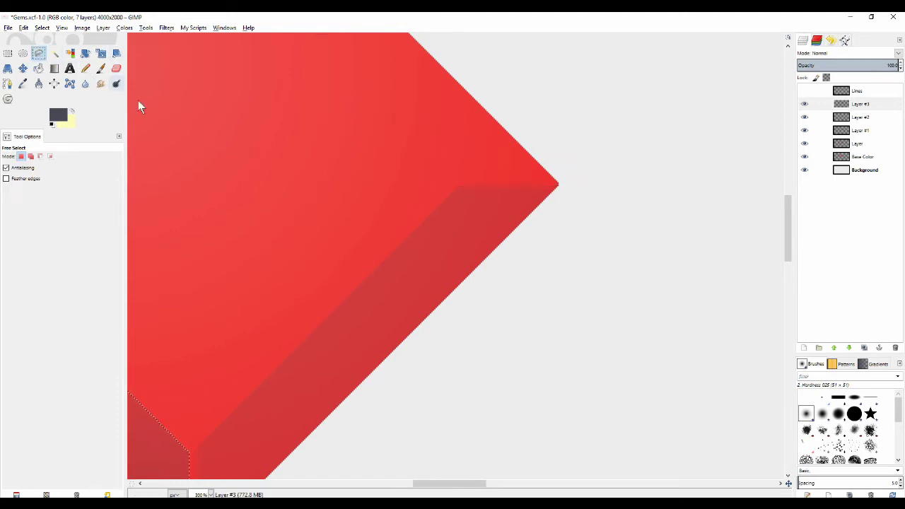
drag(320, 120, 474, 294)
scroll(394, 155, up, 3)
scroll(382, 127, left, 2)
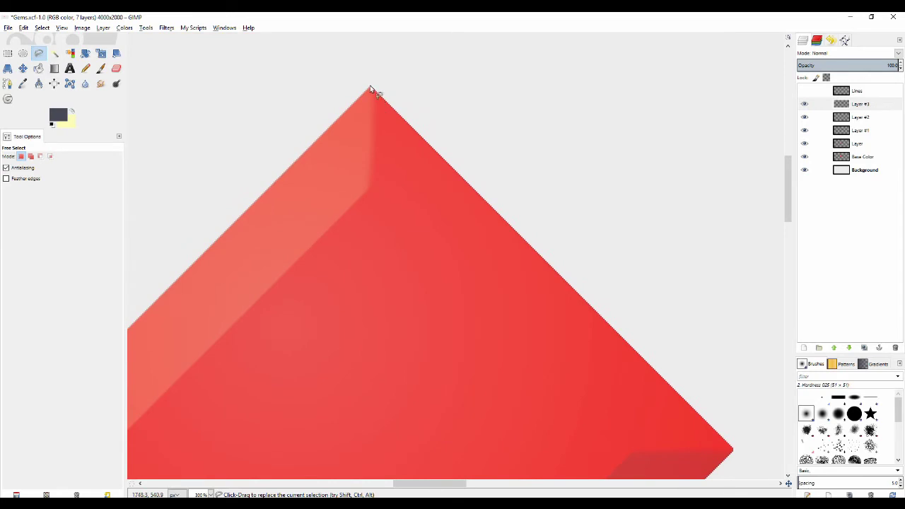
click(372, 88)
click(373, 187)
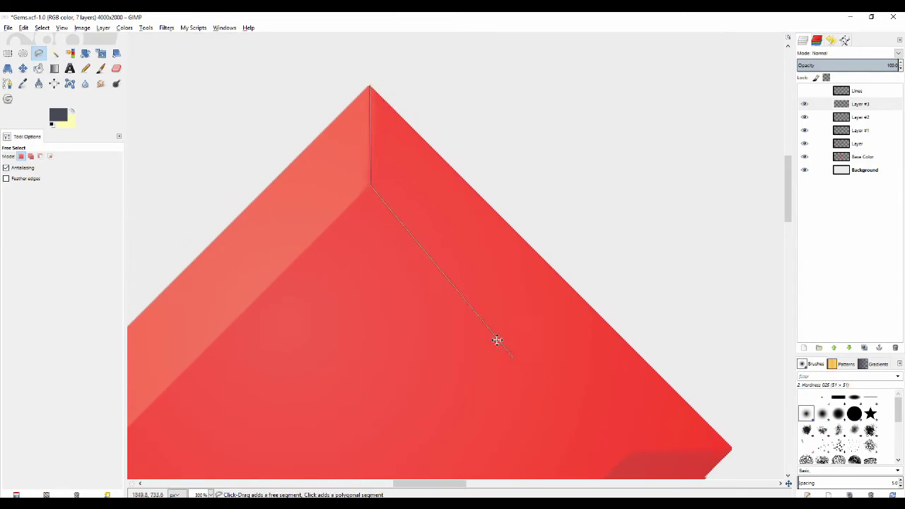
scroll(354, 131, down, 3)
scroll(354, 131, right, 2)
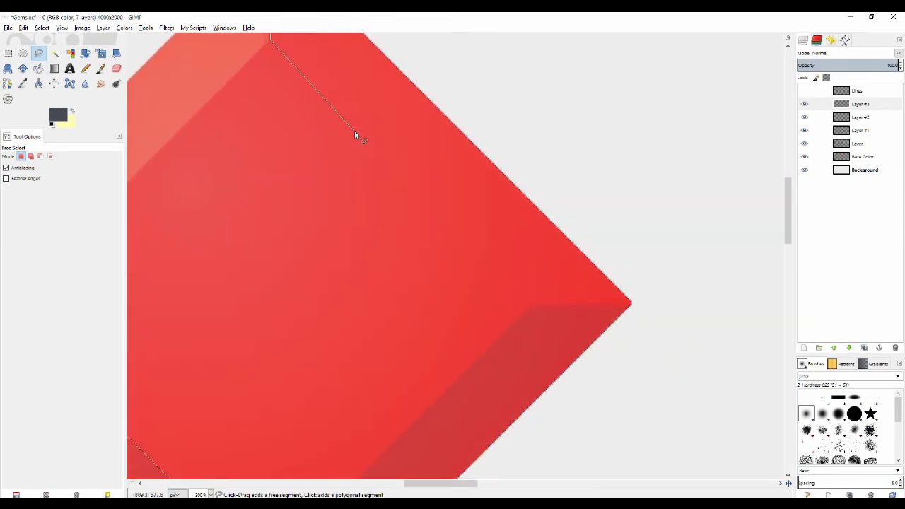
click(534, 304)
click(632, 304)
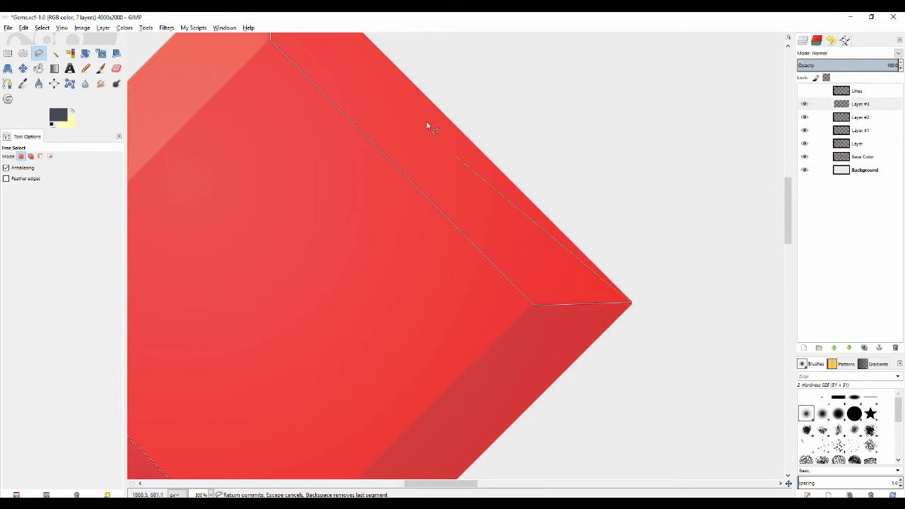
scroll(445, 156, up, 3)
scroll(446, 156, left, 2)
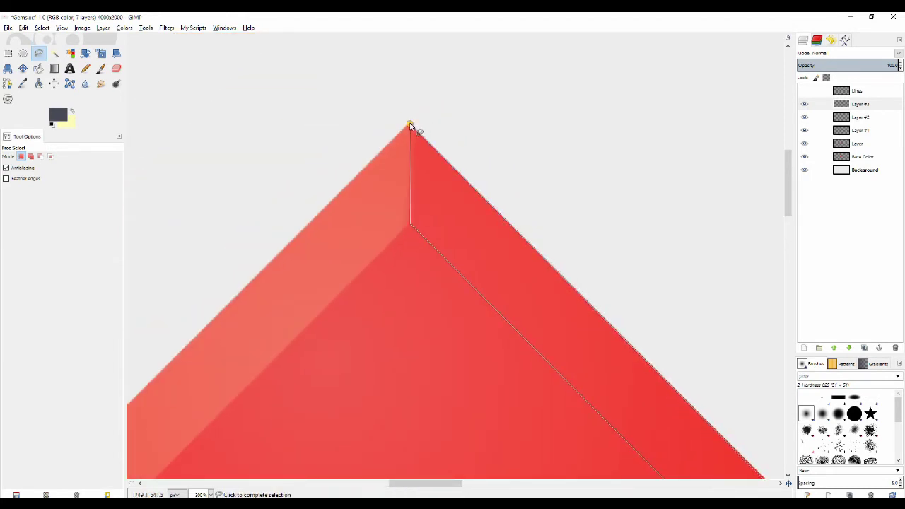
click(409, 126)
scroll(390, 188, down, 3)
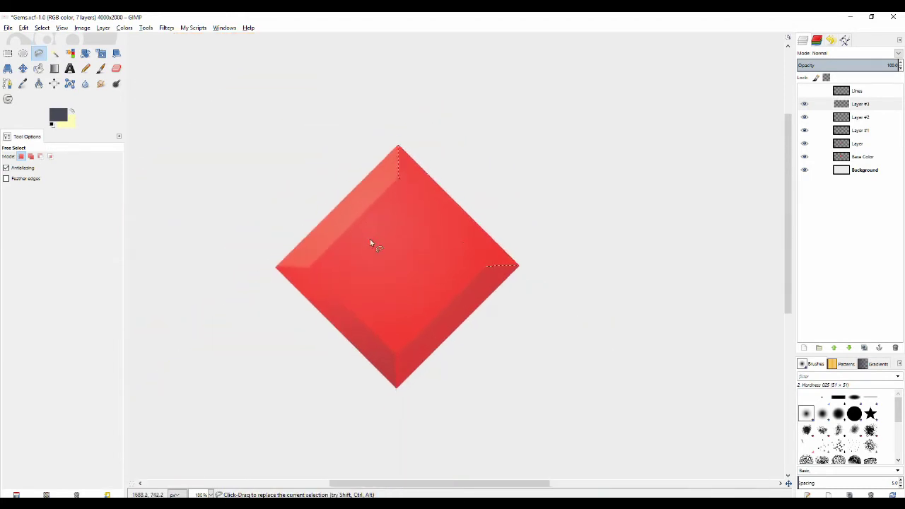
Highlight the selected strip with a pale yellow radial FG to Transparent gradient fading from the gem's top corner, and lower the layer's opacity to about 38
click(72, 112)
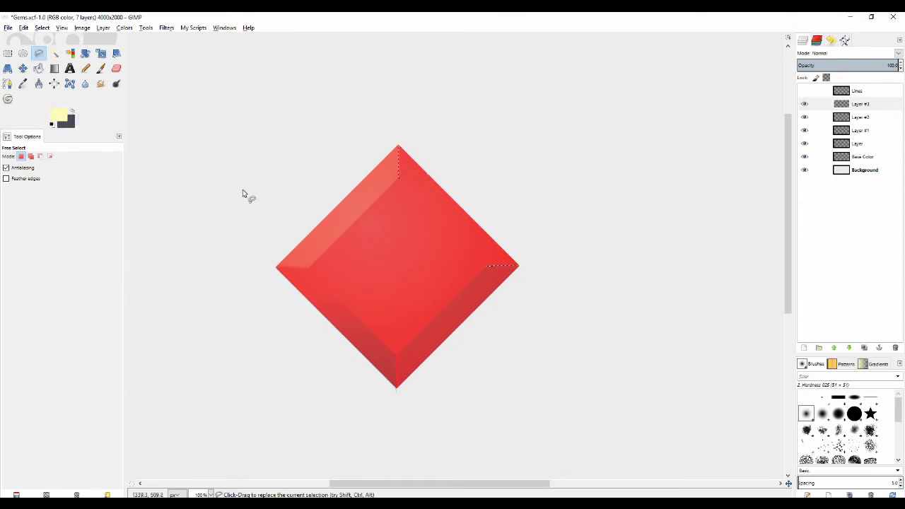
click(804, 105)
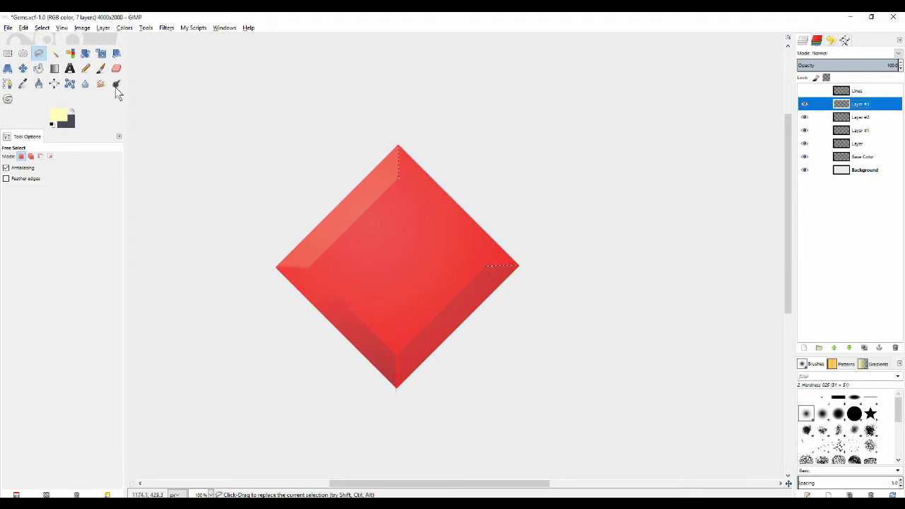
click(54, 68)
drag(399, 147, 362, 177)
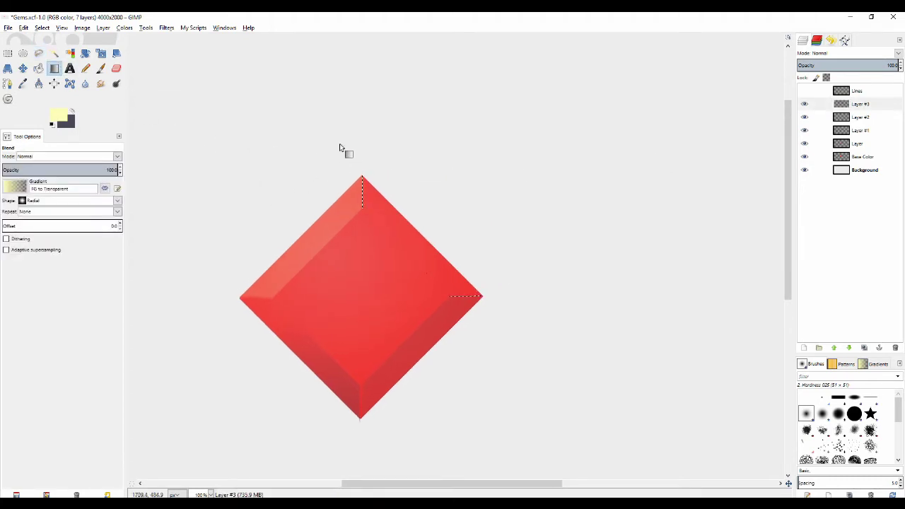
drag(333, 127, 460, 295)
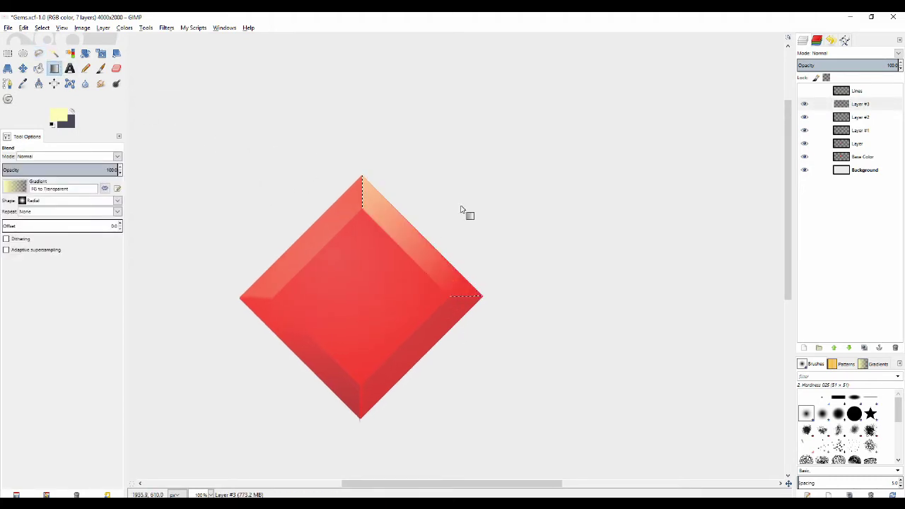
drag(848, 65, 841, 66)
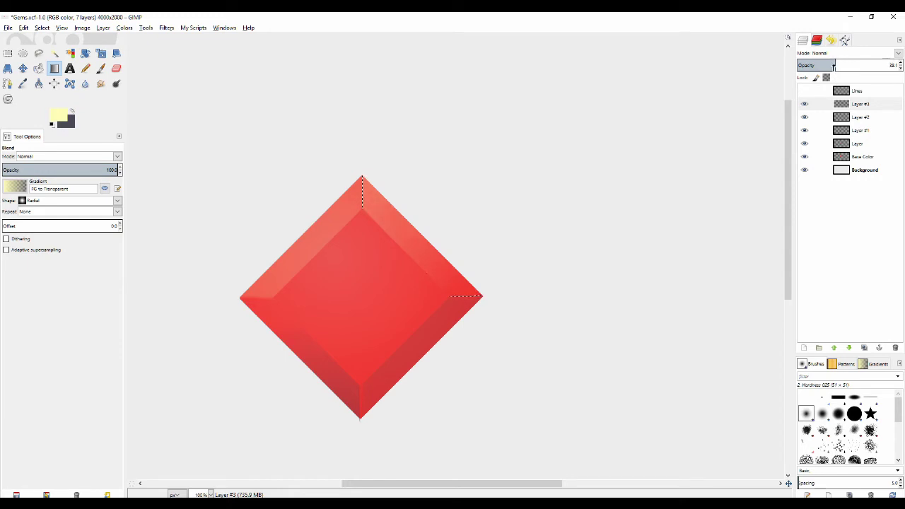
Merge the upper-right highlight layer down into Layer #2 and compare the gem with and without the merged border shading
drag(310, 177, 336, 185)
key(p)
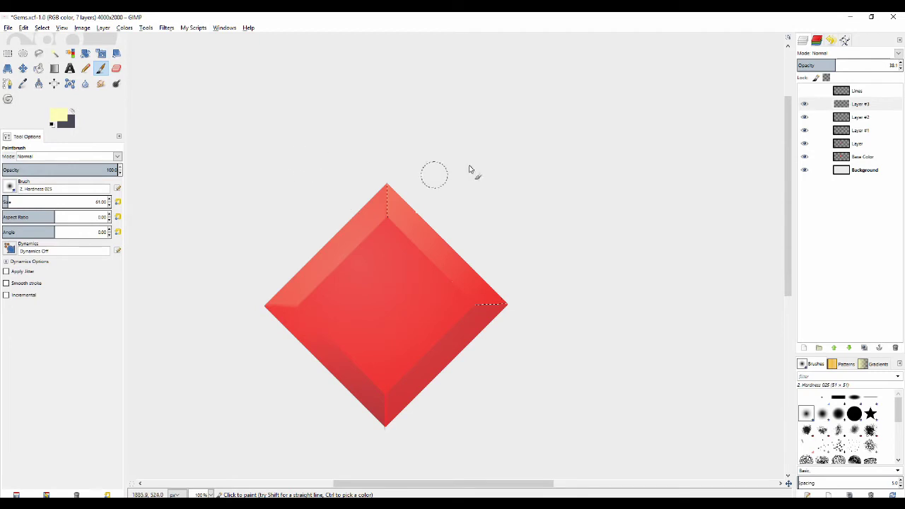
drag(523, 143, 522, 148)
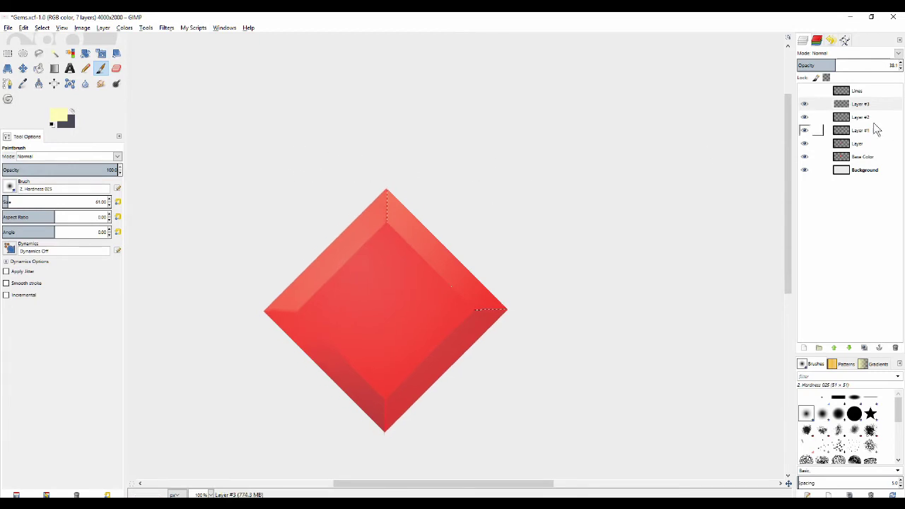
right_click(858, 106)
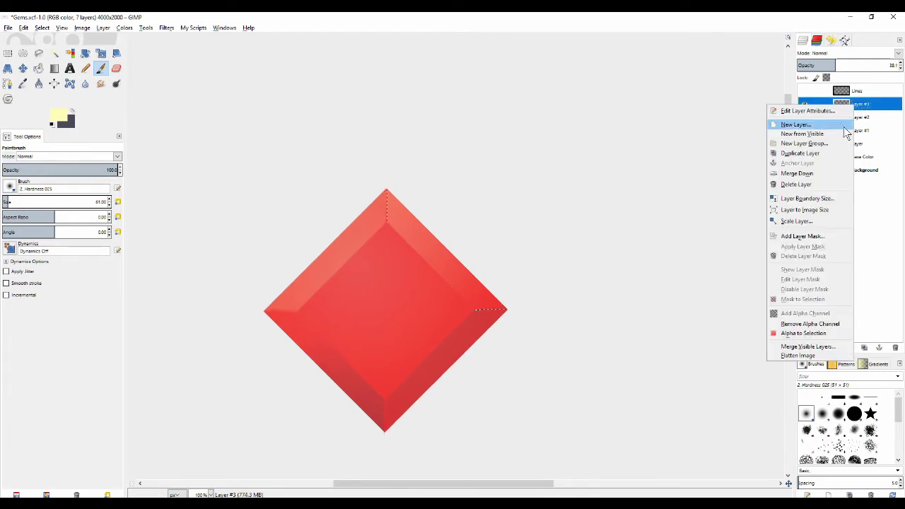
click(832, 177)
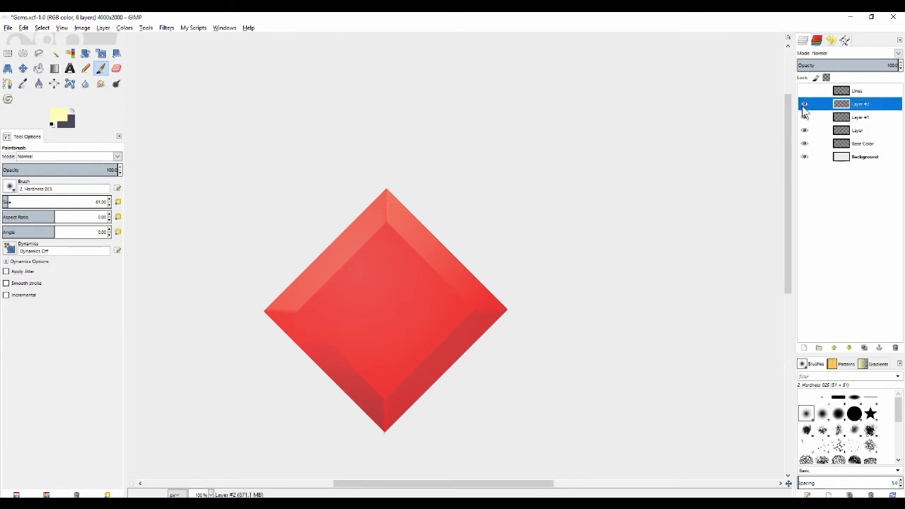
click(803, 104)
click(803, 105)
click(804, 104)
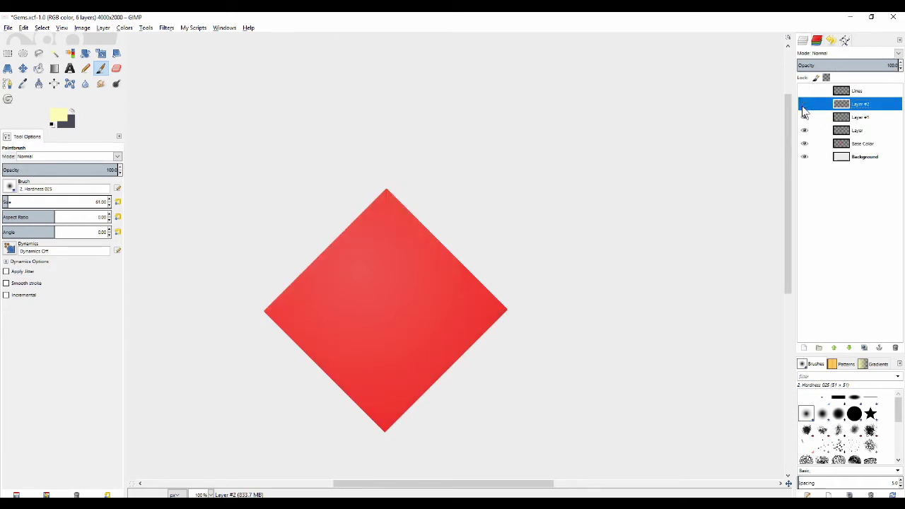
click(803, 105)
Examine the shading of the gem's four border strips and centre at different zoom levels
scroll(380, 221, down, 3)
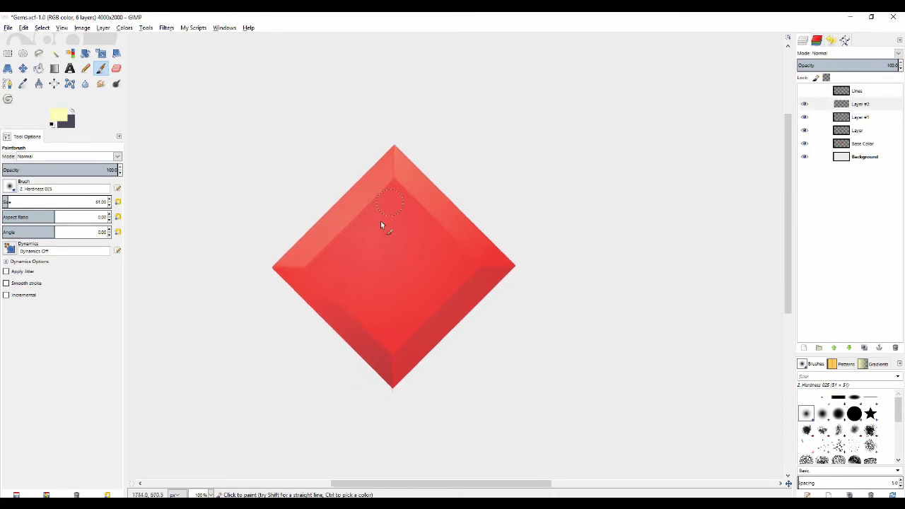
scroll(357, 276, up, 2)
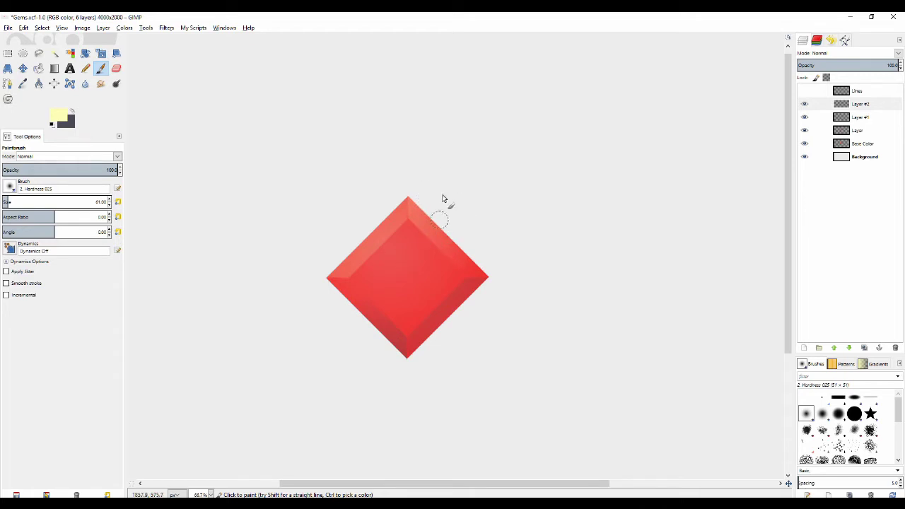
scroll(375, 265, down, 1)
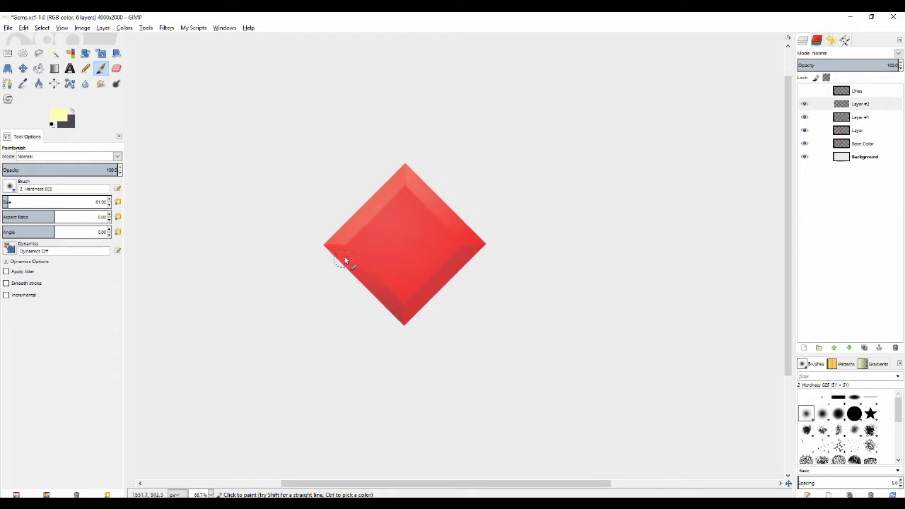
scroll(346, 261, up, 2)
scroll(380, 235, down, 3)
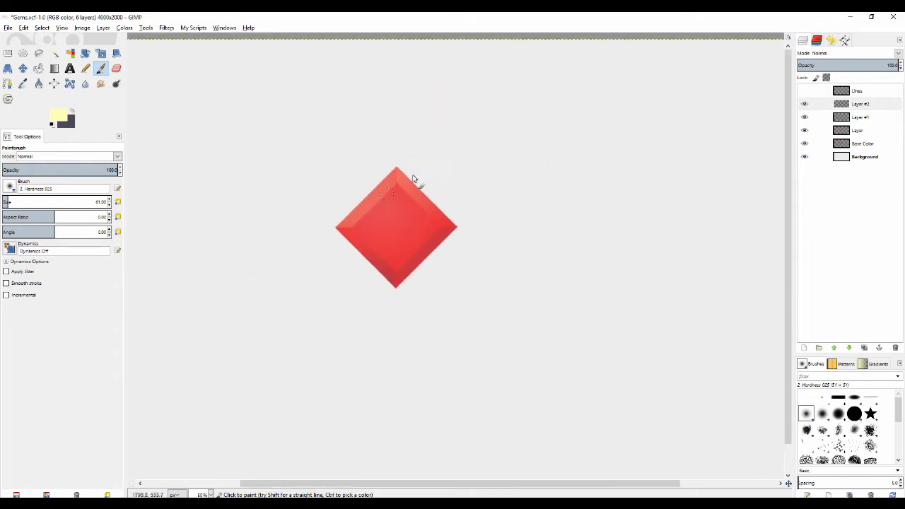
scroll(375, 172, up, 1)
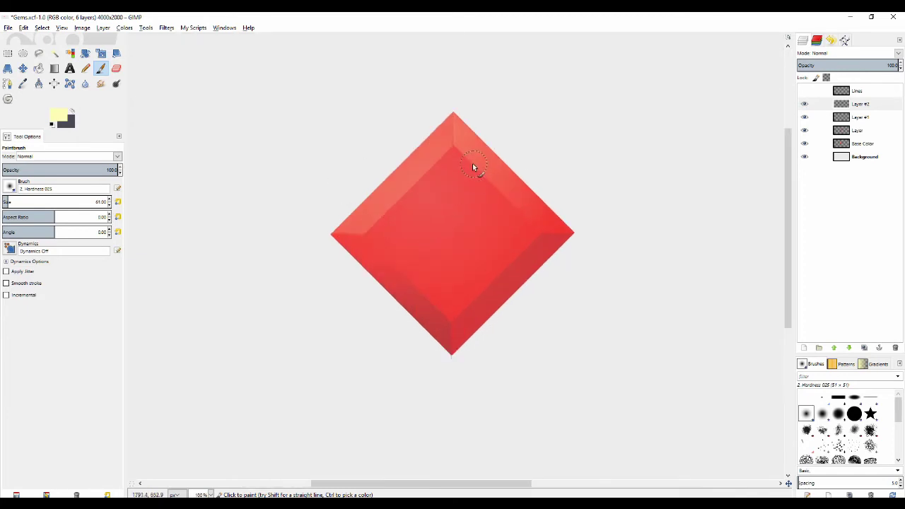
scroll(432, 170, down, 2)
scroll(402, 165, up, 1)
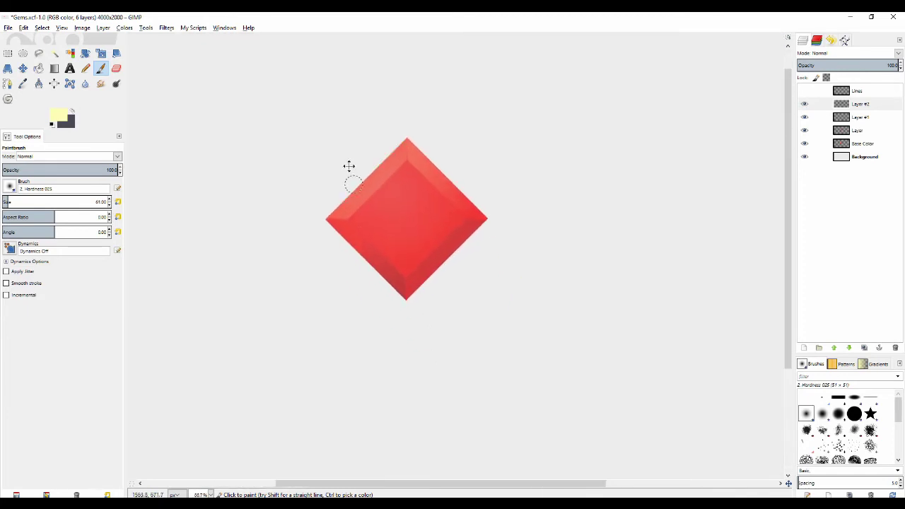
scroll(345, 156, up, 1)
scroll(338, 135, up, 1)
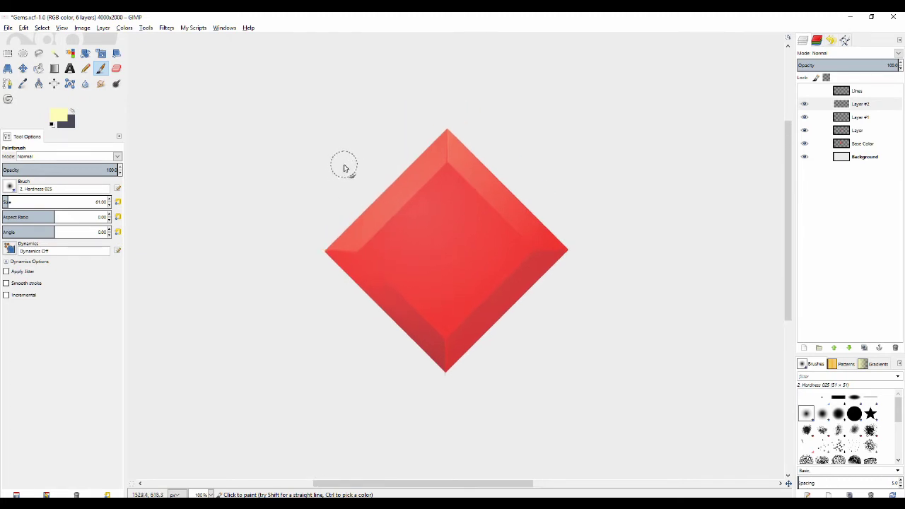
drag(348, 166, 341, 153)
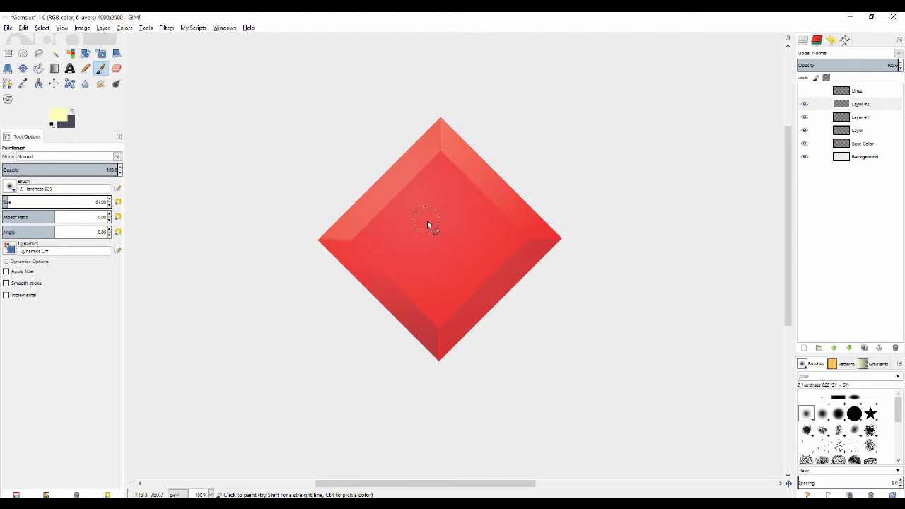
Add a new transparent 4000 x 2000 layer directly above Layer #2
click(804, 347)
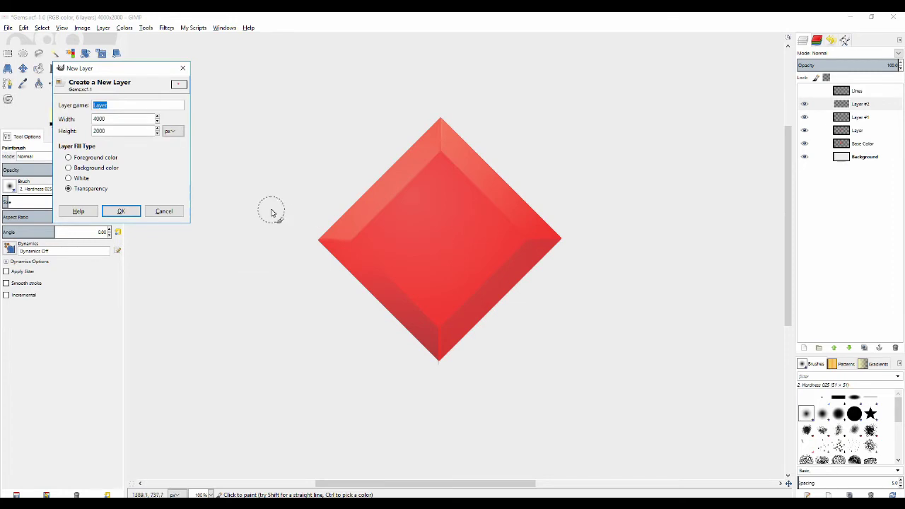
click(121, 211)
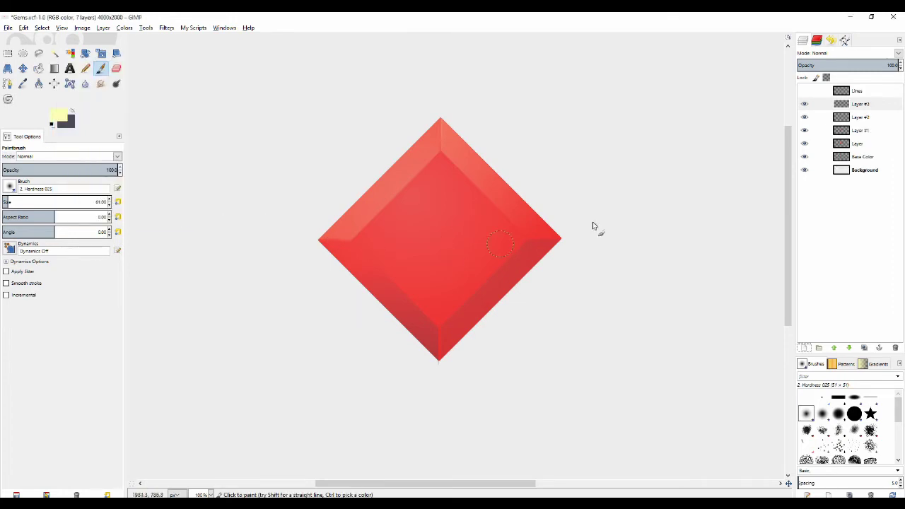
click(819, 106)
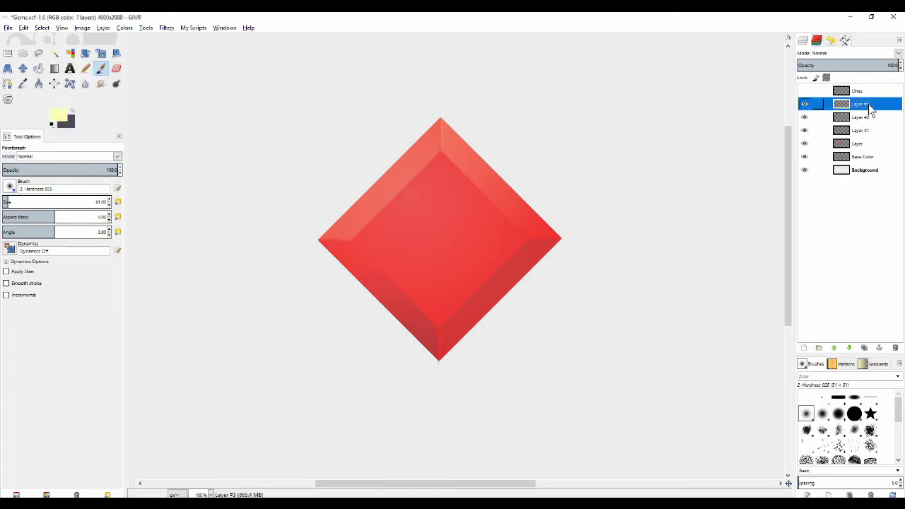
Merge the border shading in Layer #2 down into Layer #1, and merge that result down into the layer named Layer
click(859, 118)
click(804, 117)
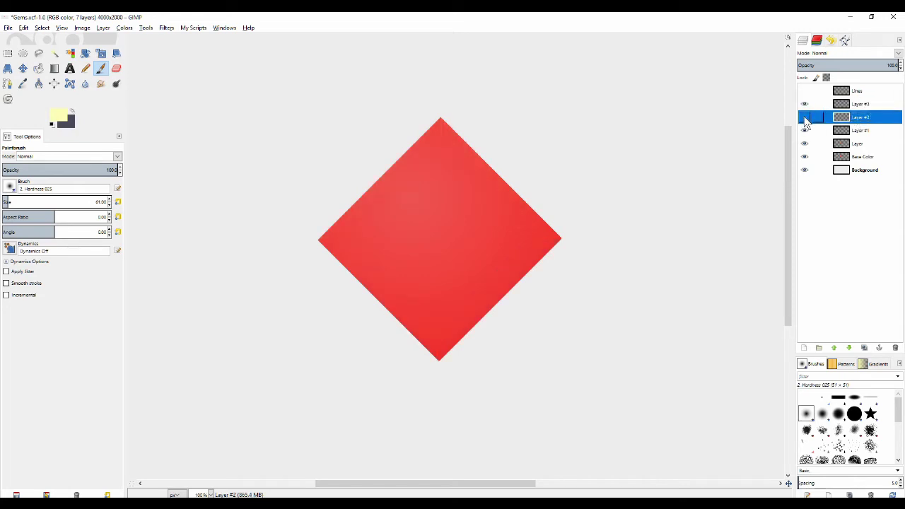
click(804, 118)
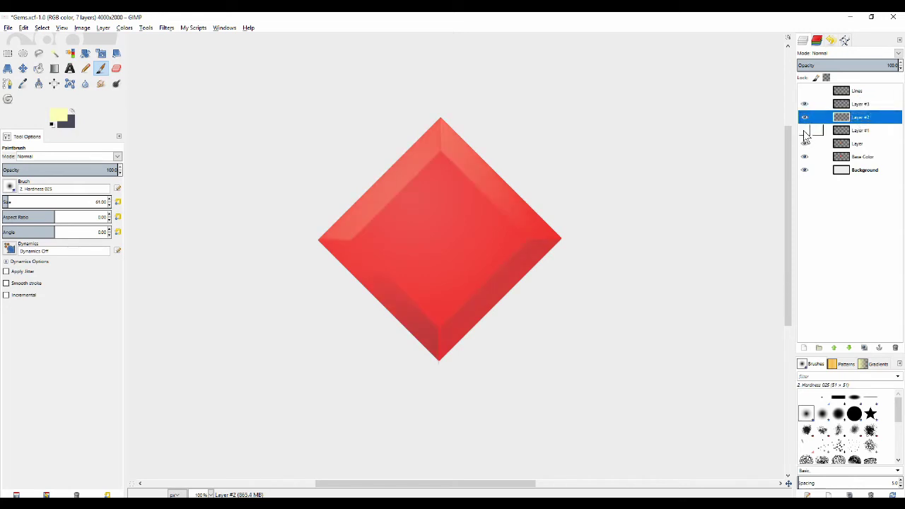
right_click(849, 117)
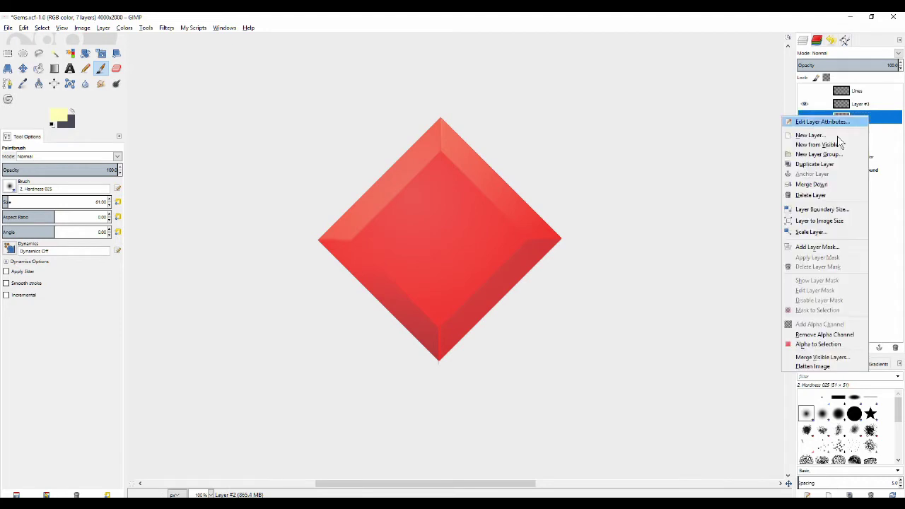
click(817, 184)
right_click(856, 120)
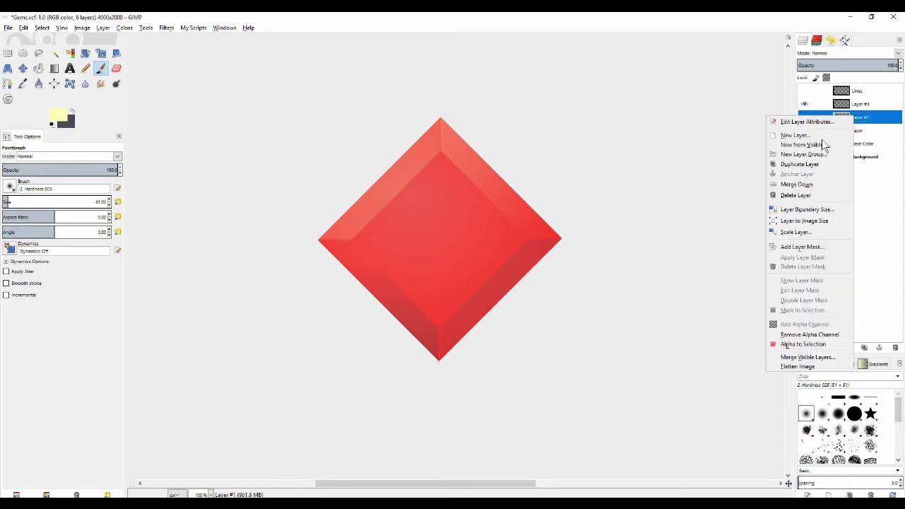
click(815, 185)
Check what the merged shading and Base Color layers contribute by toggling their visibility and testing the shading layer's opacity
click(805, 118)
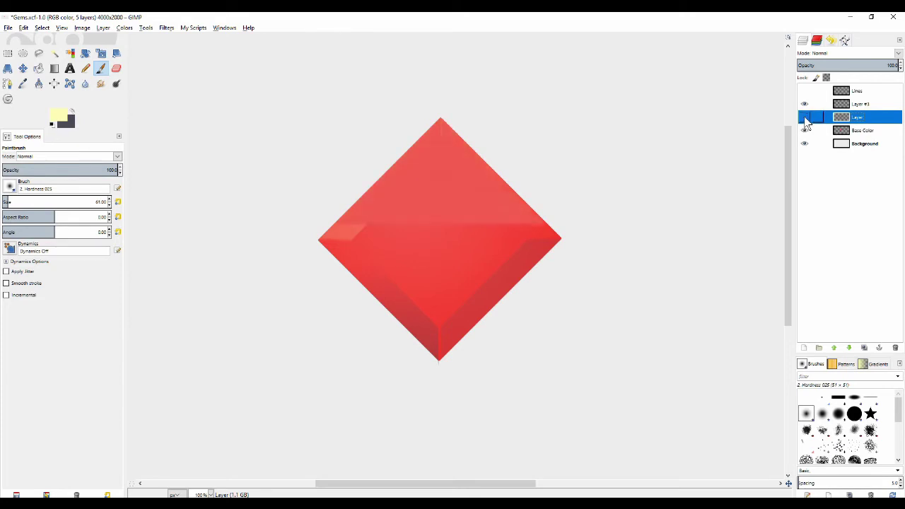
click(806, 118)
click(804, 133)
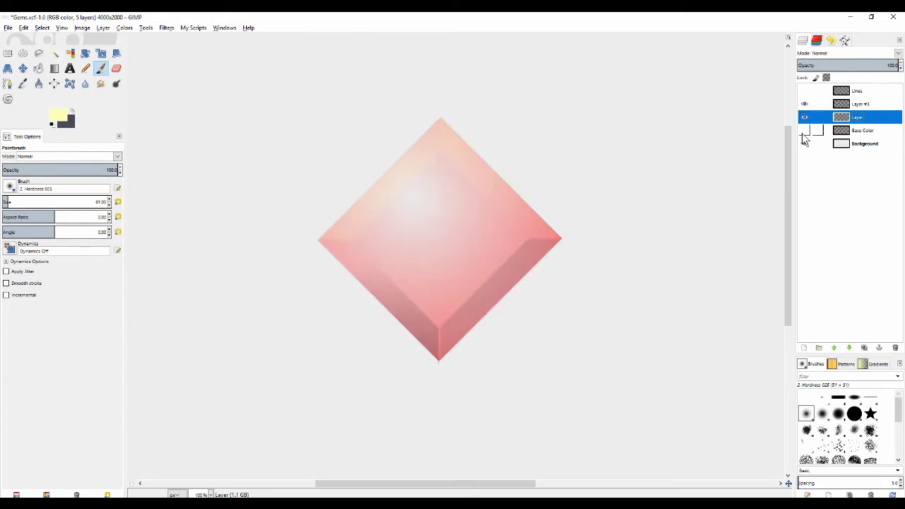
click(804, 133)
click(804, 133)
click(803, 134)
click(804, 134)
click(804, 131)
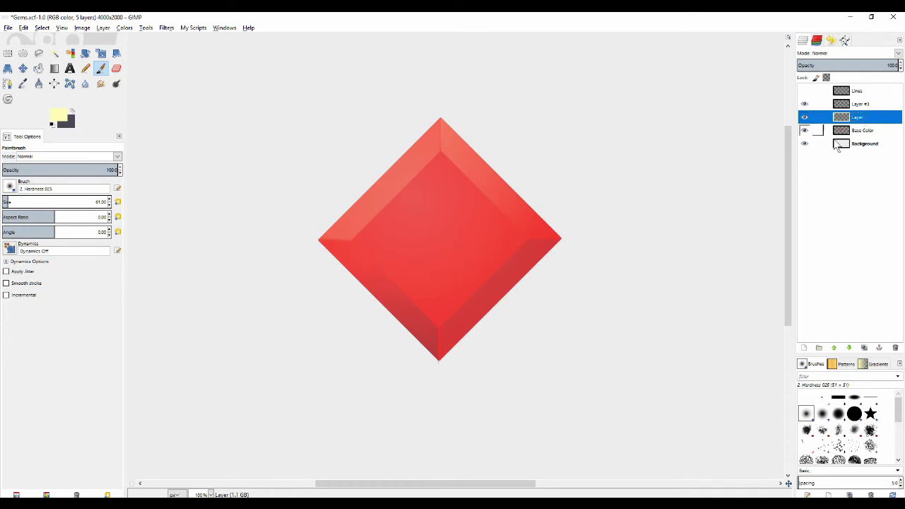
click(862, 131)
click(804, 134)
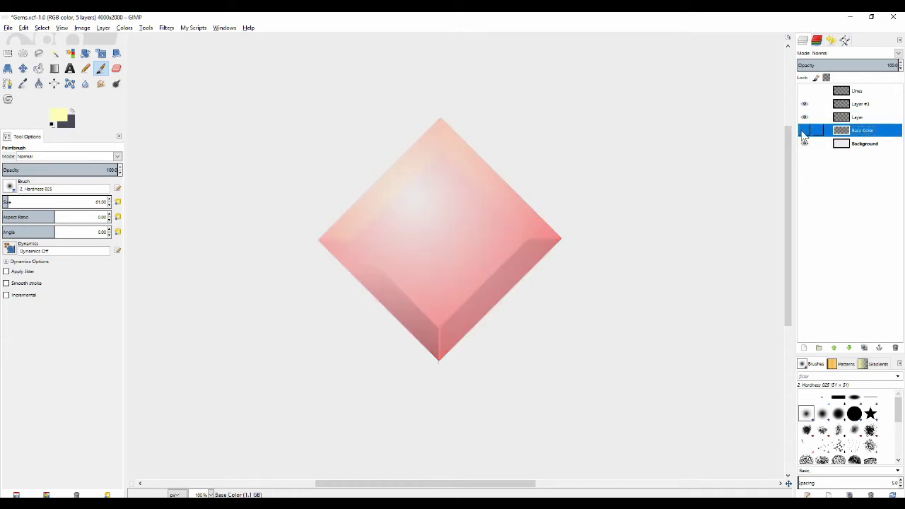
click(804, 132)
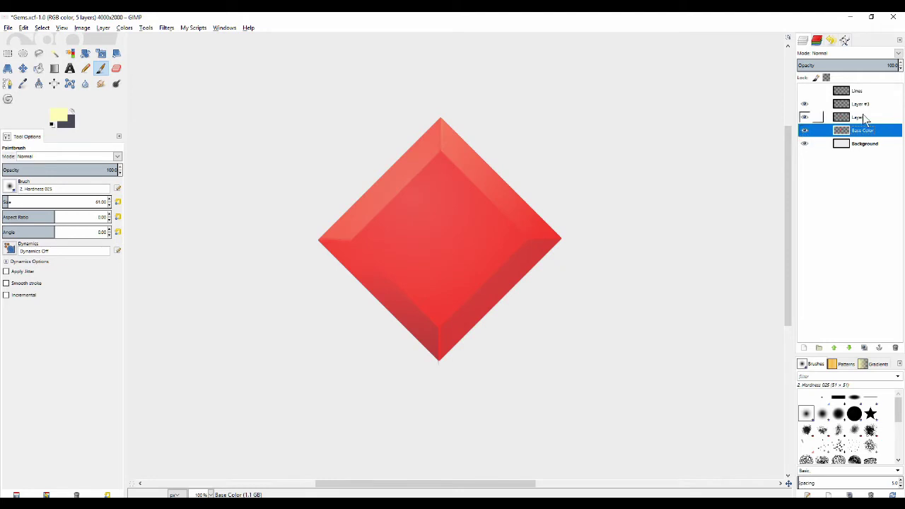
click(865, 117)
drag(866, 64, 900, 67)
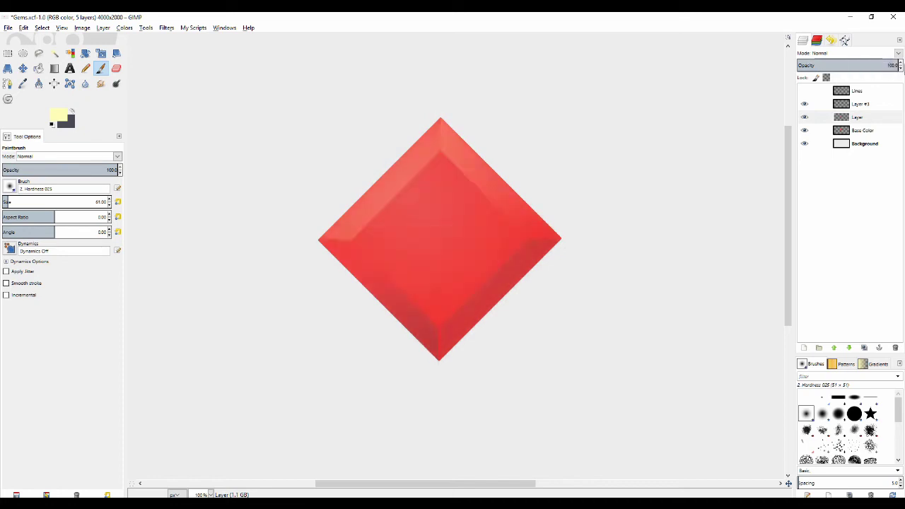
Select the gem's whole diamond area from the Base Color layer with Fuzzy Select and switch to the Paintbrush
click(860, 109)
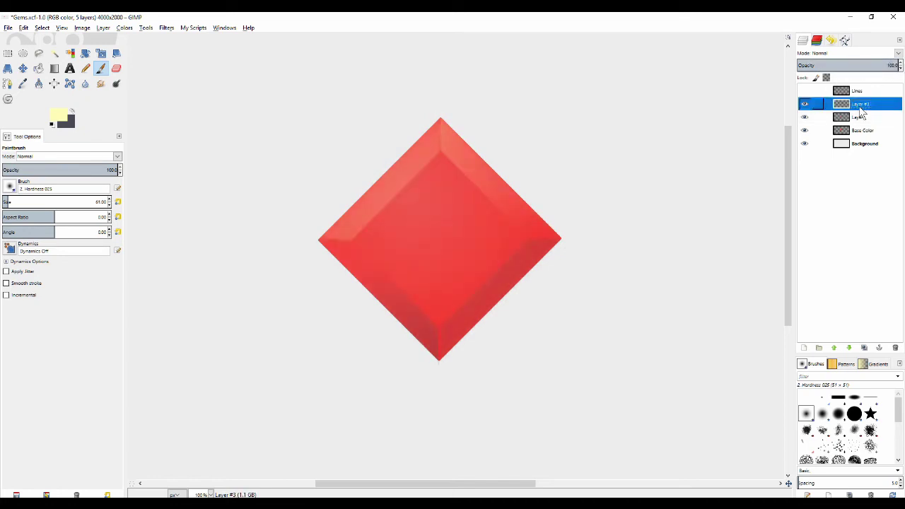
drag(263, 200, 269, 242)
scroll(260, 228, down, 2)
scroll(327, 198, up, 2)
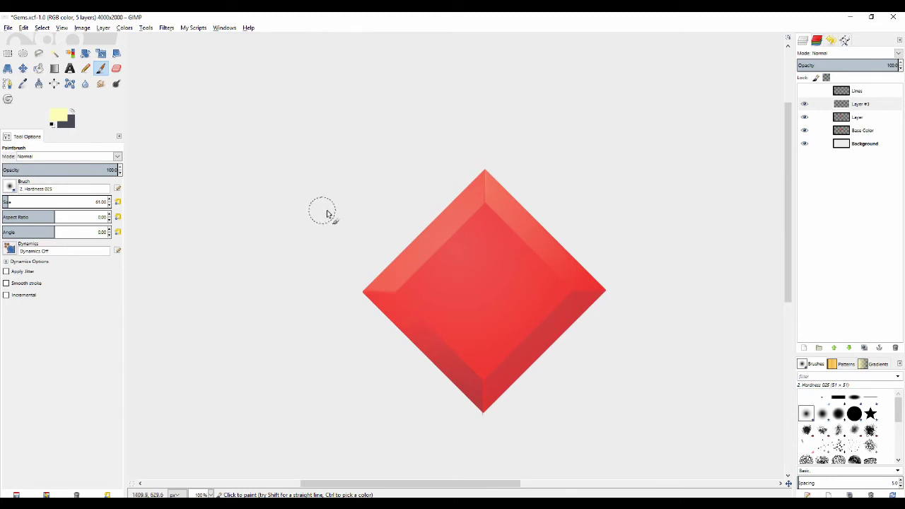
click(869, 131)
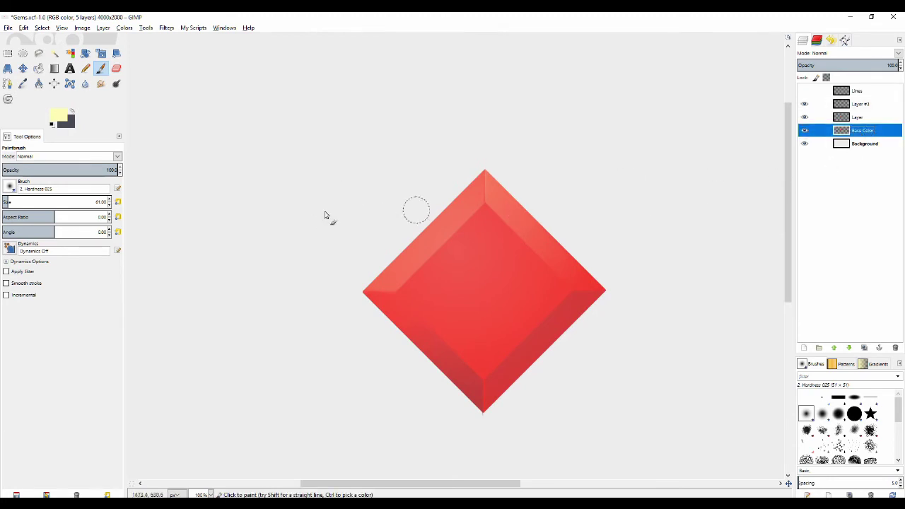
click(55, 54)
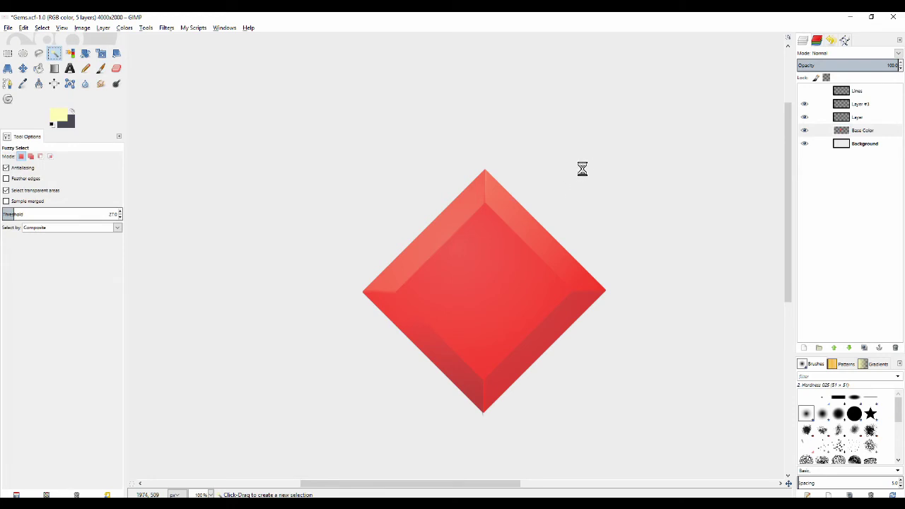
drag(566, 191, 544, 162)
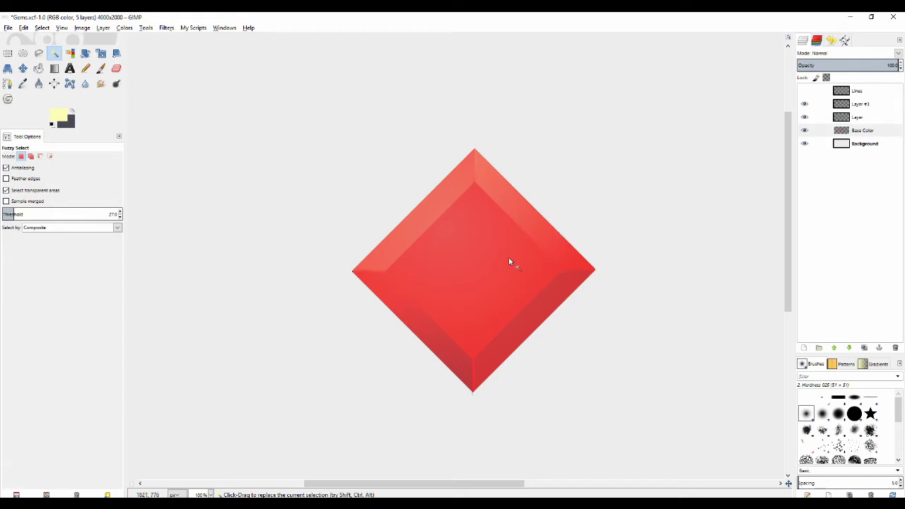
drag(510, 258, 518, 224)
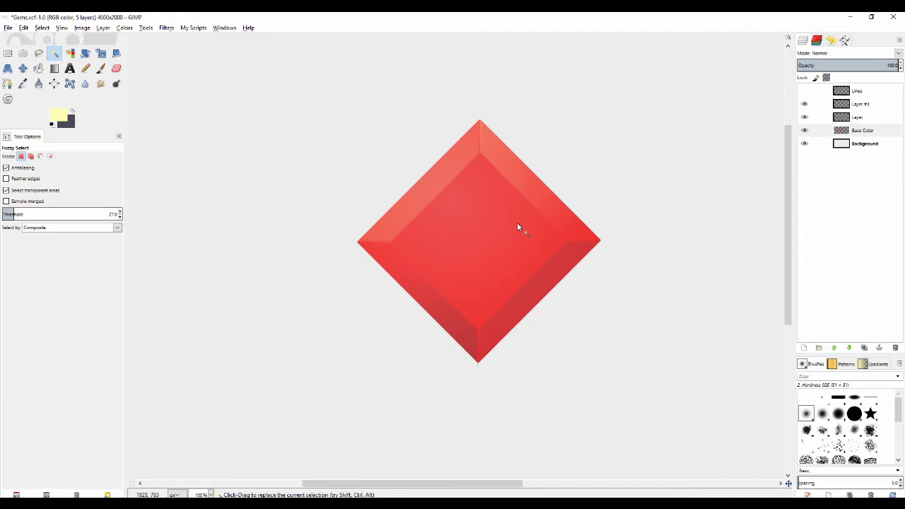
click(517, 224)
scroll(517, 224, down, 1)
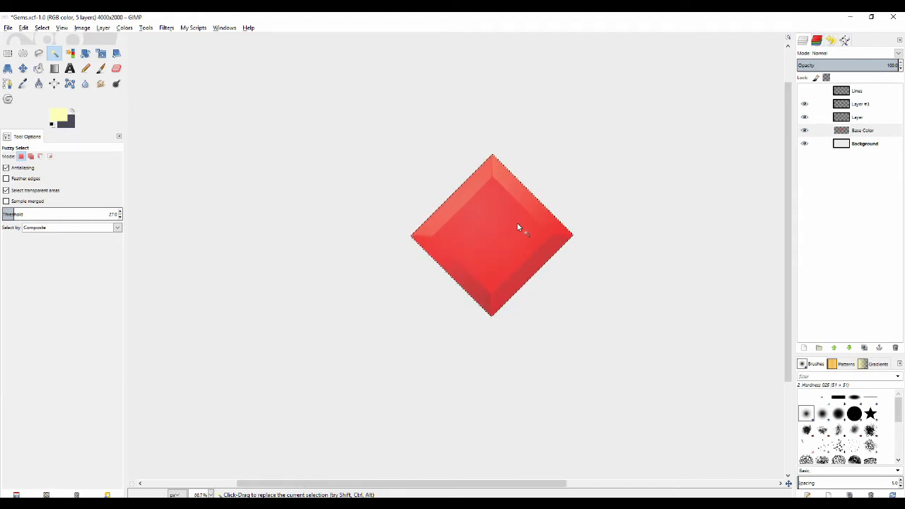
scroll(478, 208, up, 1)
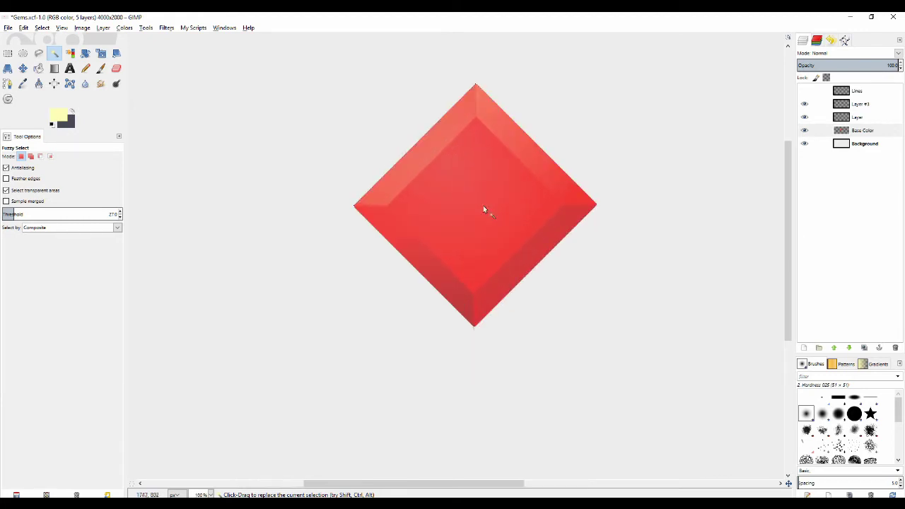
key(p)
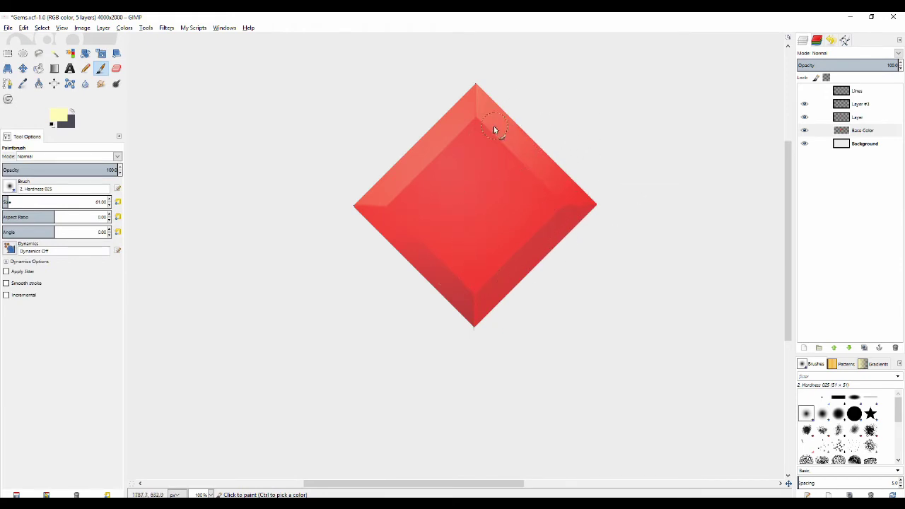
Try pale yellow brush strokes across the selected diamond on the Base Color layer, and undo them all
drag(433, 118, 560, 210)
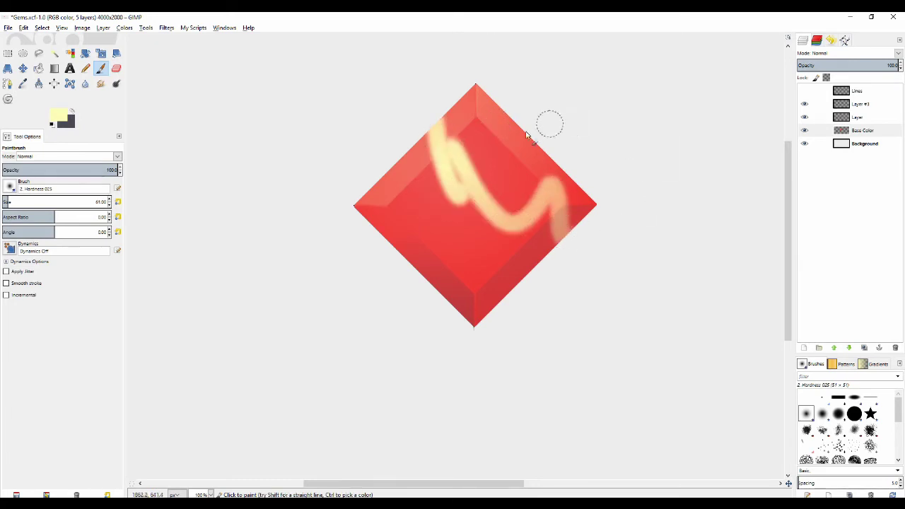
key(ctrl+z)
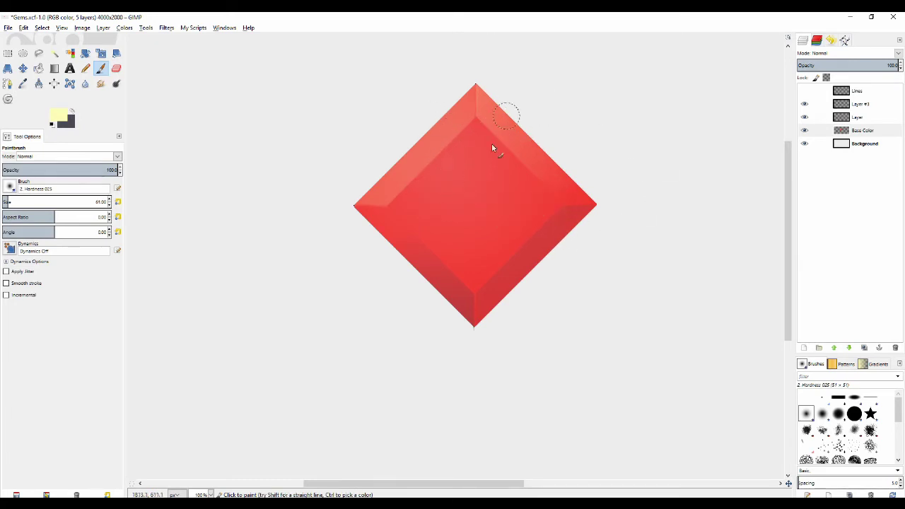
drag(536, 113, 346, 323)
drag(573, 110, 410, 316)
drag(612, 148, 435, 328)
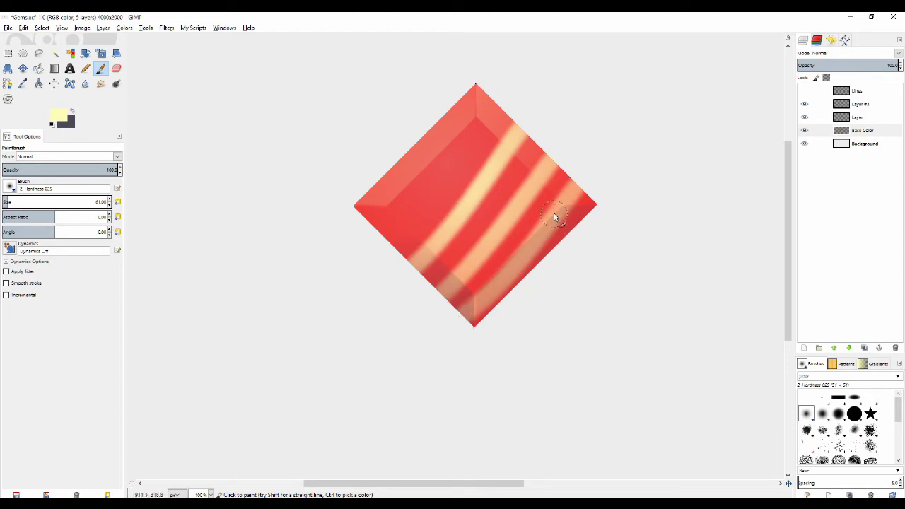
key(ctrl+z)
key(ctrl+z)
key(ctrl+z)
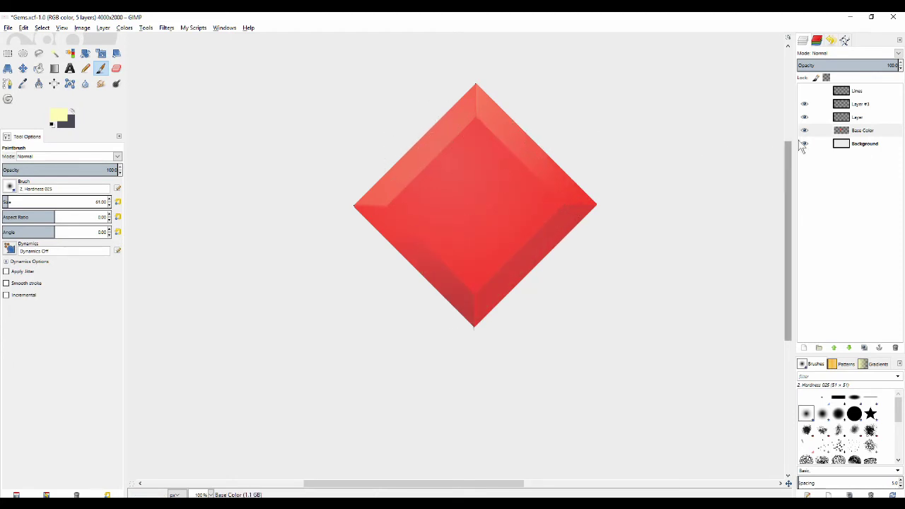
Make Layer #3 the active layer and change the foreground color to a near-white cream
click(805, 116)
click(868, 122)
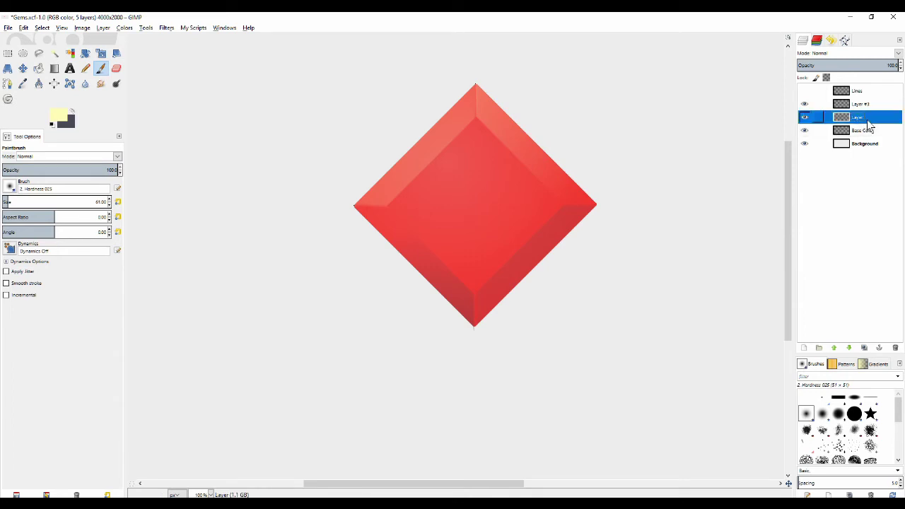
click(862, 104)
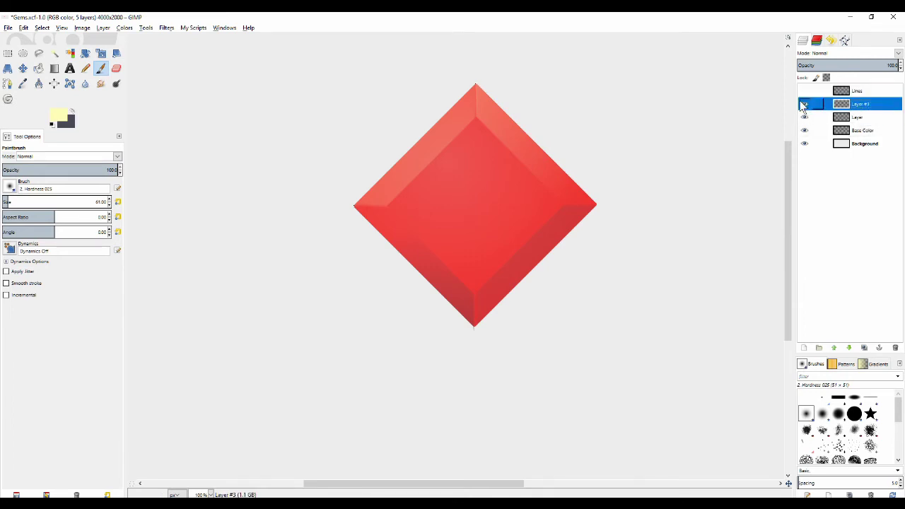
click(58, 116)
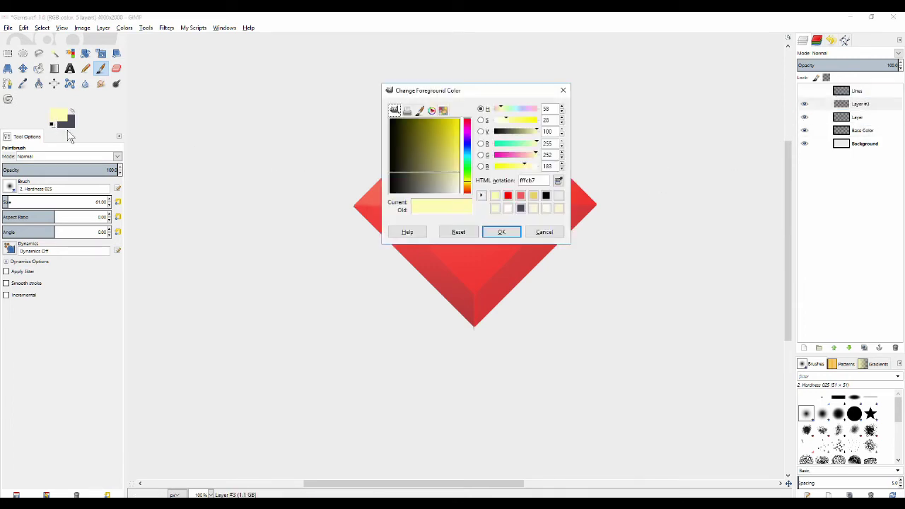
drag(435, 163, 515, 238)
click(501, 232)
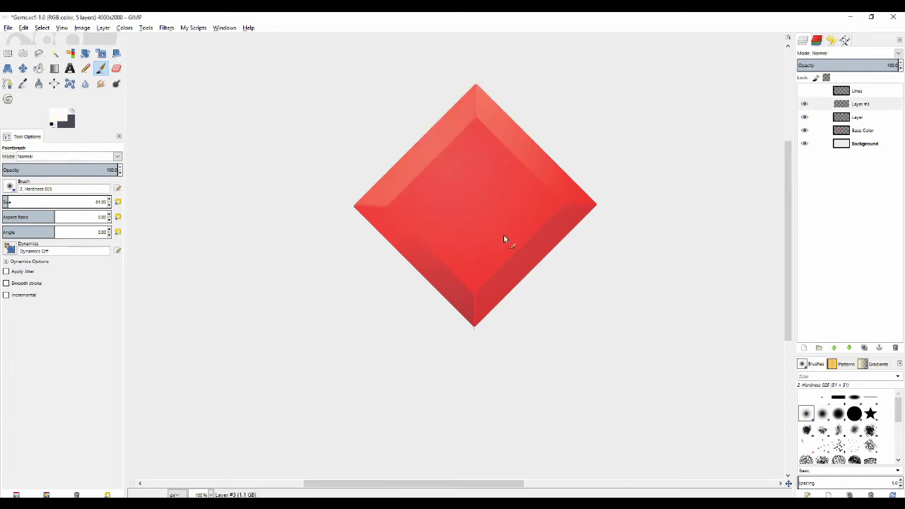
Enlarge the Paintbrush to size 171 and lower its opacity to 26.4, undoing the full-opacity test dab
scroll(426, 231, down, 3)
scroll(420, 185, up, 4)
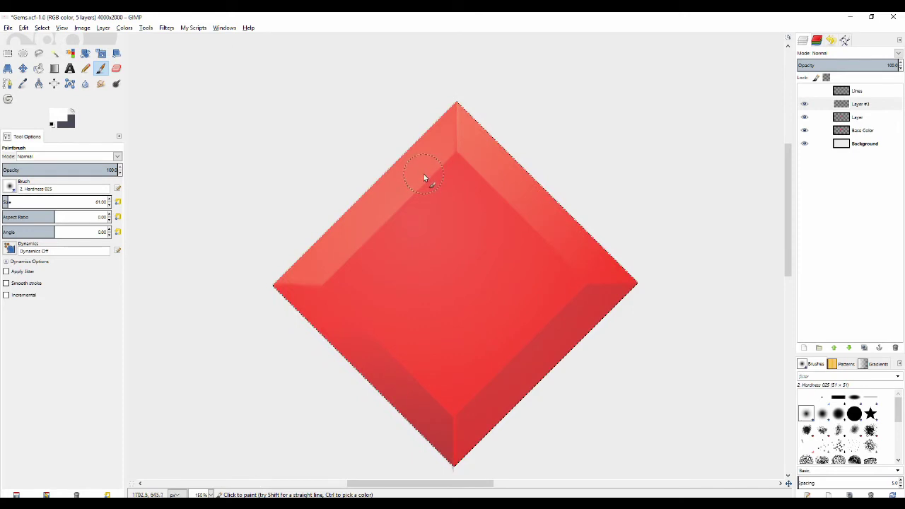
key(bracketright)
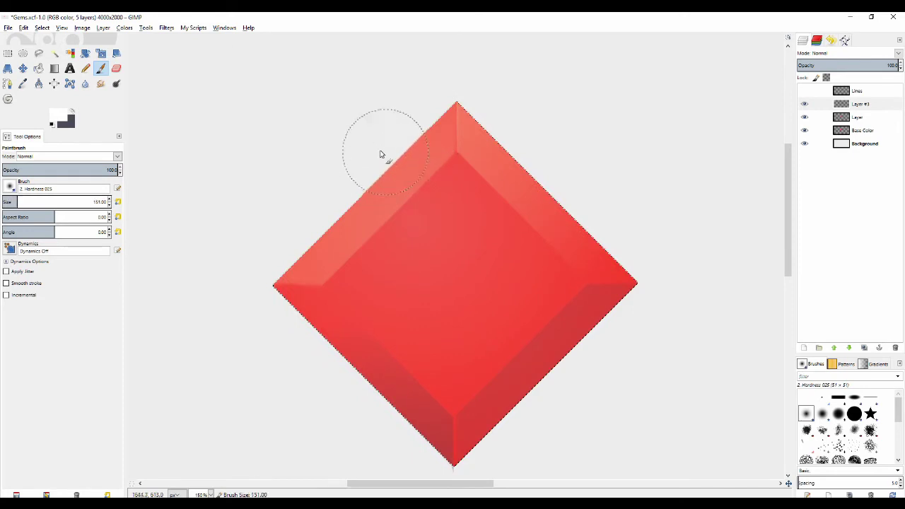
key(bracketright)
key(bracketright)
click(402, 150)
key(ctrl+z)
click(33, 170)
scroll(318, 152, down, 1)
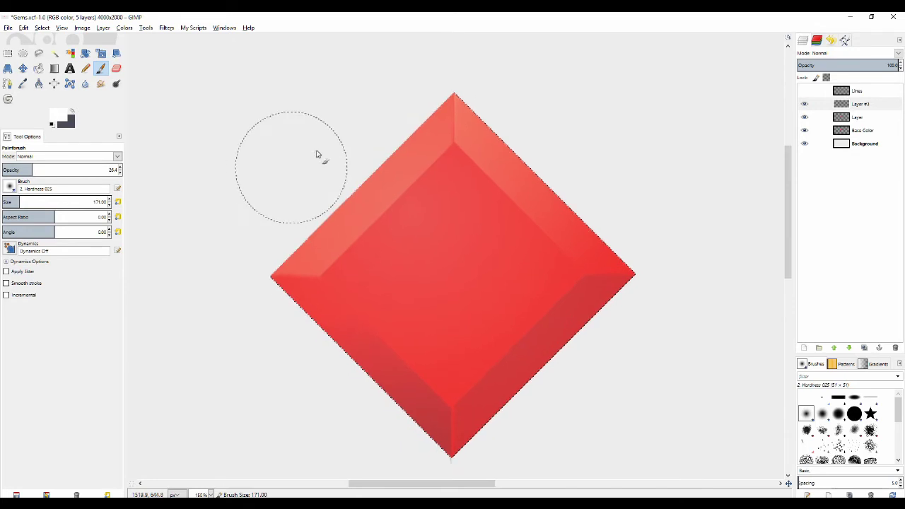
Paint soft near-white highlights along the gem's upper bevels on Layer #3, mainly along the upper-left edge
click(310, 195)
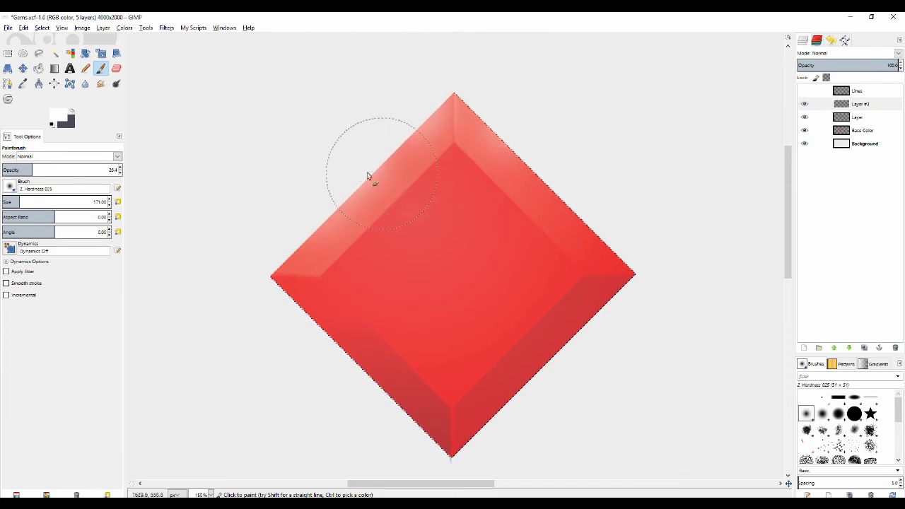
scroll(354, 178, down, 3)
scroll(384, 125, up, 3)
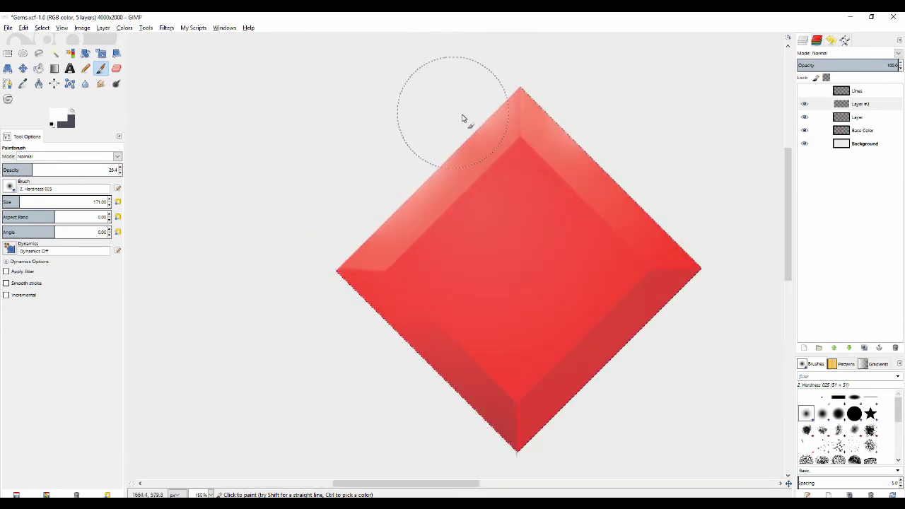
scroll(319, 205, down, 2)
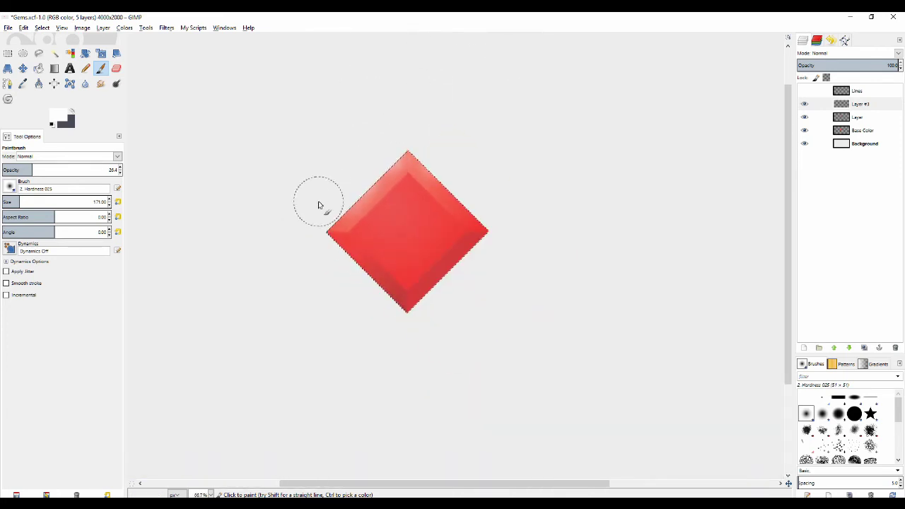
scroll(333, 170, up, 2)
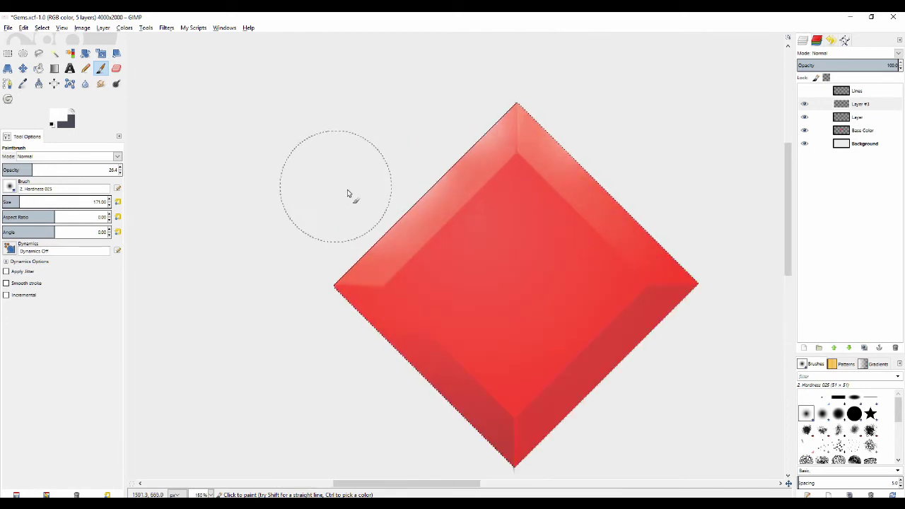
drag(339, 189, 279, 178)
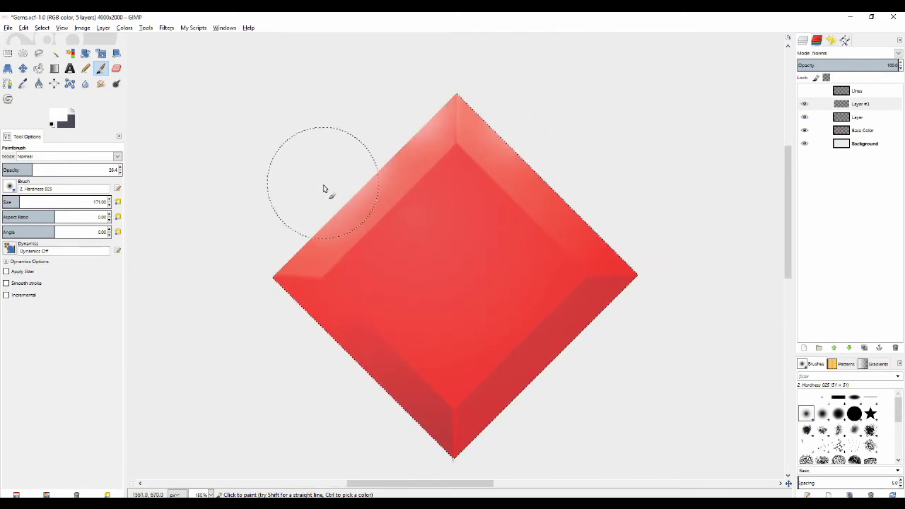
scroll(327, 186, down, 2)
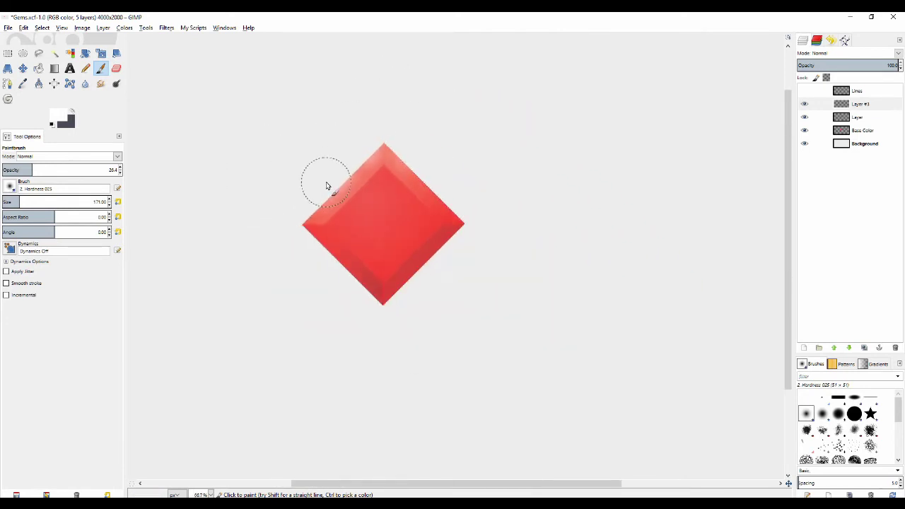
scroll(327, 186, up, 1)
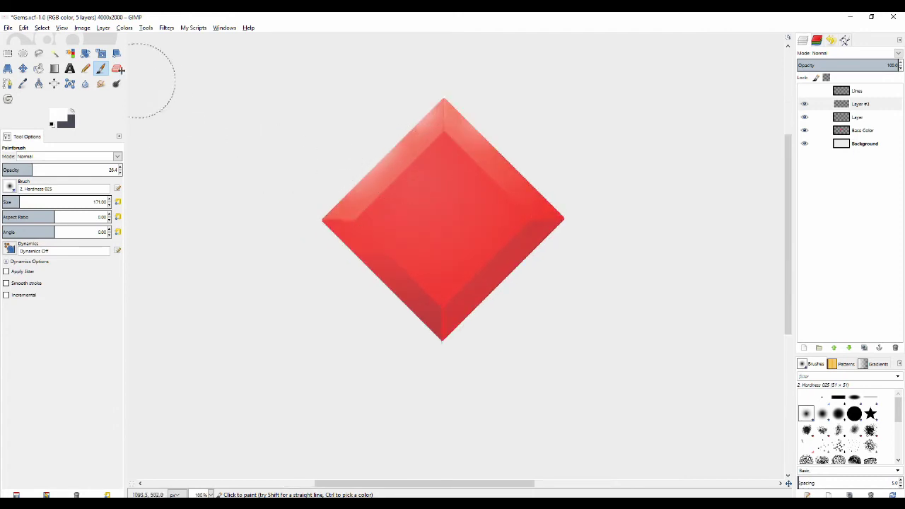
Try to select the gem's central facet from the layer named Layer with Fuzzy Select
click(55, 53)
click(856, 117)
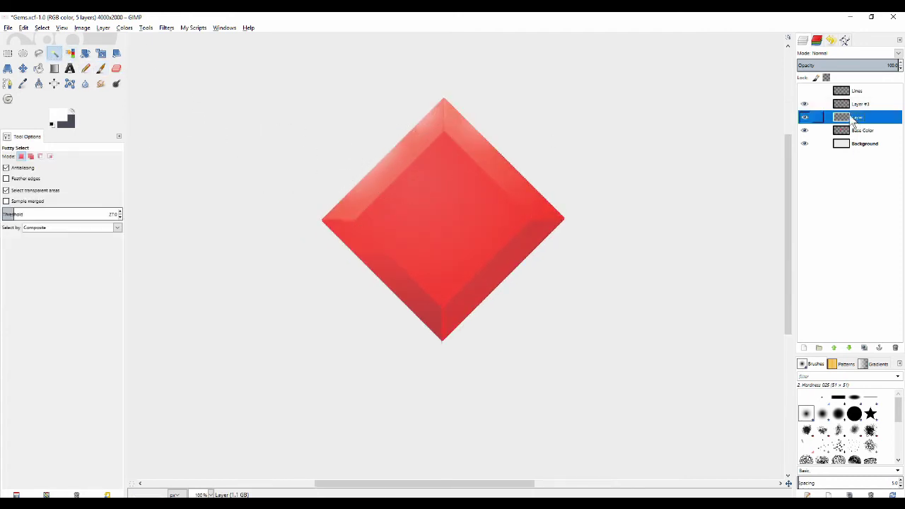
click(441, 204)
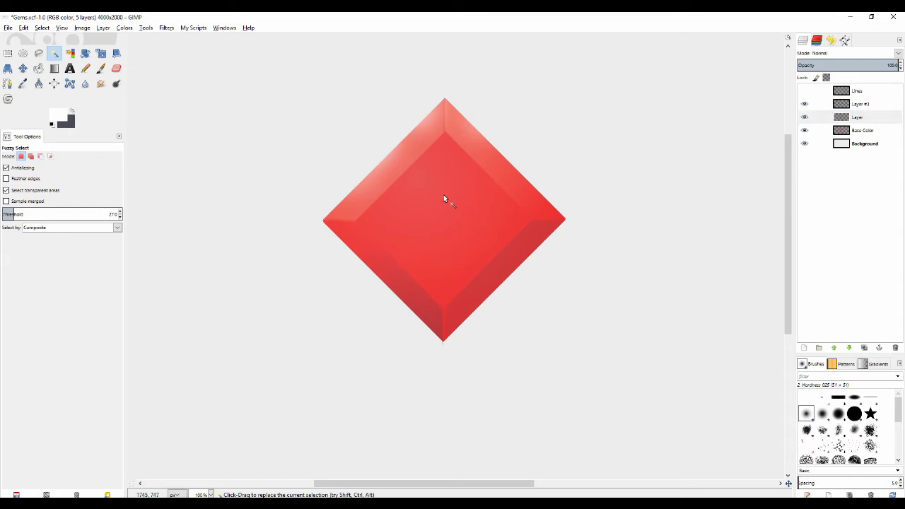
scroll(438, 205, up, 1)
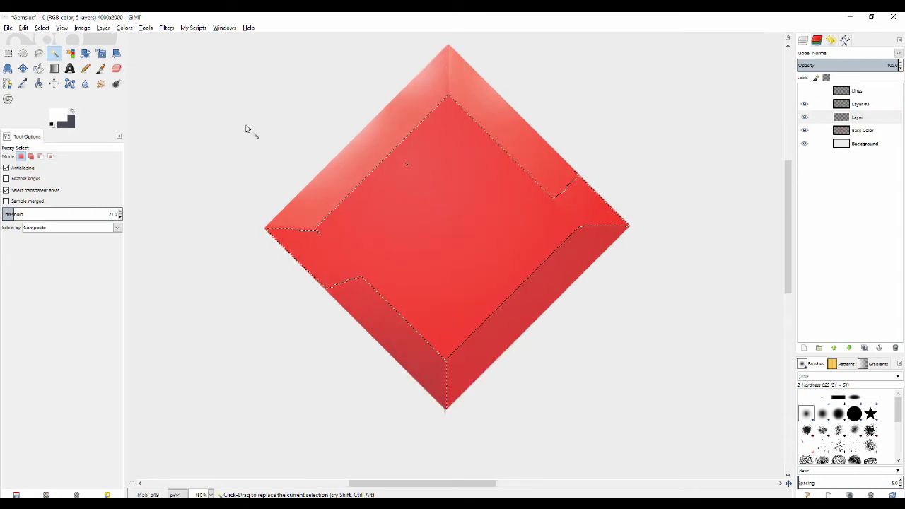
Outline the gem's inner diamond facet corner by corner with Free Select, closing the selection at its upper corner
click(39, 54)
scroll(460, 107, up, 1)
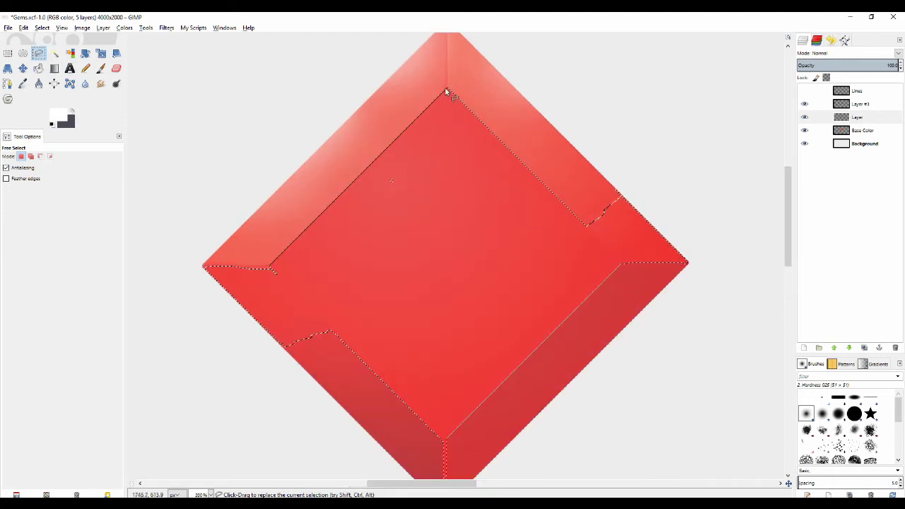
click(447, 88)
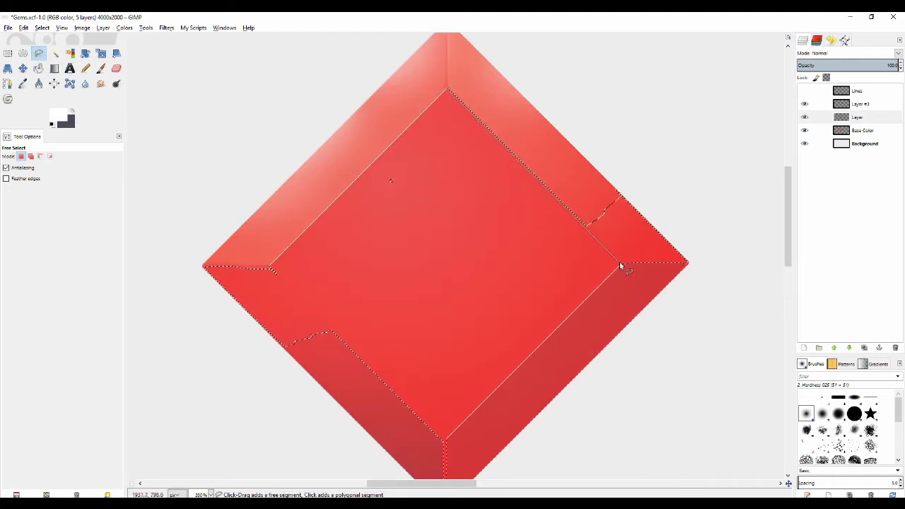
click(619, 262)
click(446, 438)
click(270, 268)
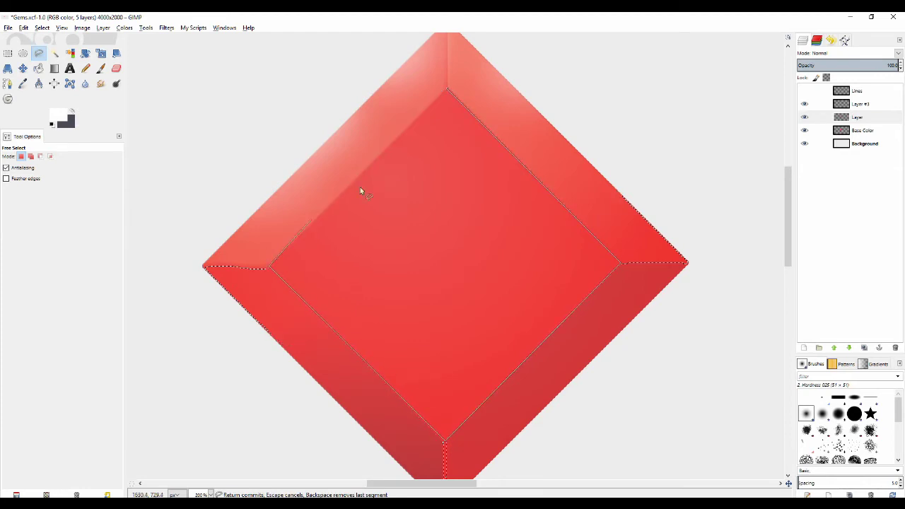
click(447, 92)
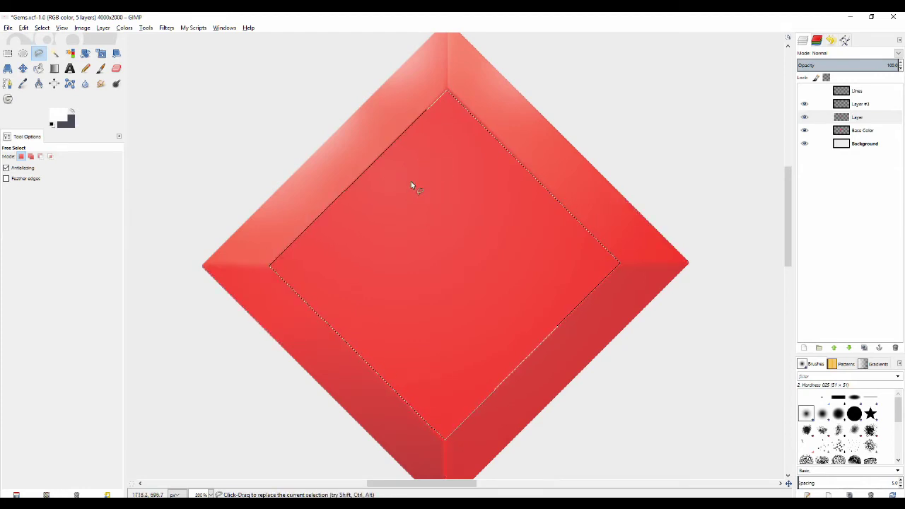
scroll(456, 135, down, 3)
scroll(445, 177, up, 2)
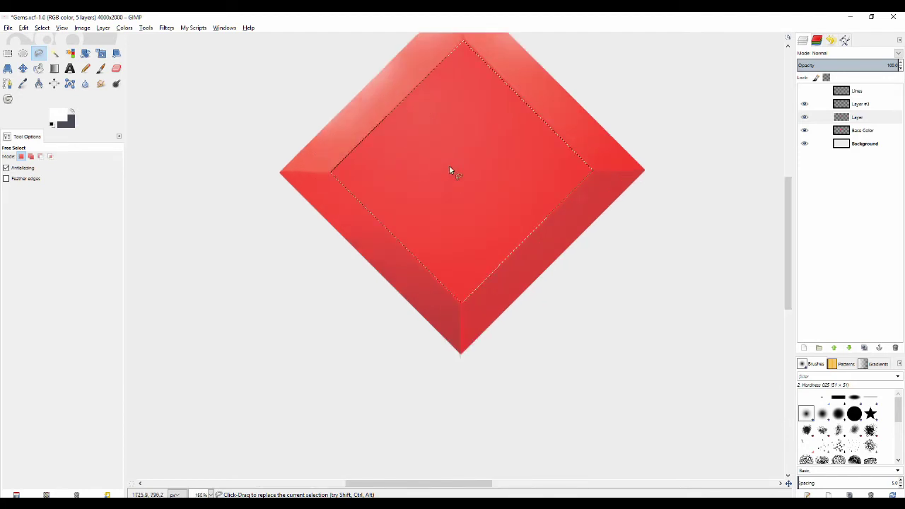
scroll(467, 162, down, 1)
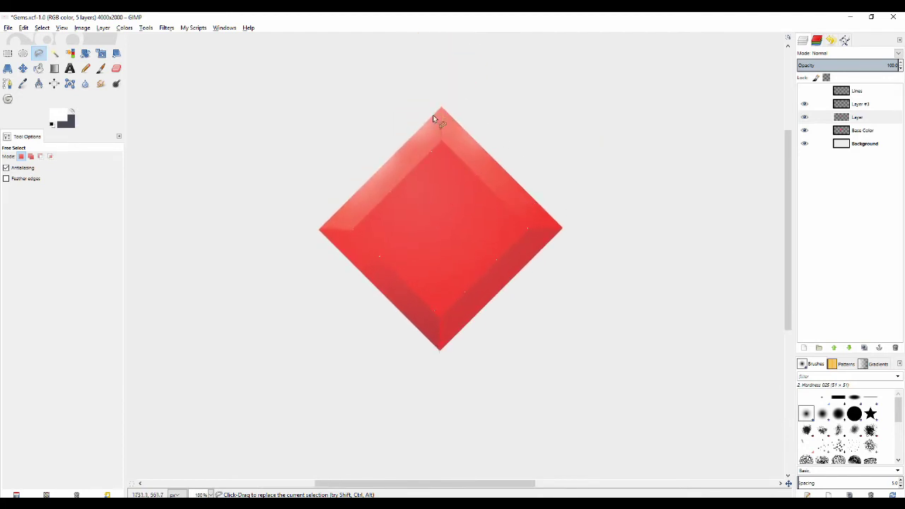
scroll(437, 126, up, 2)
scroll(408, 248, down, 1)
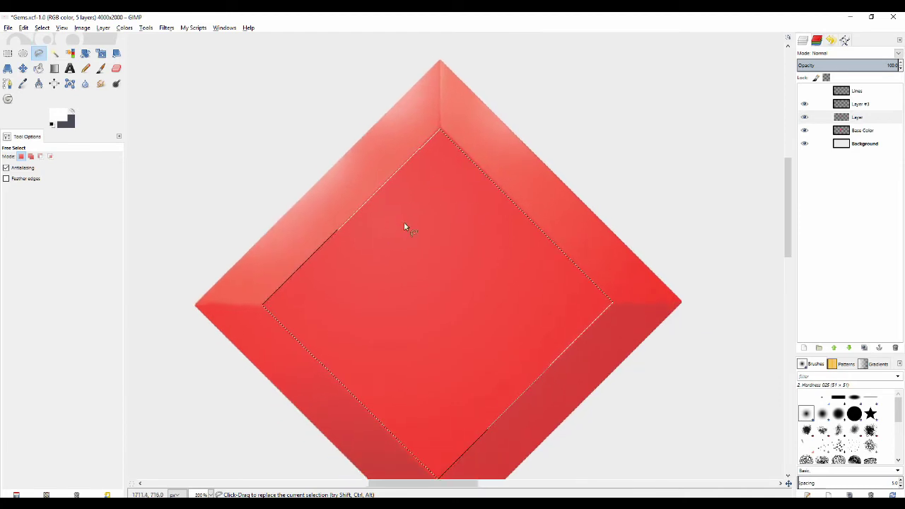
Switch to the Blend tool with the radial FG to Transparent gradient and make Layer #3 active
click(55, 68)
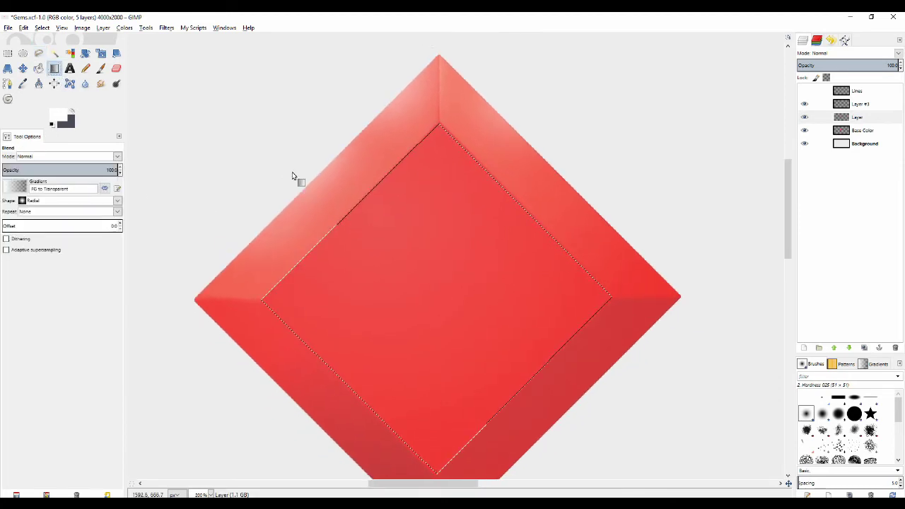
scroll(283, 185, down, 1)
scroll(347, 157, down, 1)
scroll(339, 116, down, 2)
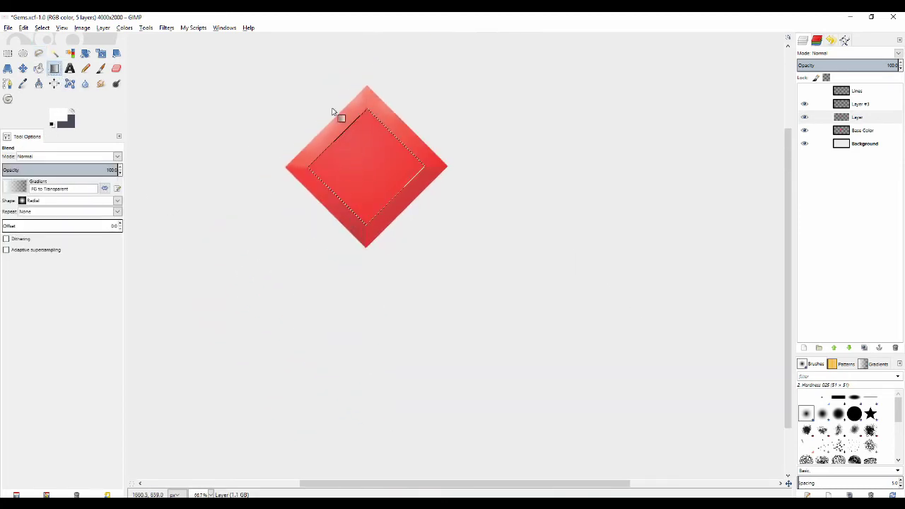
click(805, 106)
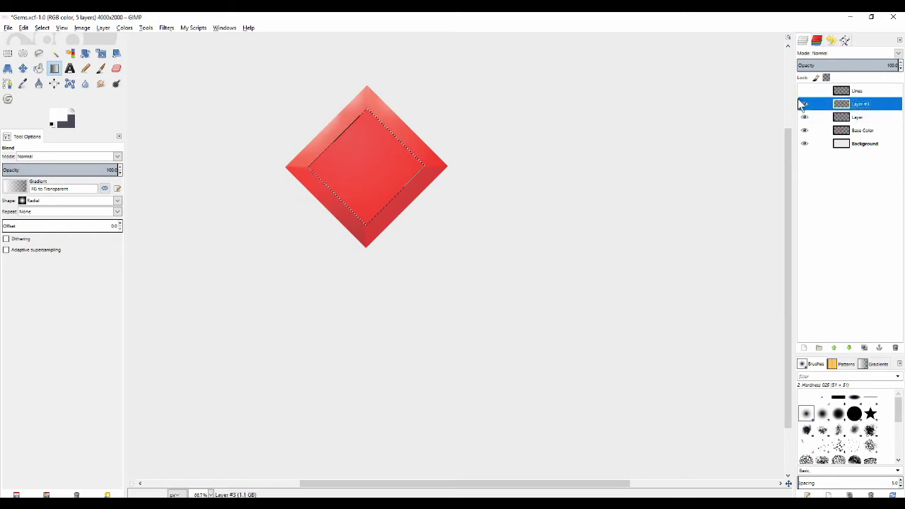
click(804, 104)
Try radial near-white gradients of different lengths across the selected inner facet, undoing each one
drag(294, 68, 400, 242)
key(ctrl+z)
drag(338, 111, 374, 165)
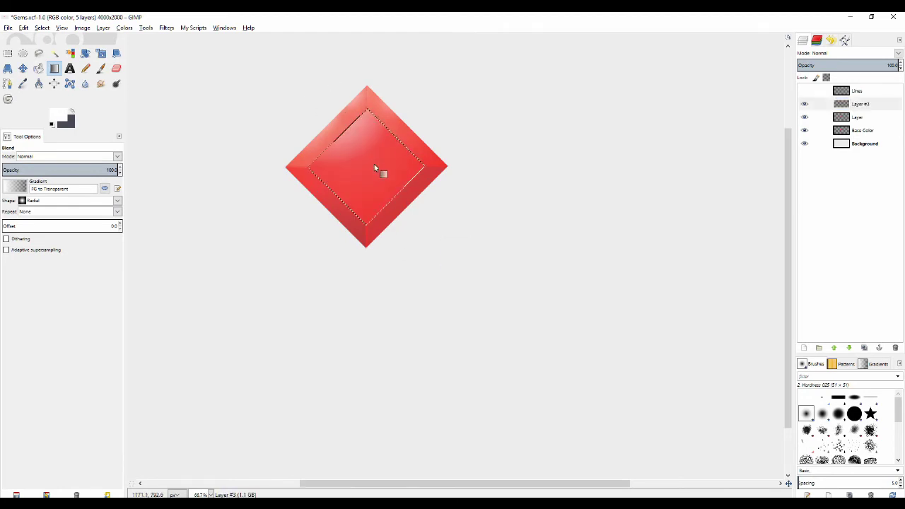
key(ctrl+z)
drag(321, 81, 419, 216)
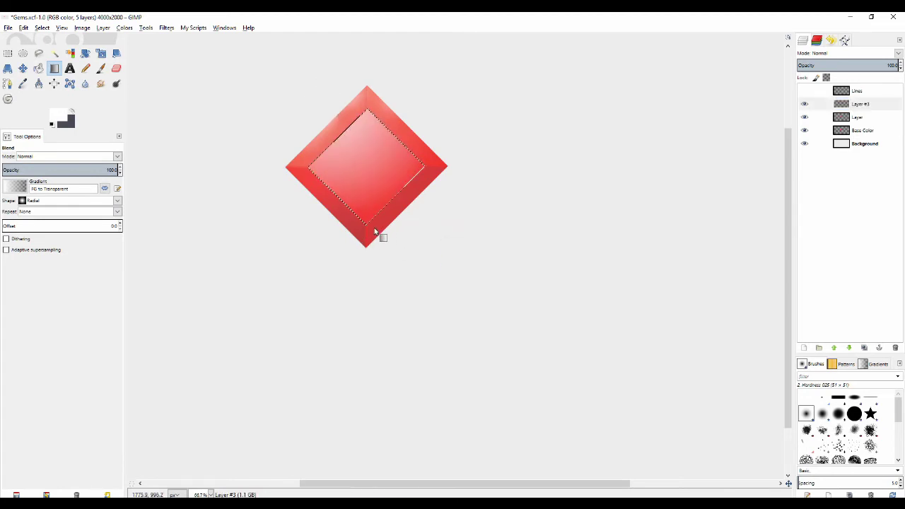
key(ctrl+z)
Apply a radial near-white to transparent gradient from outside the gem's upper-left edge to just past the inner facet's center
drag(316, 83, 376, 182)
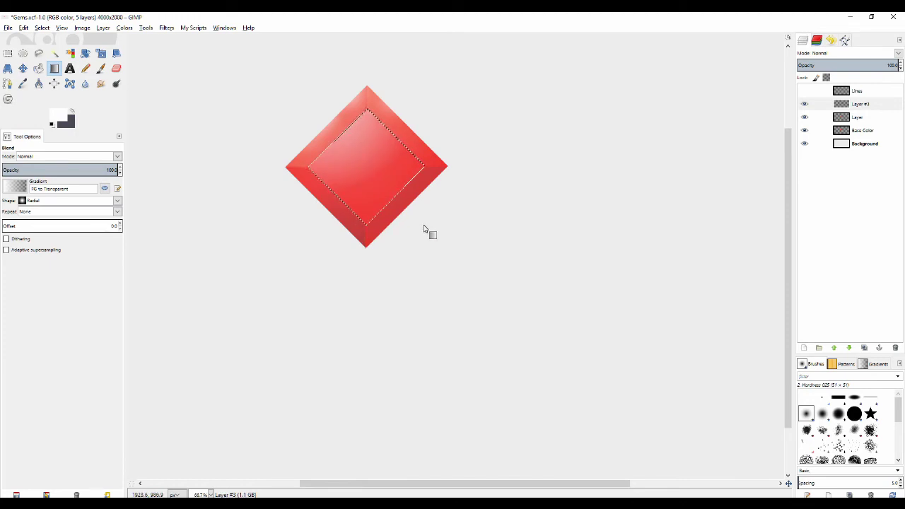
scroll(424, 229, up, 3)
scroll(424, 229, up, 1)
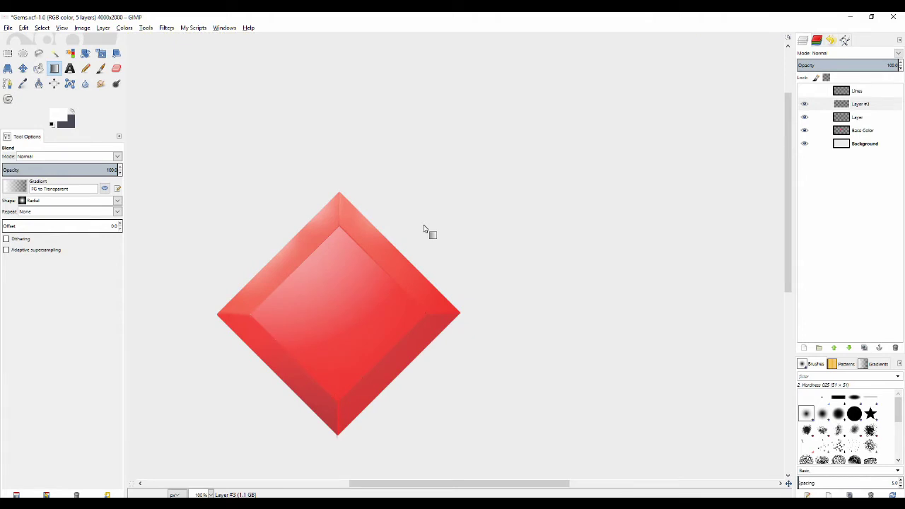
Try painting soft near-white Paintbrush strokes over the gem's upper-left bevel and inner facet, and undo them
drag(317, 266, 443, 202)
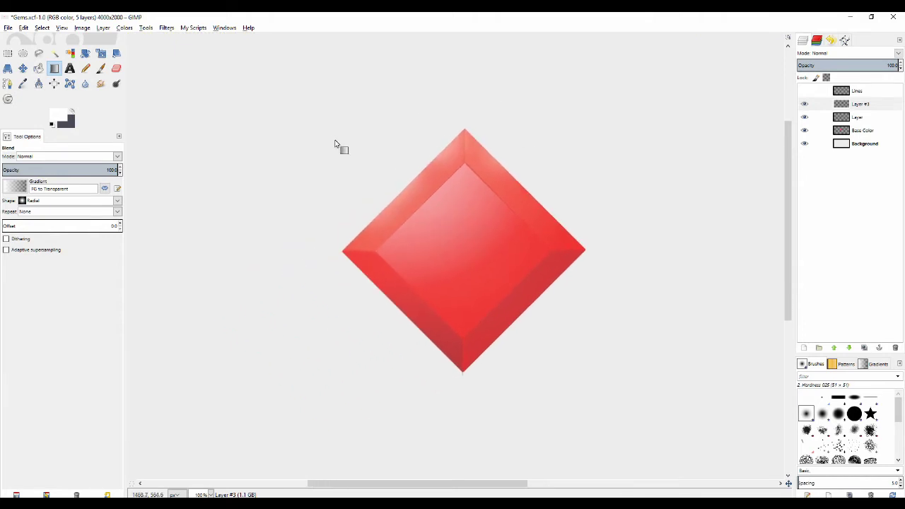
scroll(315, 189, down, 4)
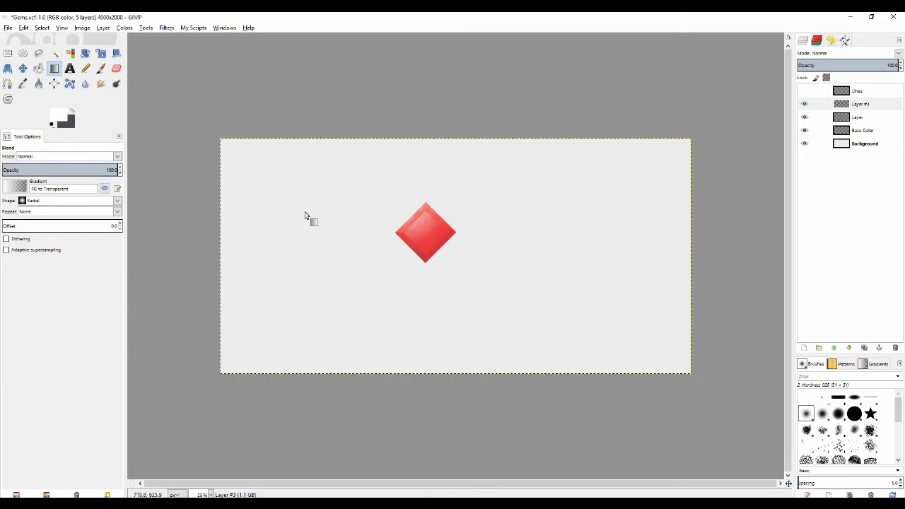
scroll(304, 218, up, 4)
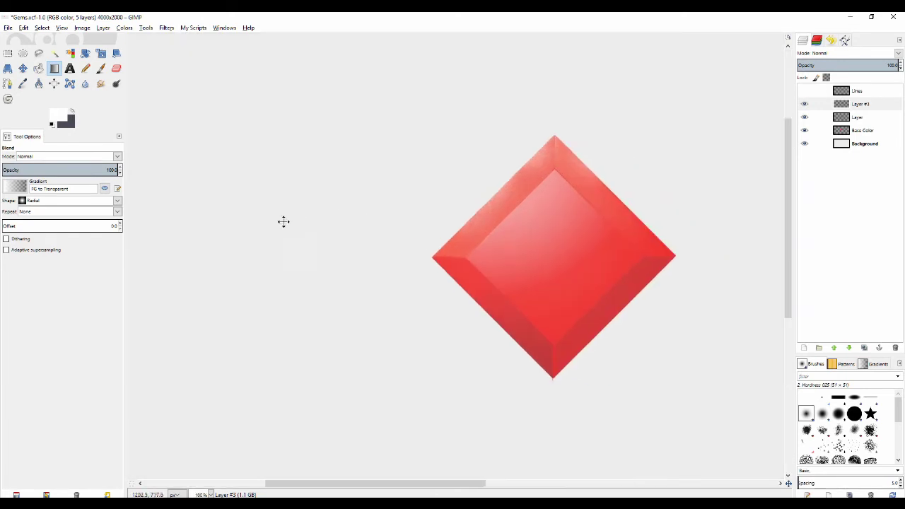
scroll(324, 230, down, 1)
scroll(319, 227, down, 1)
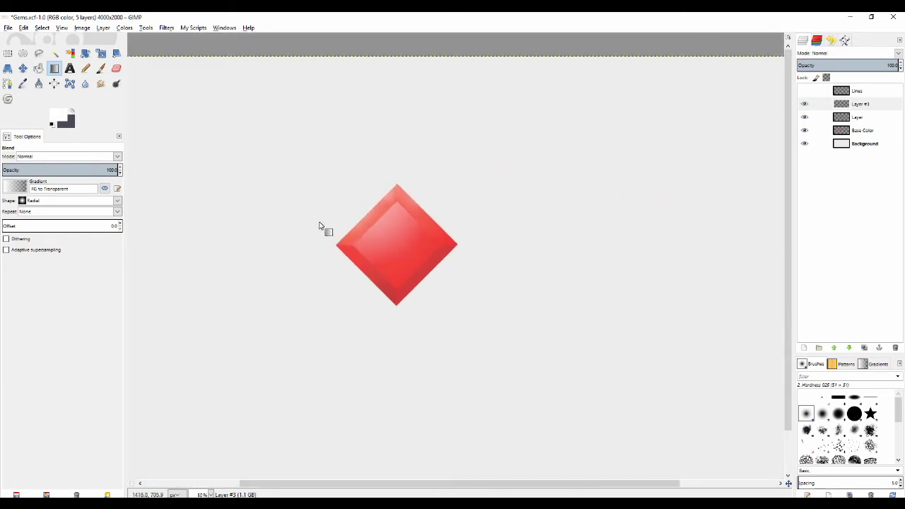
scroll(322, 227, up, 2)
key(p)
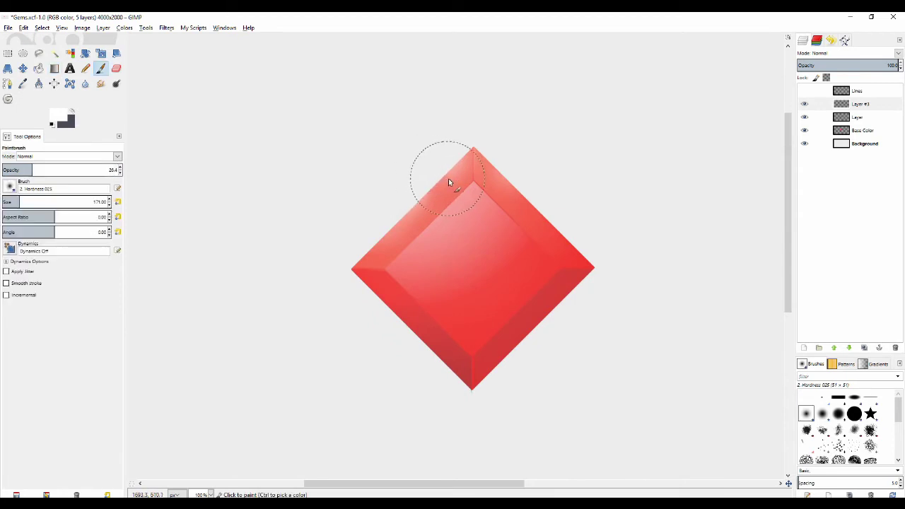
mouse_move(449, 179)
mouse_down()
mouse_move(401, 220)
mouse_move(444, 184)
mouse_move(425, 198)
mouse_up()
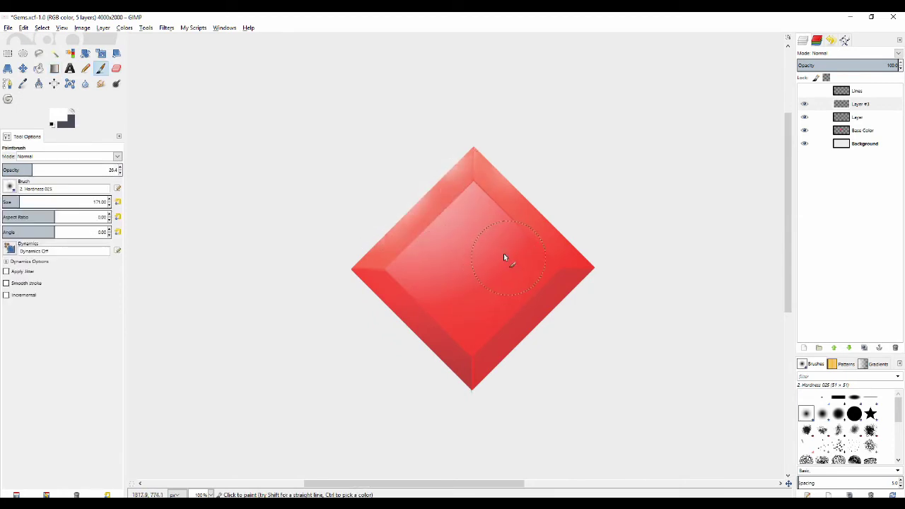
mouse_move(504, 253)
mouse_down()
mouse_move(438, 291)
mouse_move(442, 251)
mouse_up()
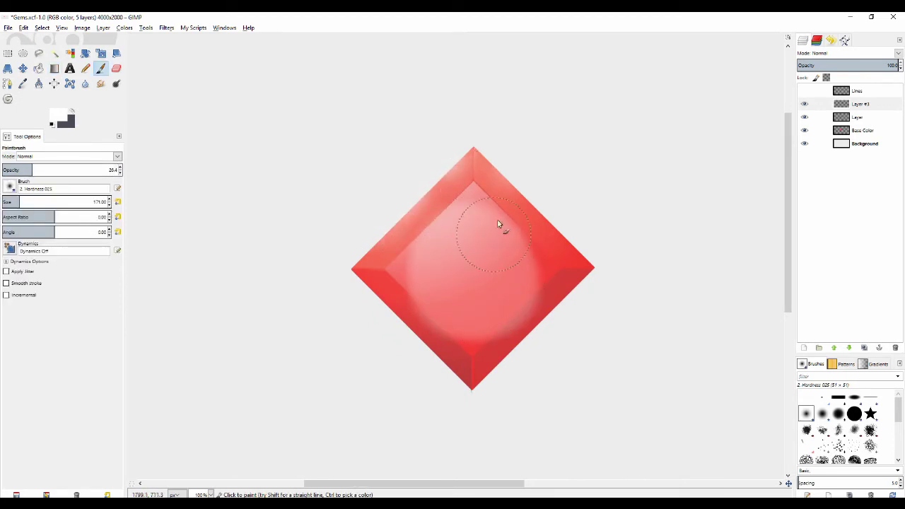
key(ctrl+z)
key(ctrl+z)
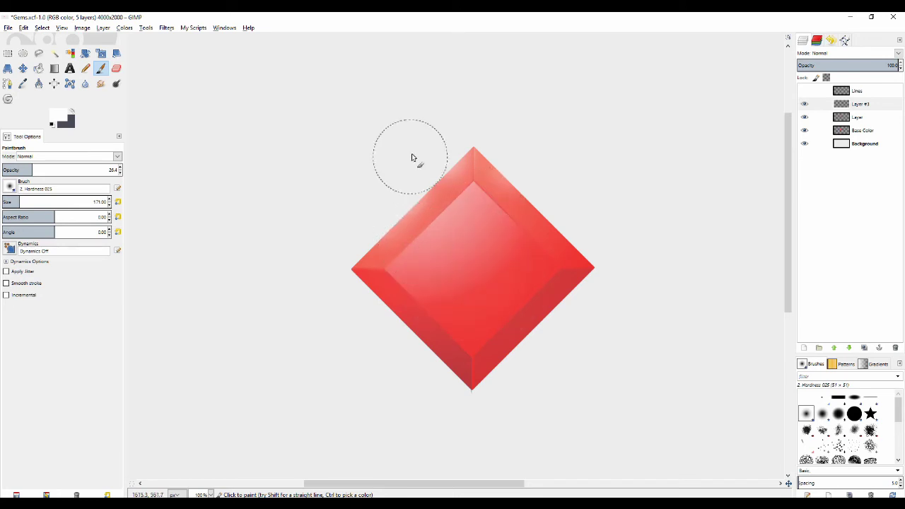
Undo the inner facet's radial gradient, show the facet selection's outline and grow the selection slightly
scroll(419, 141, down, 1)
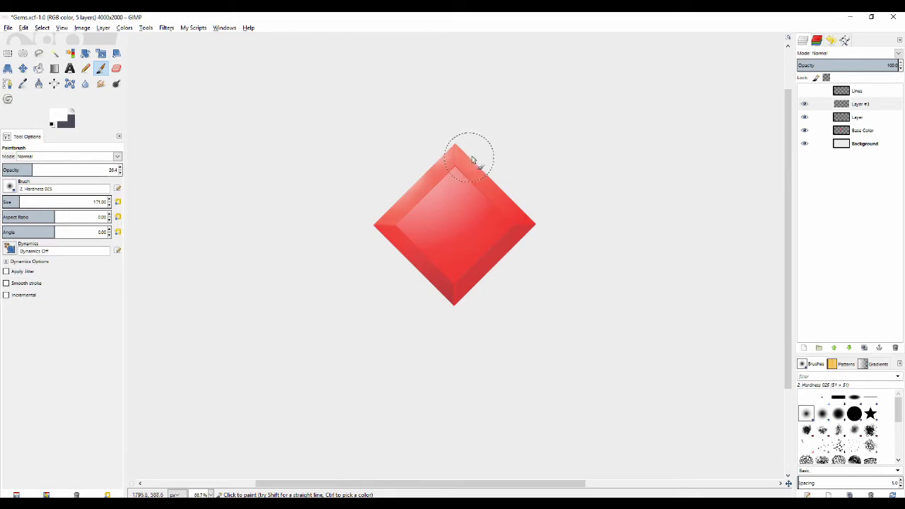
drag(409, 219, 396, 198)
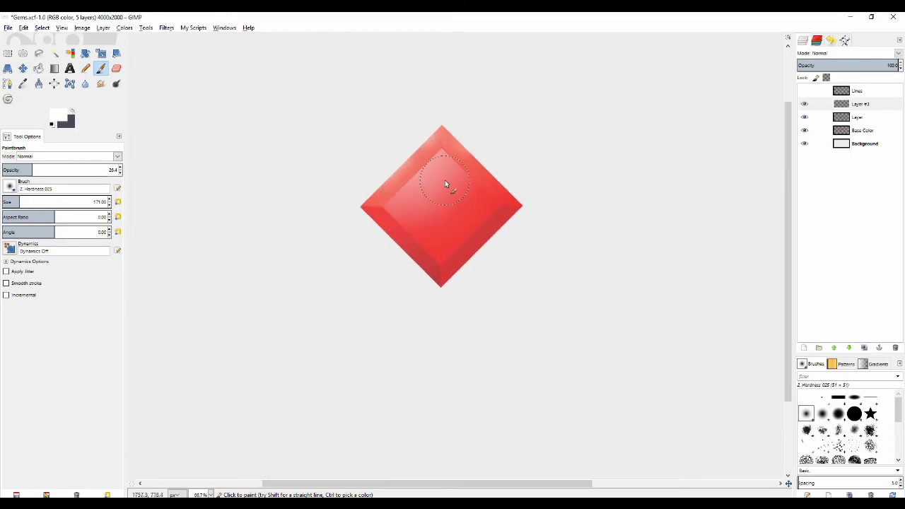
scroll(445, 181, up, 1)
scroll(429, 247, up, 1)
scroll(404, 254, left, 1)
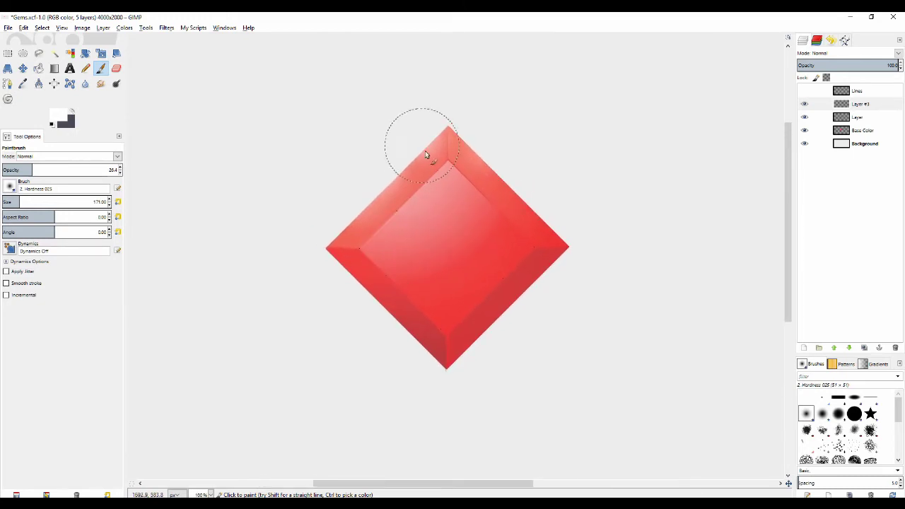
scroll(405, 218, up, 1)
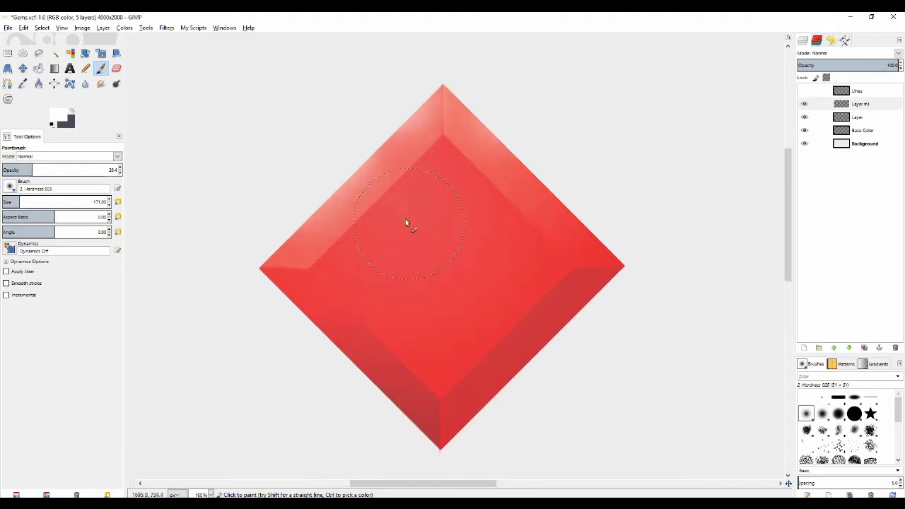
key(ctrl+t)
click(41, 28)
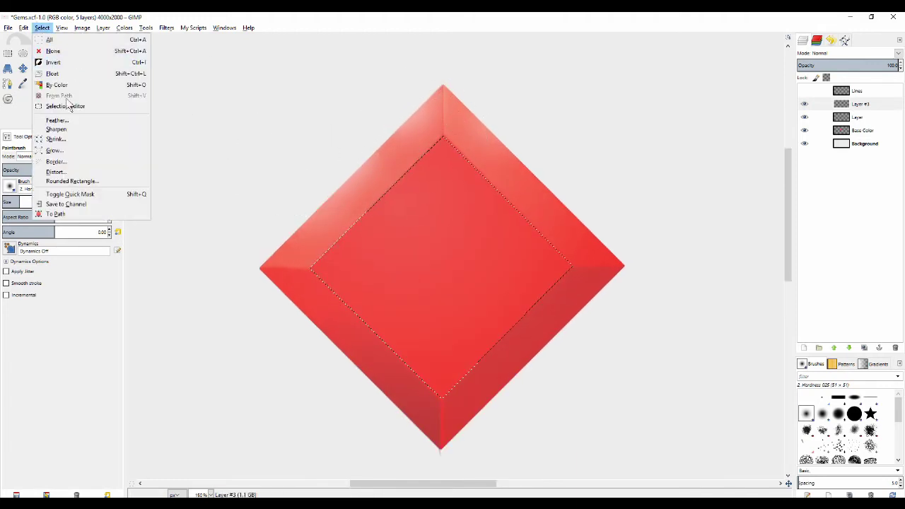
click(81, 157)
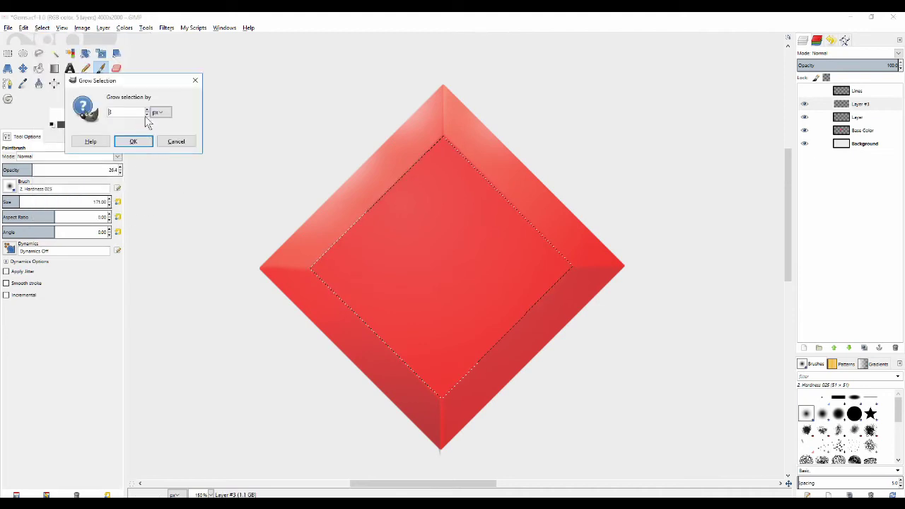
click(133, 141)
scroll(240, 223, right, 1)
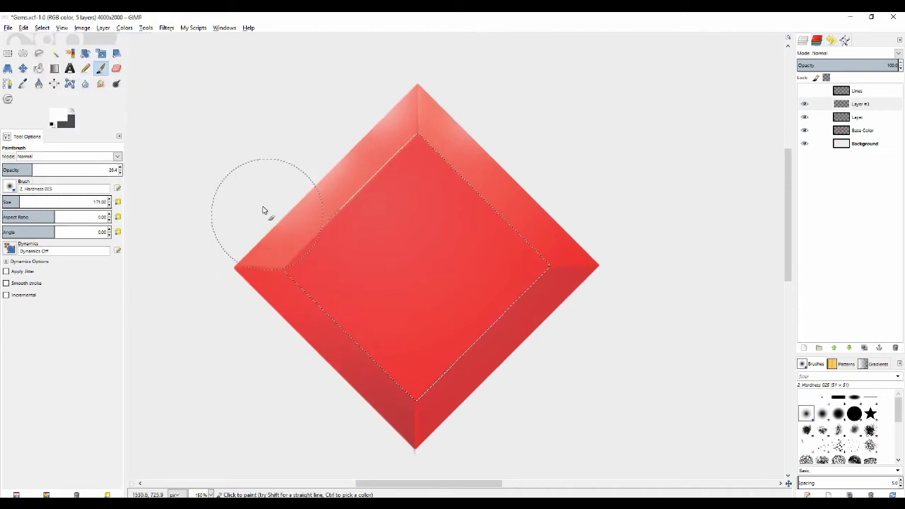
Try the radial near-white Blend gradient again in the enlarged facet selection, from outside the upper-left bevel to past its center
scroll(263, 210, down, 1)
click(55, 68)
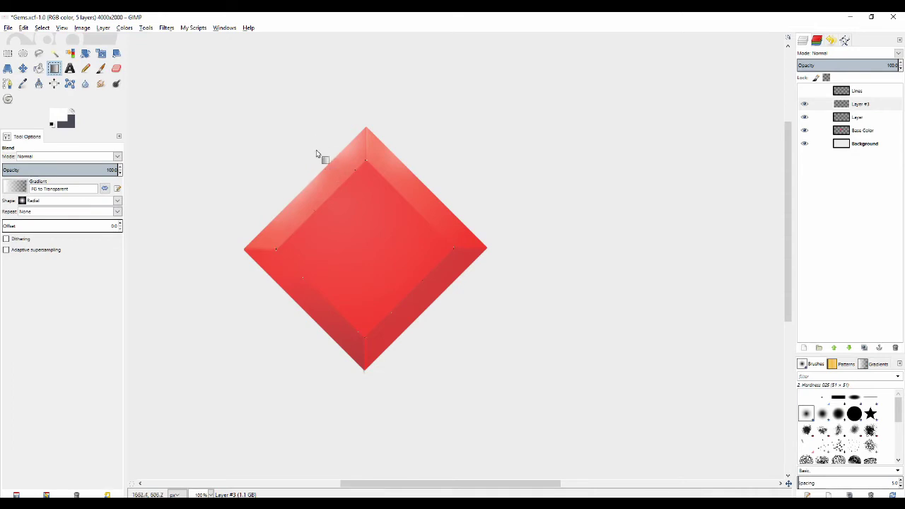
drag(317, 154, 407, 258)
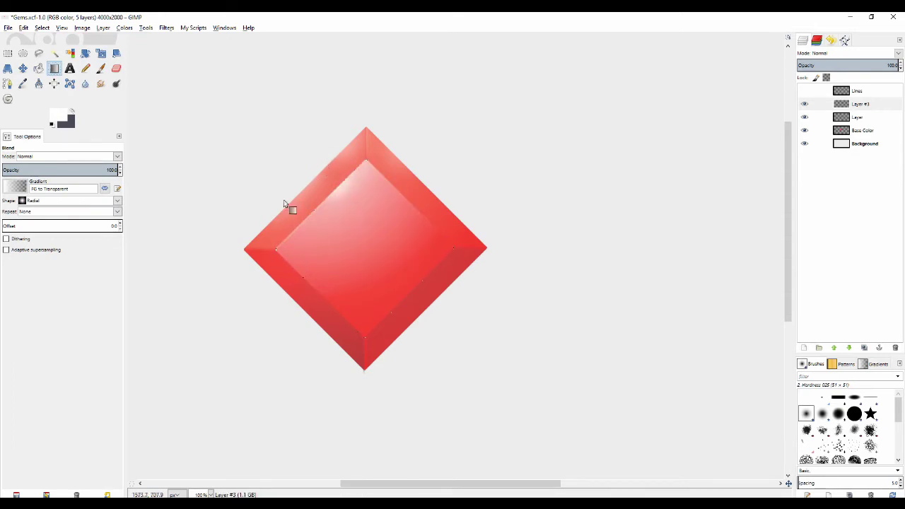
scroll(280, 230, down, 2)
scroll(289, 233, up, 2)
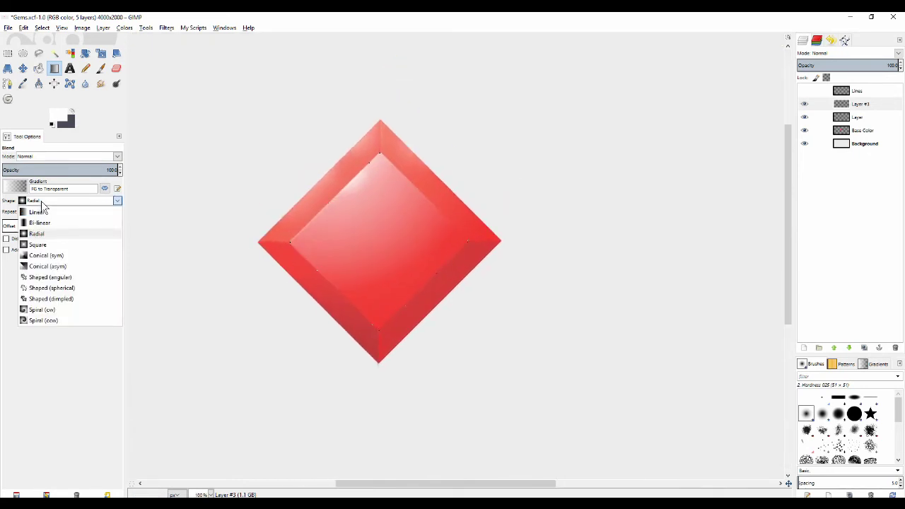
Try a full-opacity bi-linear near-white gradient across the inner facet, test a lower layer opacity, and undo the gradient
click(40, 223)
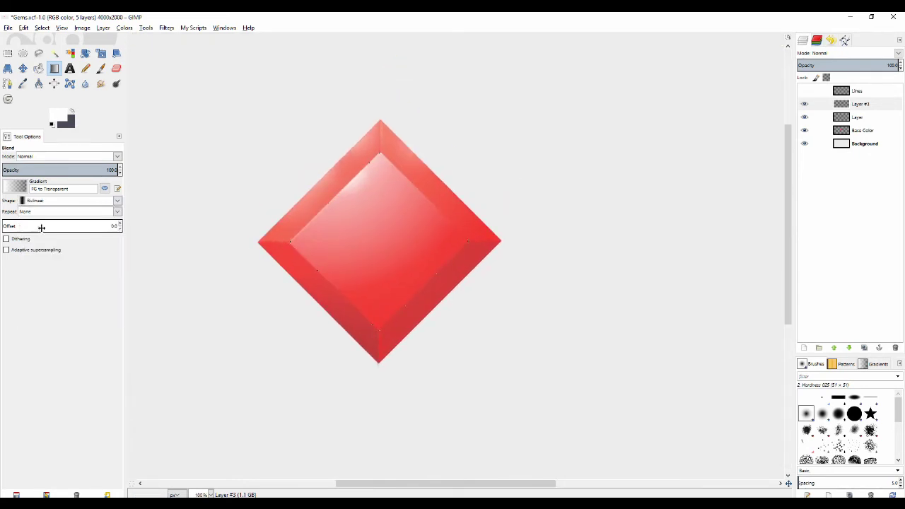
scroll(262, 233, down, 1)
drag(283, 259, 373, 267)
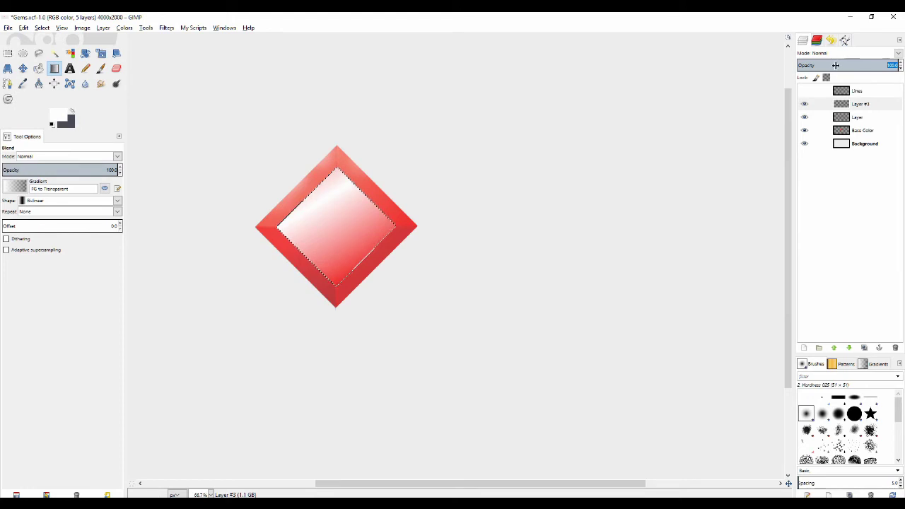
click(835, 66)
drag(852, 67, 902, 80)
drag(442, 226, 446, 223)
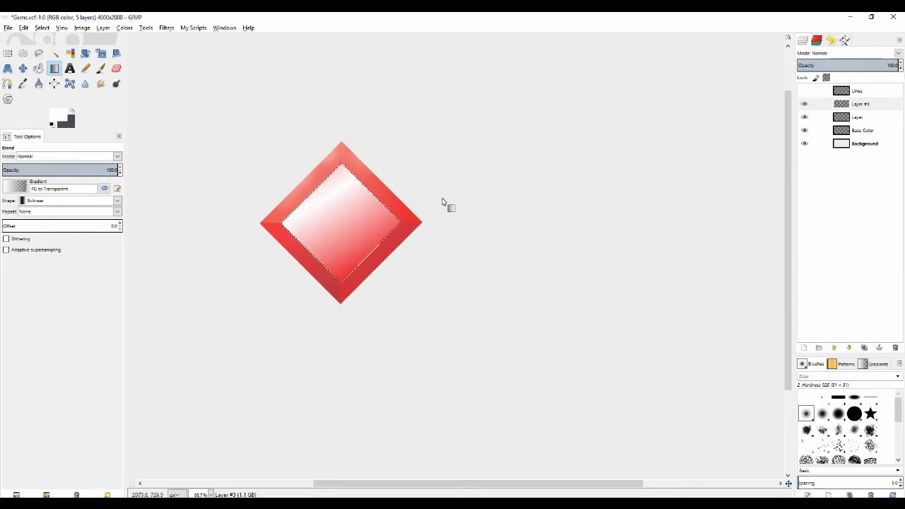
key(ctrl+z)
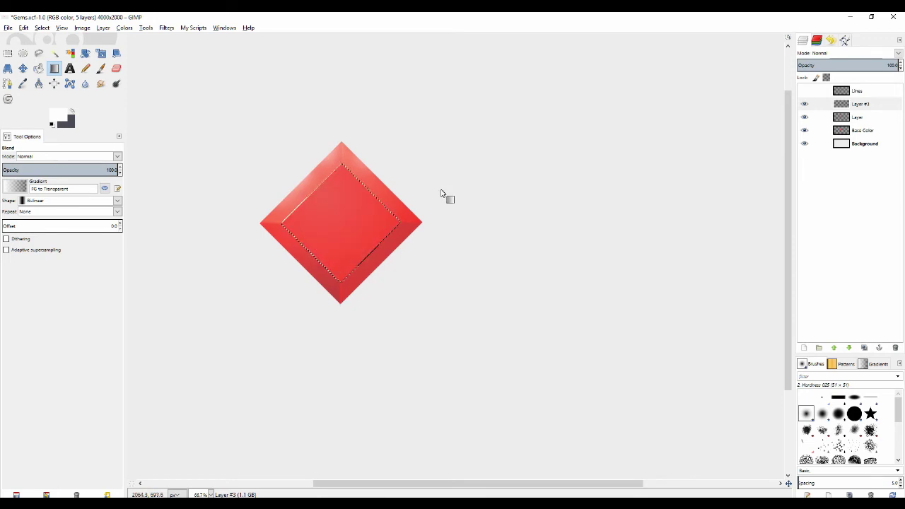
Set the Blend tool's opacity to 31.7 and try bi-linear gradients of different lengths across the inner facet, undoing unwanted ones
click(39, 170)
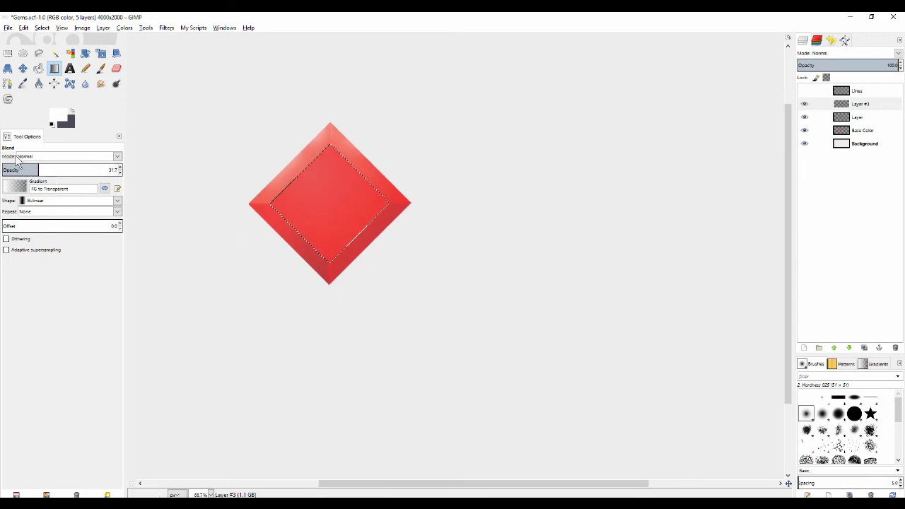
drag(320, 182, 345, 236)
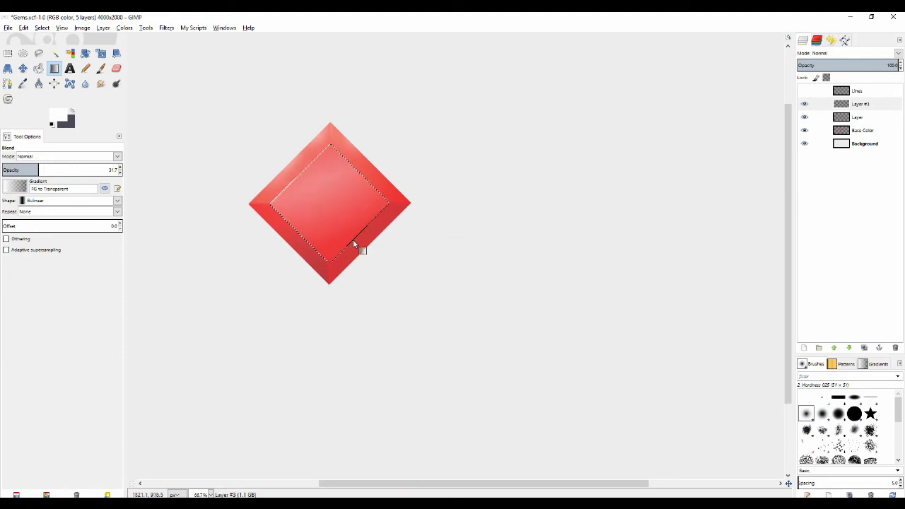
key(ctrl+z)
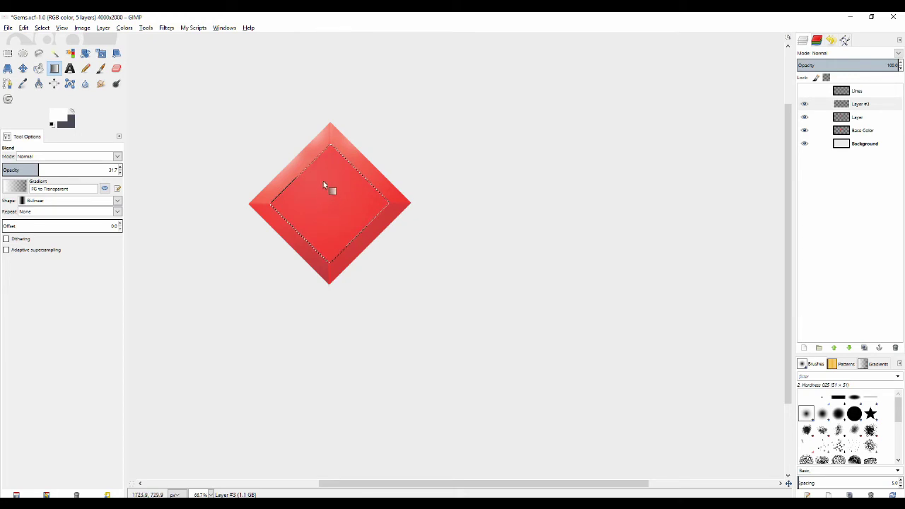
drag(324, 181, 365, 253)
drag(326, 183, 341, 220)
scroll(318, 270, down, 1)
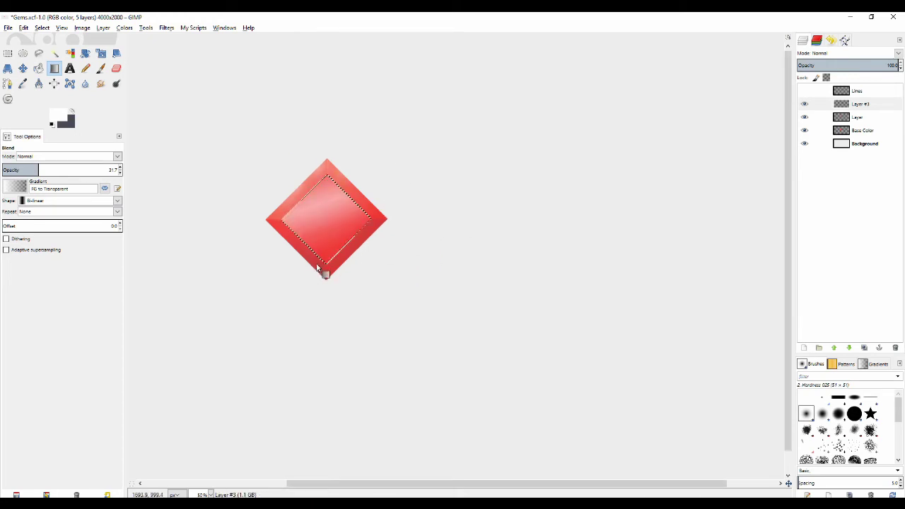
scroll(327, 217, down, 2)
scroll(343, 202, up, 3)
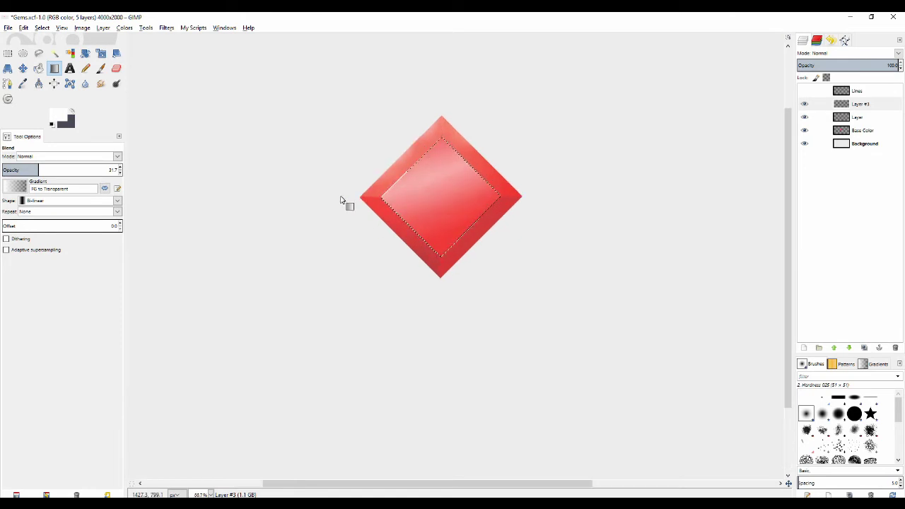
scroll(343, 202, down, 2)
scroll(343, 203, up, 2)
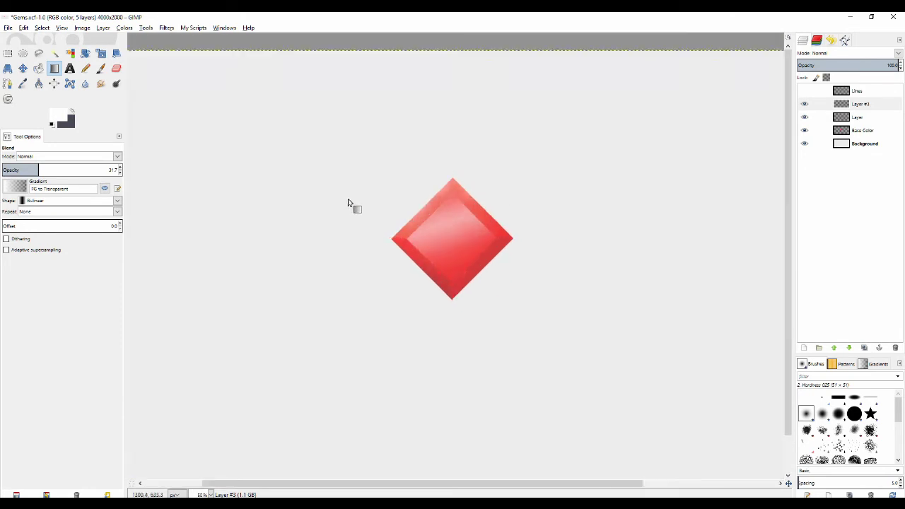
drag(344, 200, 259, 156)
key(ctrl+z)
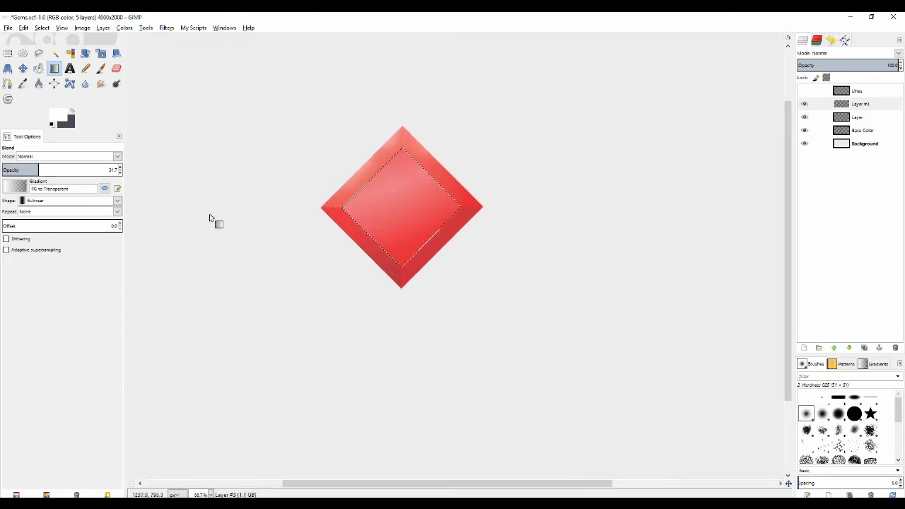
Replace the remaining bi-linear gradient with a Square one from near the inner facet's center to beyond the gem's lower-right edge
click(56, 204)
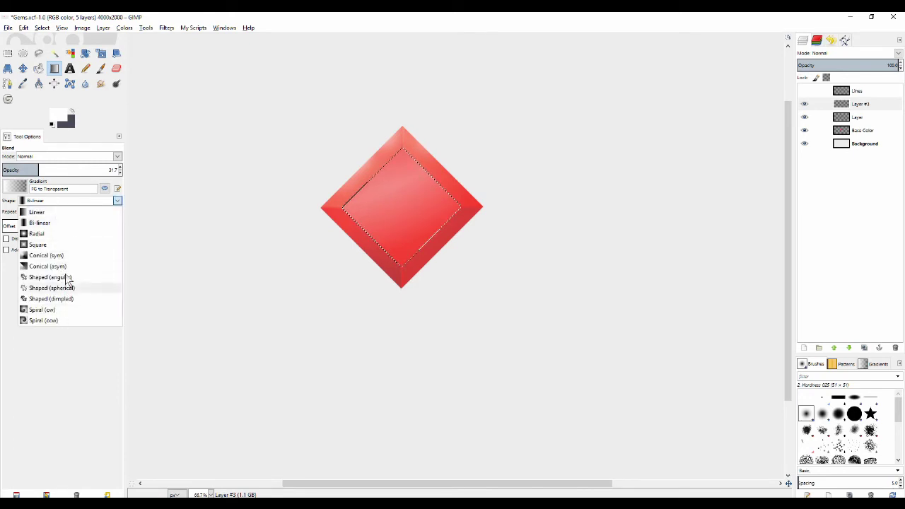
click(58, 247)
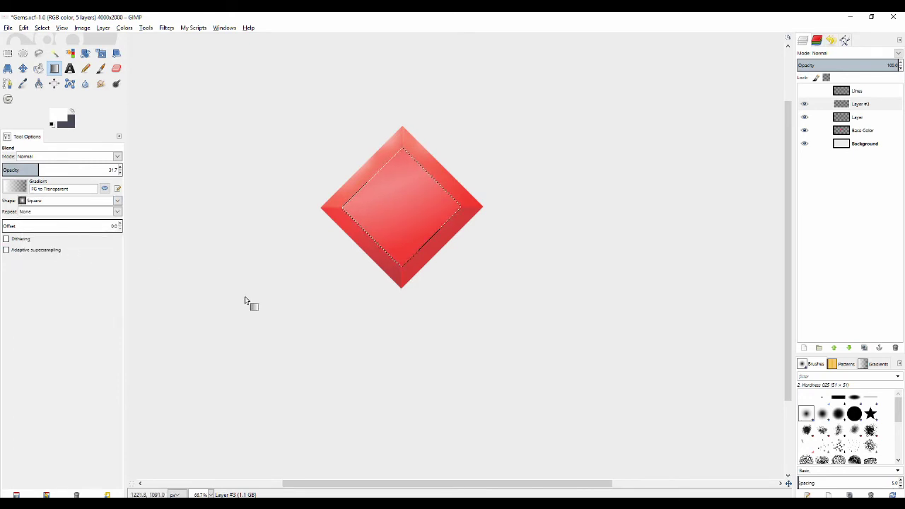
drag(367, 260, 336, 259)
key(ctrl+z)
drag(371, 201, 436, 276)
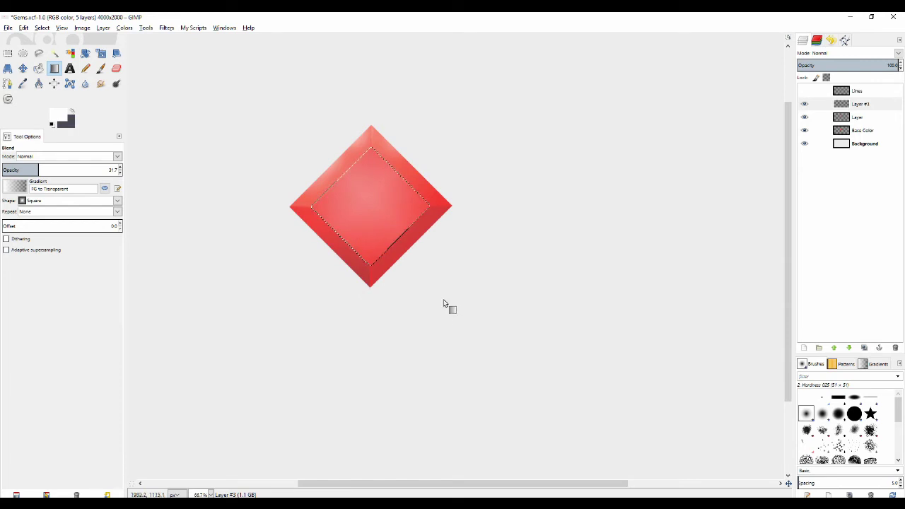
Add two more white square gradients from the centre of the gem's selected inner facet on Layer #3
drag(370, 196, 449, 268)
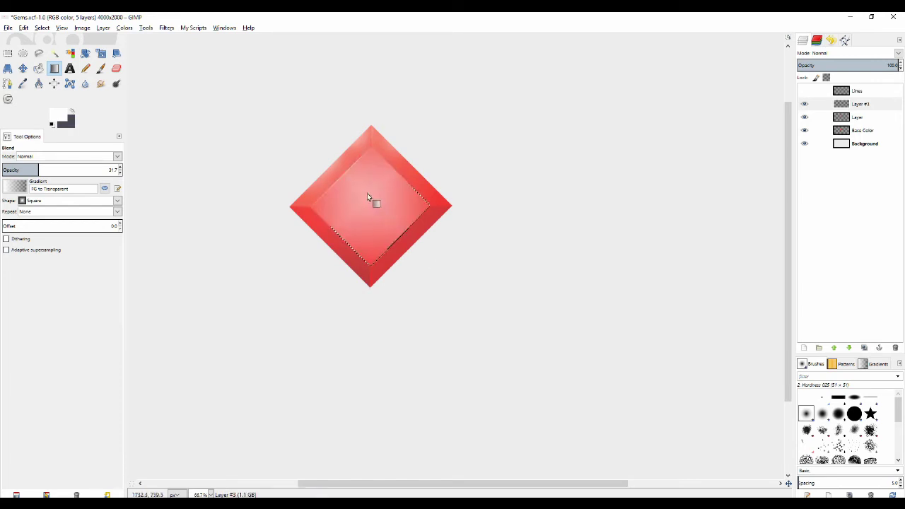
drag(367, 193, 452, 251)
scroll(399, 276, down, 1)
scroll(364, 289, down, 2)
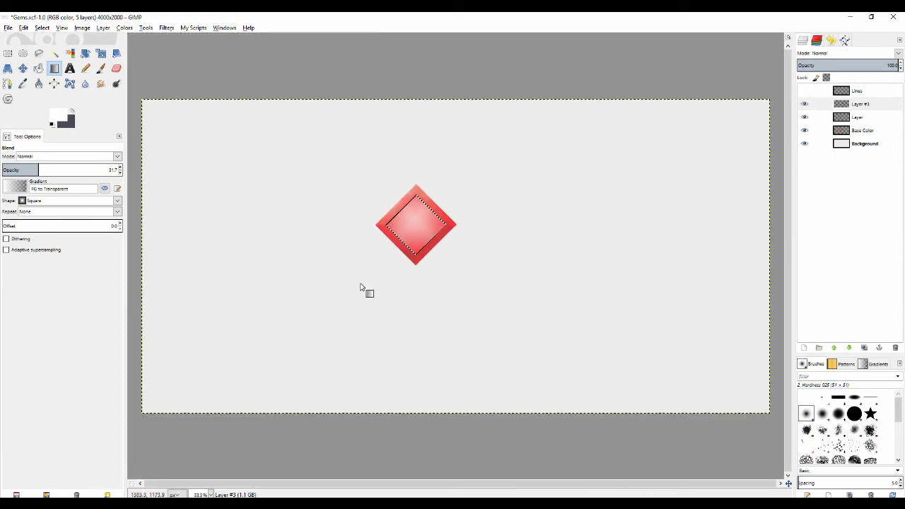
scroll(365, 287, up, 3)
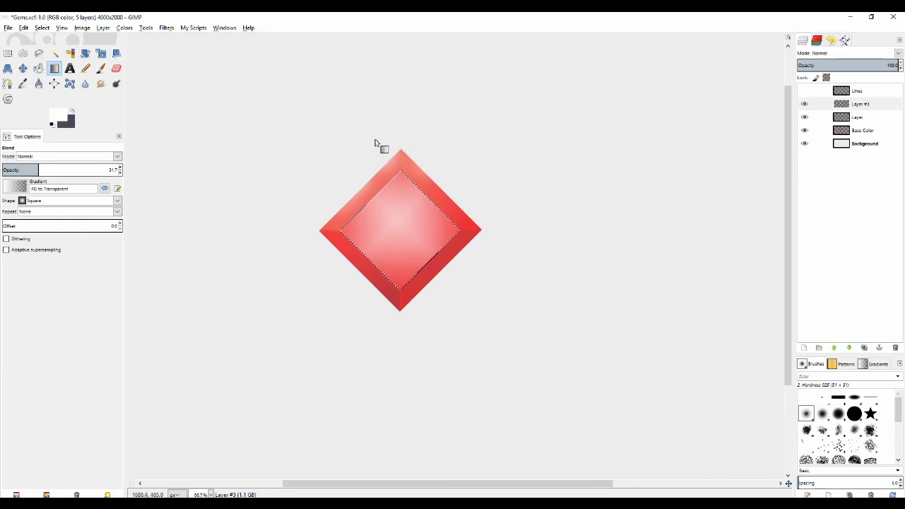
Undo the square gradients on the gem's inner facet until its plain red fill is restored
key(ctrl+z)
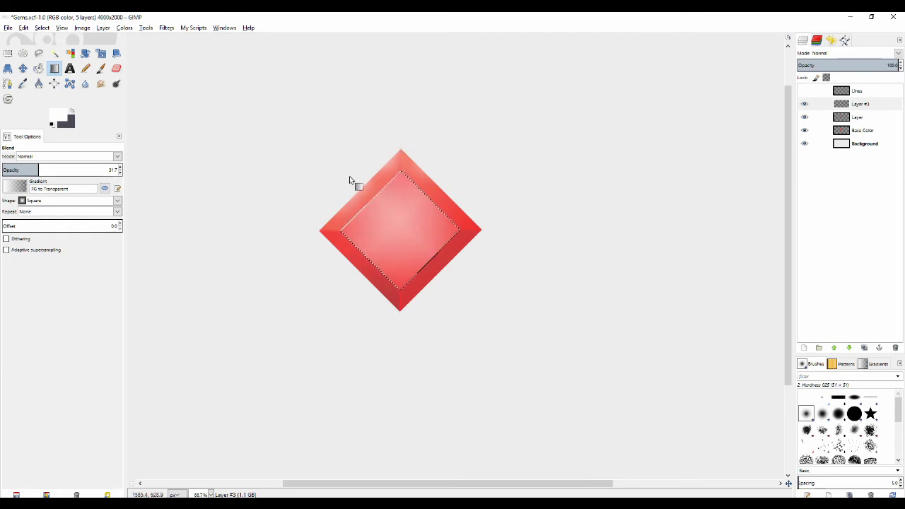
key(ctrl+z)
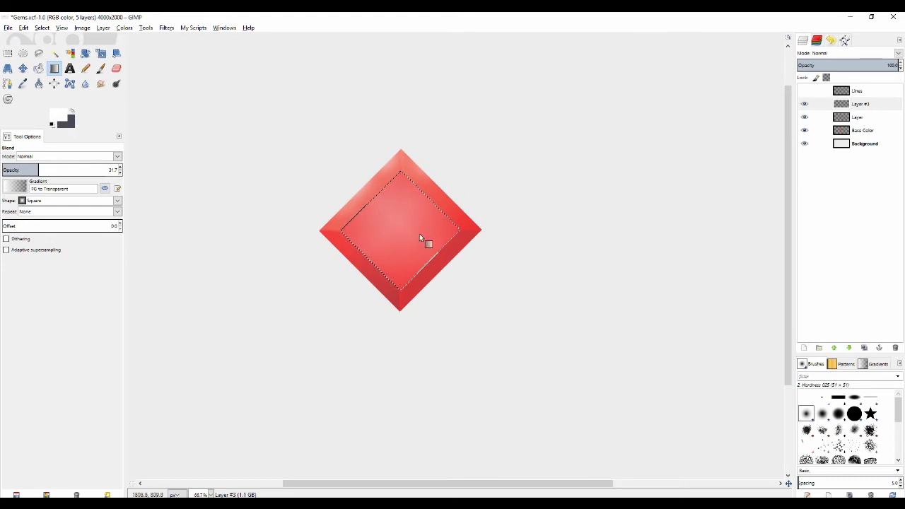
key(ctrl+z)
drag(406, 241, 404, 226)
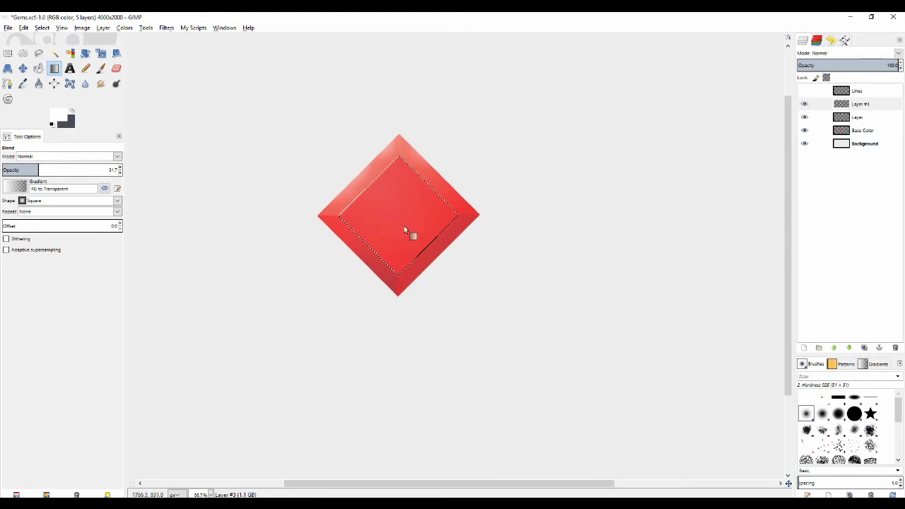
Shade the inner facet with two white Radial gradients starting from its upper-left edge, and clear the selection
click(35, 203)
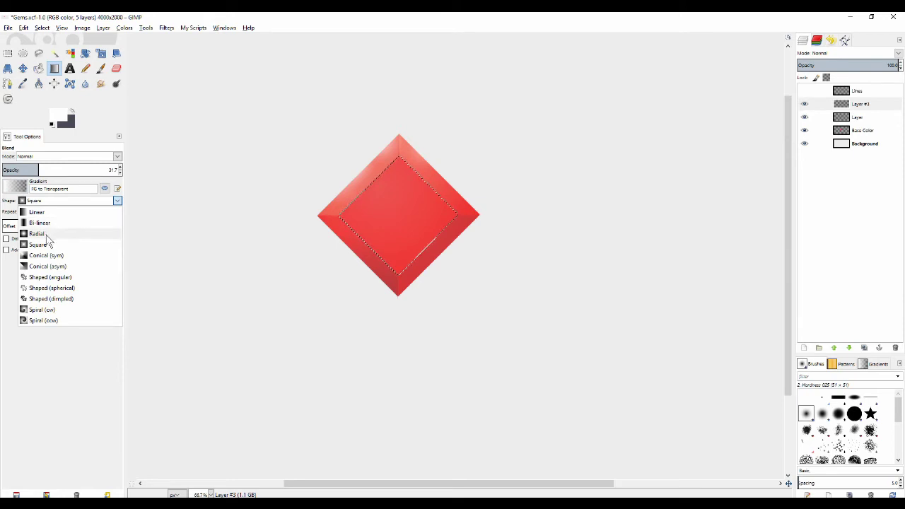
click(46, 237)
scroll(387, 109, down, 3)
drag(356, 128, 503, 281)
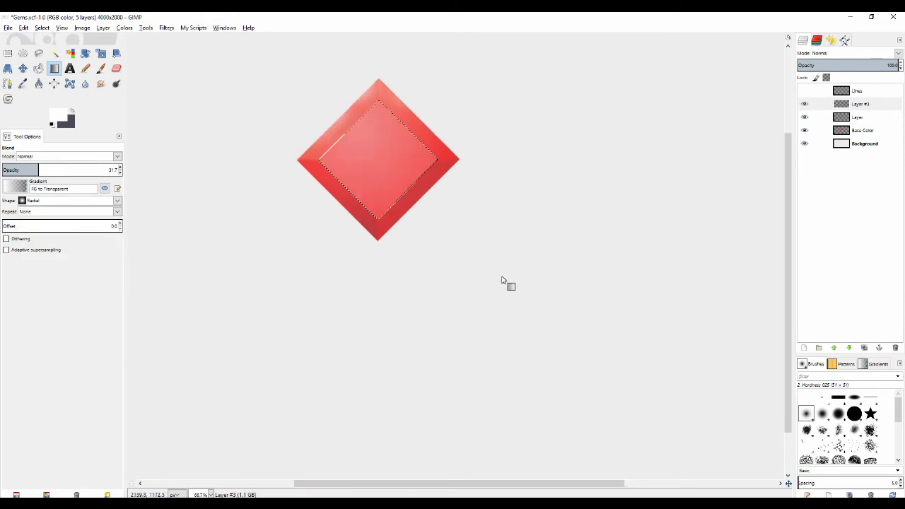
drag(356, 128, 314, 222)
scroll(356, 267, down, 2)
scroll(349, 221, up, 1)
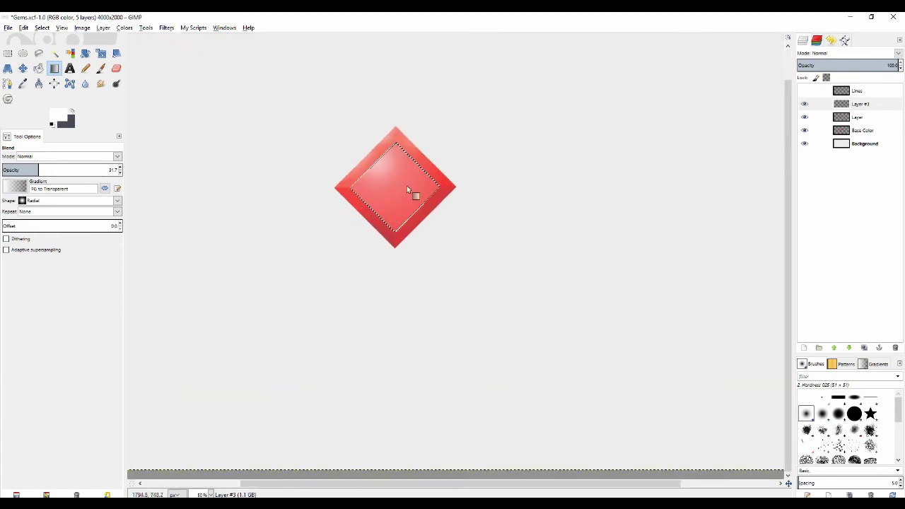
key(ctrl+shift+a)
scroll(367, 157, up, 2)
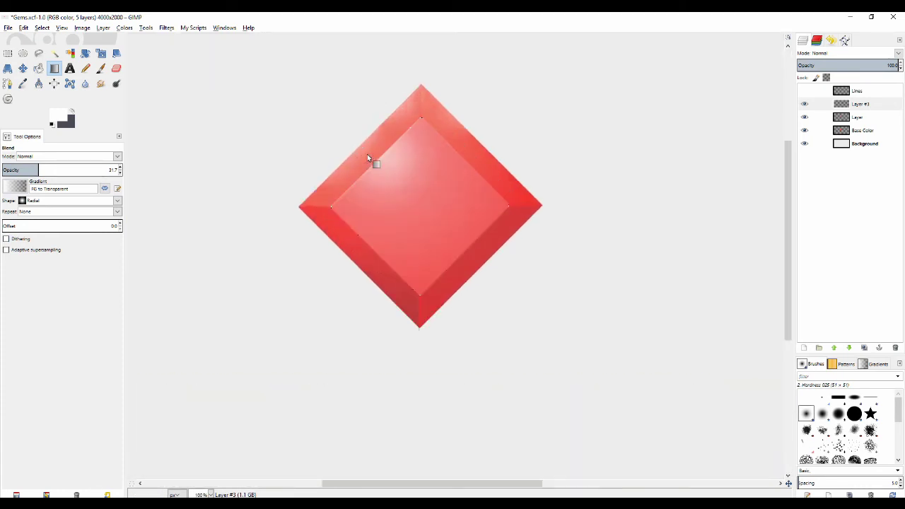
scroll(367, 155, down, 2)
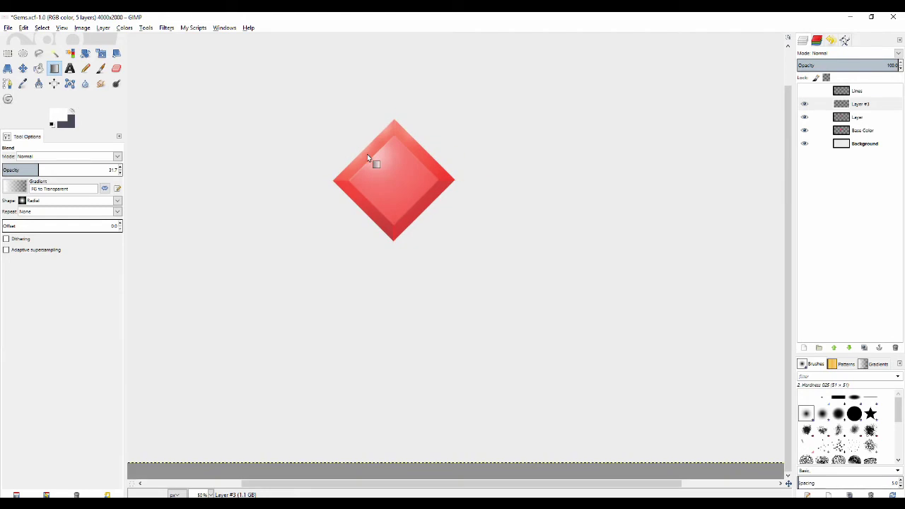
scroll(350, 228, down, 3)
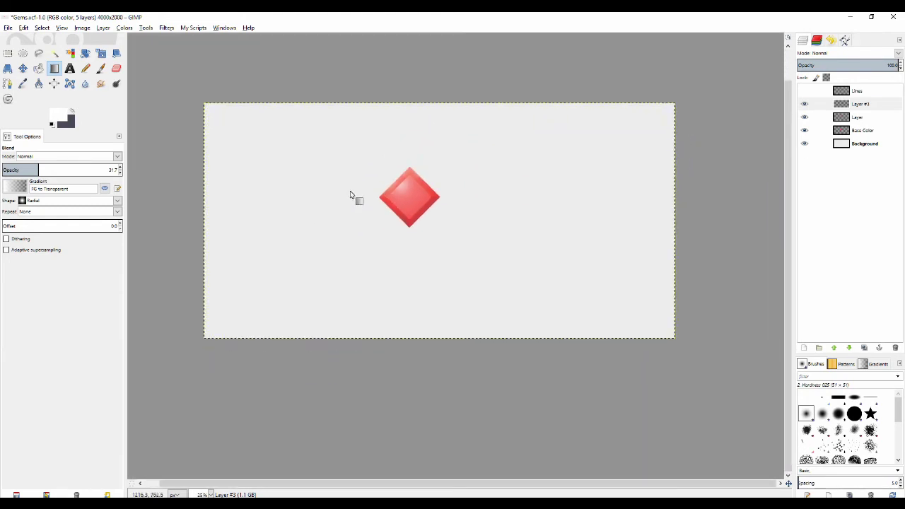
Dab a soft white highlight on the inner facet's upper-left edge with the Paintbrush at size 101
scroll(354, 197, up, 5)
scroll(362, 209, up, 1)
key(p)
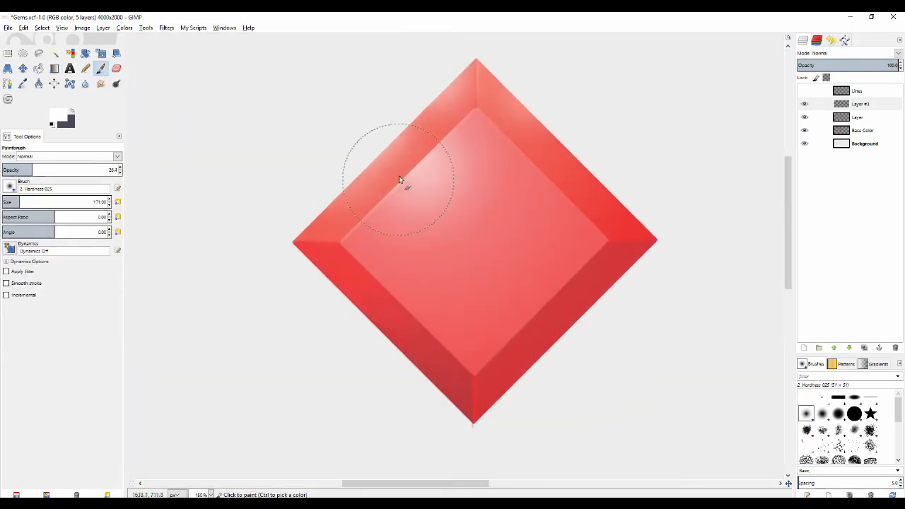
key(bracketleft)
key(bracketleft)
key(bracketleft)
key(bracketleft)
key(bracketleft)
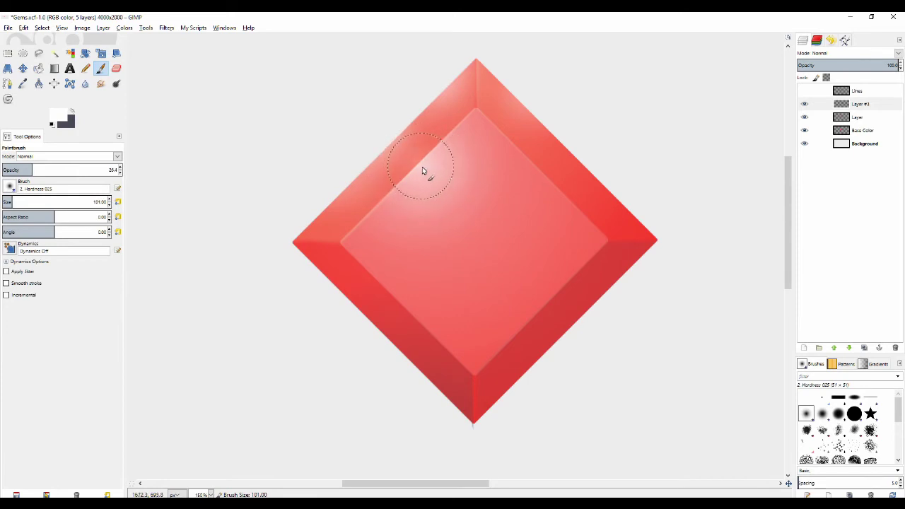
click(422, 168)
Try broad white highlights across the gem's facets with the Paintbrush at size 211, and undo the strokes
key(bracketright)
key(bracketright)
key(bracketright)
key(bracketright)
key(bracketright)
key(bracketright)
key(bracketright)
mouse_move(443, 121)
mouse_down()
mouse_move(424, 195)
mouse_move(531, 153)
mouse_move(447, 323)
mouse_move(529, 329)
mouse_move(429, 147)
mouse_up()
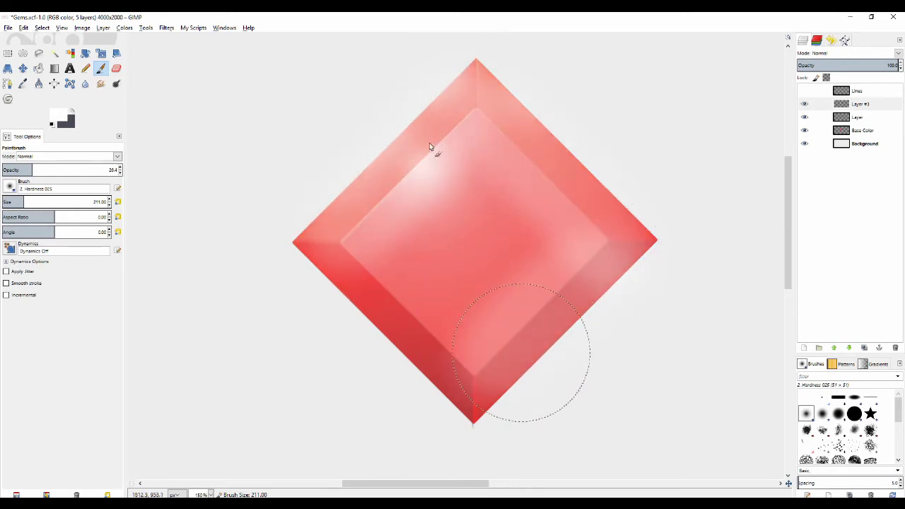
key(ctrl+z)
key(ctrl+z)
key(ctrl+z)
Paint a soft white glow near the inner facet's left corner with the Paintbrush enlarged to size 271
scroll(429, 148, down, 1)
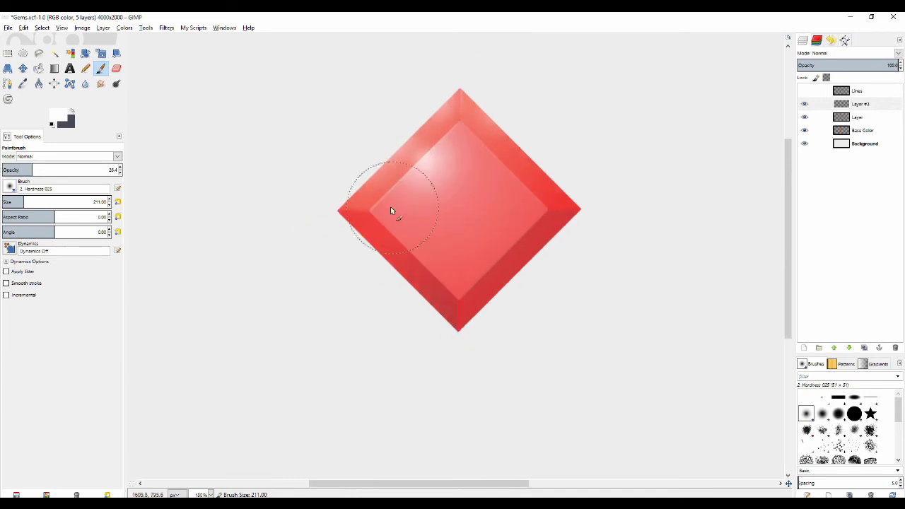
scroll(390, 211, down, 1)
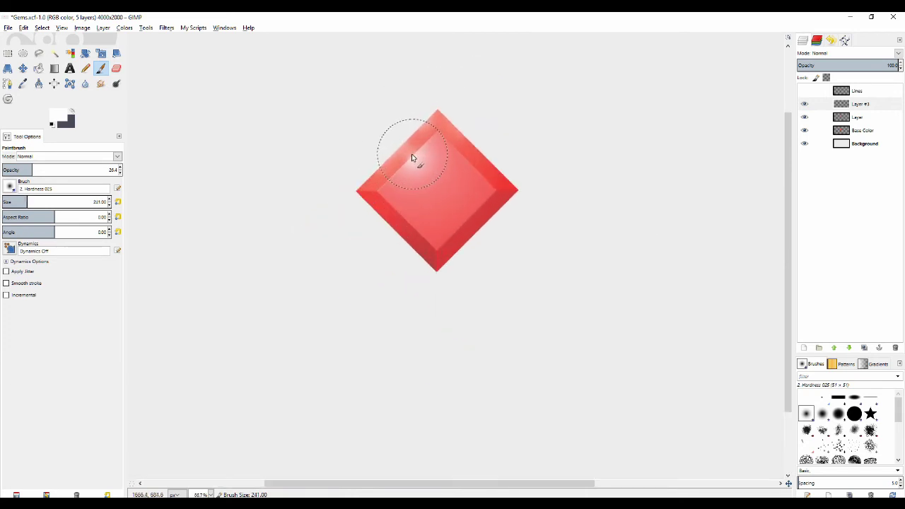
key(])
key(])
key(])
mouse_move(424, 148)
mouse_down()
mouse_move(452, 160)
mouse_move(395, 108)
mouse_move(380, 136)
mouse_up()
key(ctrl+z)
scroll(375, 283, down, 2)
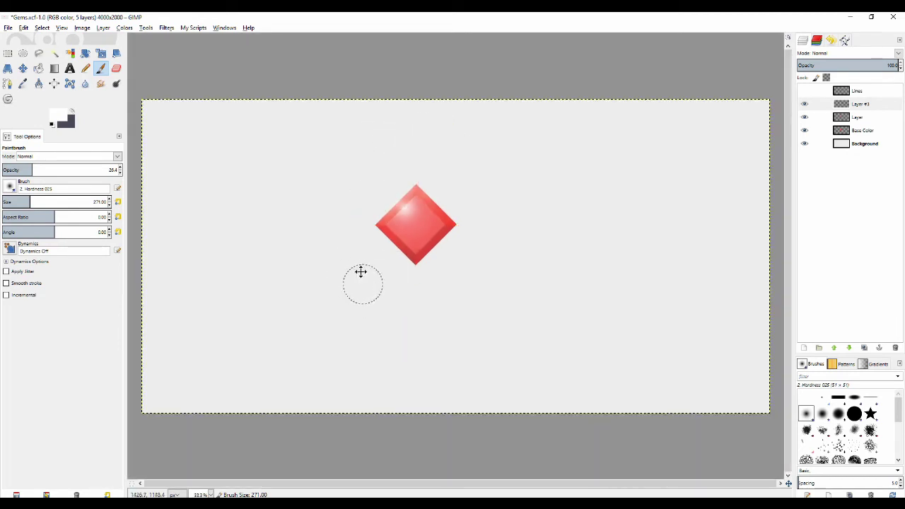
scroll(374, 239, up, 2)
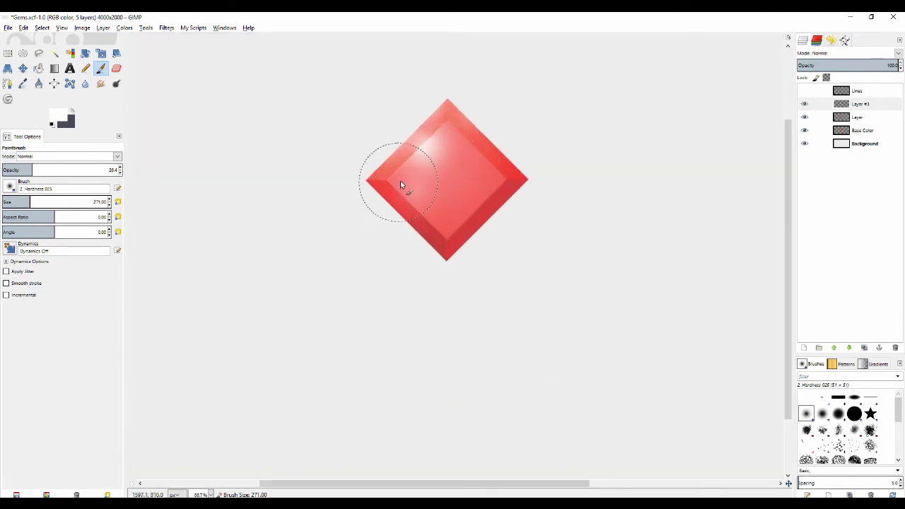
scroll(347, 251, down, 2)
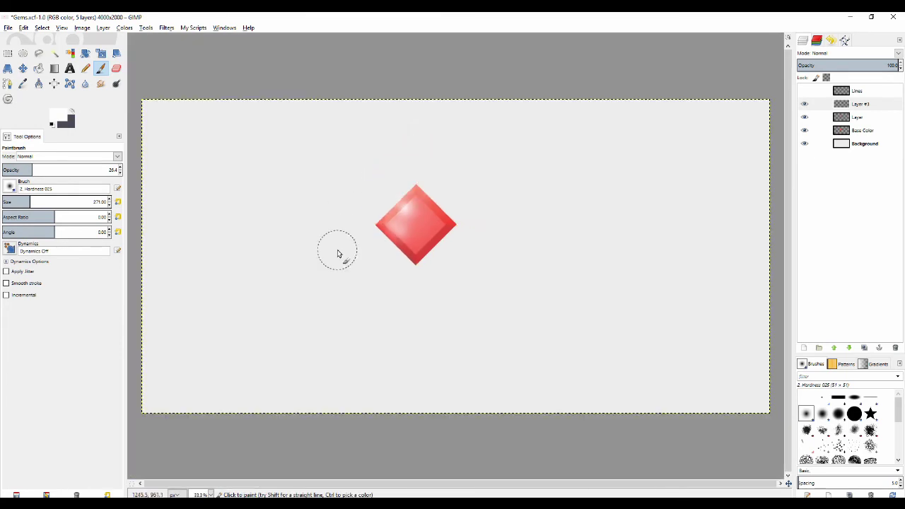
scroll(367, 221, up, 2)
drag(368, 221, 308, 254)
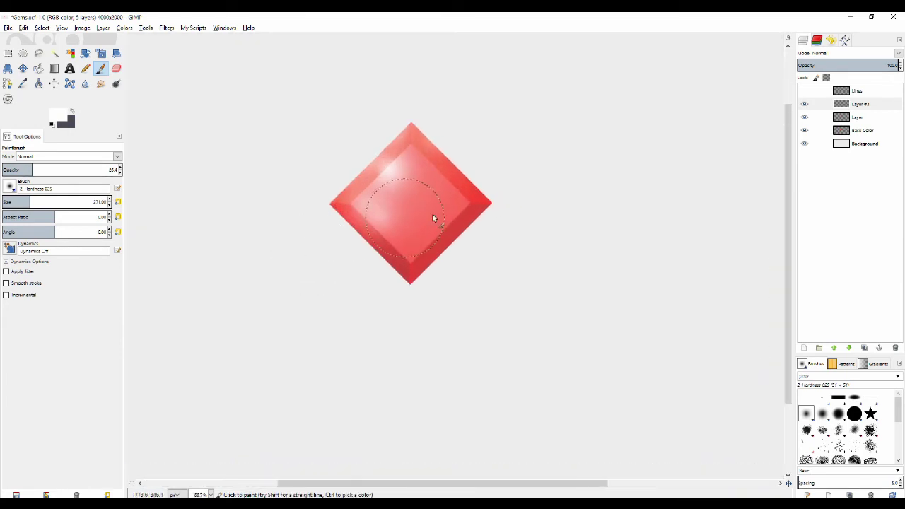
Reduce the Paintbrush size to 161
key([)
key([)
key([)
key([)
key([)
key([)
key([)
key([)
key([)
key([)
key([)
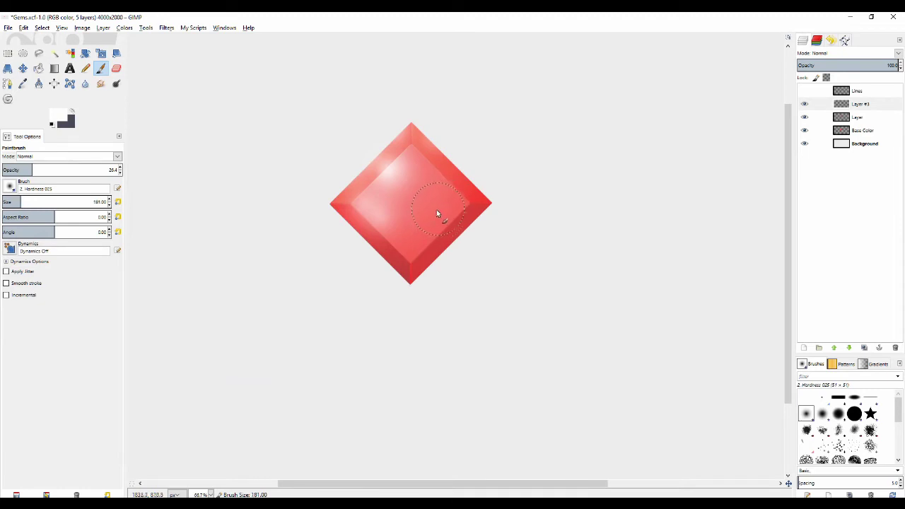
drag(410, 223, 397, 222)
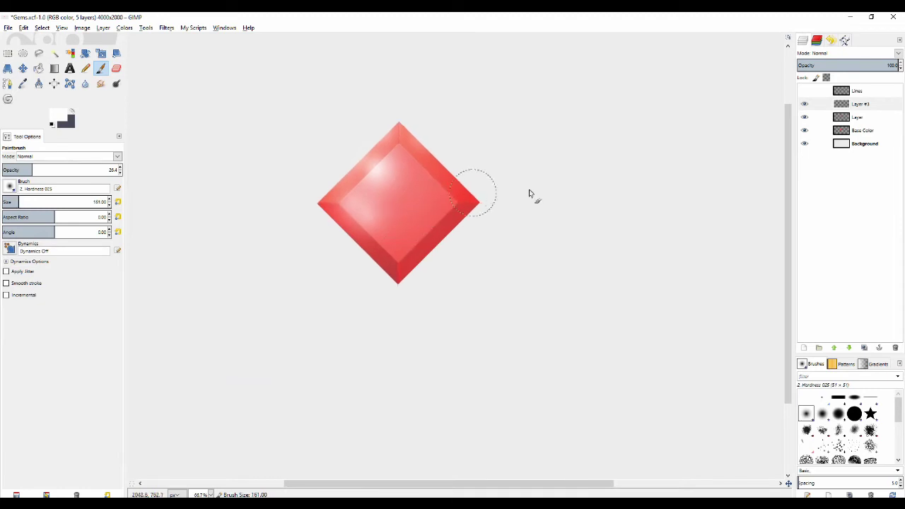
Make the Base Color layer active, and hide and show it to check its contribution to the gem
click(861, 135)
click(805, 131)
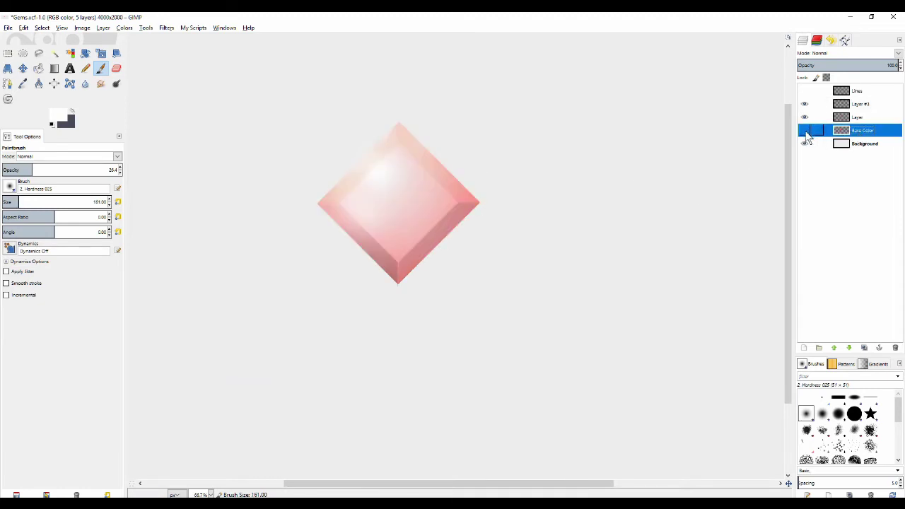
click(805, 130)
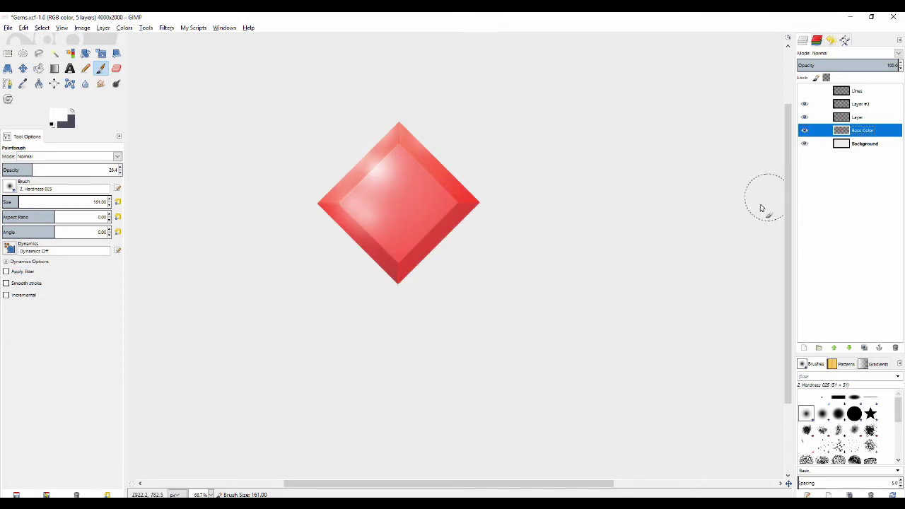
Make a Fuzzy Select selection along the gem's outline on the Base Color layer, briefly hiding Layer and Layer #3 to check the base
click(54, 54)
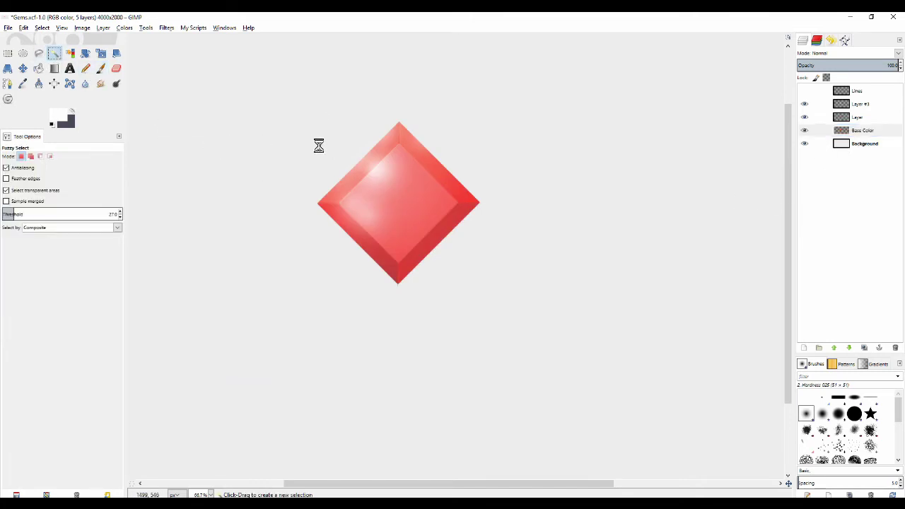
scroll(326, 168, up, 2)
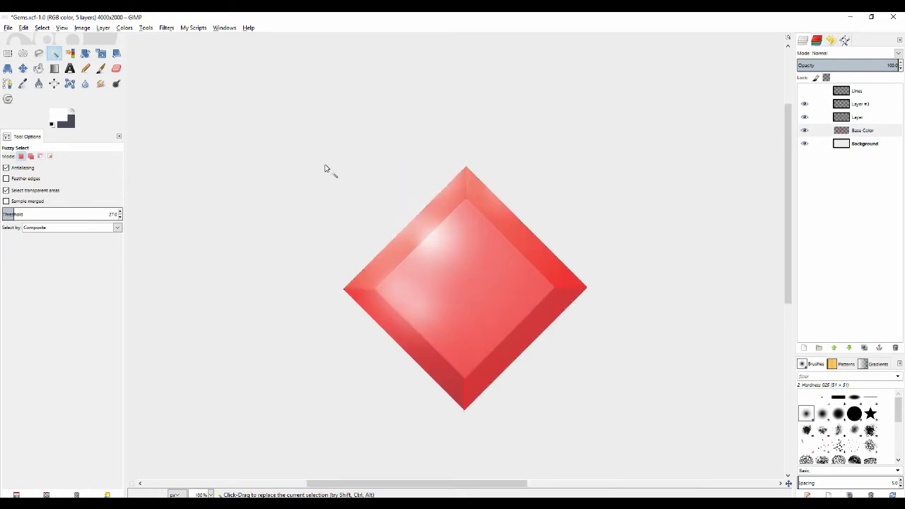
click(820, 131)
click(804, 117)
click(804, 104)
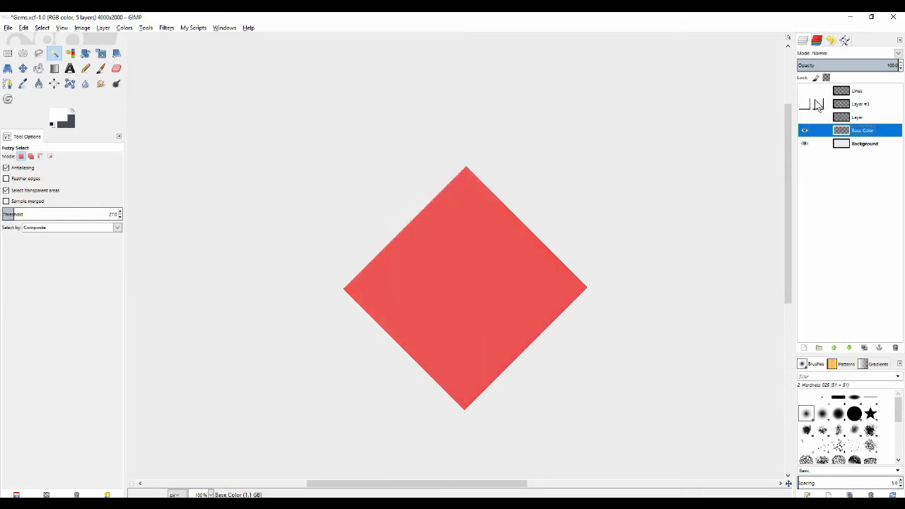
click(805, 104)
click(805, 116)
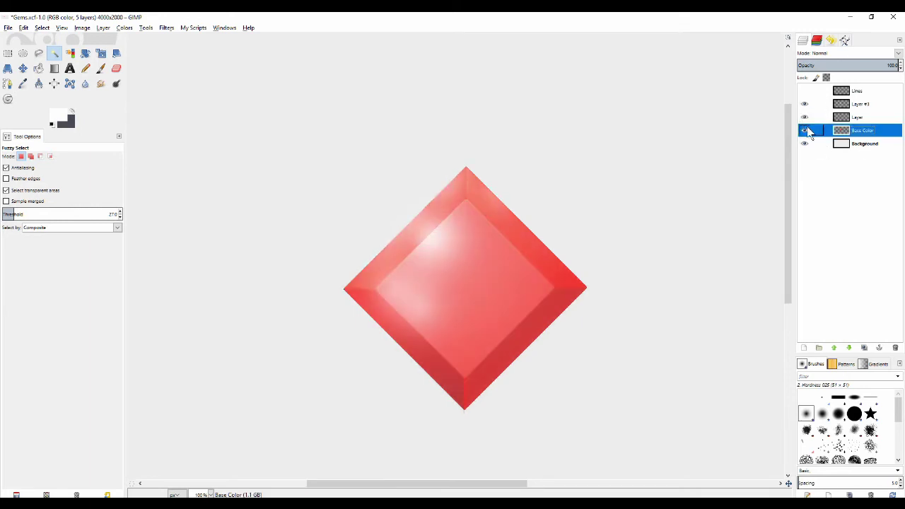
drag(281, 217, 242, 172)
scroll(275, 186, down, 1)
click(298, 181)
Set the foreground colour to a deep crimson, starting from a colour sampled on the gem's dark lower-right facet
click(72, 111)
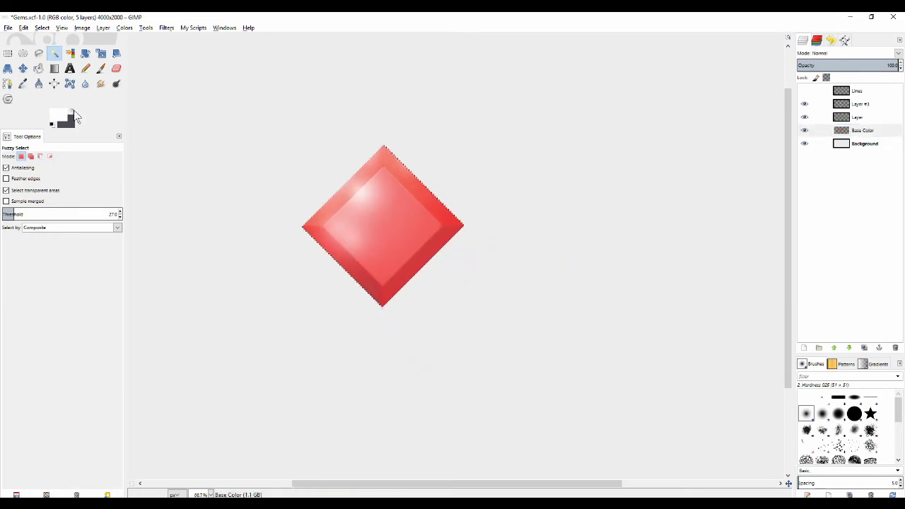
click(60, 117)
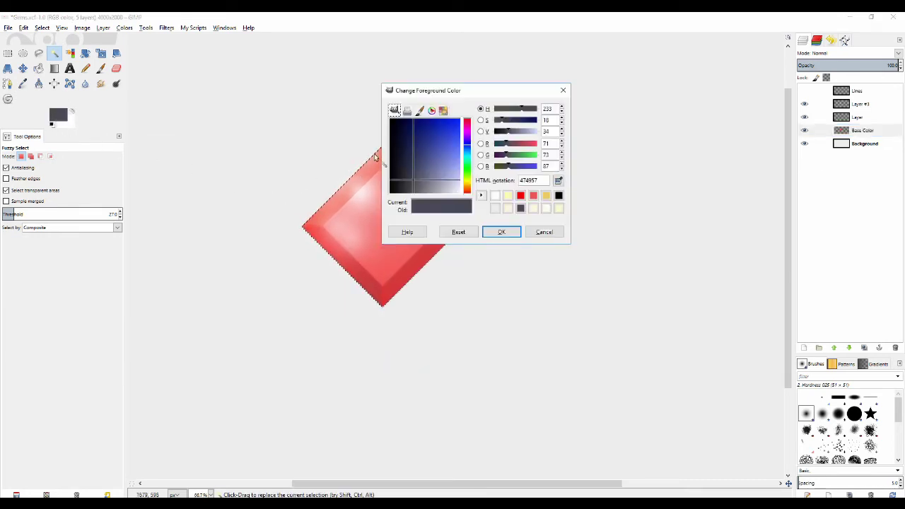
click(558, 181)
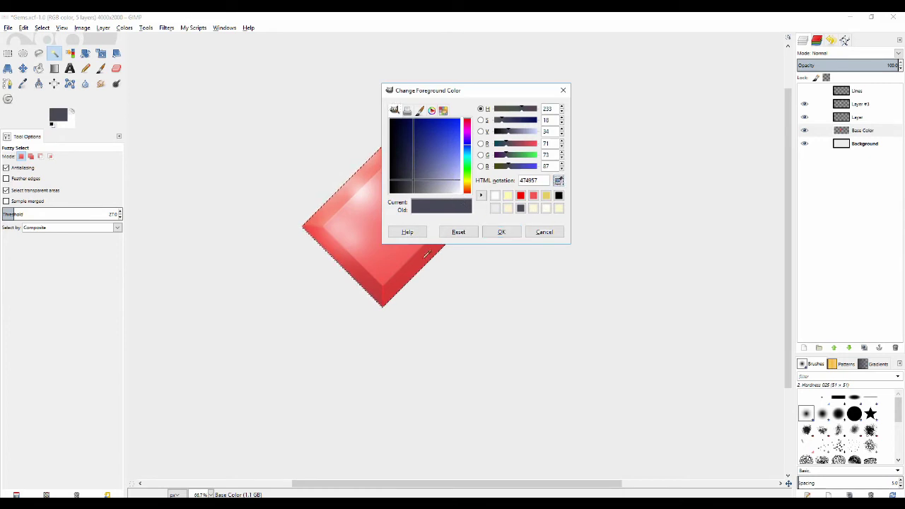
click(427, 255)
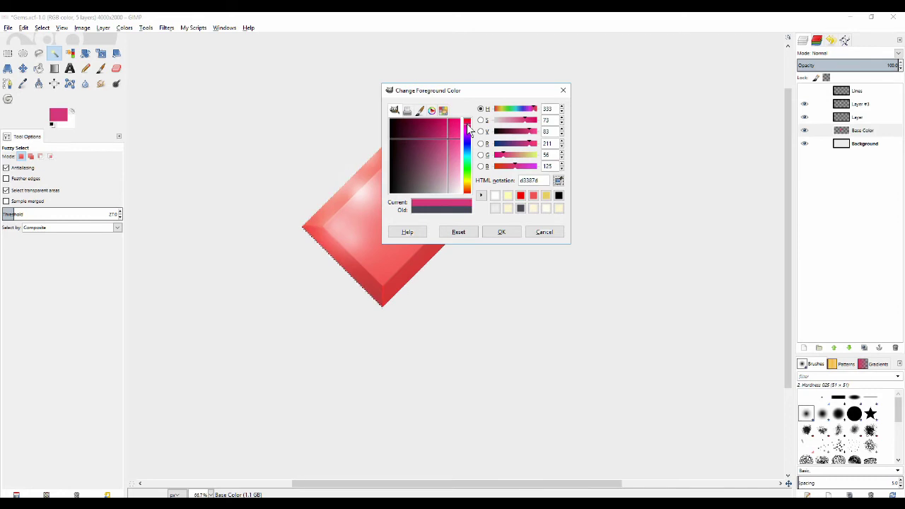
drag(443, 138, 440, 126)
click(499, 232)
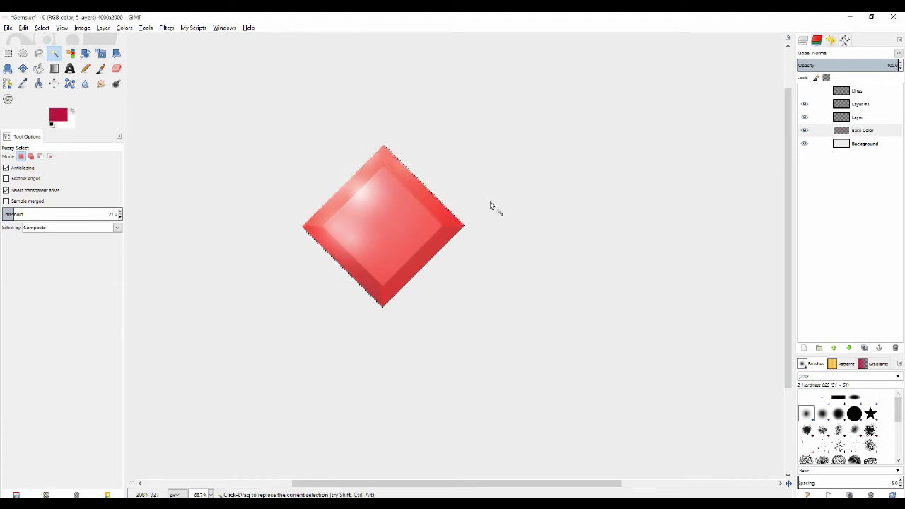
Blend crimson radial FG to Transparent gradients into the gem's lower-right side on the Base Color layer
scroll(475, 191, down, 1)
key(l)
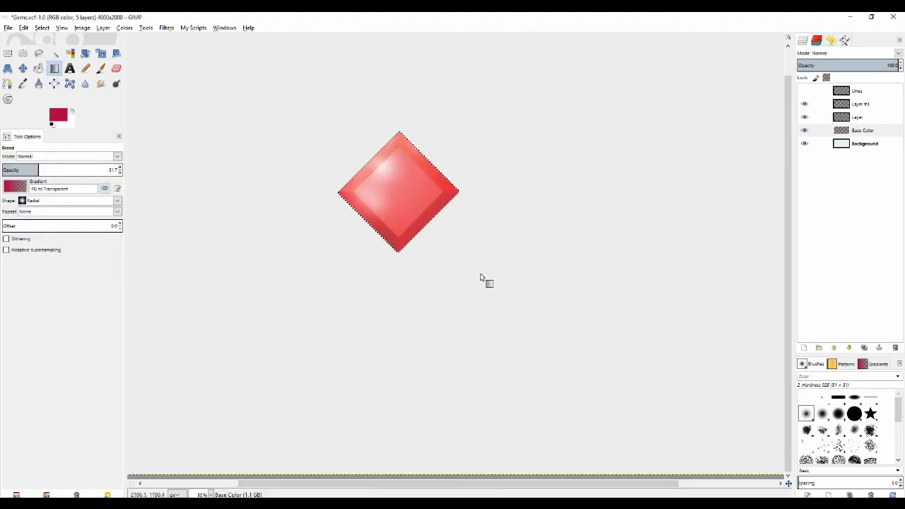
drag(481, 275, 428, 215)
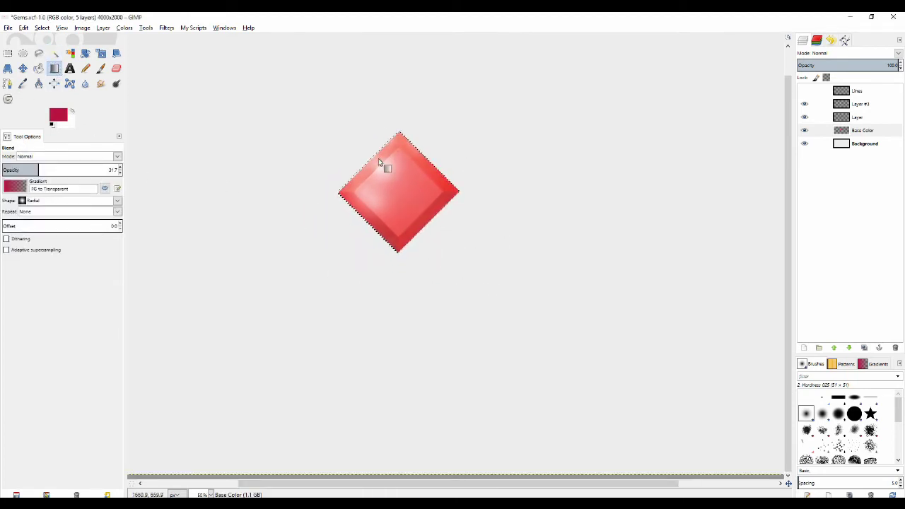
drag(494, 255, 405, 200)
drag(464, 253, 398, 202)
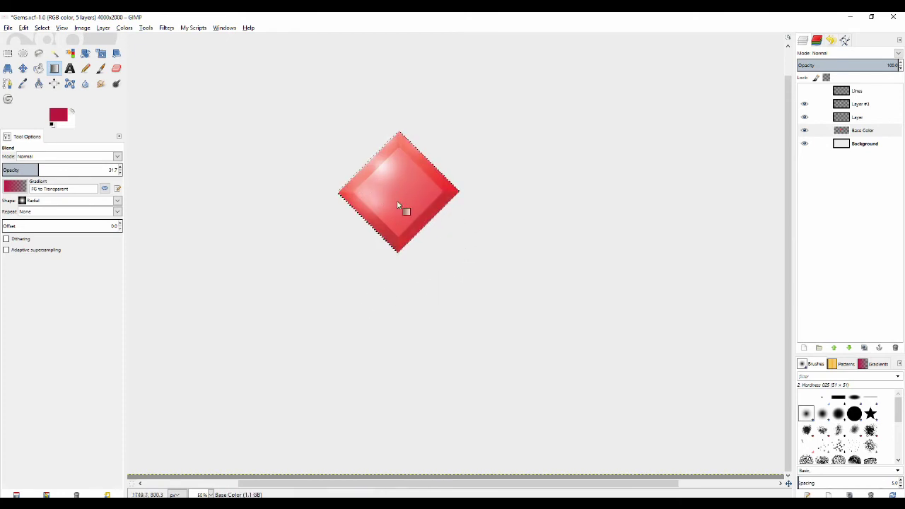
drag(473, 225, 394, 183)
drag(365, 280, 456, 150)
Hide Layer #3 and Layer to examine the Base Color shading, and show both again to check the whole gem
click(804, 103)
click(804, 117)
click(820, 130)
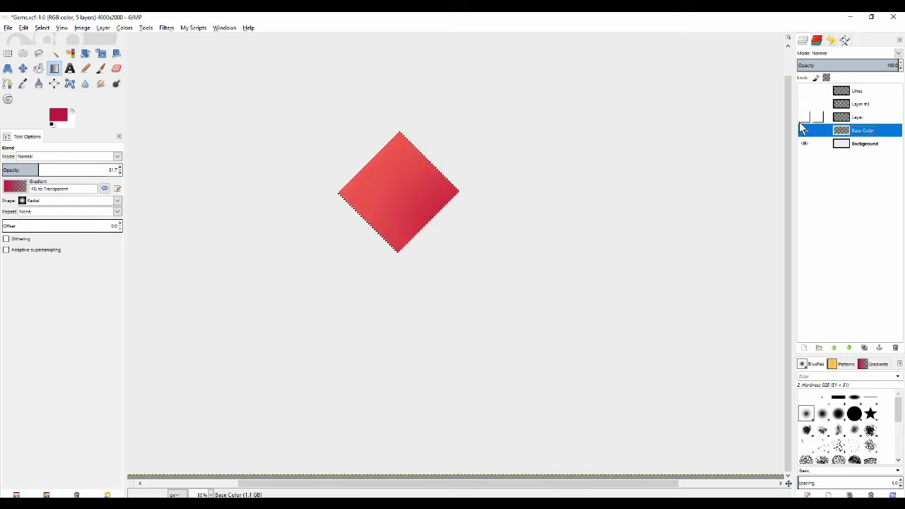
click(805, 104)
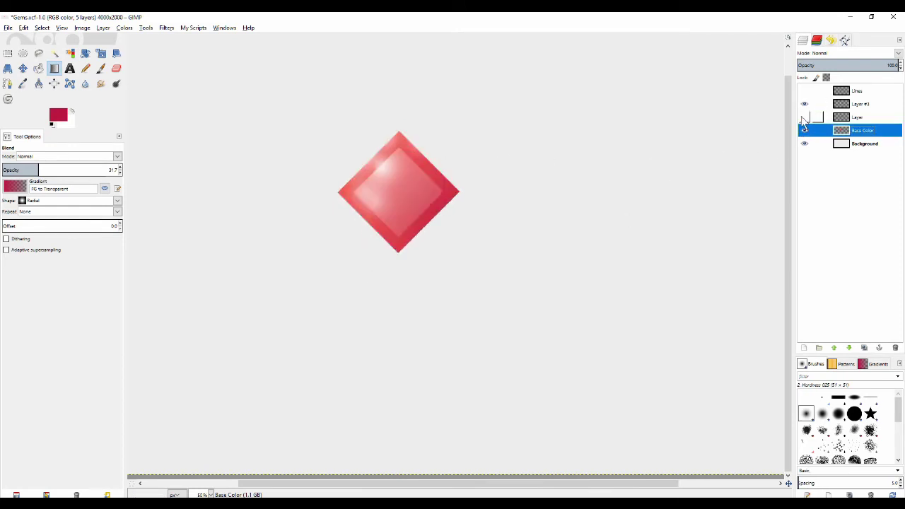
click(805, 117)
scroll(448, 222, up, 5)
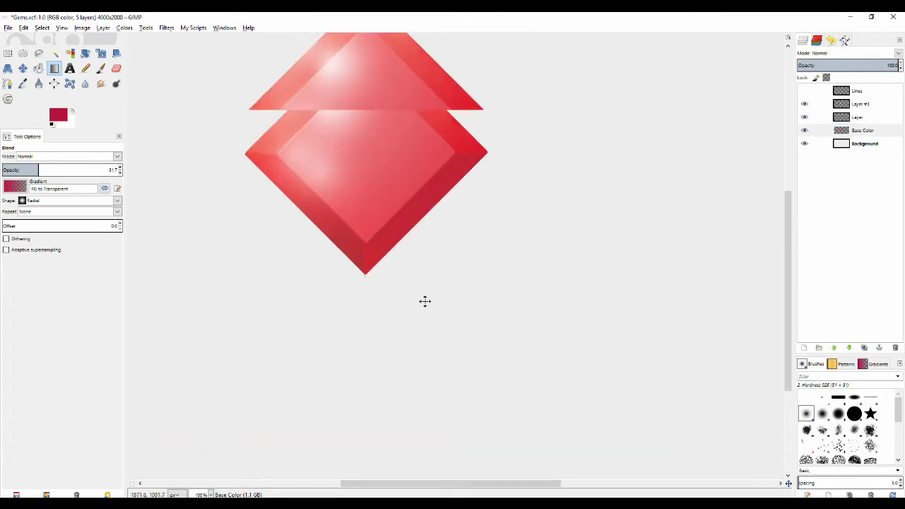
scroll(423, 211, down, 4)
scroll(422, 182, up, 3)
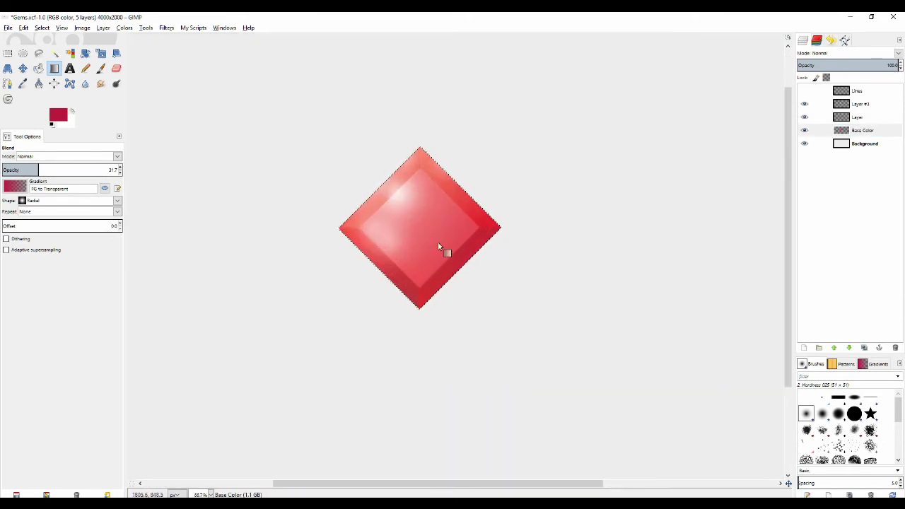
Set the foreground to a darker crimson and blend a radial gradient into the gem's lower-right edge
click(57, 115)
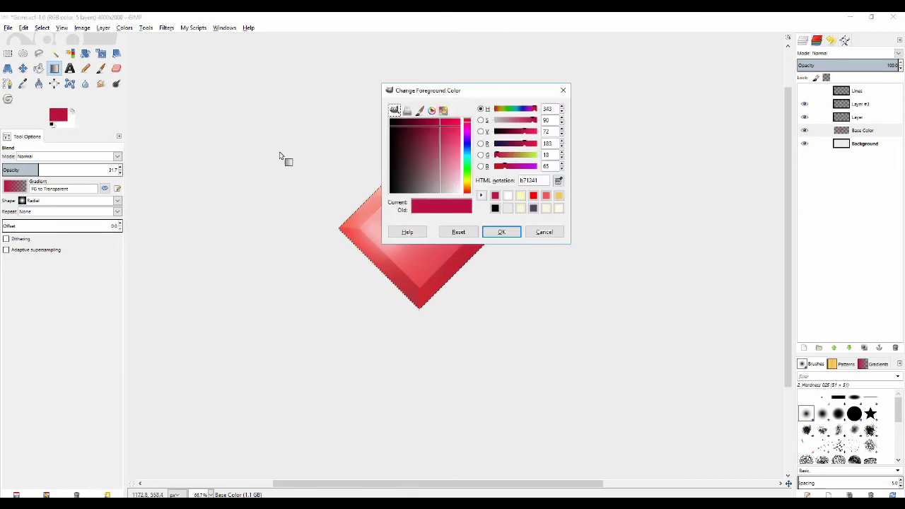
click(424, 125)
click(501, 233)
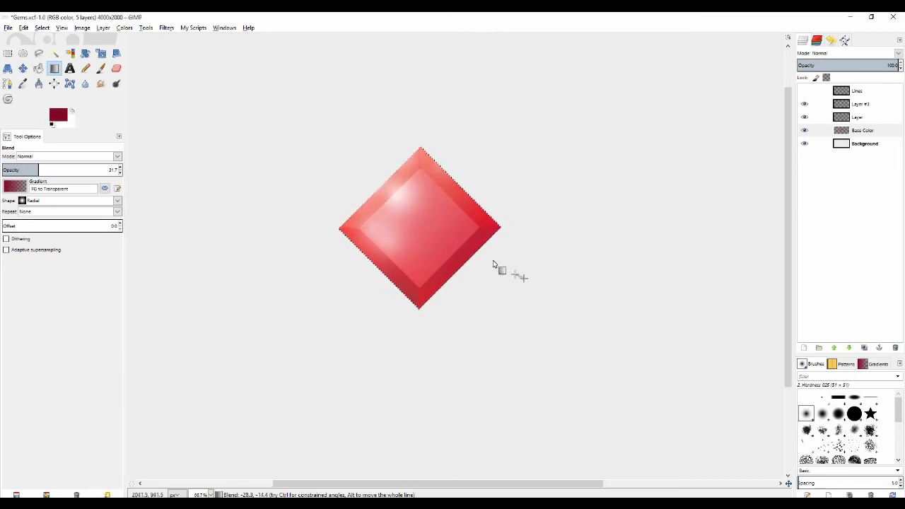
drag(490, 276, 450, 242)
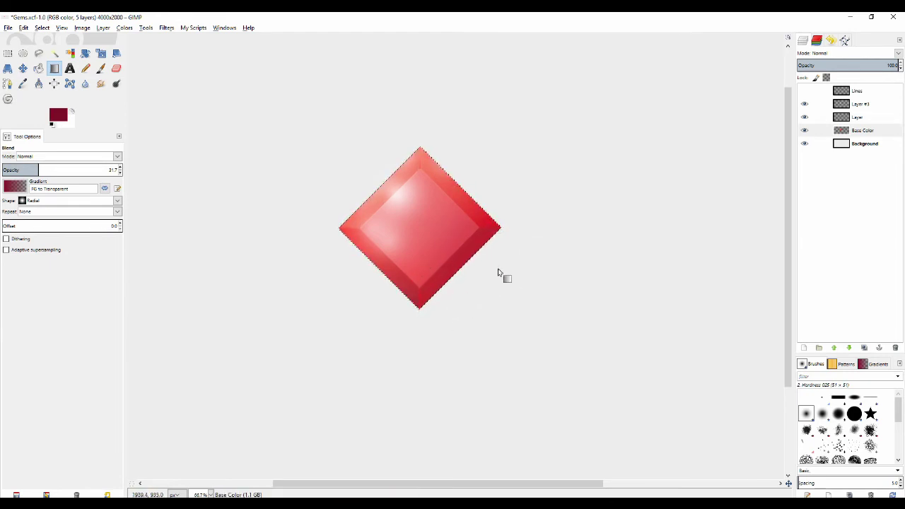
scroll(434, 309, down, 2)
scroll(509, 260, up, 2)
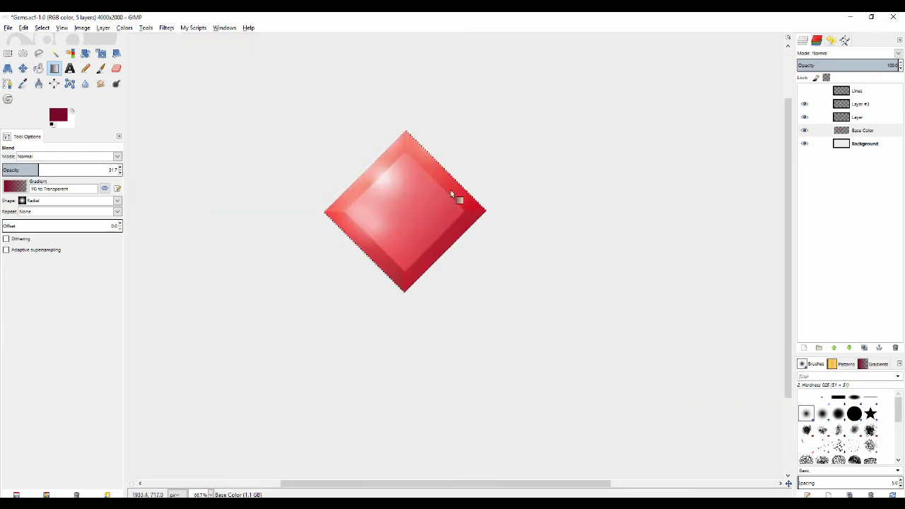
Swap the foreground colour to white and try soft Paintbrush highlights on the right half of the gem's Base Color
click(71, 111)
key(p)
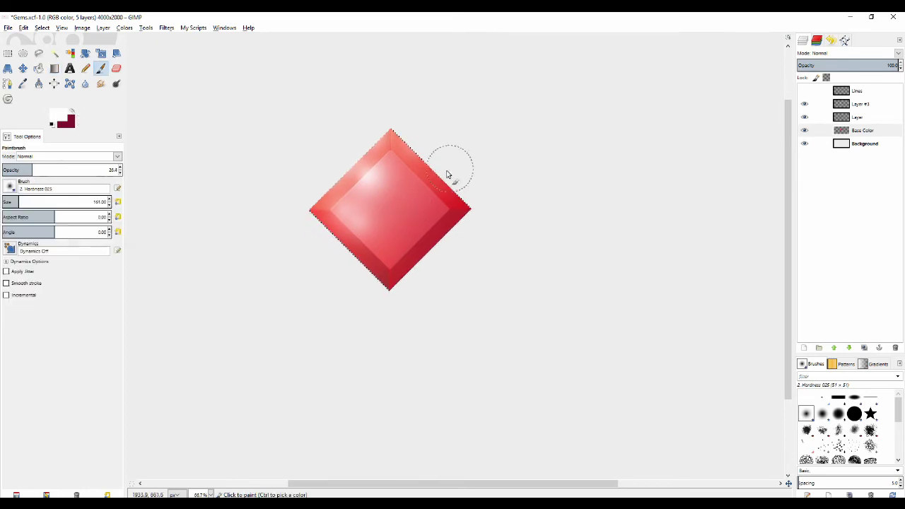
click(422, 219)
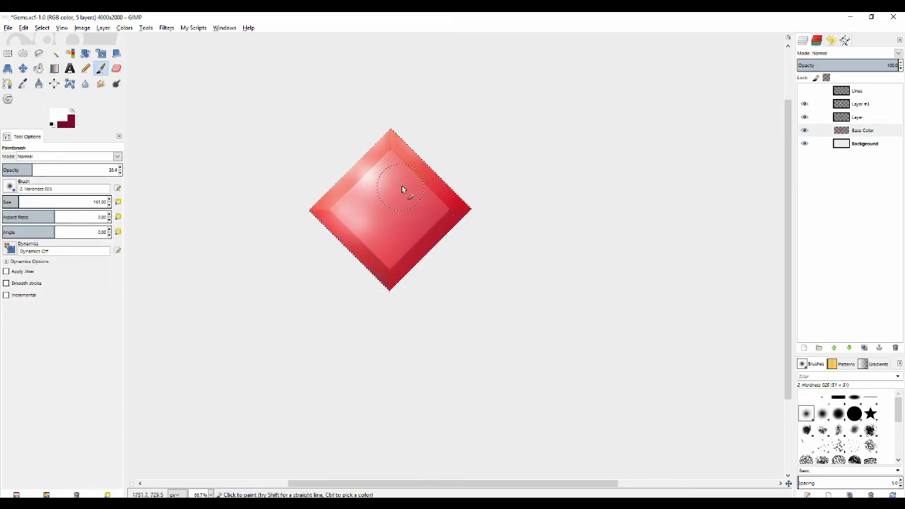
scroll(402, 185, up, 1)
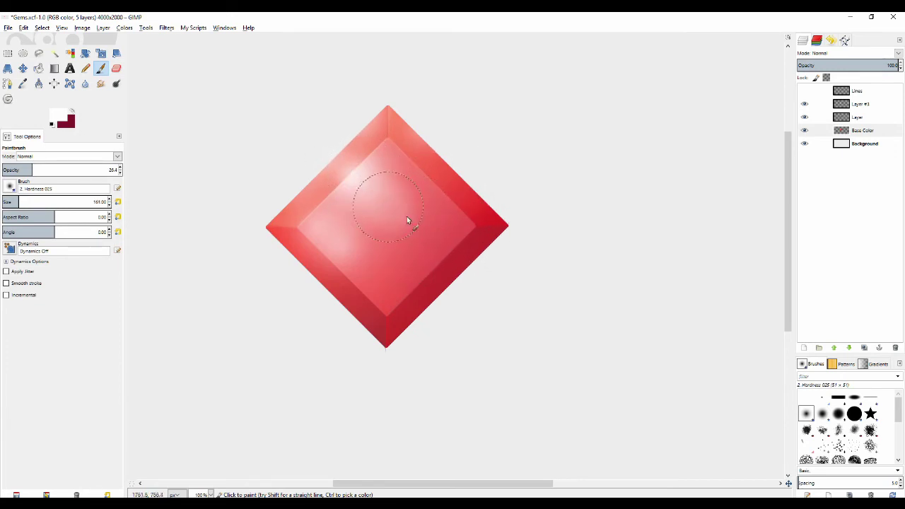
mouse_move(407, 217)
mouse_down()
mouse_move(460, 248)
mouse_move(467, 216)
mouse_move(425, 187)
mouse_move(435, 188)
mouse_up()
scroll(466, 215, down, 1)
Increase the Paintbrush size to 231 and add a new transparent layer above Base Color
key(shift+bracketright)
key(shift+bracketright)
key(shift+bracketright)
key(shift+bracketright)
key(shift+bracketright)
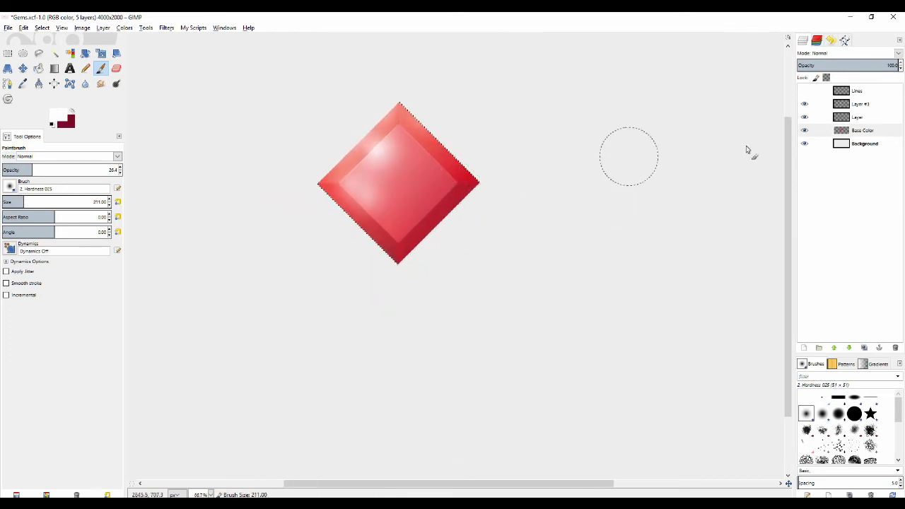
key(bracketright)
click(805, 348)
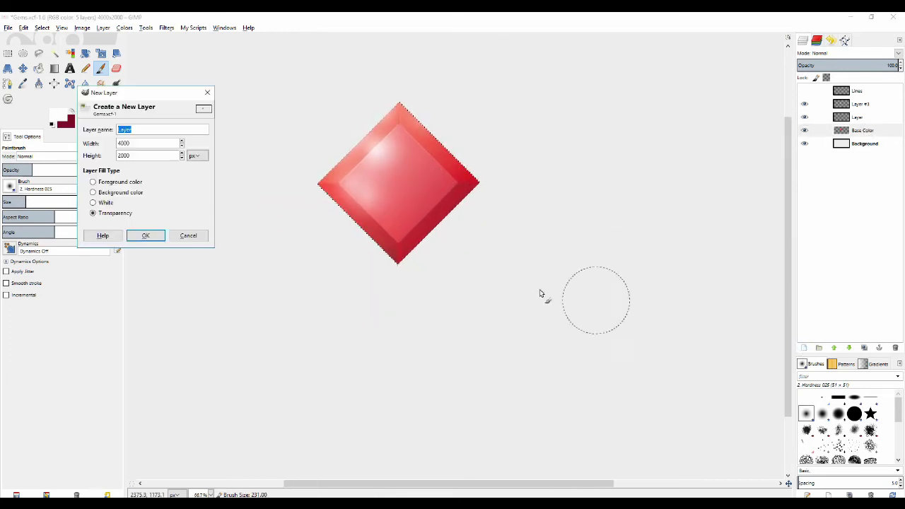
click(148, 234)
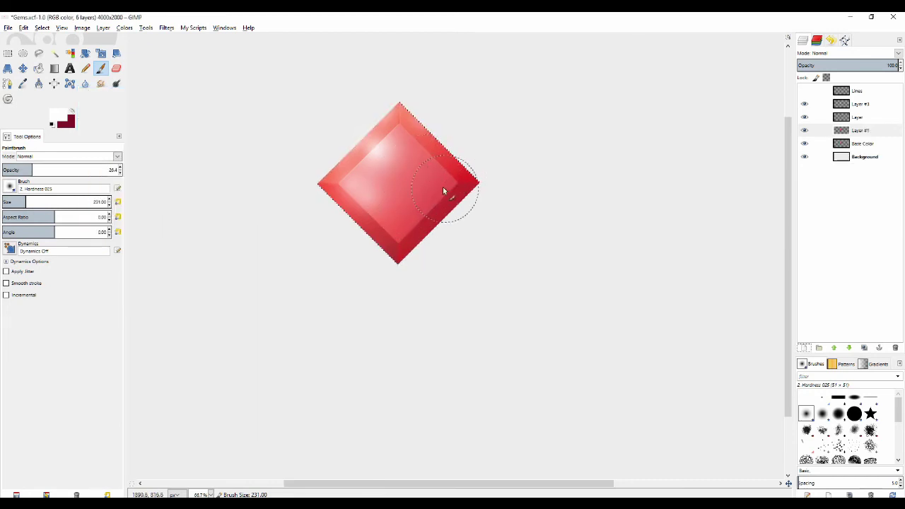
Try a broad soft white highlight on the gem's right side on the new layer, enlarging the Paintbrush to 461
scroll(434, 192, down, 2)
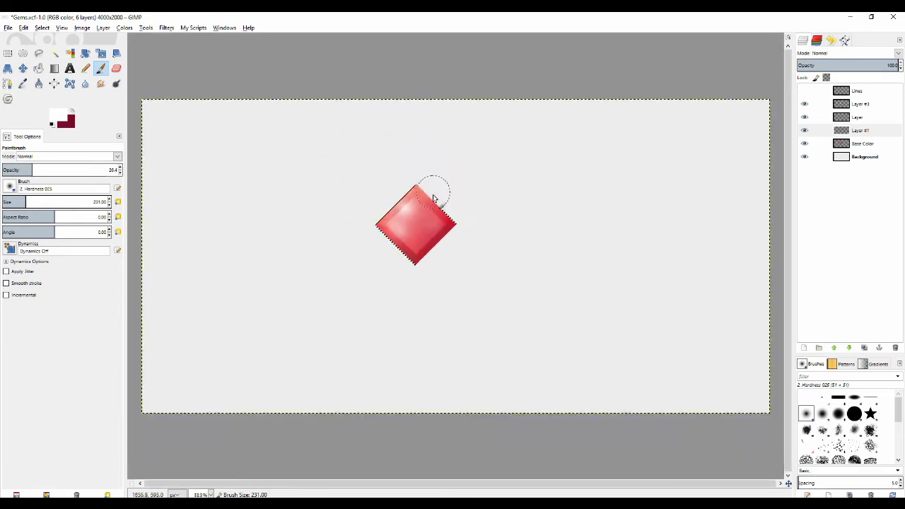
drag(434, 204, 436, 192)
scroll(435, 194, up, 2)
drag(431, 237, 451, 190)
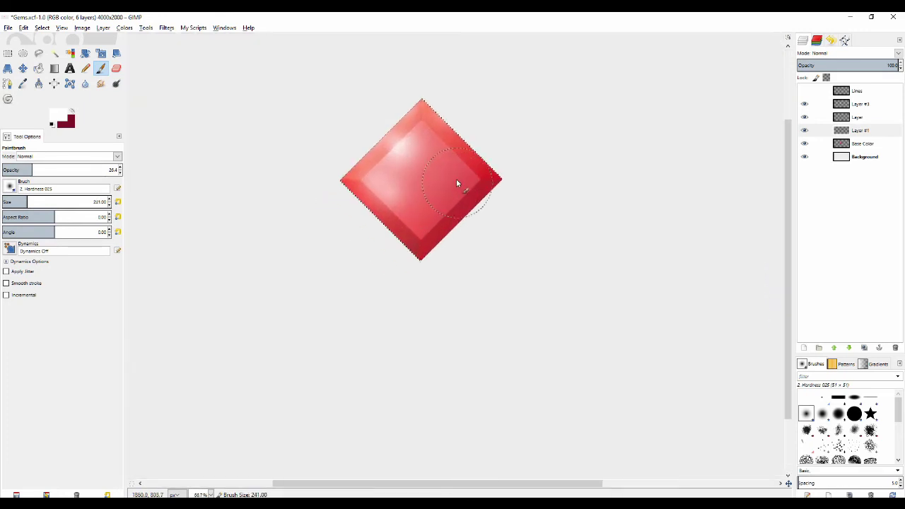
key(bracketright)
key(bracketright)
key(bracketright)
key(bracketright)
key(bracketright)
key(bracketright)
key(bracketright)
key(bracketright)
key(bracketright)
key(bracketright)
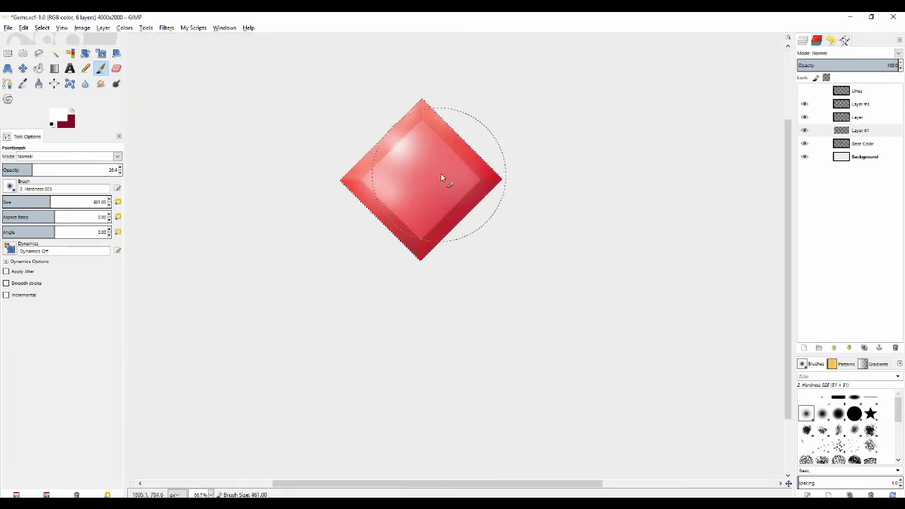
click(445, 178)
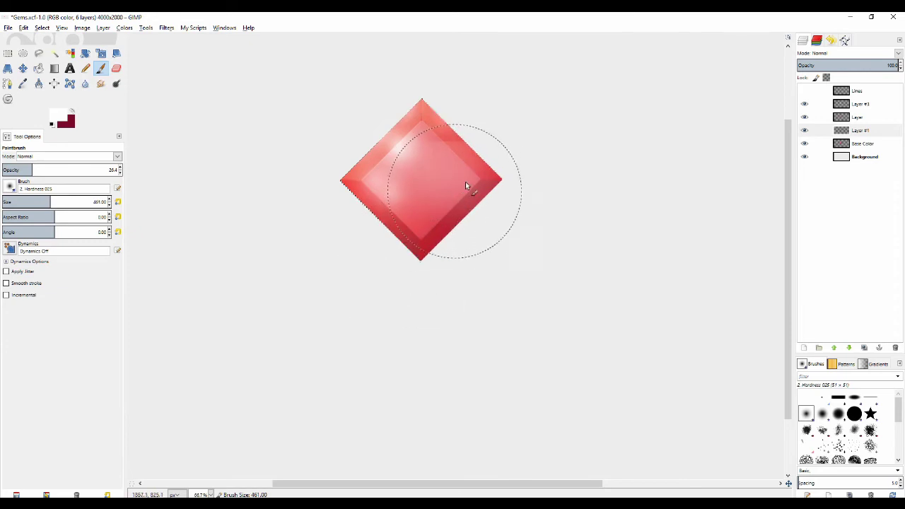
Reduce the Paintbrush size to 161 and try a smaller white highlight near the gem's right corner
key(bracketleft)
key(bracketleft)
key(bracketleft)
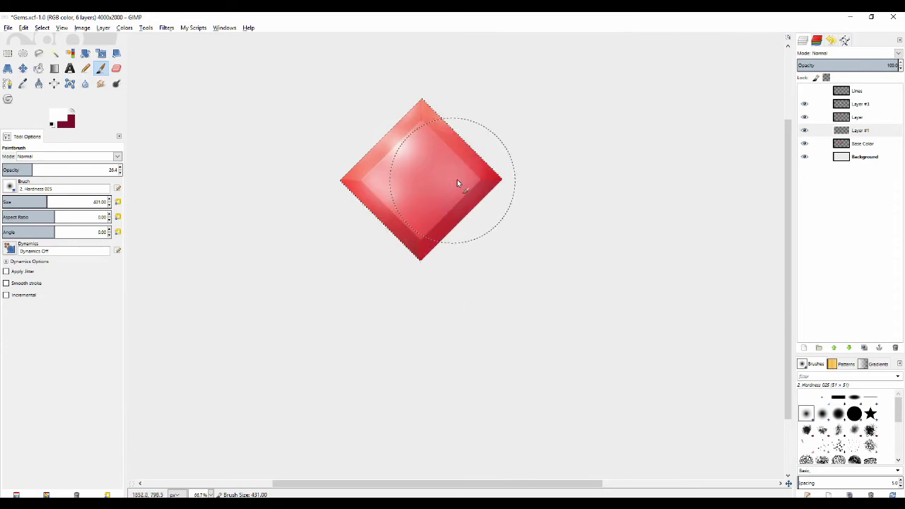
key(bracketleft)
key(bracketleft)
key(bracketleft)
key(bracketleft)
key(bracketleft)
key(bracketleft)
key(bracketleft)
key(bracketleft)
key(bracketleft)
key(bracketleft)
key(bracketleft)
key(bracketleft)
key(bracketleft)
key(bracketleft)
key(minus)
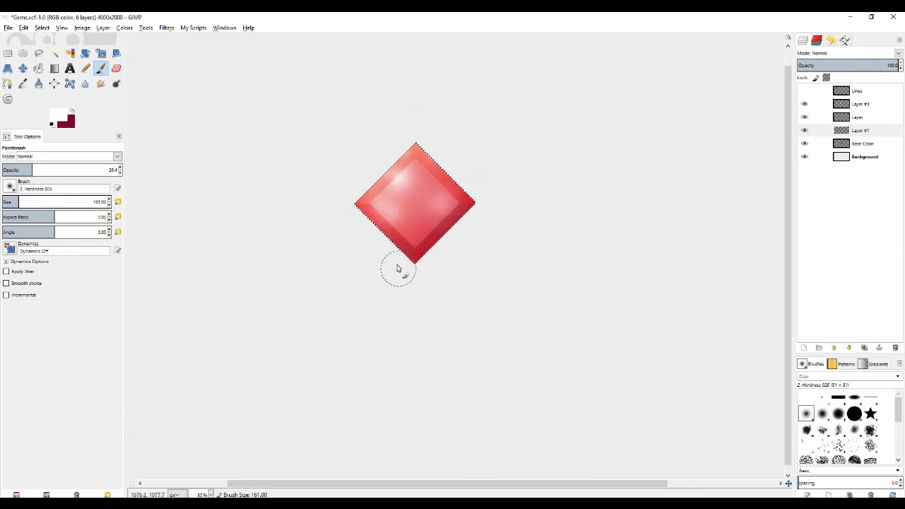
key(minus)
key(plus)
key(plus)
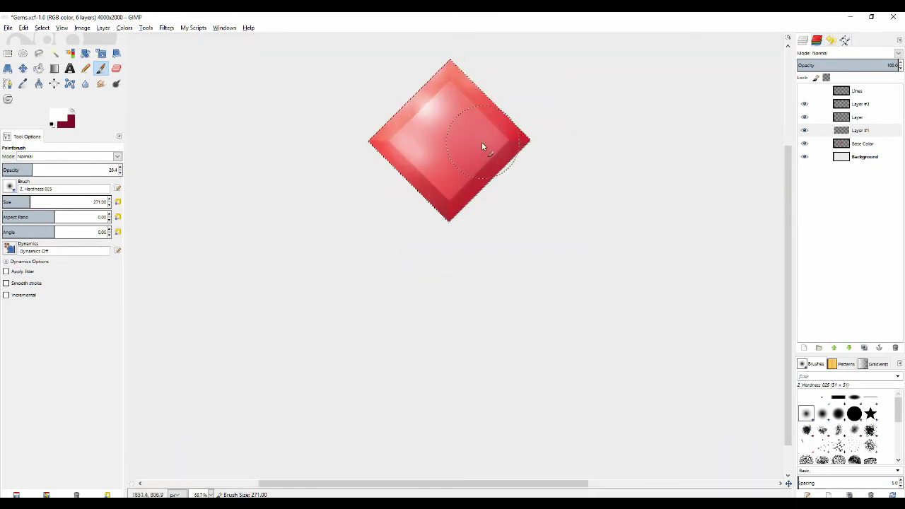
Enlarge the Paintbrush to 391 and try a wide white glow near the gem's right corner
key(bracketright)
key(bracketright)
key(bracketright)
key(bracketright)
key(bracketright)
key(bracketright)
key(bracketright)
key(bracketright)
key(bracketright)
key(bracketright)
key(bracketright)
key(bracketright)
key(minus)
key(minus)
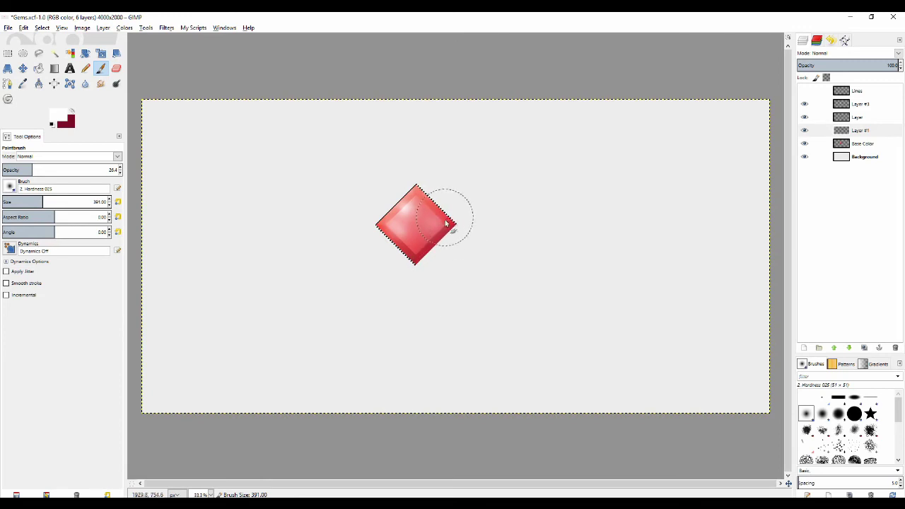
key(plus)
key(plus)
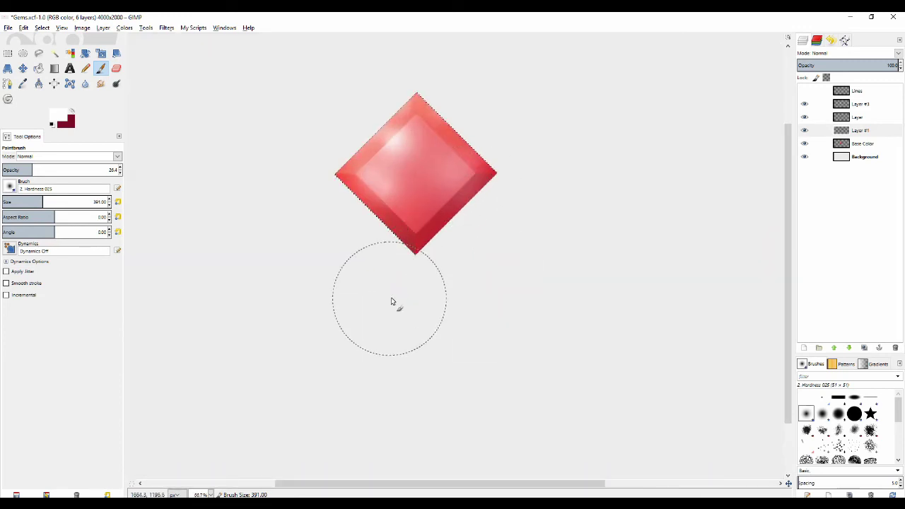
Examine the white glow on the gem's right side both close up and from a distance
key(minus)
key(minus)
key(plus)
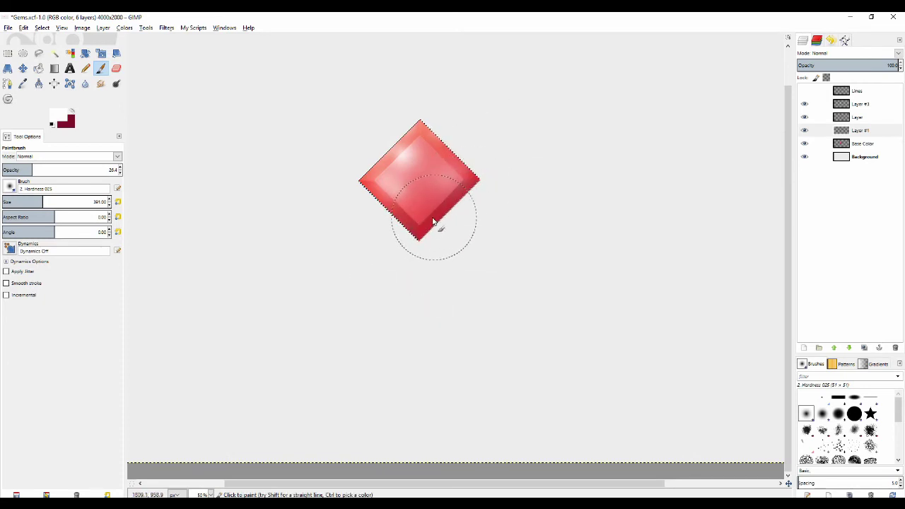
key(1)
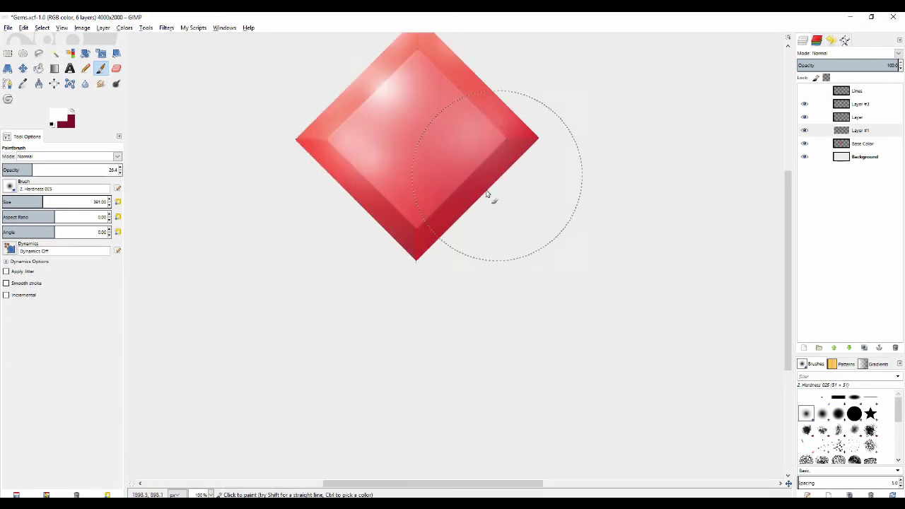
key(minus)
key(minus)
key(minus)
key(minus)
key(plus)
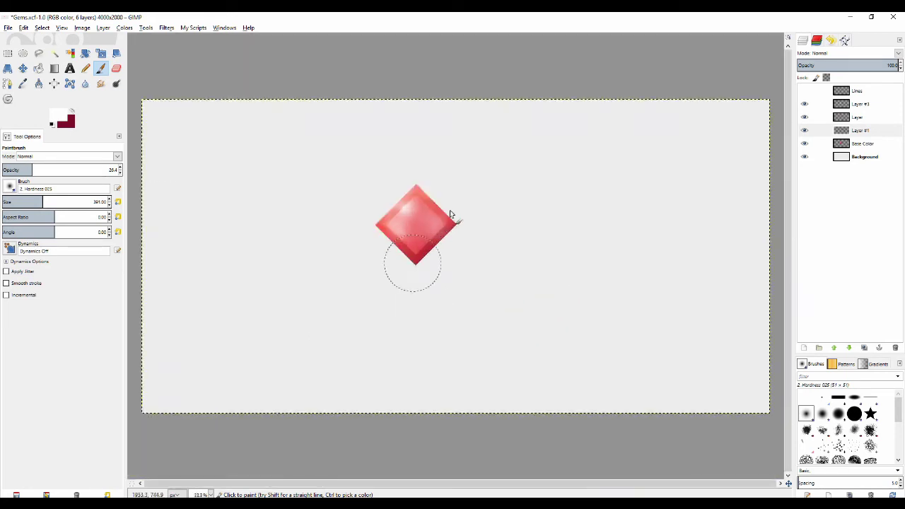
key(plus)
key(plus)
key(minus)
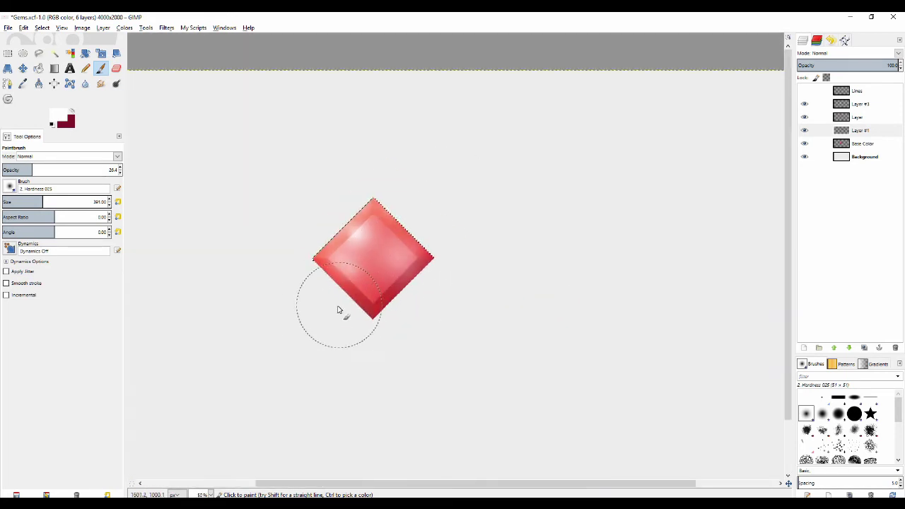
key(minus)
key(plus)
key(plus)
key(plus)
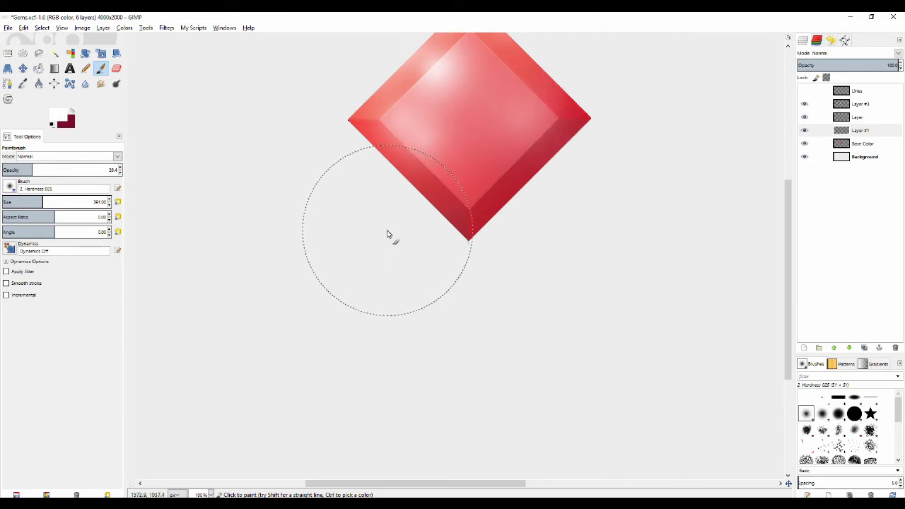
Undo the white glow on the gem's right side
key(ctrl+z)
drag(392, 232, 336, 284)
click(462, 174)
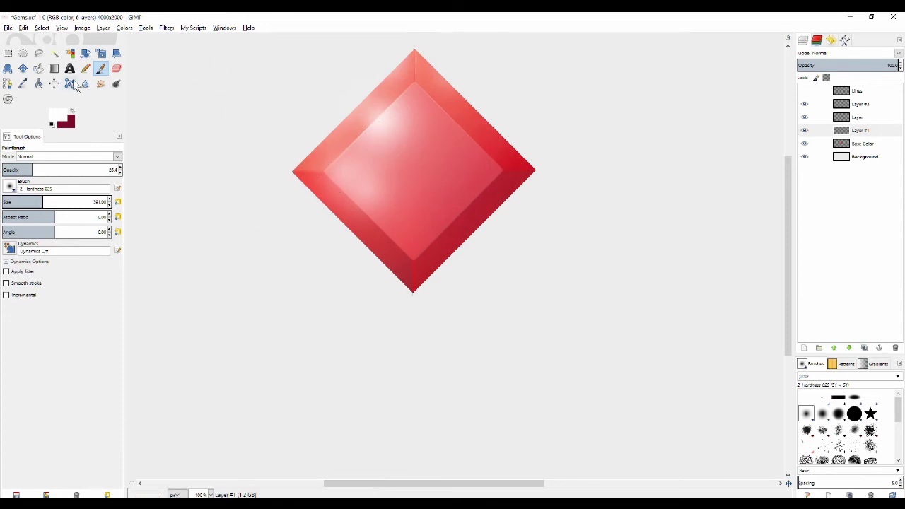
Select the gem's inner diamond facet with a four-corner polygonal Free Select outline
click(39, 54)
scroll(382, 168, up, 4)
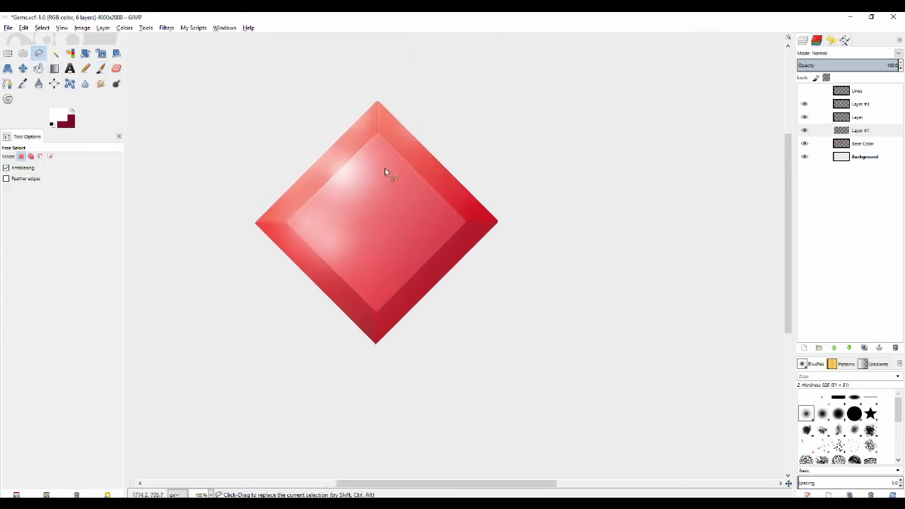
click(401, 63)
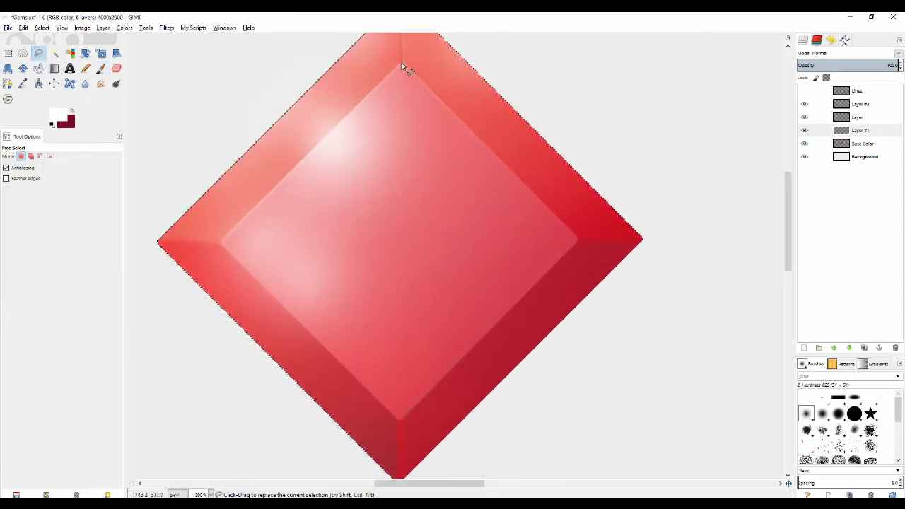
click(577, 239)
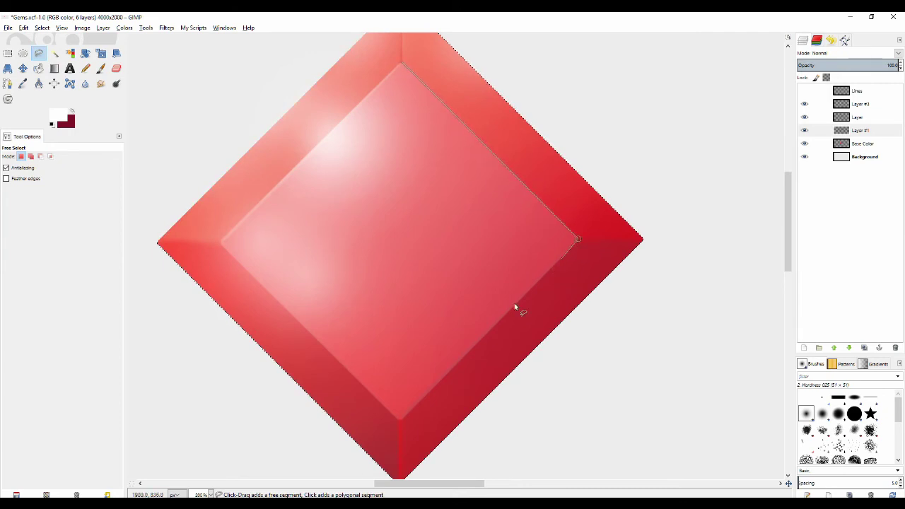
click(402, 418)
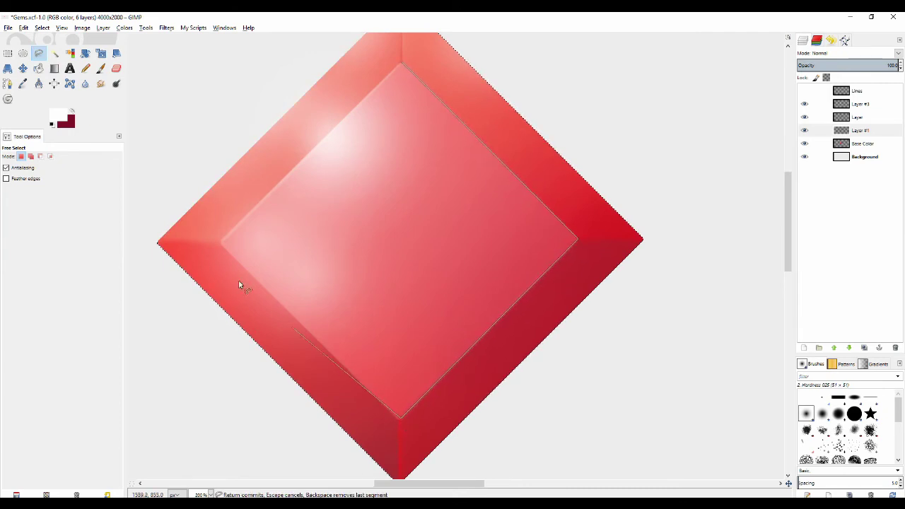
click(220, 243)
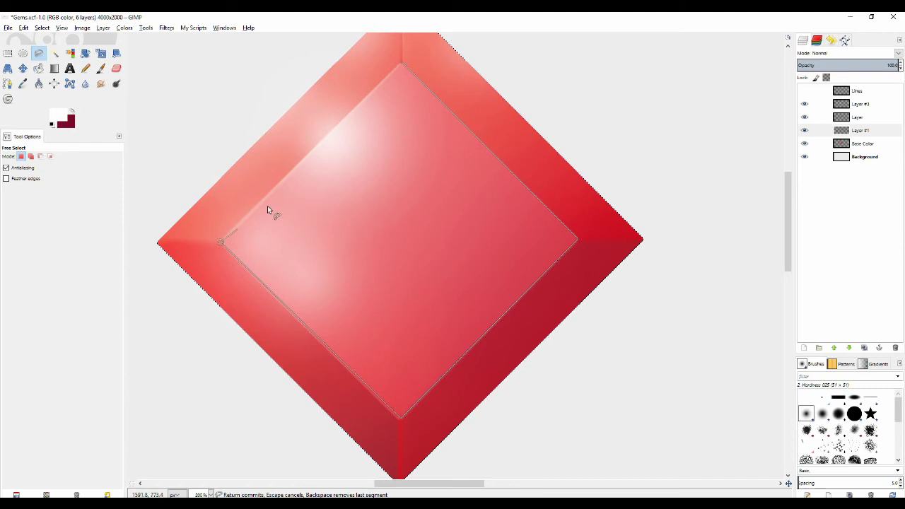
click(402, 62)
Paint a soft white glow with the Paintbrush inside the inner facet's right corner, and clear the selection
drag(378, 249, 375, 214)
scroll(355, 221, down, 3)
key(p)
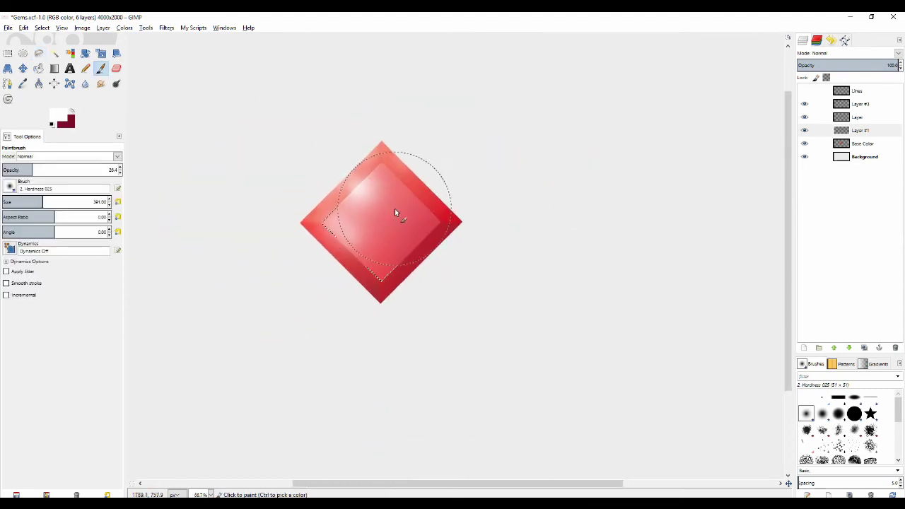
mouse_move(427, 228)
mouse_down()
mouse_move(349, 281)
mouse_move(316, 286)
mouse_move(337, 241)
mouse_move(345, 249)
mouse_move(398, 242)
mouse_move(431, 229)
mouse_move(401, 285)
mouse_move(409, 245)
mouse_move(461, 229)
mouse_move(472, 196)
mouse_move(419, 196)
mouse_up()
scroll(380, 222, up, 1)
mouse_move(382, 223)
mouse_down()
mouse_move(350, 271)
mouse_move(419, 214)
mouse_up()
scroll(385, 283, down, 1)
scroll(380, 290, down, 1)
scroll(419, 210, up, 2)
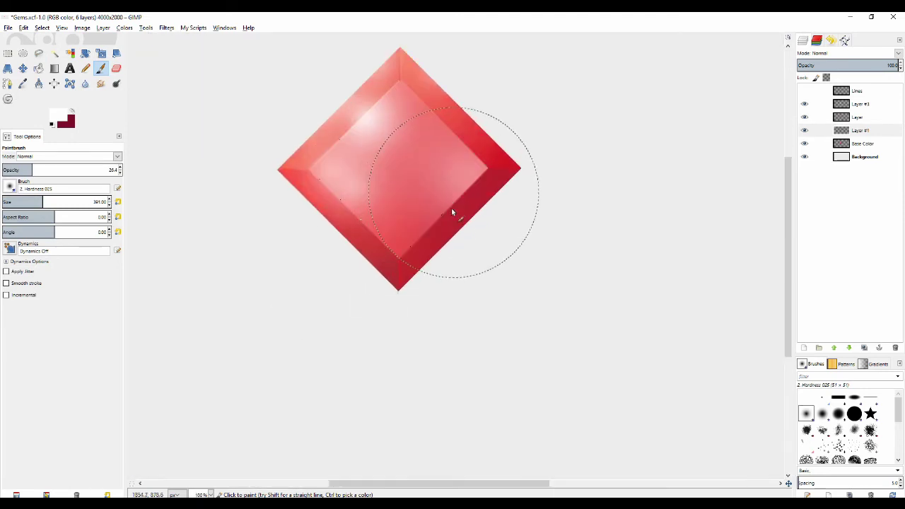
drag(462, 185, 460, 199)
scroll(438, 212, down, 2)
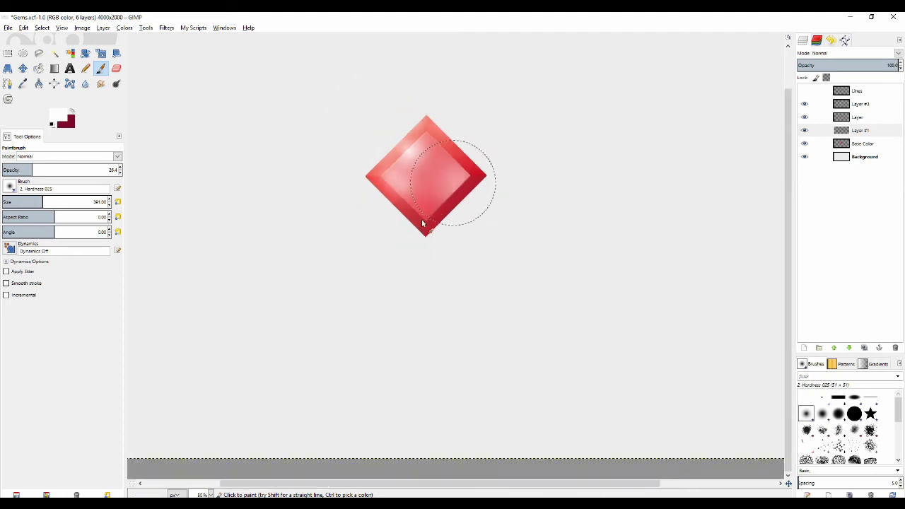
key(ctrl)
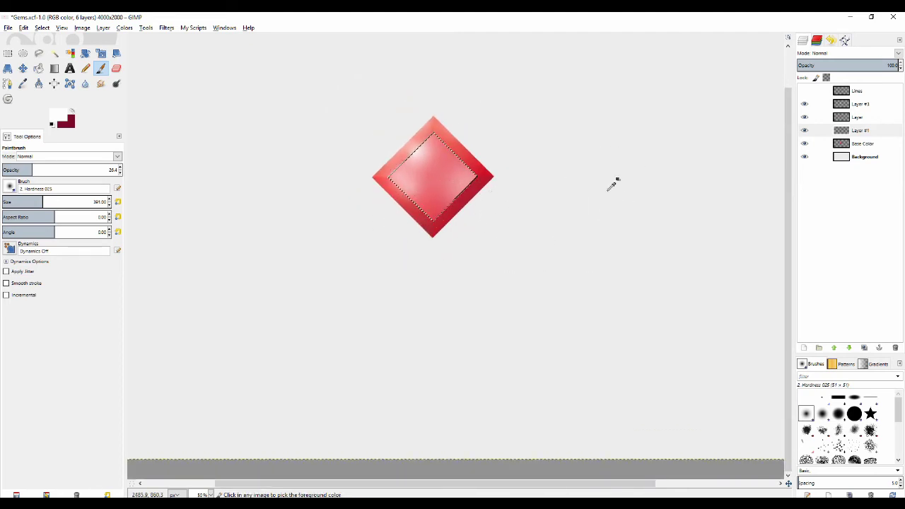
Select the gem's lower-right bevel with a polygonal Free Select outline
scroll(606, 192, up, 1)
scroll(606, 192, down, 1)
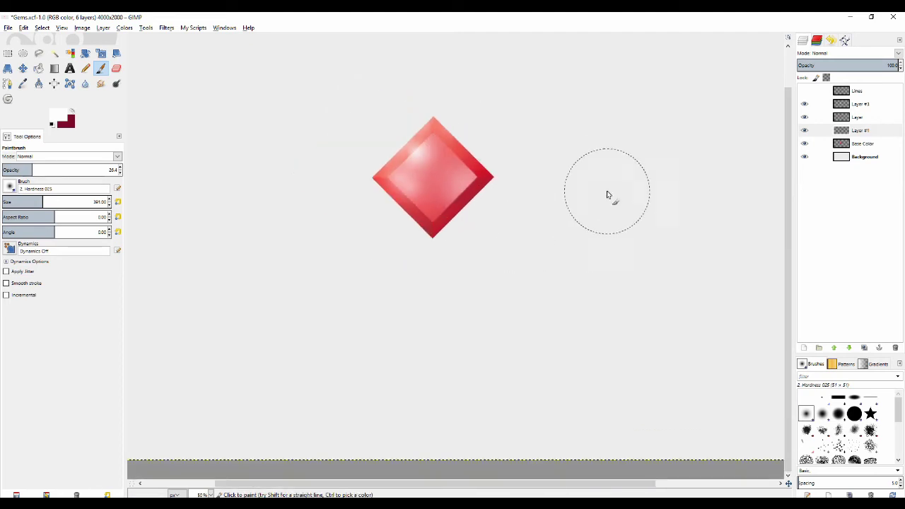
scroll(446, 219, up, 3)
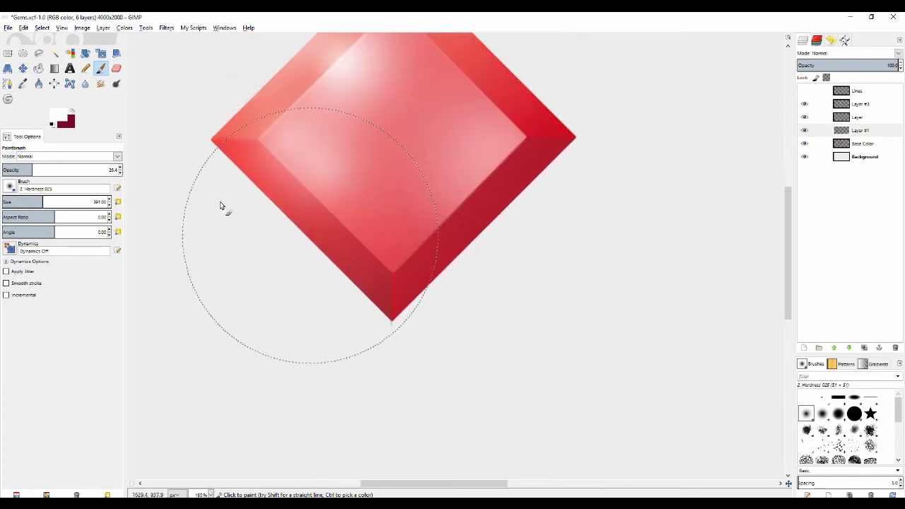
click(39, 54)
scroll(476, 154, right, 1)
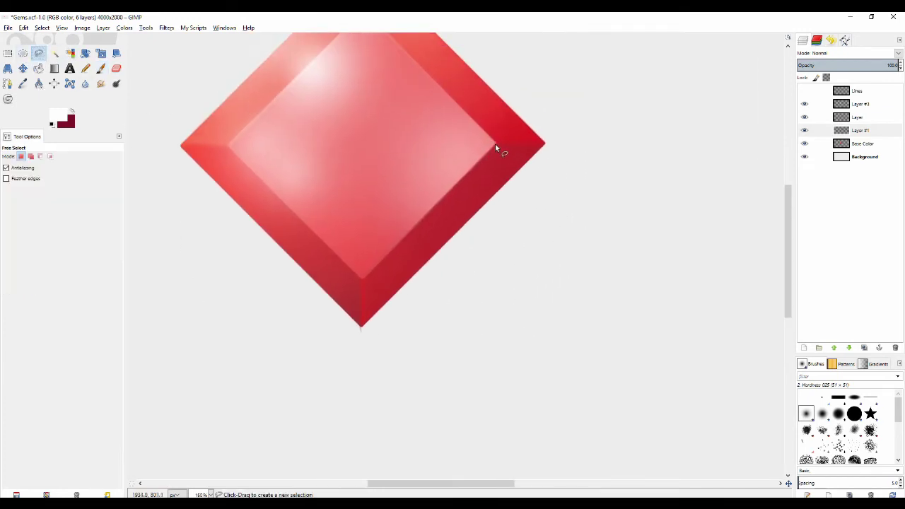
click(496, 146)
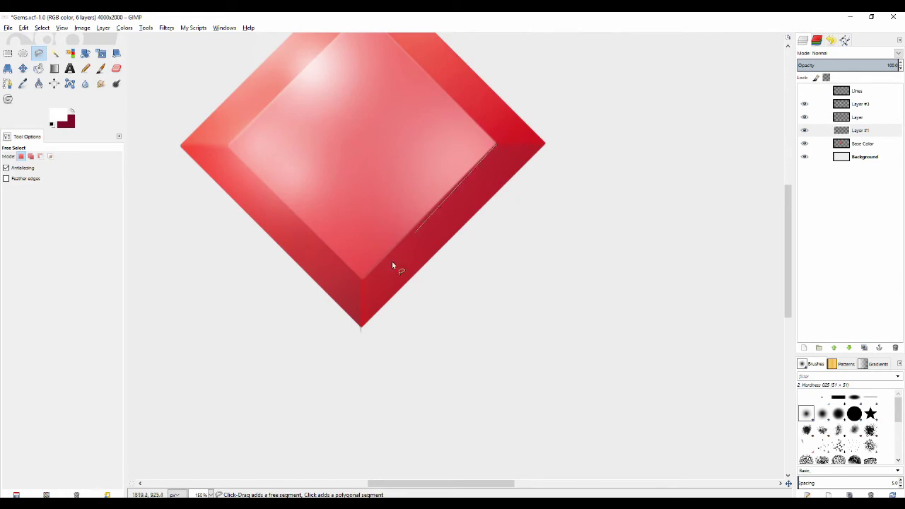
click(362, 328)
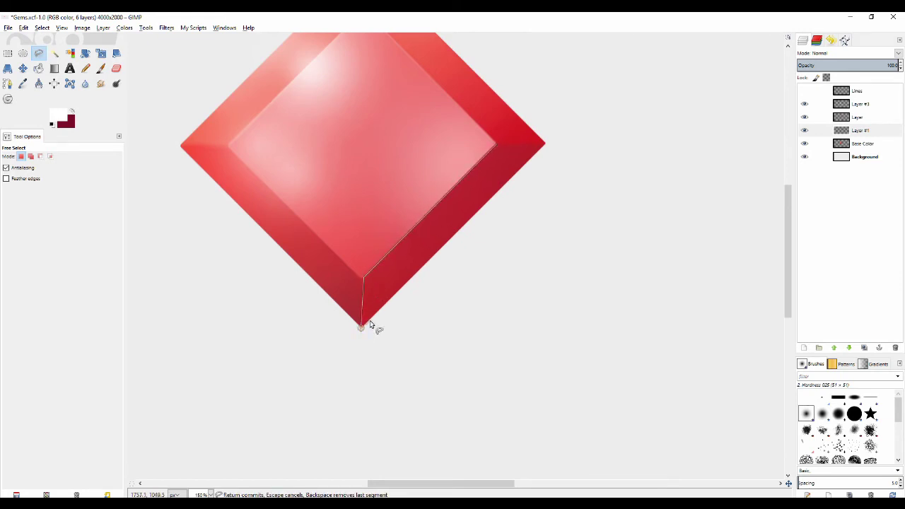
click(545, 146)
click(496, 146)
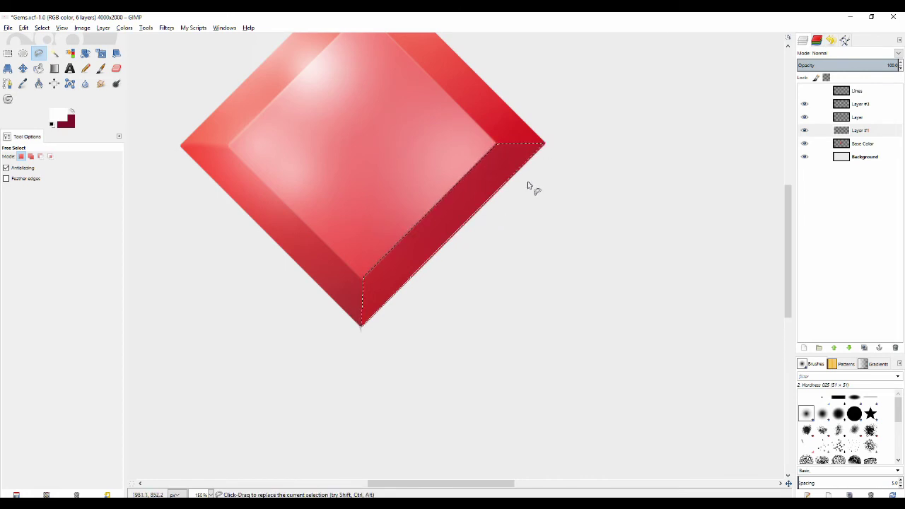
Paint a soft white highlight on the right end of the lower-right bevel, undo the extra stroke near its lower end, and clear the selection
scroll(499, 225, down, 1)
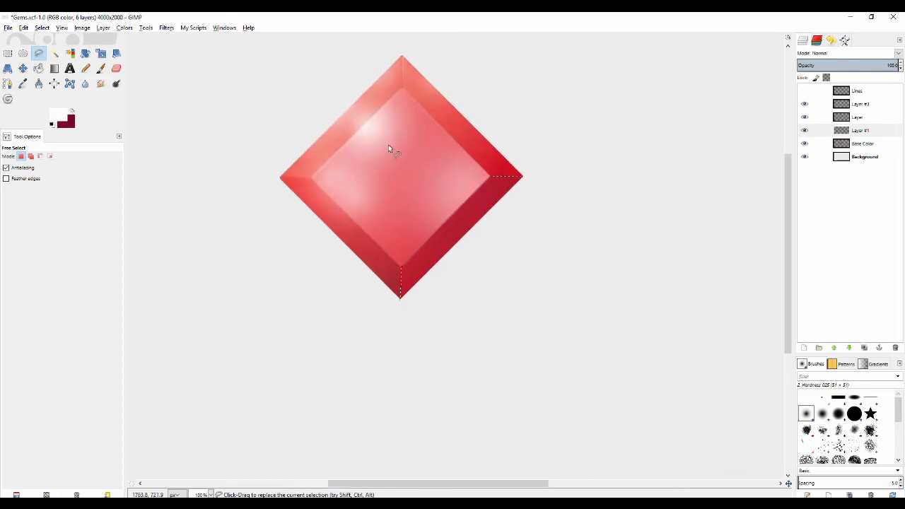
key(p)
mouse_move(505, 188)
mouse_down()
mouse_move(486, 218)
mouse_move(523, 188)
mouse_move(509, 213)
mouse_move(481, 219)
mouse_move(453, 267)
mouse_move(407, 298)
mouse_move(491, 238)
mouse_move(491, 106)
mouse_move(508, 128)
mouse_move(505, 209)
mouse_up()
click(499, 199)
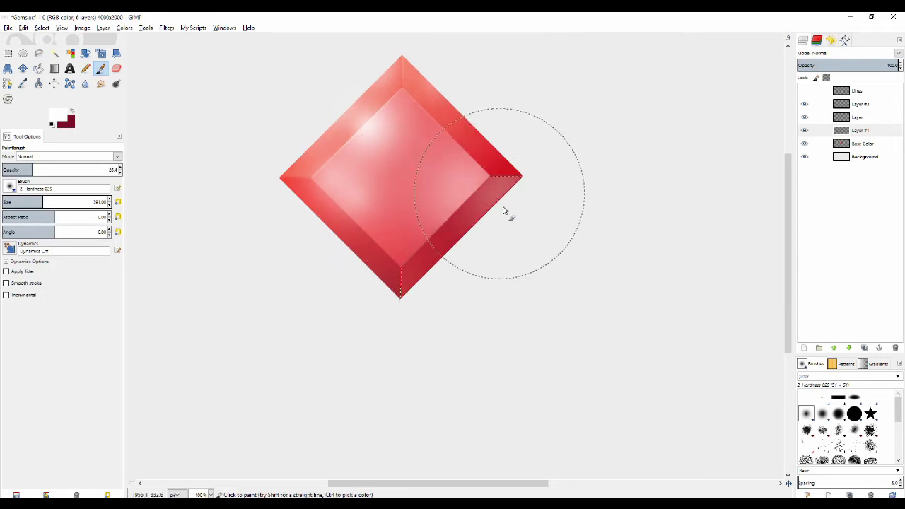
click(499, 200)
drag(459, 287, 464, 285)
key(ctrl+z)
scroll(527, 212, down, 1)
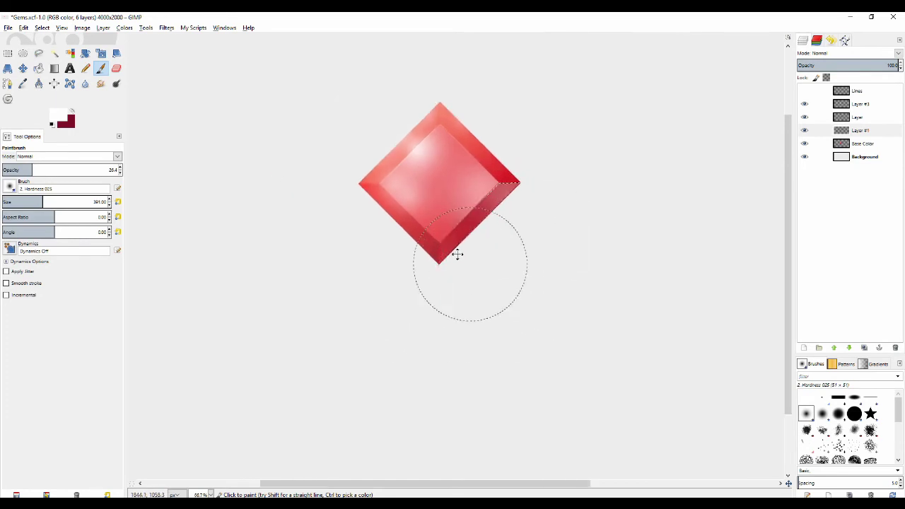
key(ctrl+shift+a)
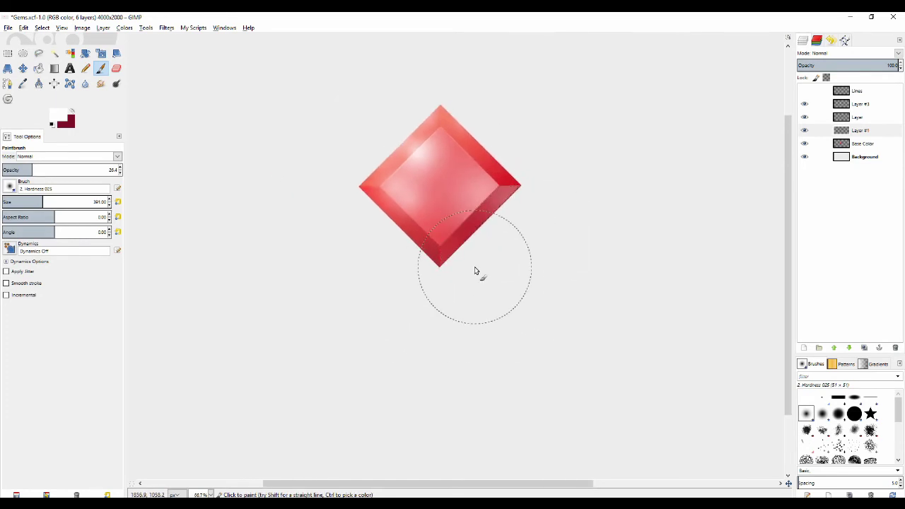
Make the Background layer the active layer
scroll(475, 271, down, 2)
scroll(318, 234, up, 2)
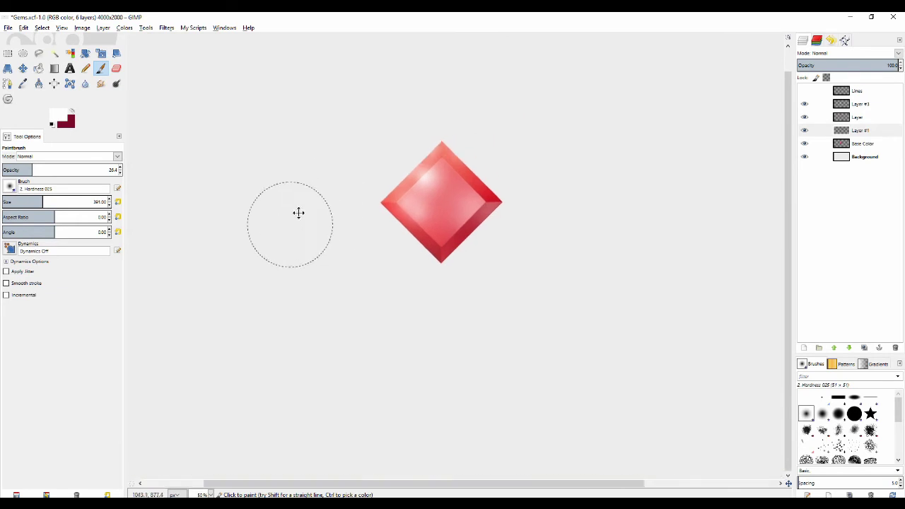
scroll(302, 216, down, 2)
drag(318, 239, 304, 204)
scroll(318, 211, up, 1)
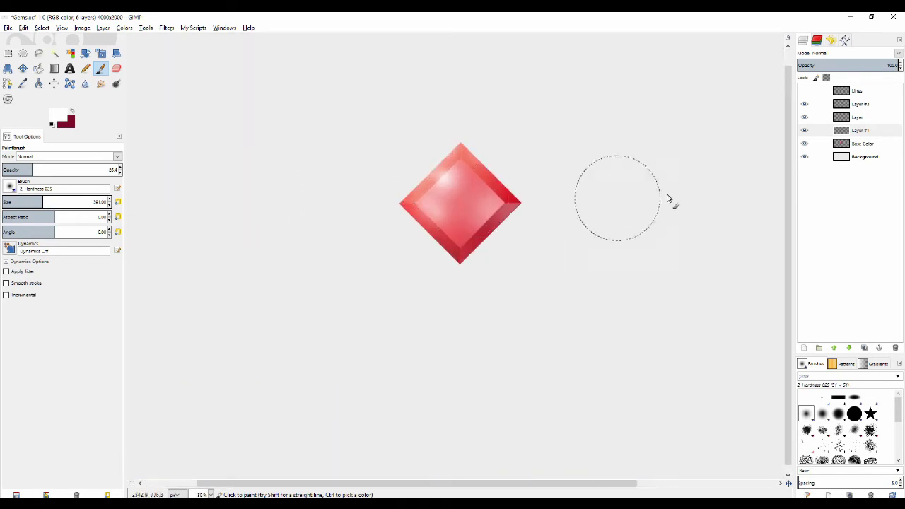
click(851, 160)
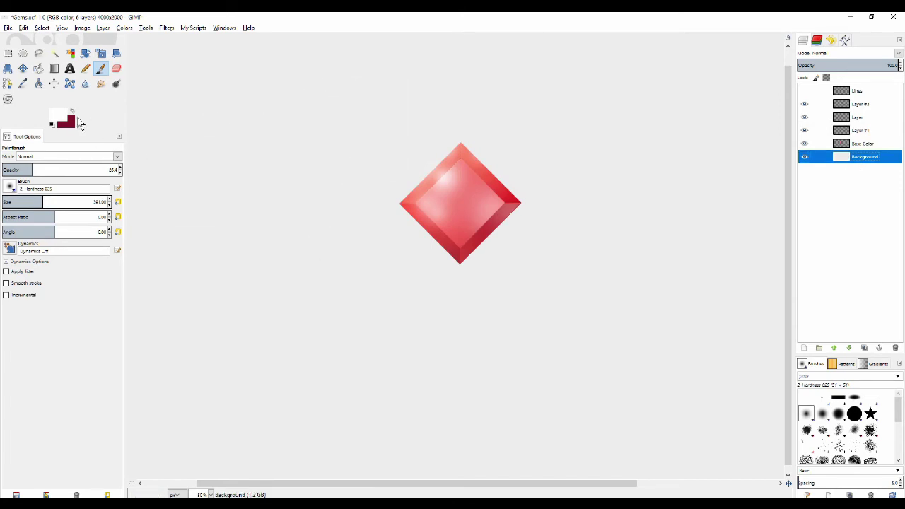
Swap the foreground and background colours and set the foreground colour to dark grey
scroll(293, 243, down, 2)
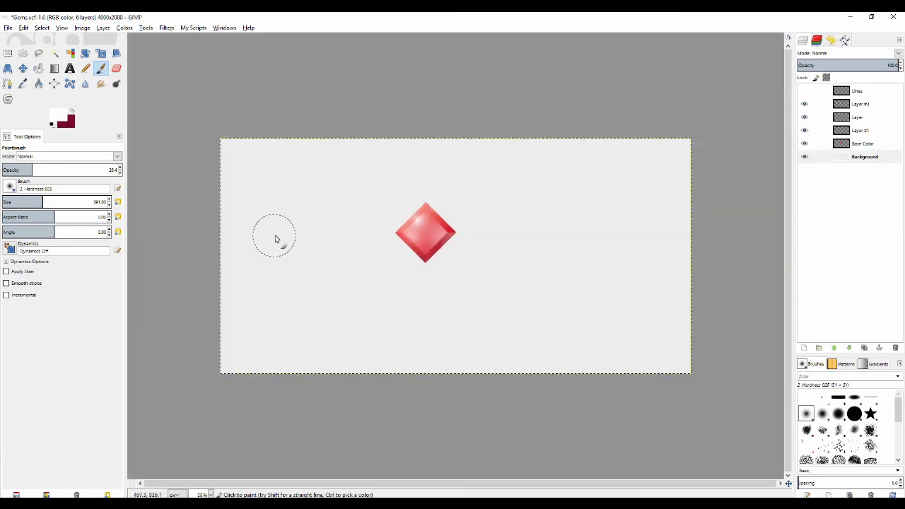
scroll(312, 216, up, 3)
drag(287, 184, 222, 175)
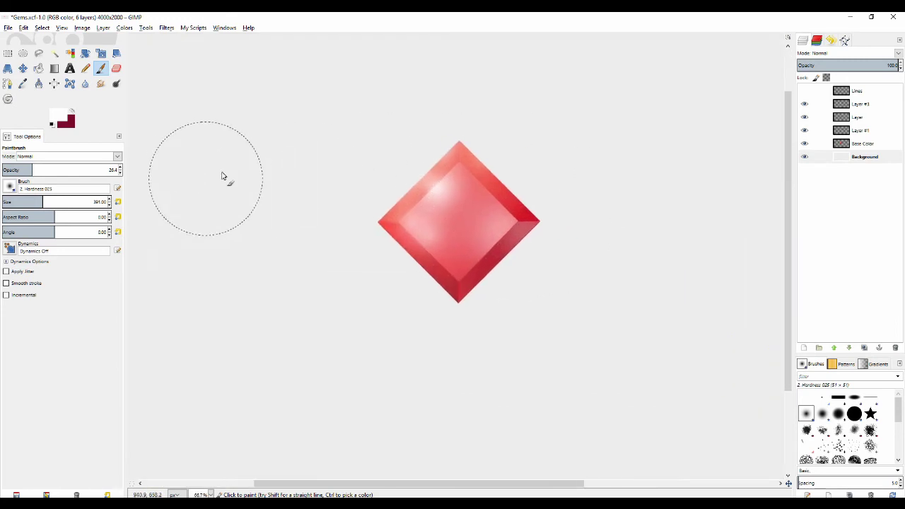
click(72, 111)
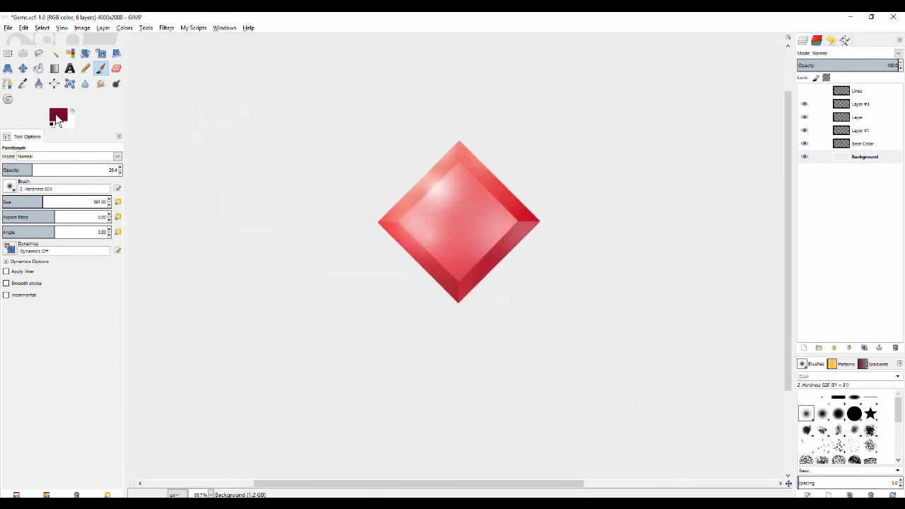
click(58, 121)
drag(444, 154, 422, 214)
click(502, 232)
scroll(269, 163, down, 2)
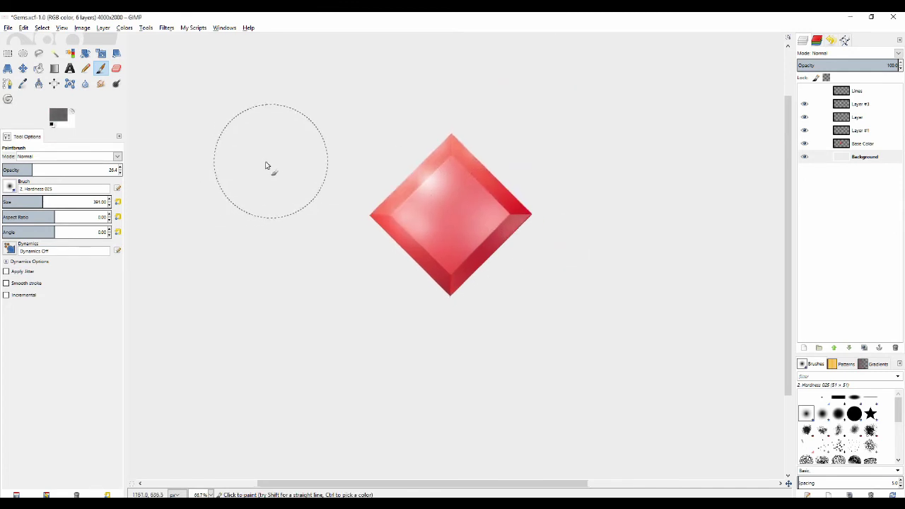
Bucket-fill the similarly coloured area around the gem on the Background layer with dark grey
click(39, 68)
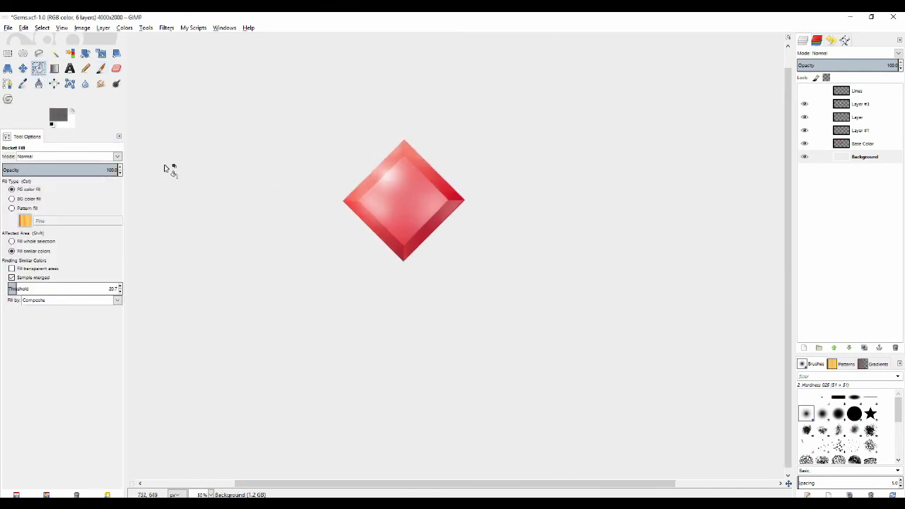
scroll(167, 170, down, 2)
scroll(374, 194, up, 1)
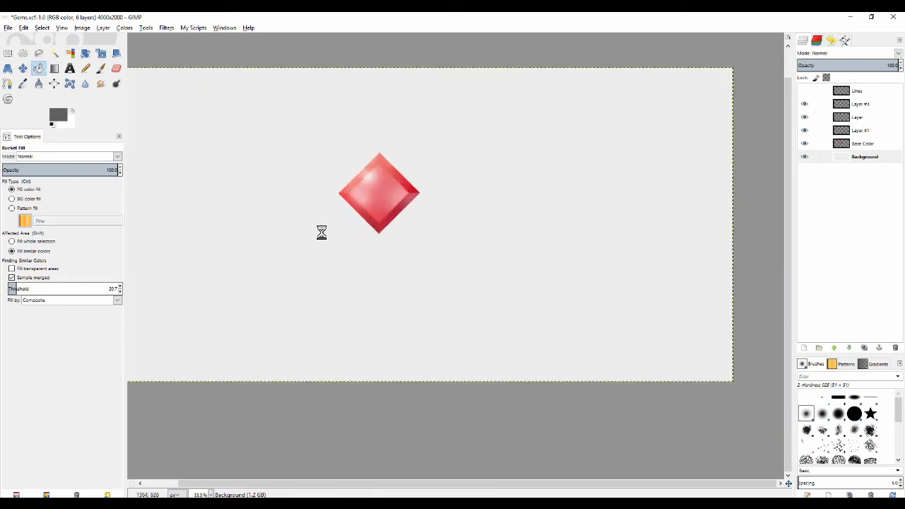
scroll(343, 235, up, 2)
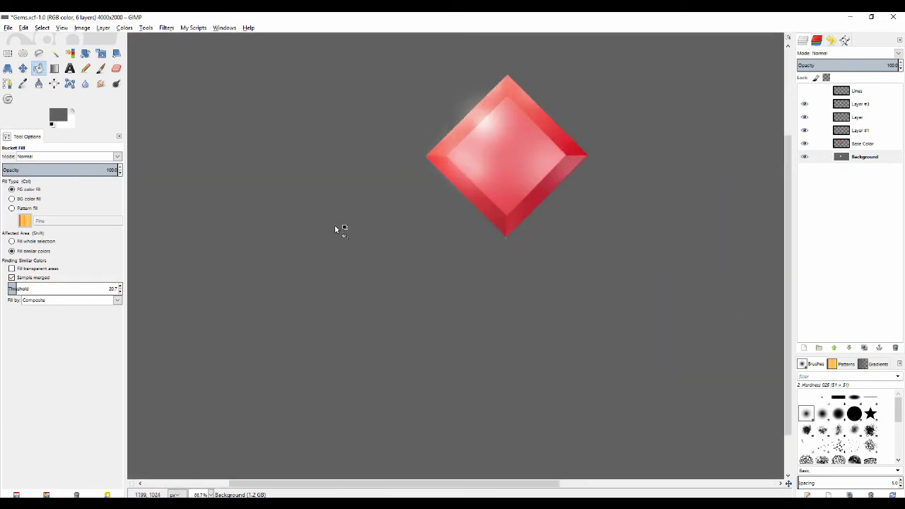
Set Bucket Fill to fill the whole selection and refill the entire Background layer with dark grey, covering the pale remnants around the gem
drag(371, 224, 315, 274)
scroll(344, 283, down, 1)
scroll(340, 294, up, 4)
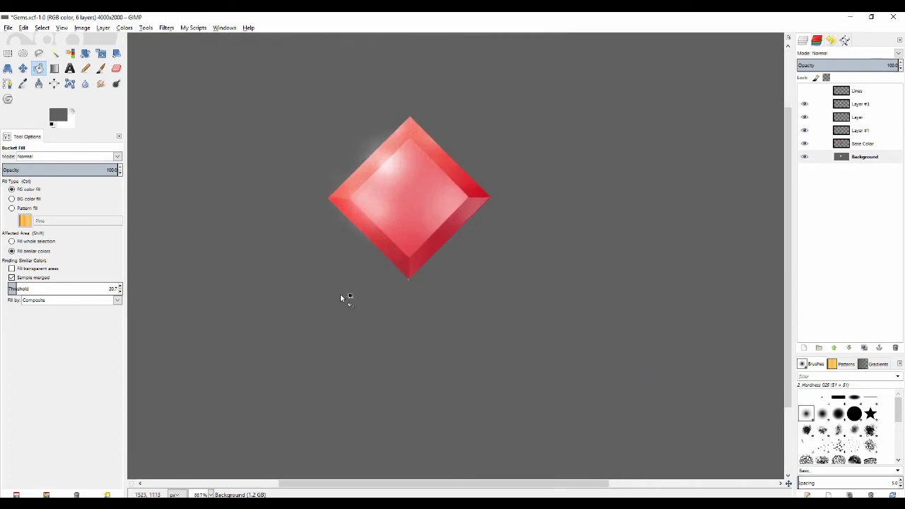
scroll(353, 300, up, 1)
drag(479, 268, 366, 289)
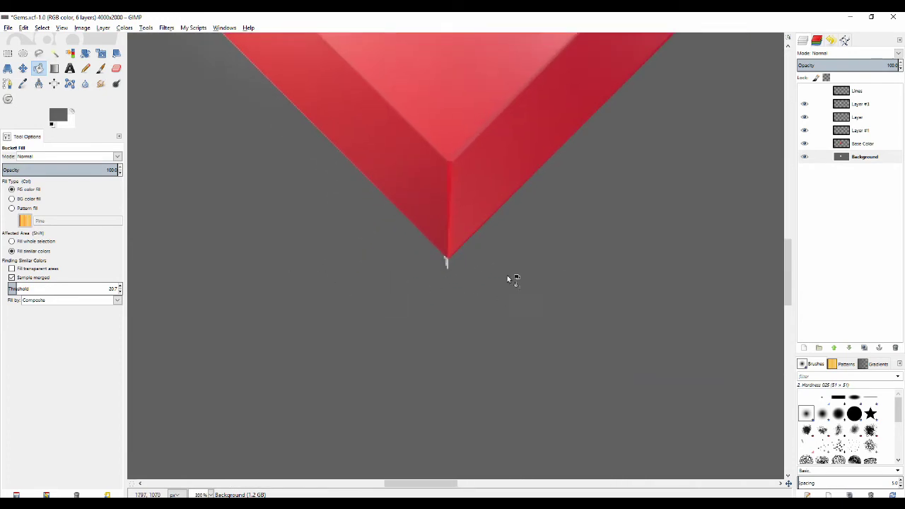
click(50, 244)
scroll(213, 259, down, 4)
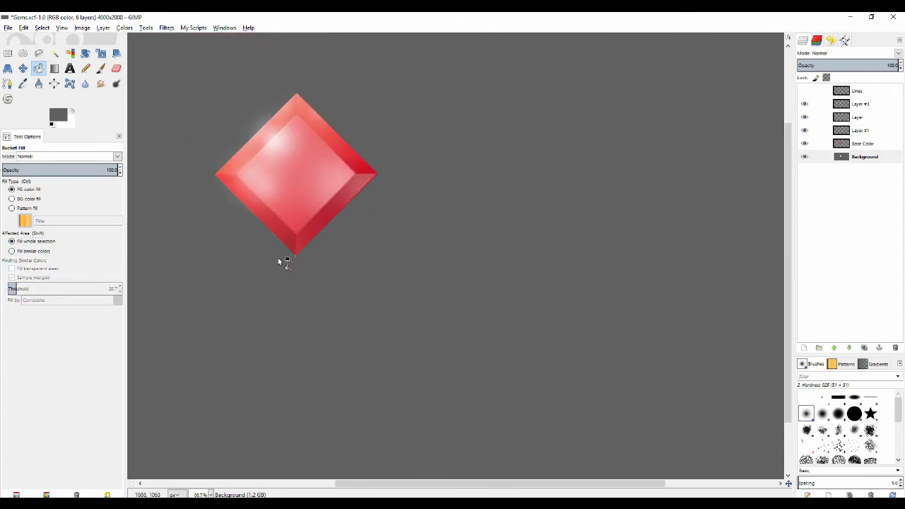
click(275, 290)
drag(266, 313, 374, 298)
click(304, 283)
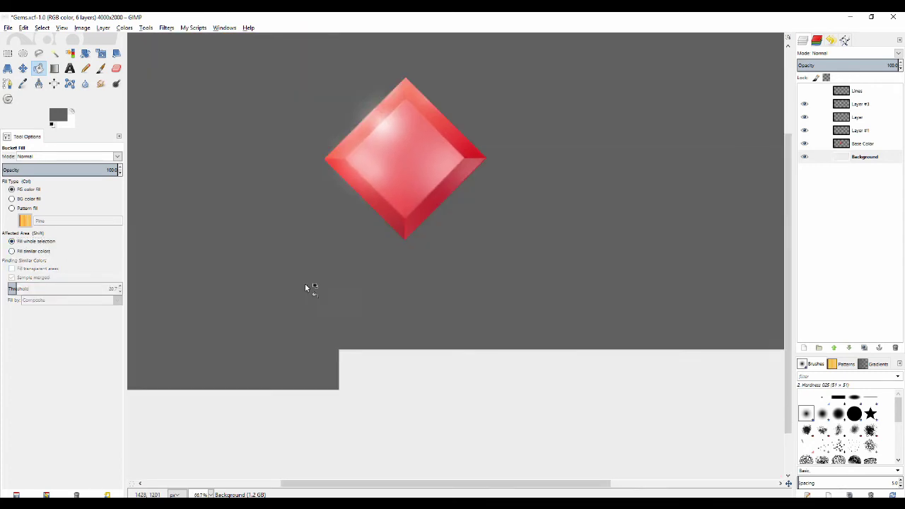
drag(303, 283, 308, 297)
scroll(302, 283, down, 3)
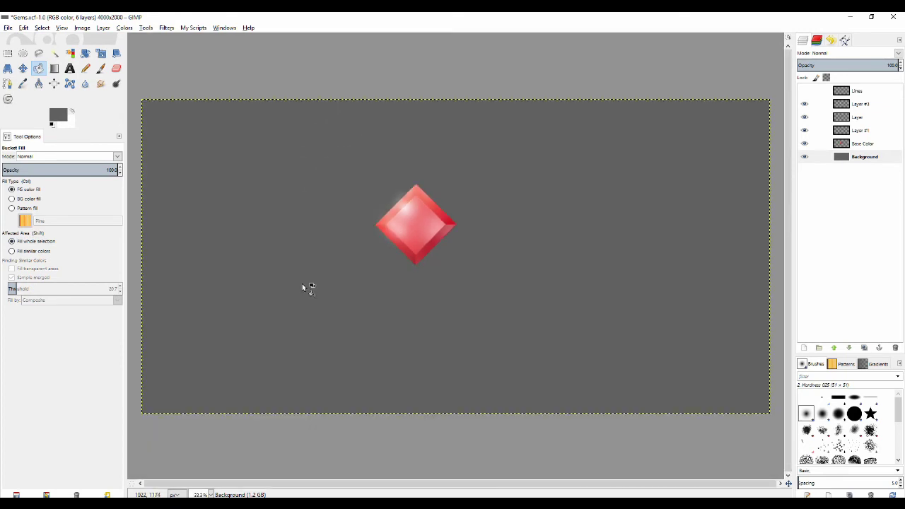
scroll(311, 274, up, 2)
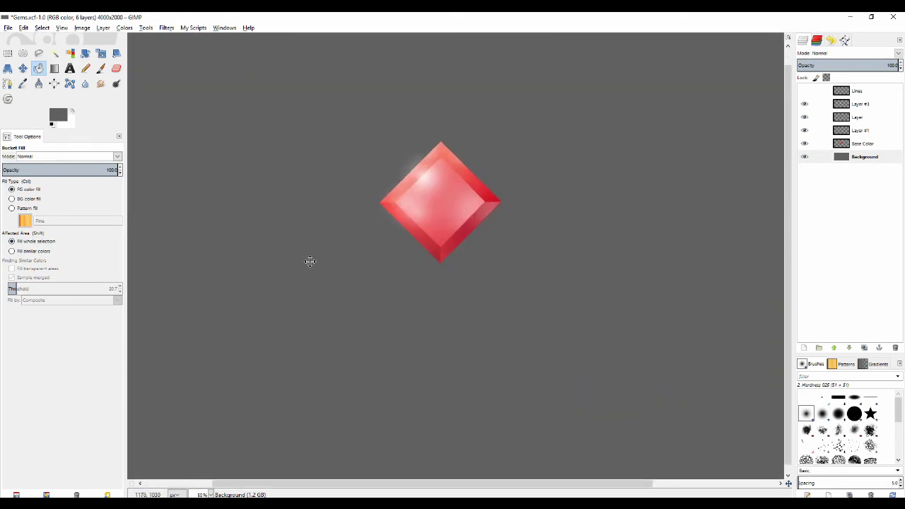
Save the current changes to the Gems.xcf image
scroll(316, 259, down, 2)
scroll(325, 253, up, 2)
drag(339, 254, 299, 233)
scroll(299, 233, up, 1)
drag(292, 196, 262, 269)
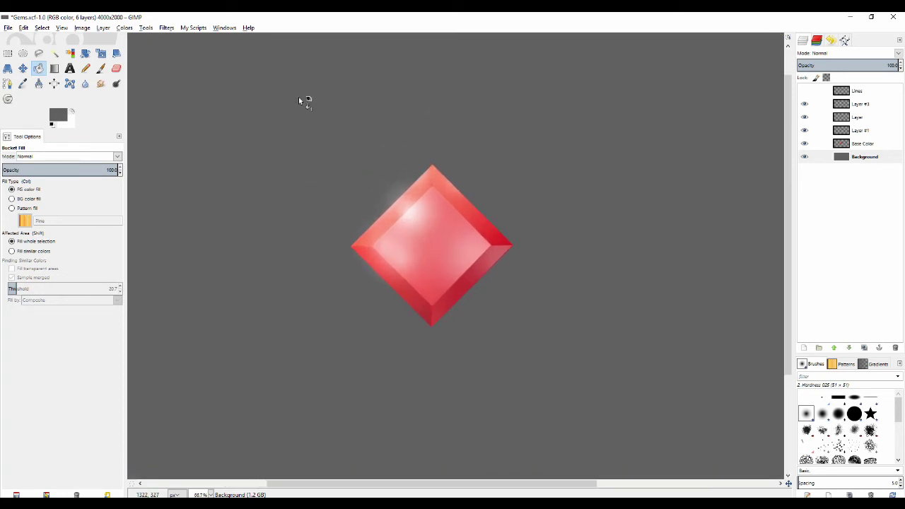
key(ctrl+s)
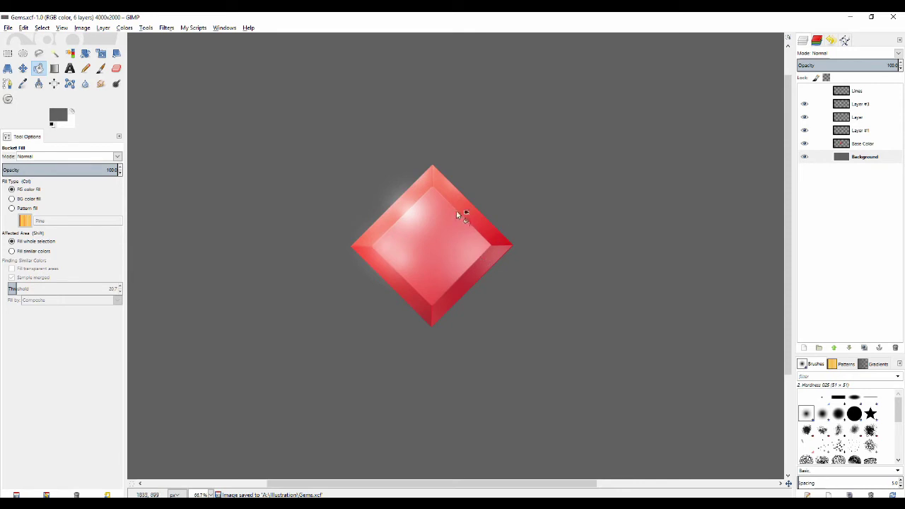
Examine the gem's facets, edge highlights and outer glow against the dark grey background at different magnifications
scroll(430, 191, up, 1)
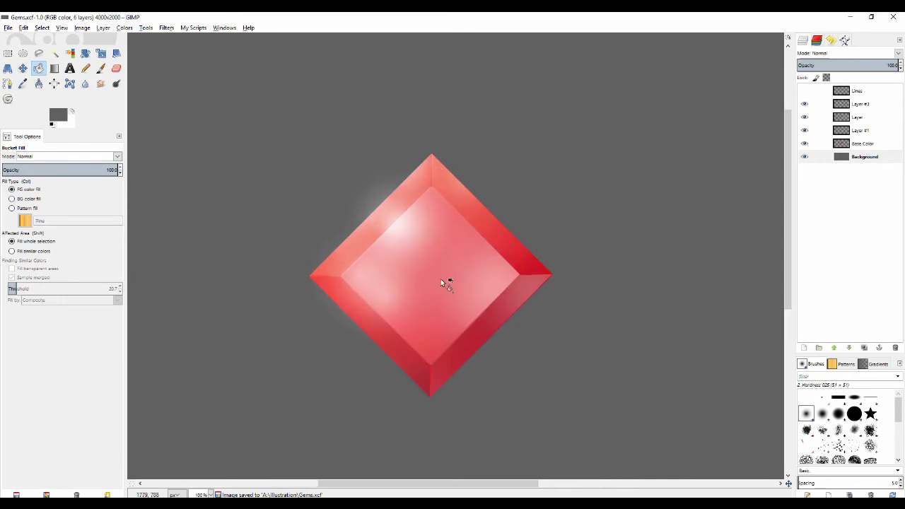
scroll(446, 251, up, 1)
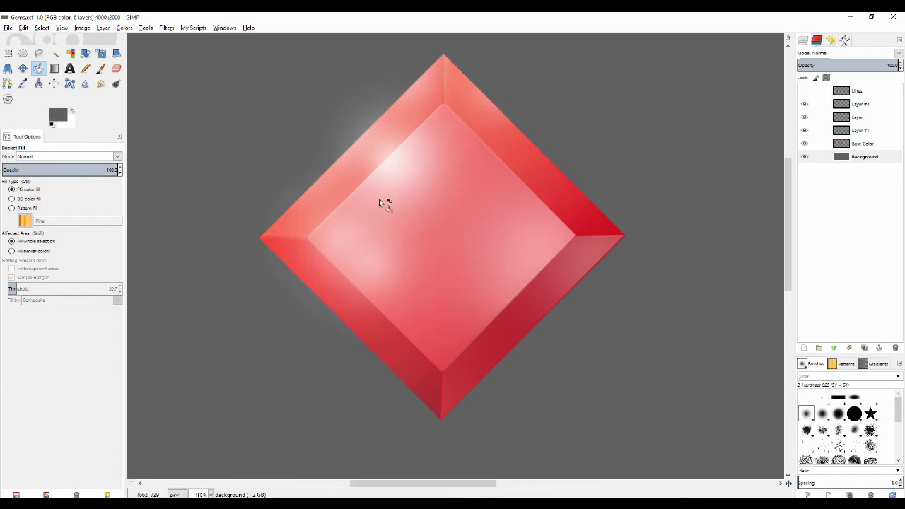
scroll(435, 227, down, 1)
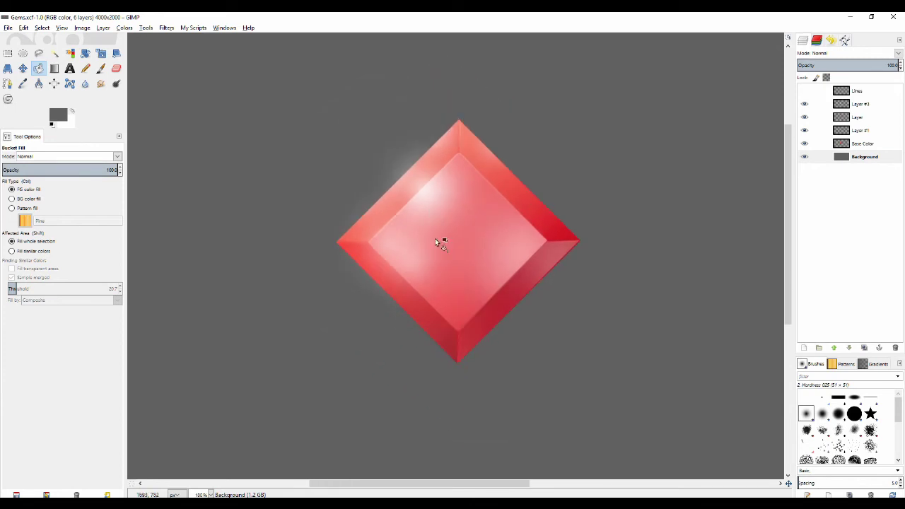
scroll(431, 241, up, 1)
drag(430, 228, 438, 278)
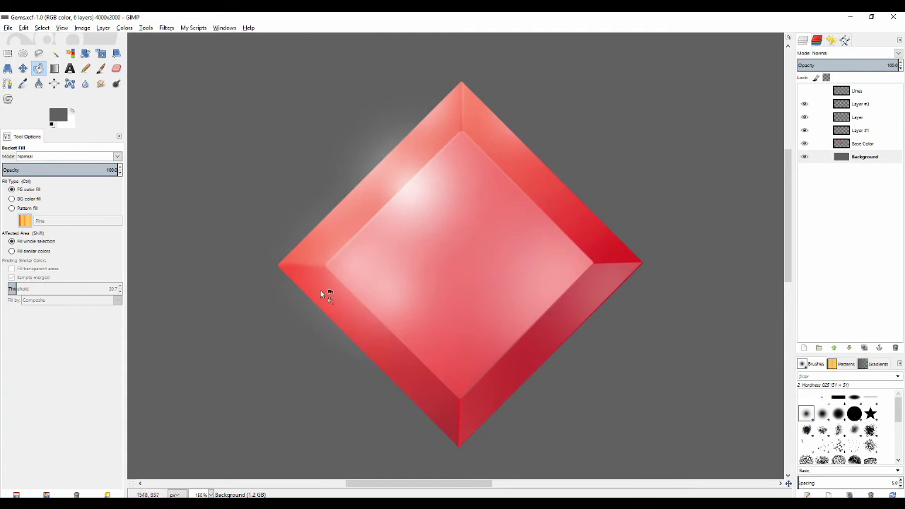
scroll(364, 133, down, 1)
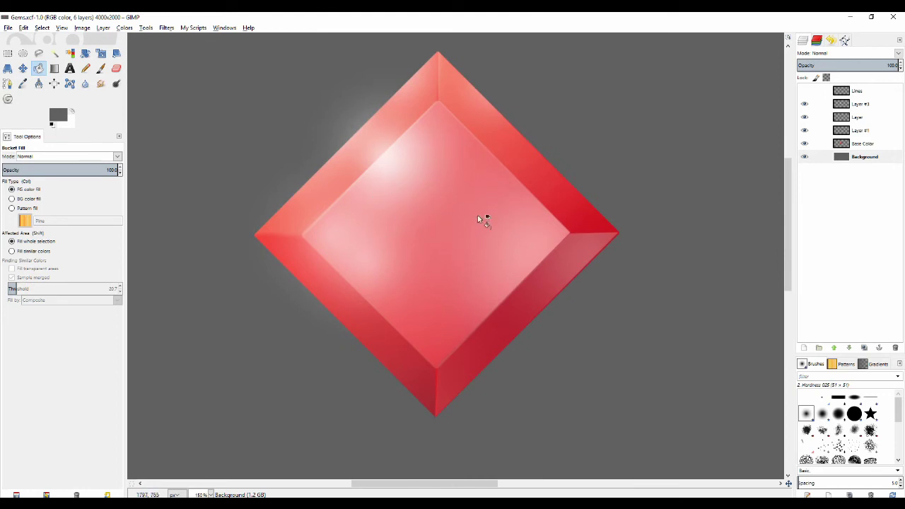
scroll(417, 274, down, 5)
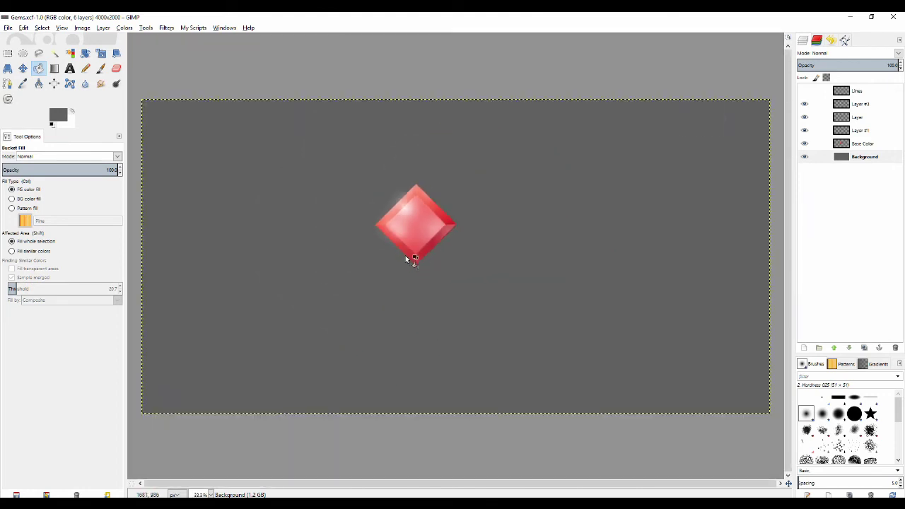
scroll(418, 285, up, 5)
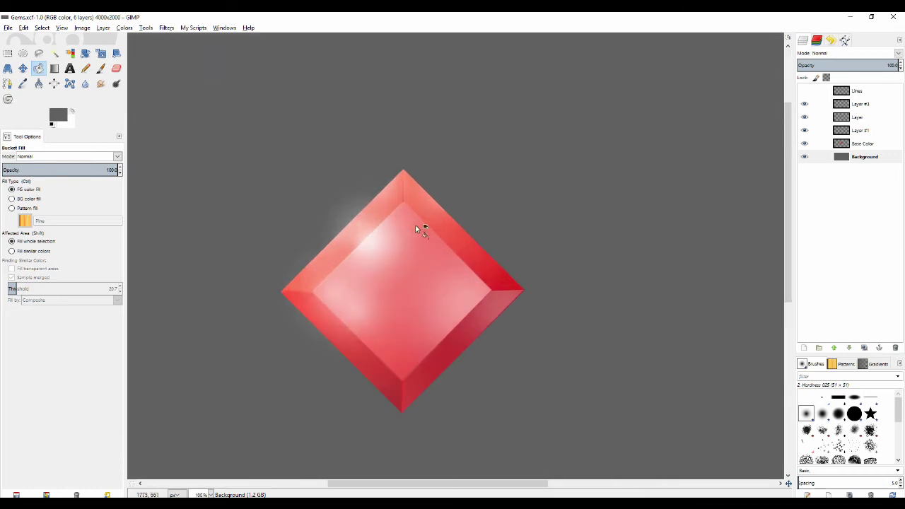
drag(398, 313, 429, 253)
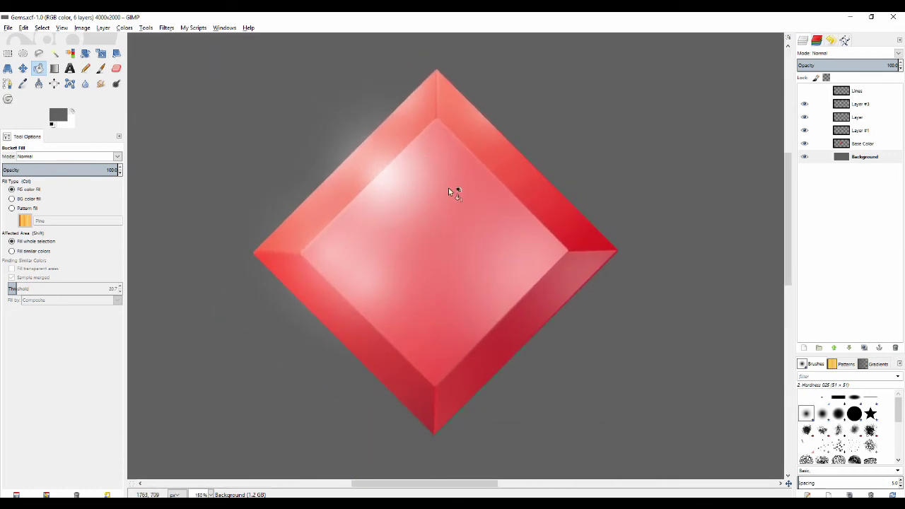
scroll(422, 253, down, 2)
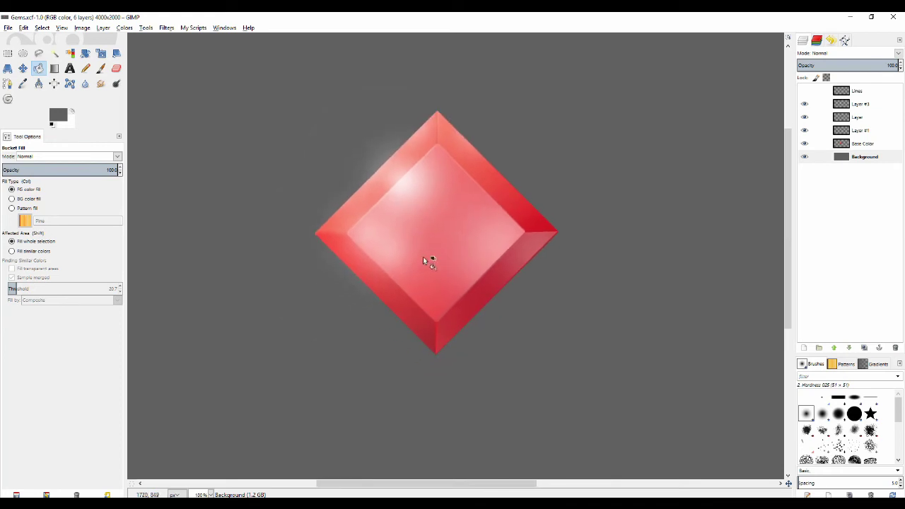
scroll(414, 280, up, 2)
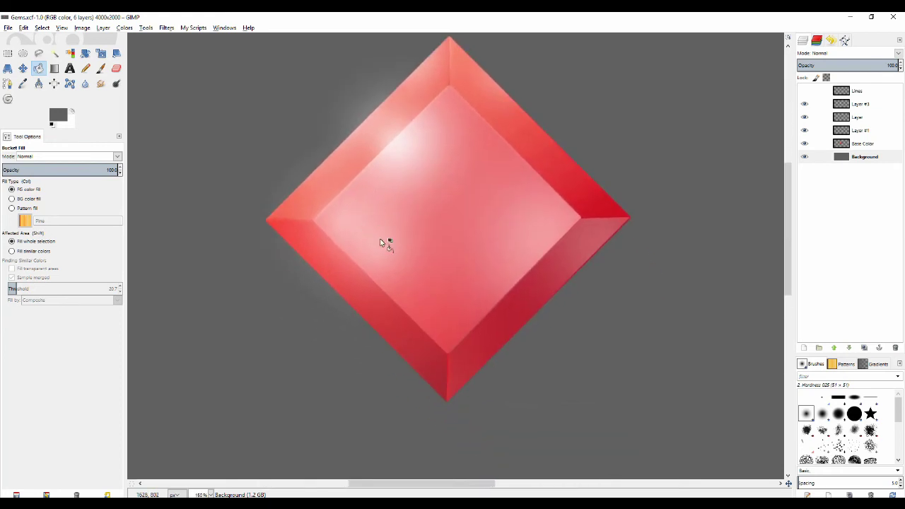
scroll(396, 242, down, 1)
scroll(396, 223, down, 1)
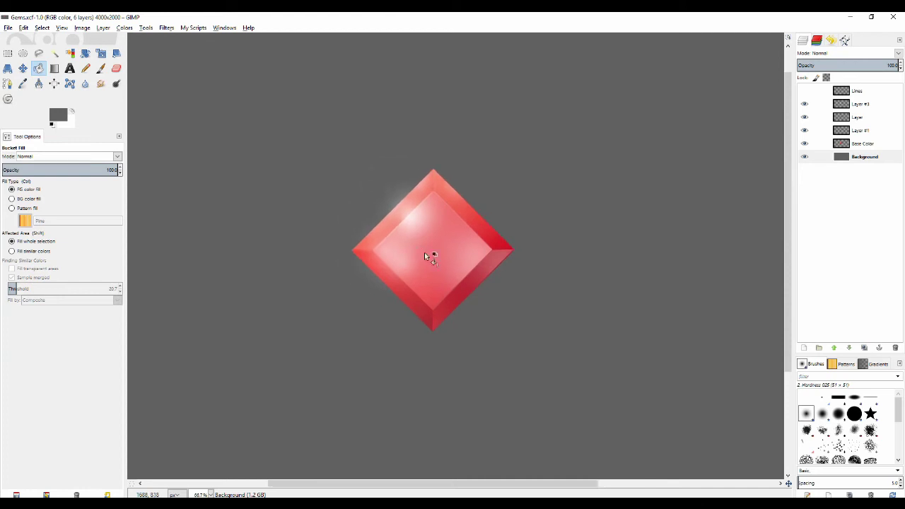
scroll(424, 252, up, 1)
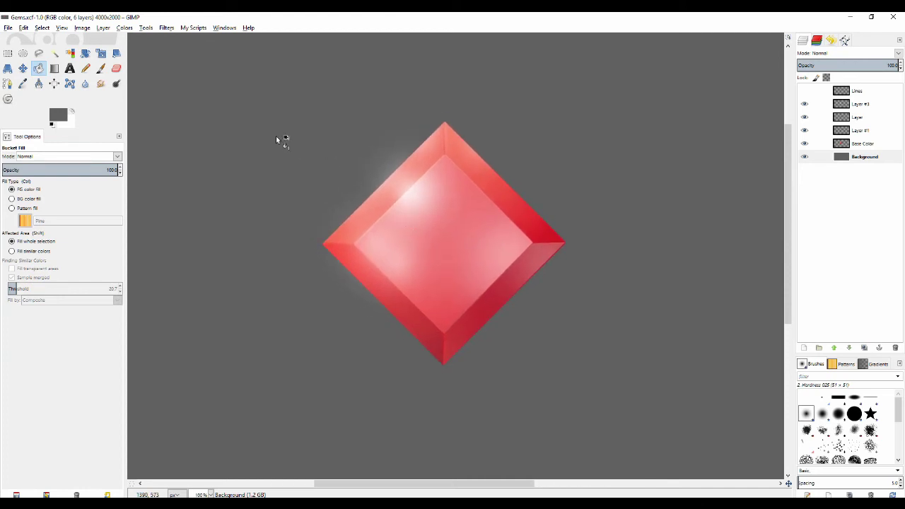
scroll(509, 204, up, 1)
scroll(495, 156, up, 1)
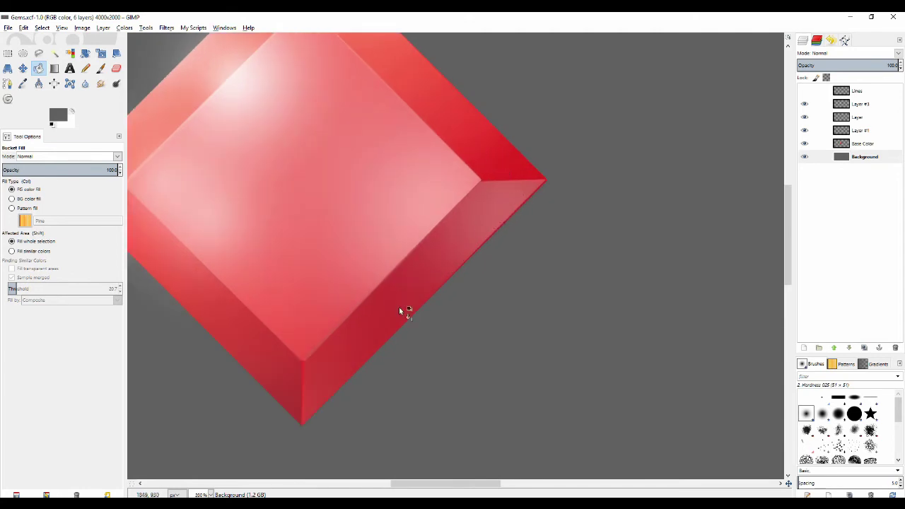
scroll(329, 236, down, 2)
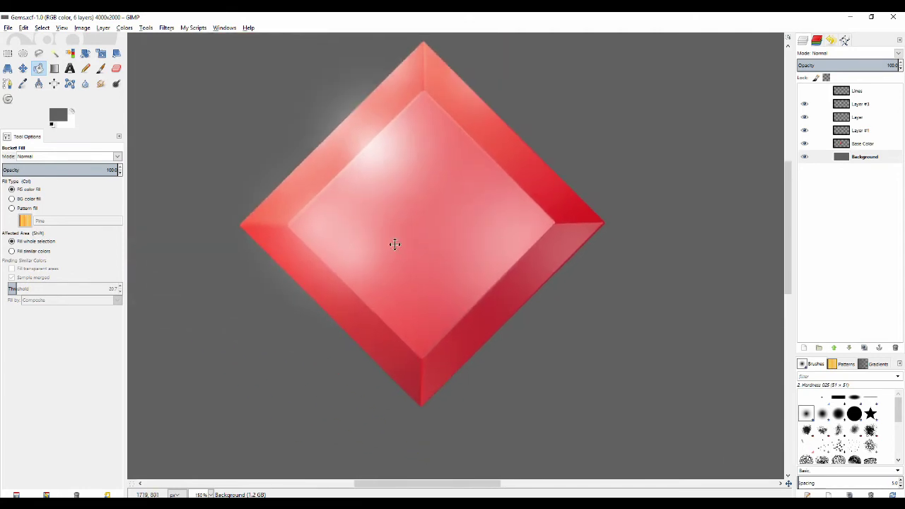
drag(407, 242, 438, 202)
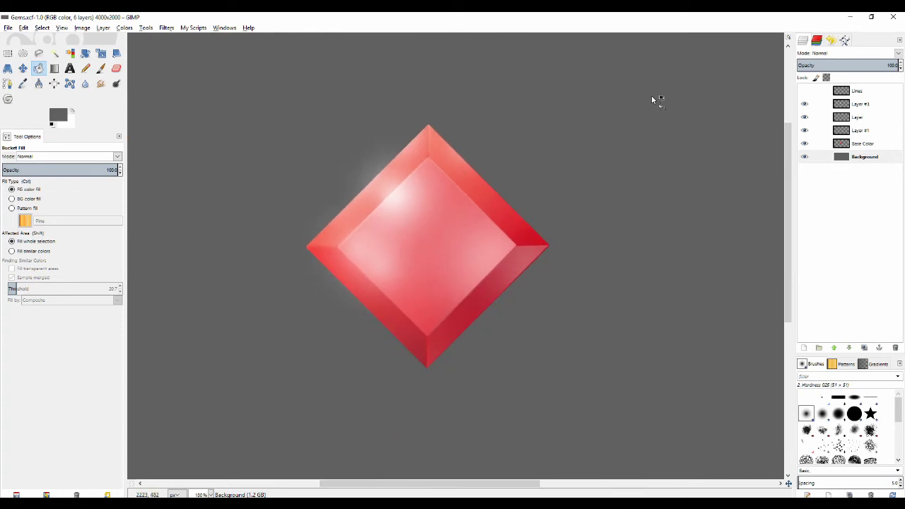
Toggle Layer #3, the layer named Layer and Layer #1 off and on one by one to compare their effect on the gem
click(860, 106)
click(805, 105)
click(805, 105)
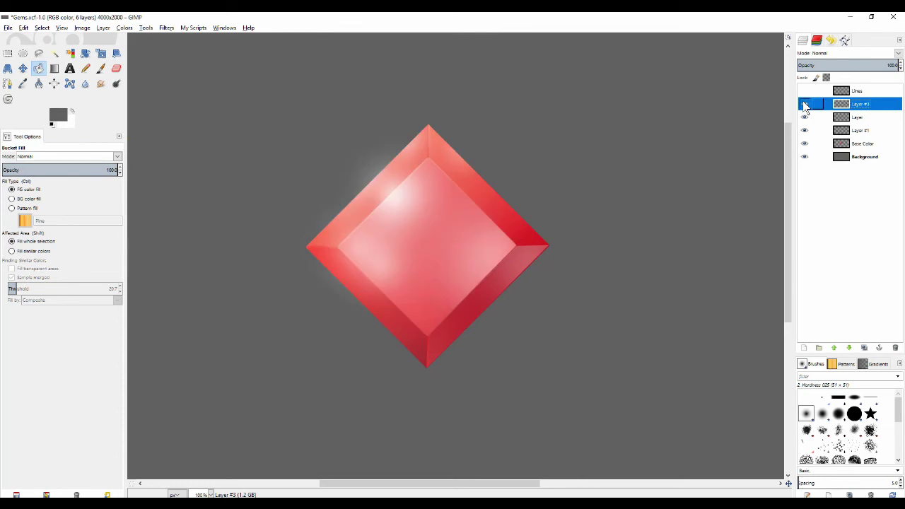
click(806, 117)
click(805, 117)
click(806, 118)
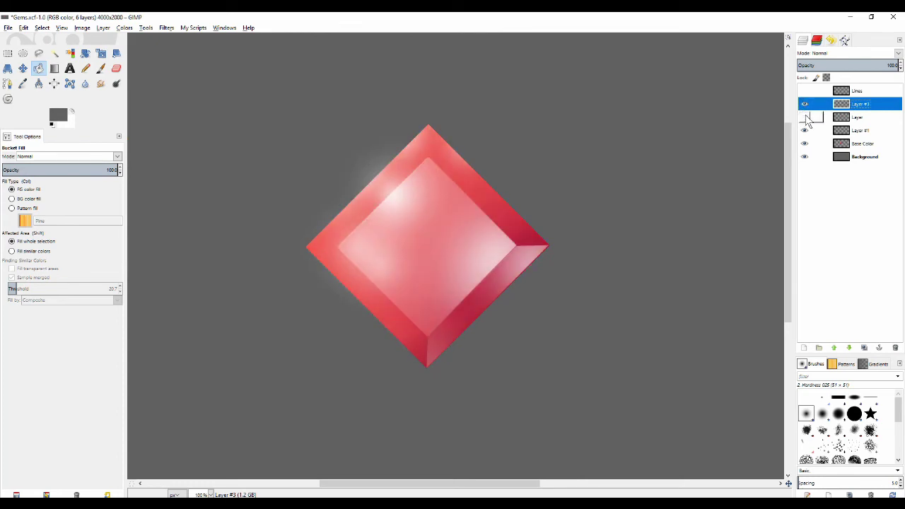
click(805, 118)
click(804, 136)
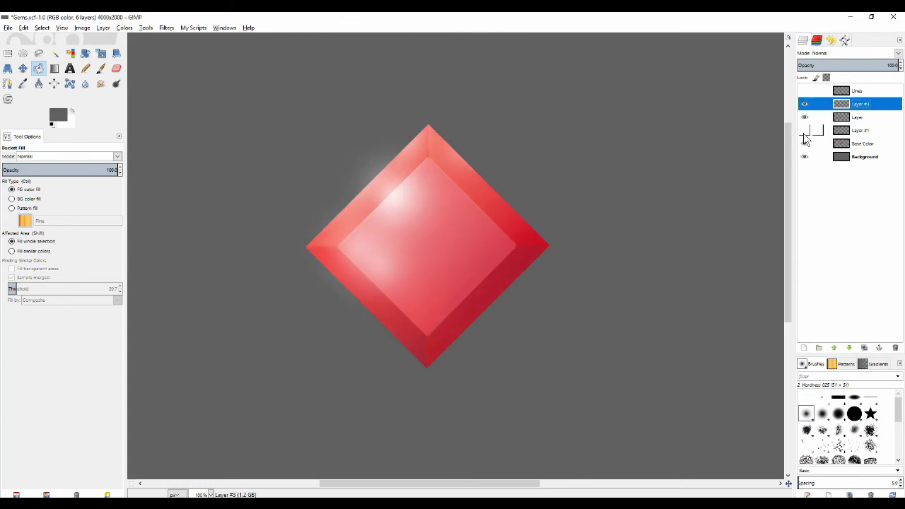
click(804, 135)
Toggle the visibility of Base Color and Layer #1 to check what each contributes to the gem, leaving both shown
click(867, 147)
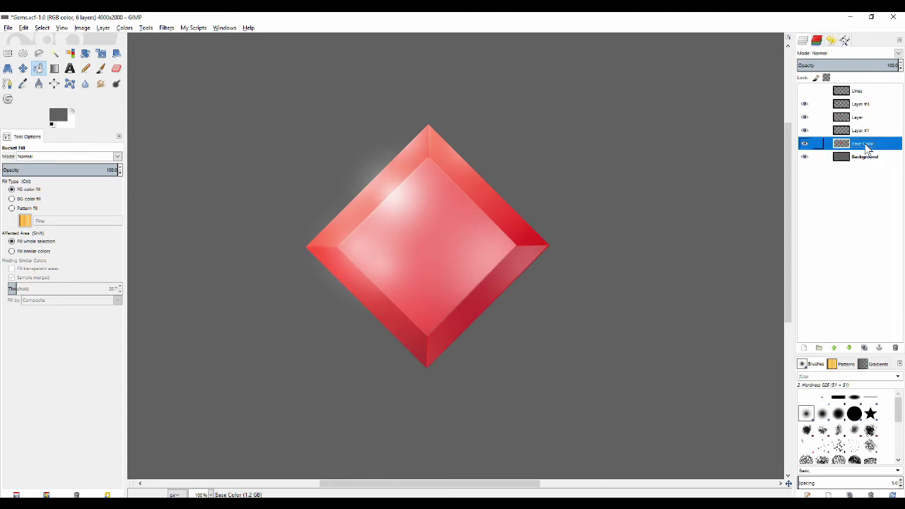
click(804, 144)
click(803, 144)
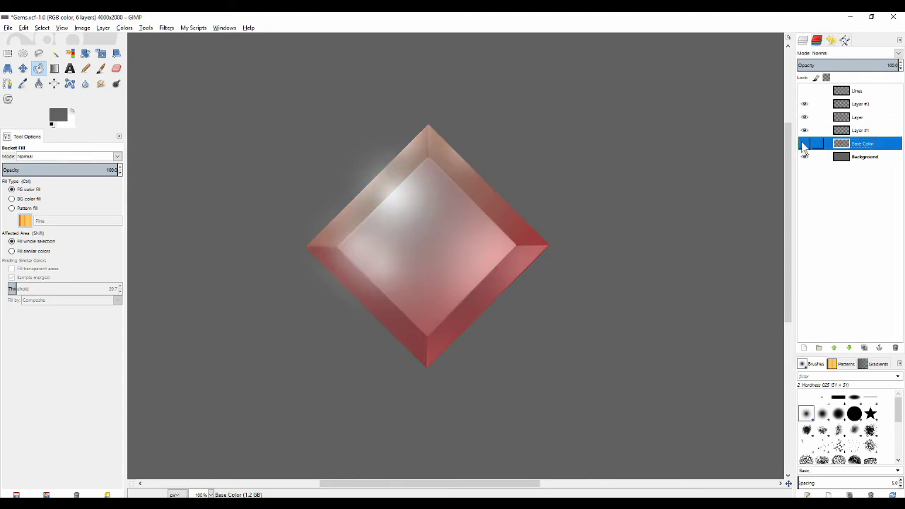
click(804, 144)
click(803, 144)
click(804, 130)
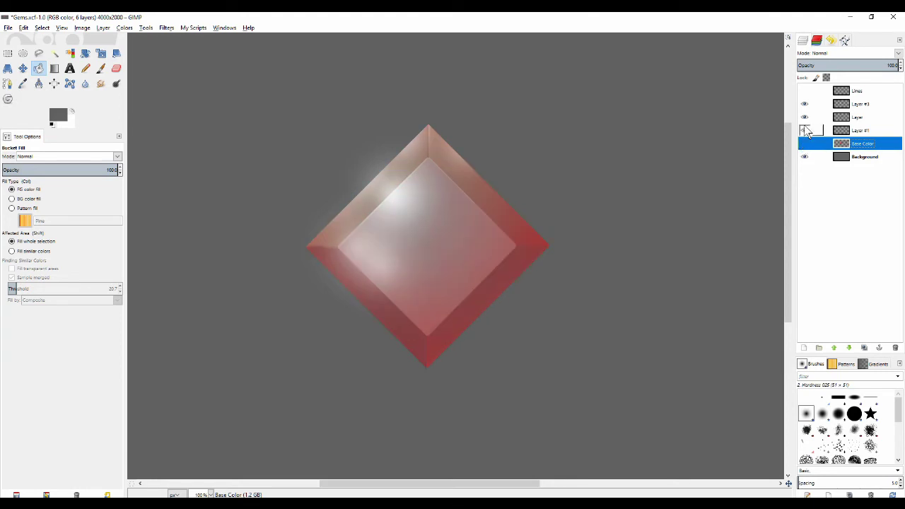
click(804, 130)
click(804, 144)
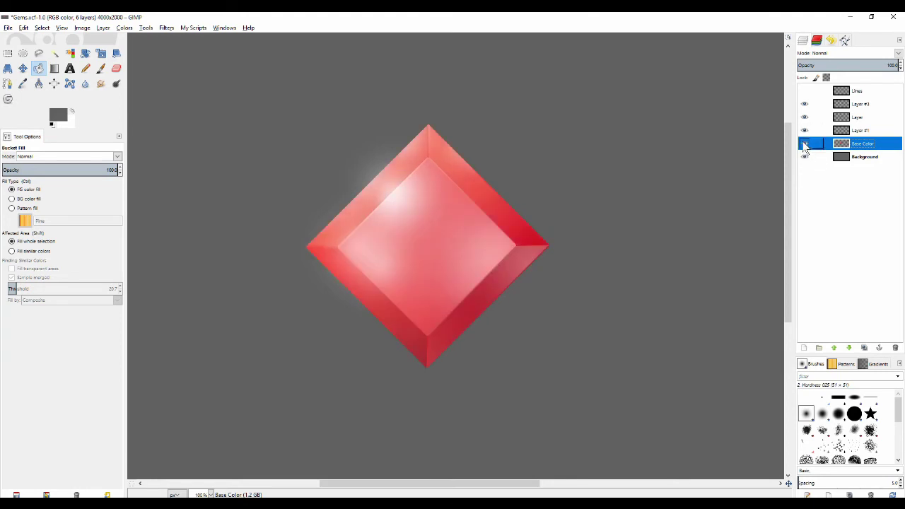
Hide the Background layer and create a new layer from the visible gem directly above Layer #3
click(805, 156)
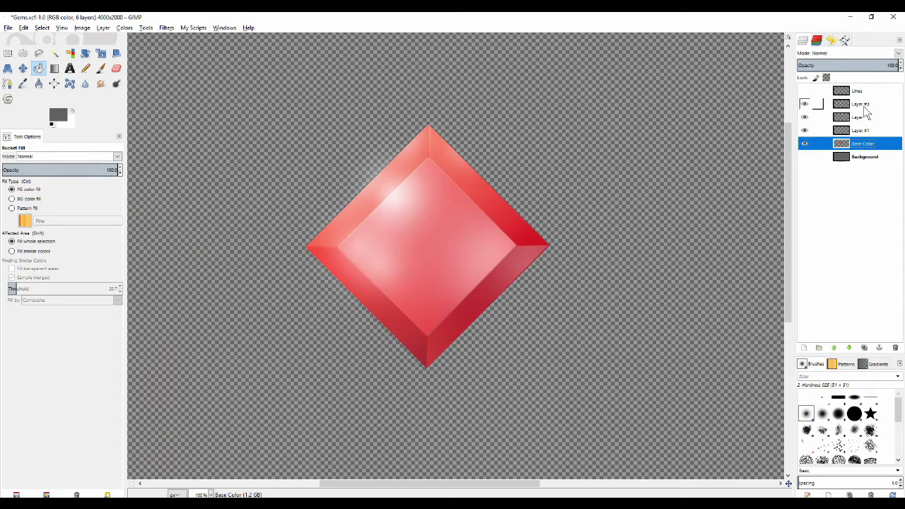
click(864, 106)
double_click(805, 157)
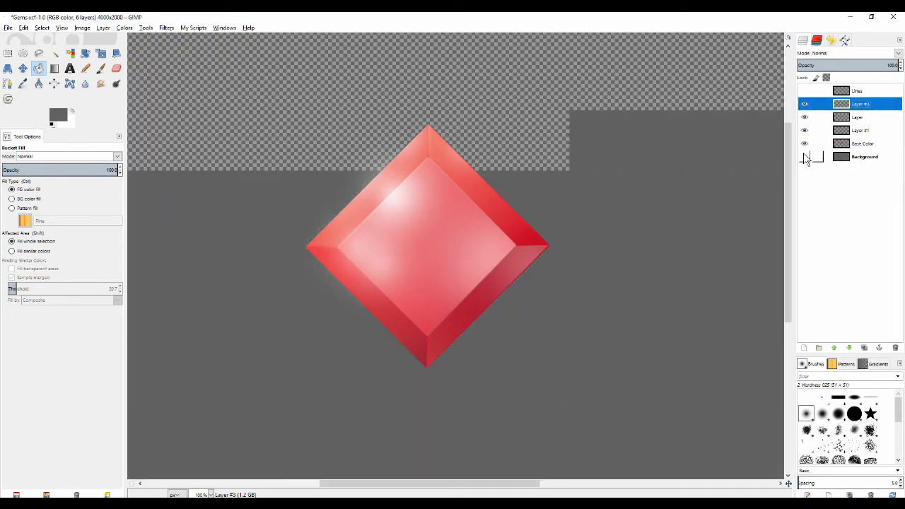
right_click(860, 104)
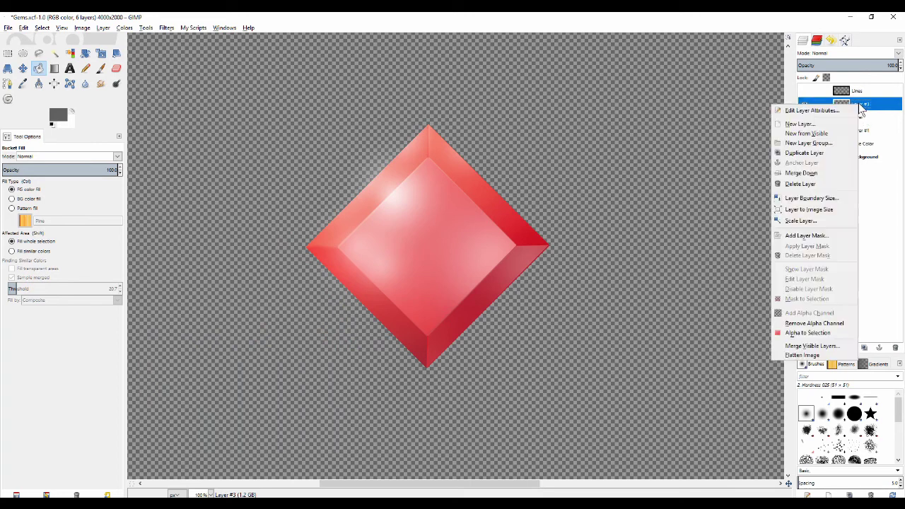
click(825, 134)
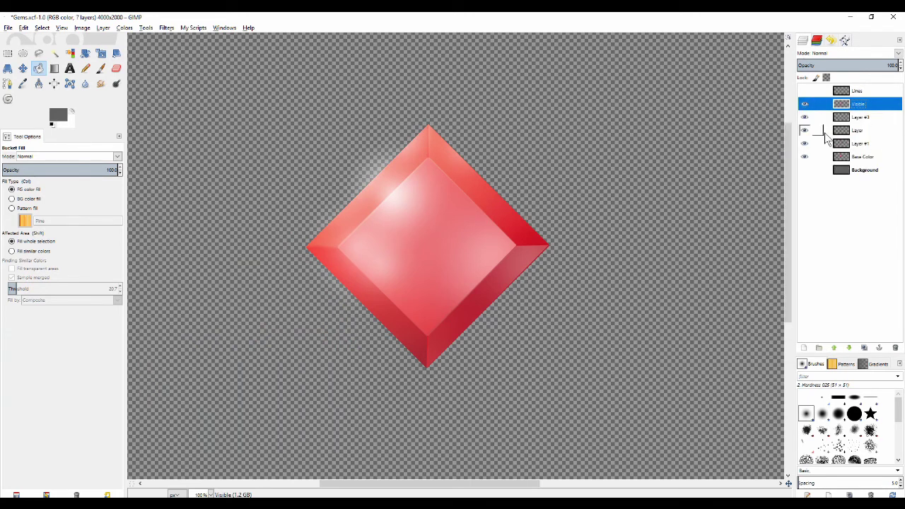
Hide Layer #3, Layer, Layer #1 and Base Color so only the merged gem copy shows, and activate Free Select
click(805, 116)
click(805, 130)
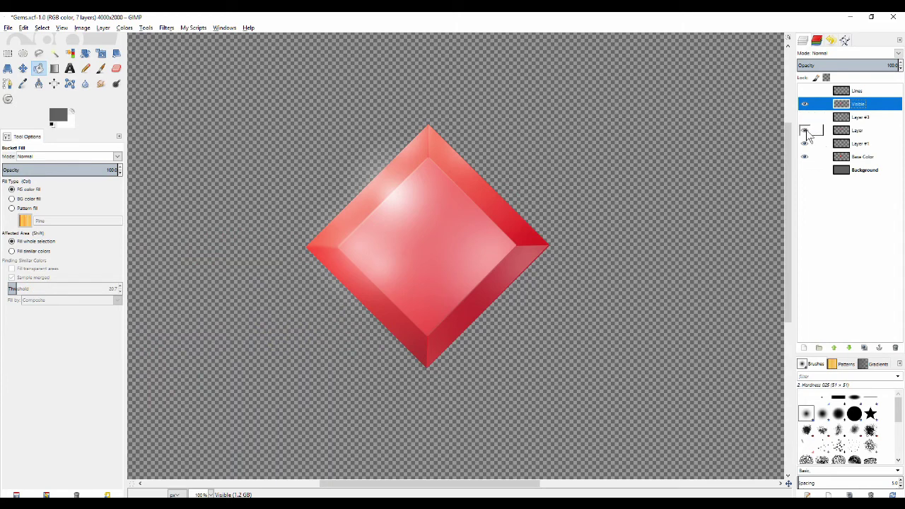
click(805, 142)
key(f)
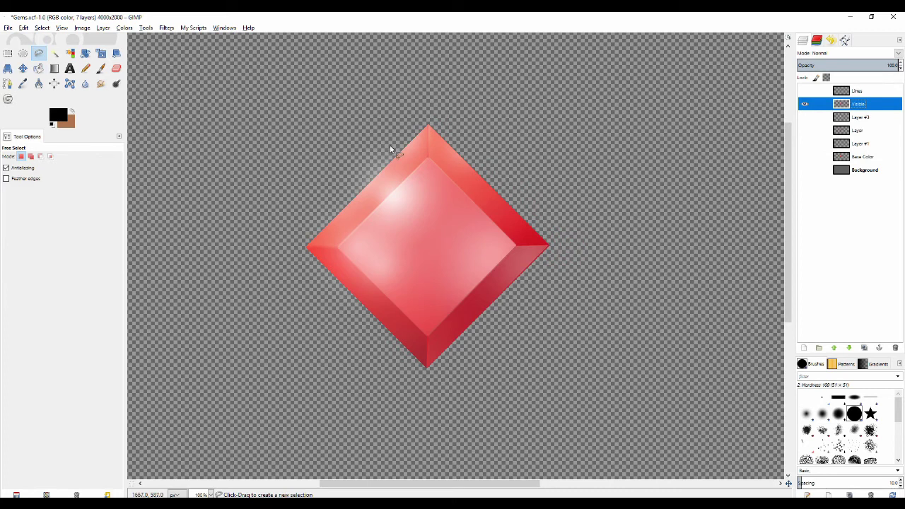
Toggle the merged Visible layer off and on to check that it holds the complete gem
click(806, 104)
click(806, 104)
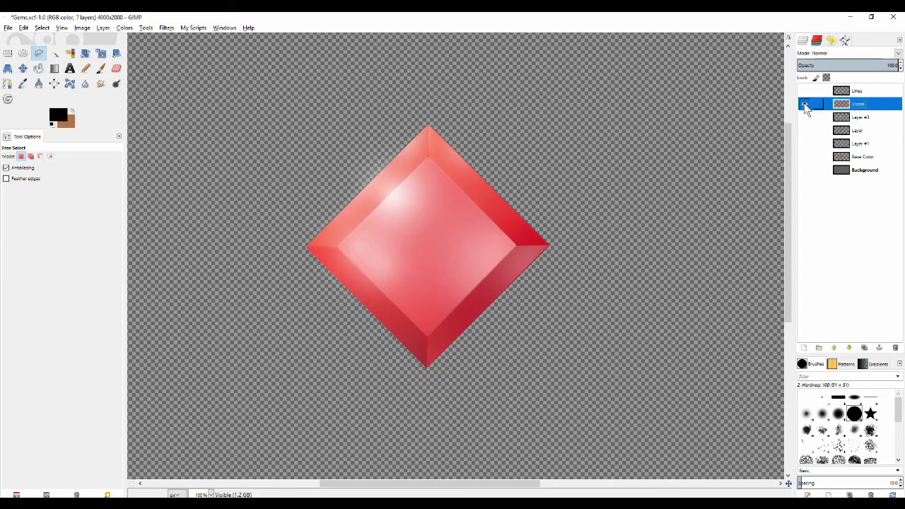
click(805, 105)
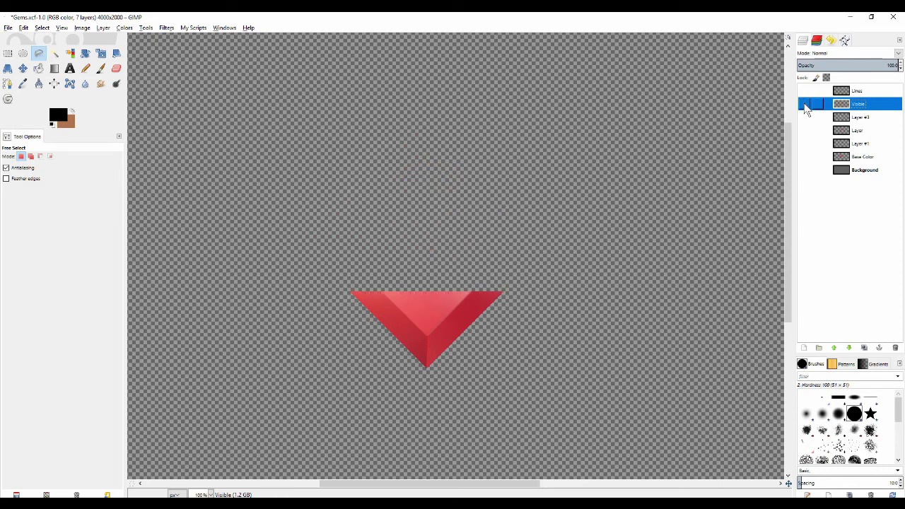
click(806, 105)
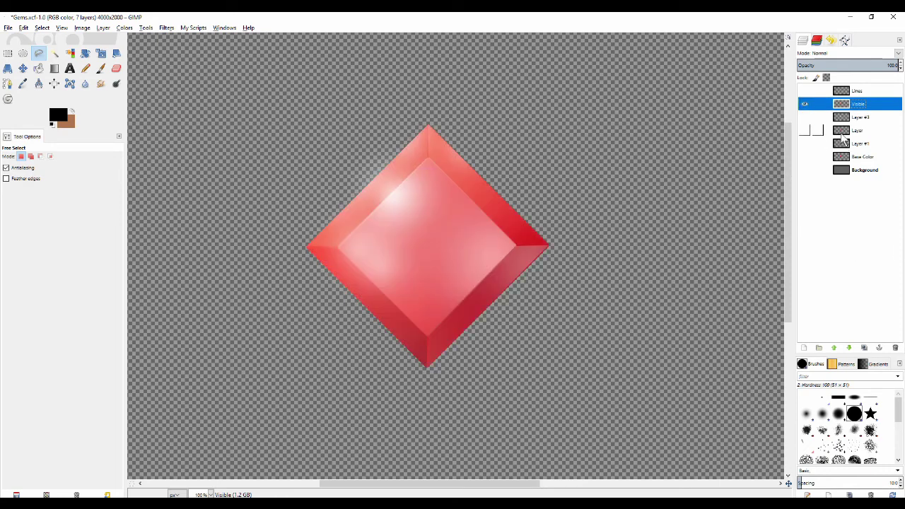
Show the original Base Color, Layer #1, Layer and Layer #3 layers in place of the merged gem copy
click(806, 170)
click(806, 171)
click(805, 157)
click(804, 144)
click(805, 130)
click(804, 117)
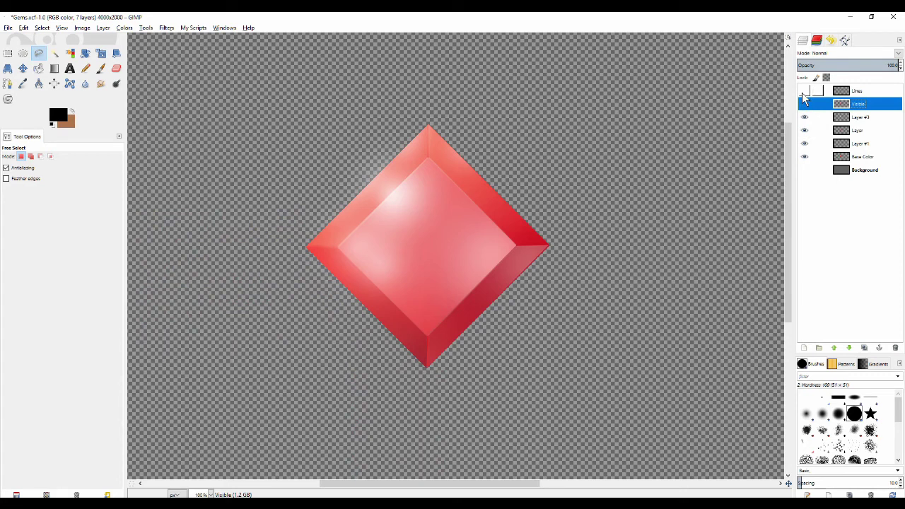
Hide the four original gem layers again and show only the merged Visible layer over the dark grey Background
click(804, 104)
click(804, 117)
click(804, 143)
click(804, 156)
click(805, 174)
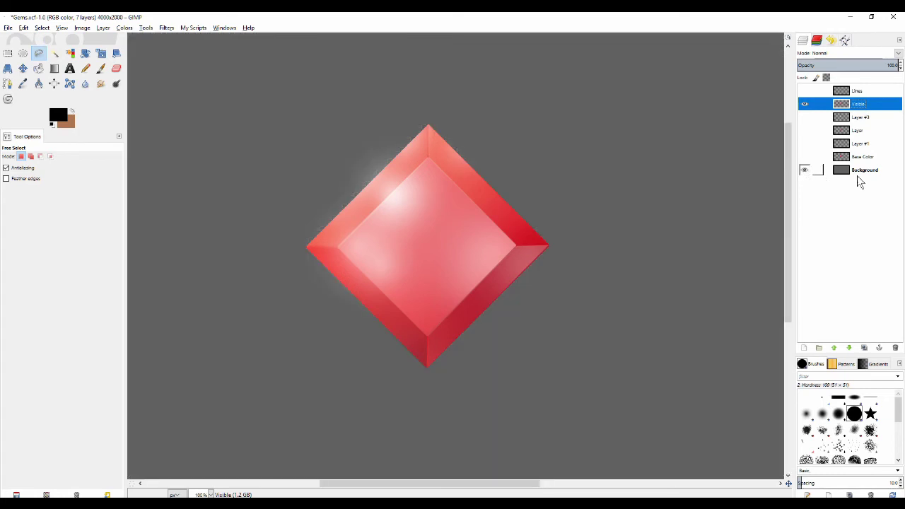
Toggle the Visible layer repeatedly to compare the canvas with and without the merged gem, leaving it shown
click(804, 104)
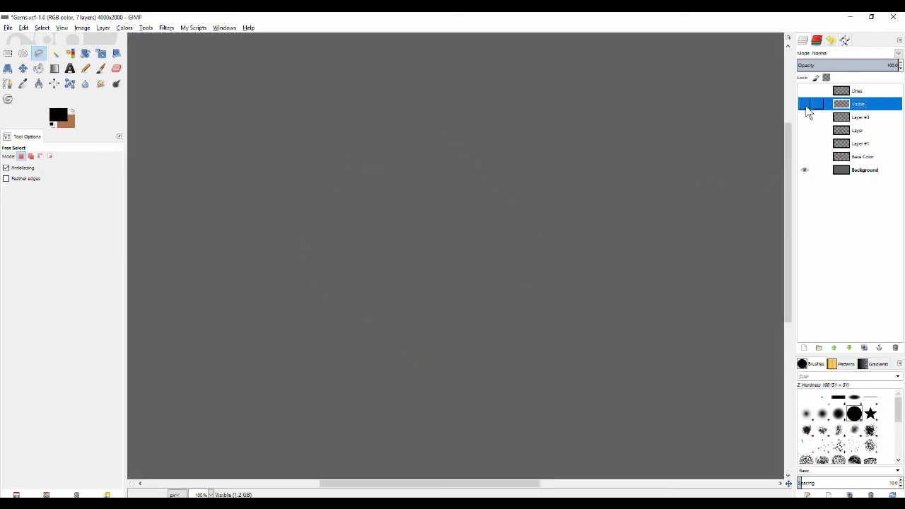
click(805, 104)
click(805, 105)
click(805, 104)
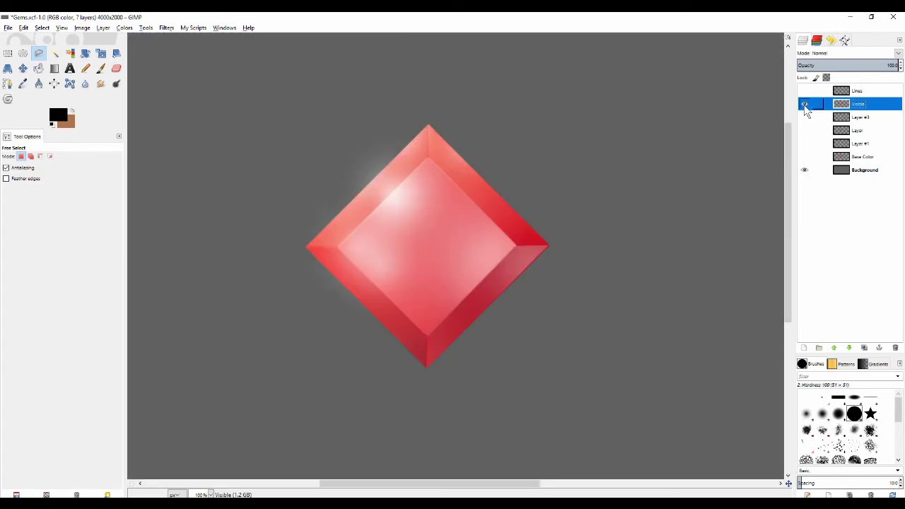
click(805, 105)
click(805, 105)
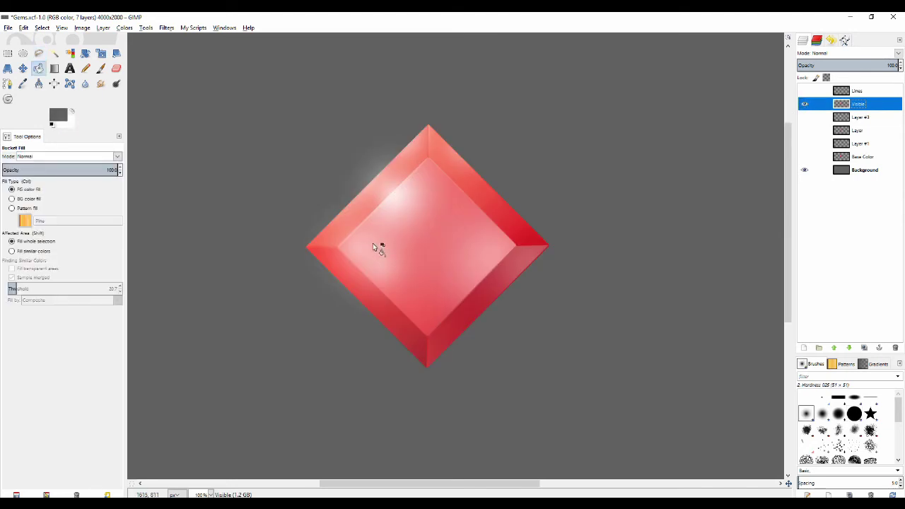
Try shifting the merged gem's hue to -68 with Hue-Saturation
scroll(382, 234, down, 2)
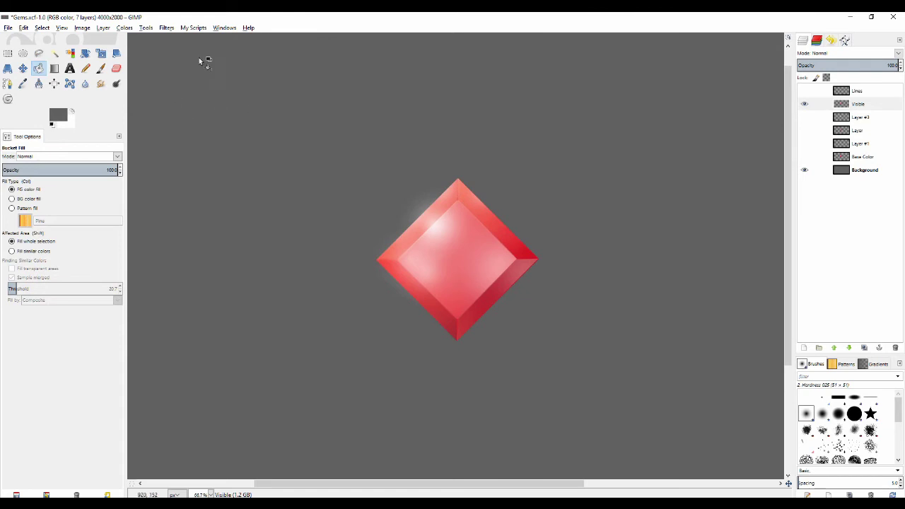
click(126, 30)
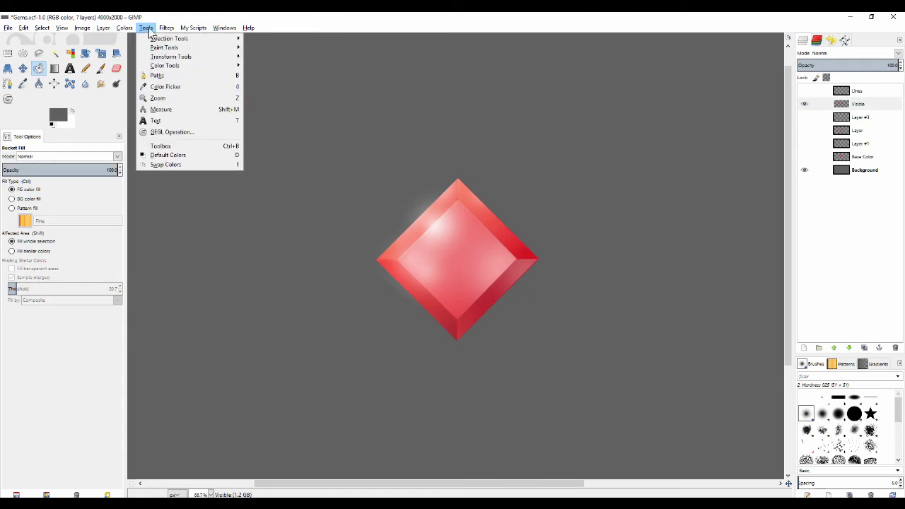
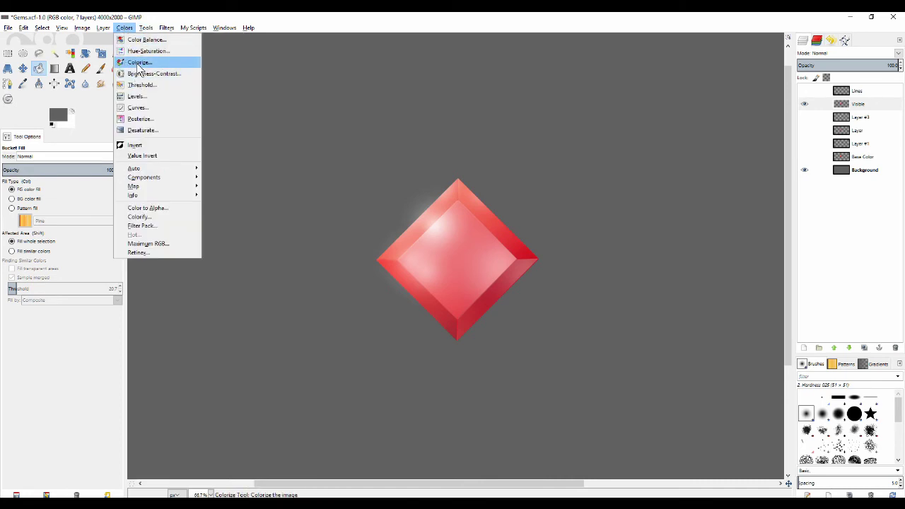
click(148, 52)
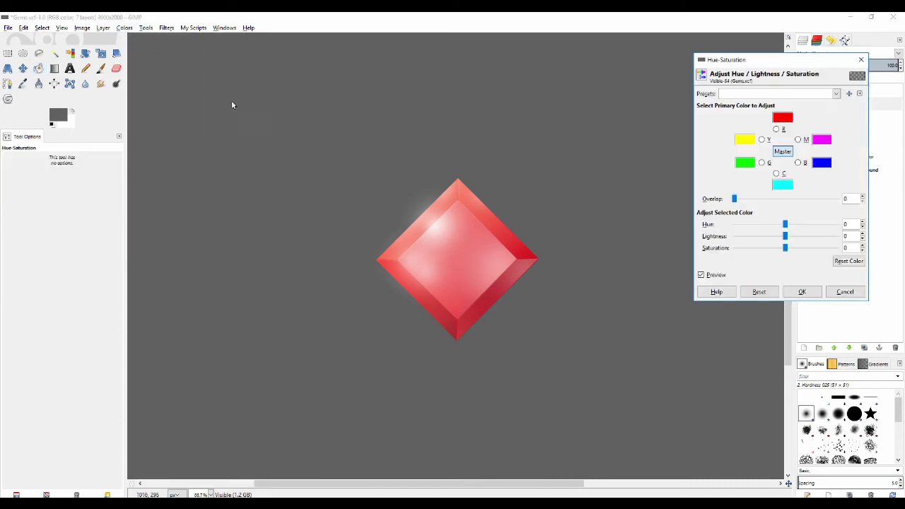
drag(385, 155, 363, 153)
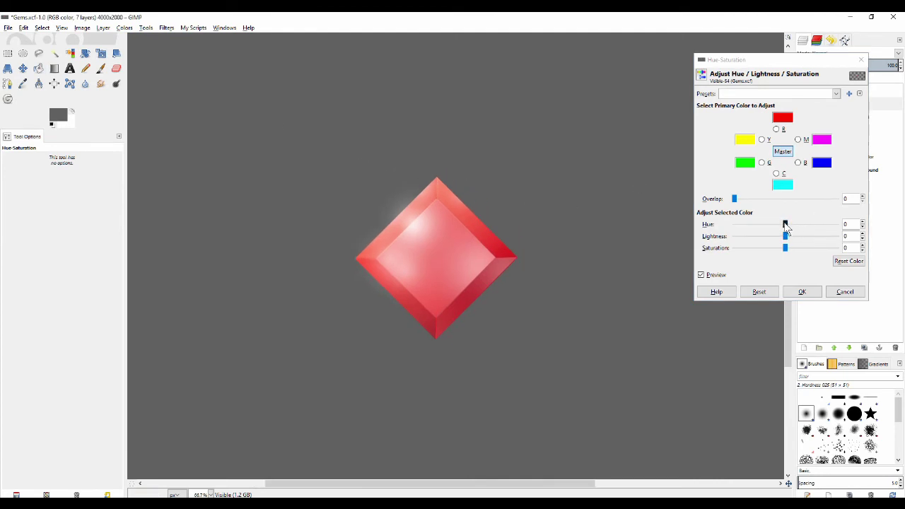
drag(786, 225, 766, 224)
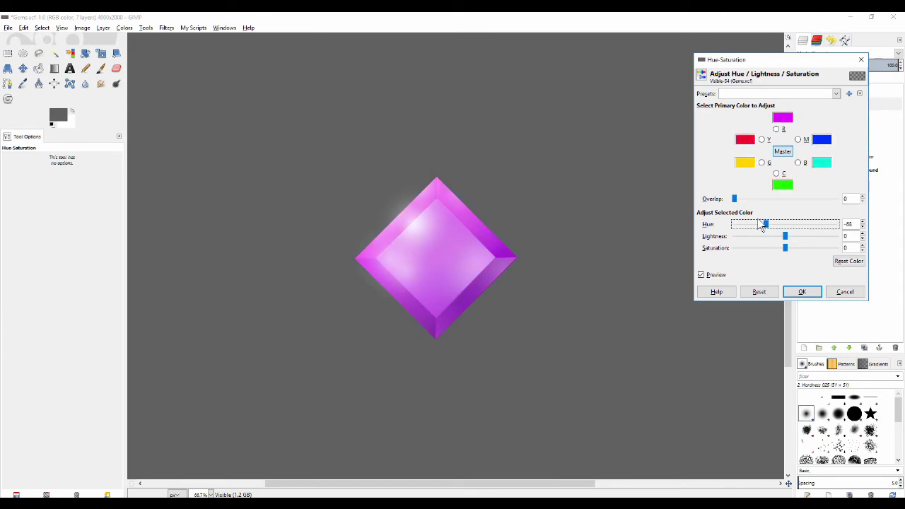
click(125, 28)
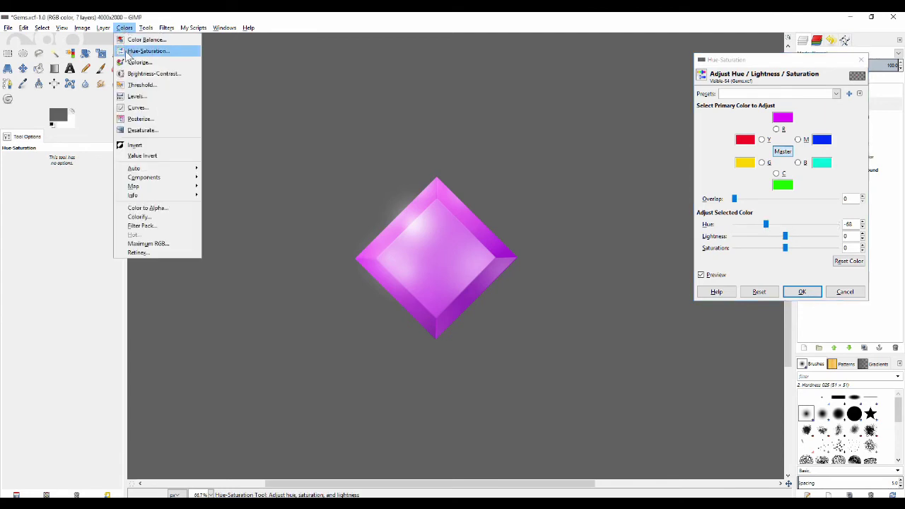
click(791, 66)
drag(769, 227, 796, 227)
click(845, 291)
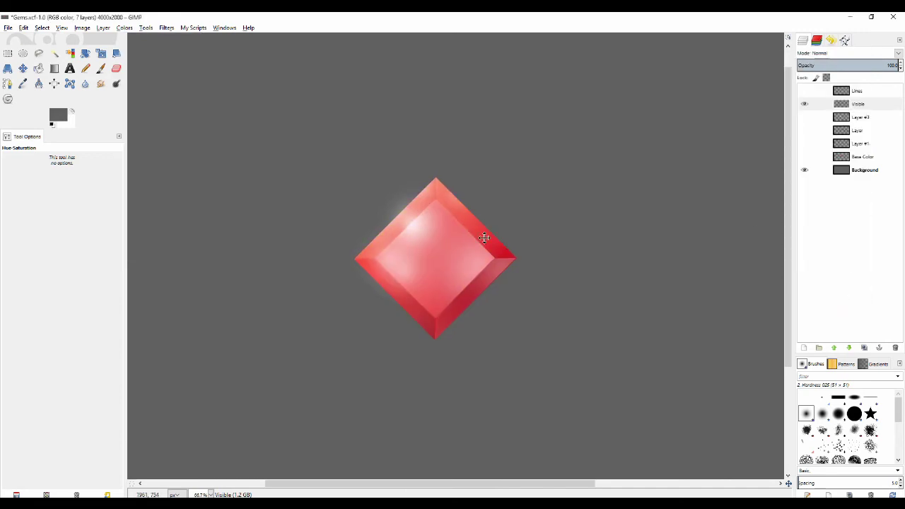
Copy the merged gem, paste it onto a new layer, and move the copy to the right of the original gem
key(minus)
key(minus)
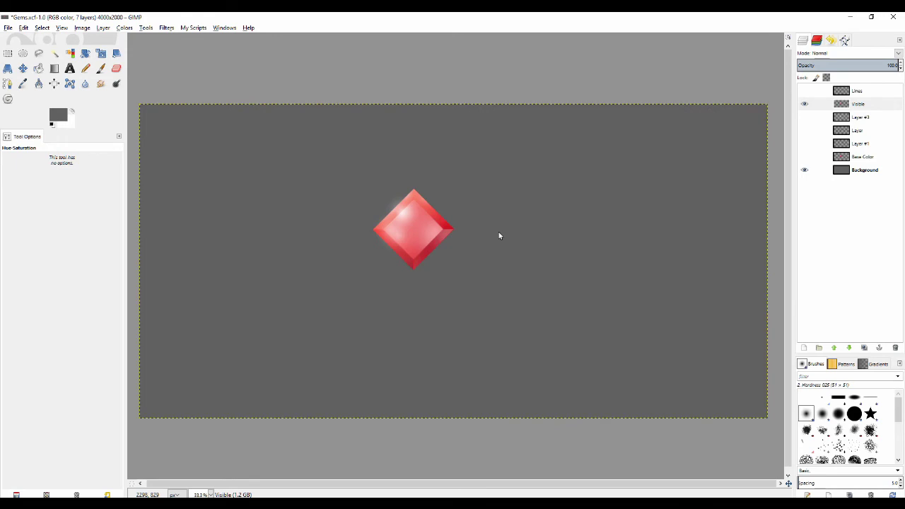
key(ctrl+c)
key(ctrl+v)
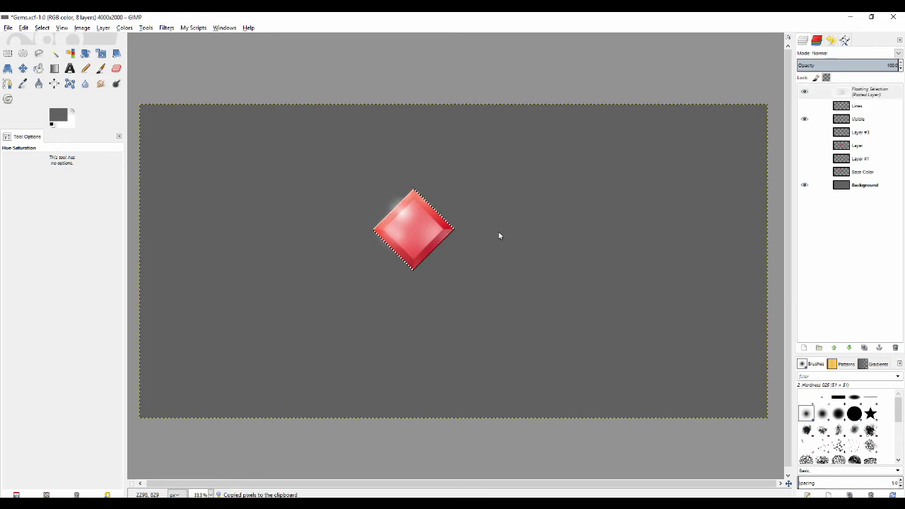
click(804, 347)
click(38, 54)
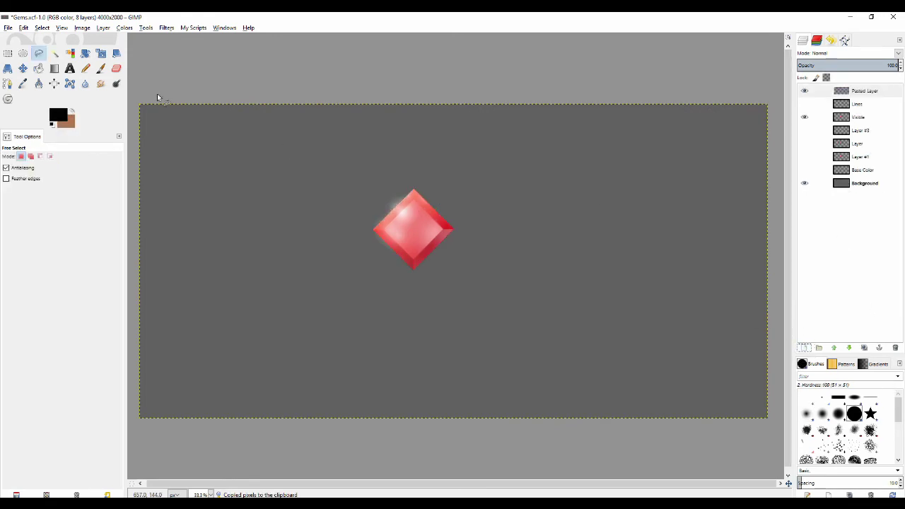
click(23, 68)
drag(405, 211, 542, 210)
Paste a second gem copy onto its own new layer and move it to the left of the original gem
key(ctrl+v)
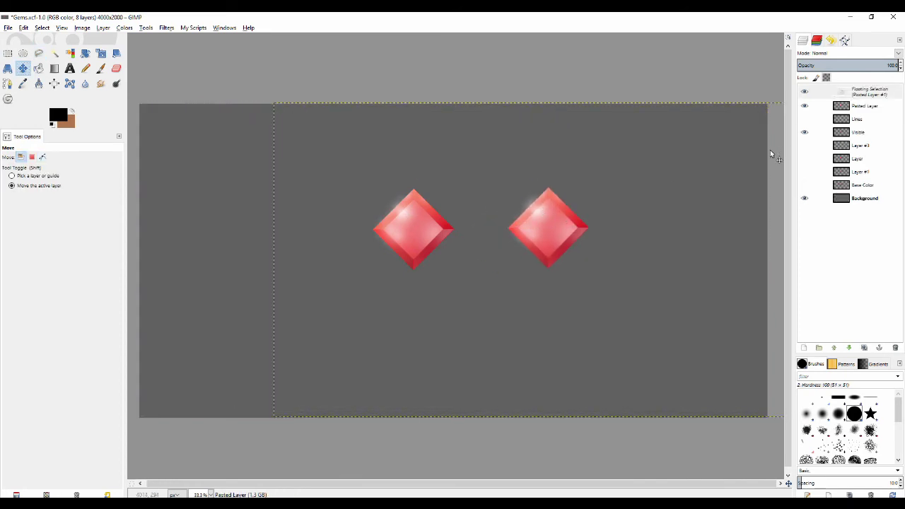
right_click(876, 100)
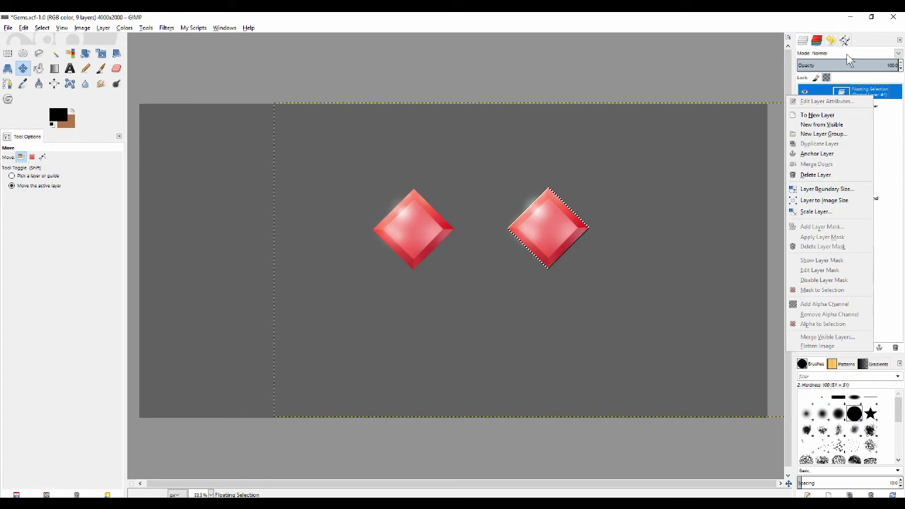
click(868, 42)
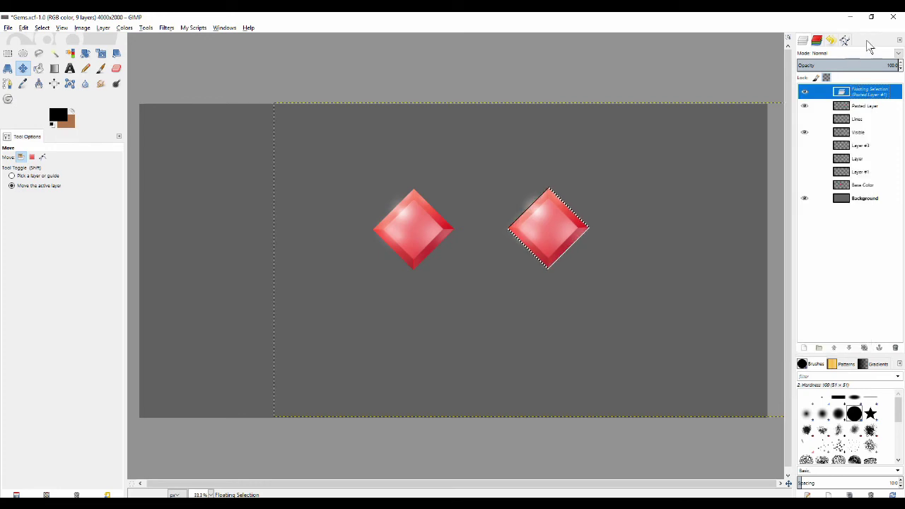
click(805, 348)
drag(546, 228, 281, 229)
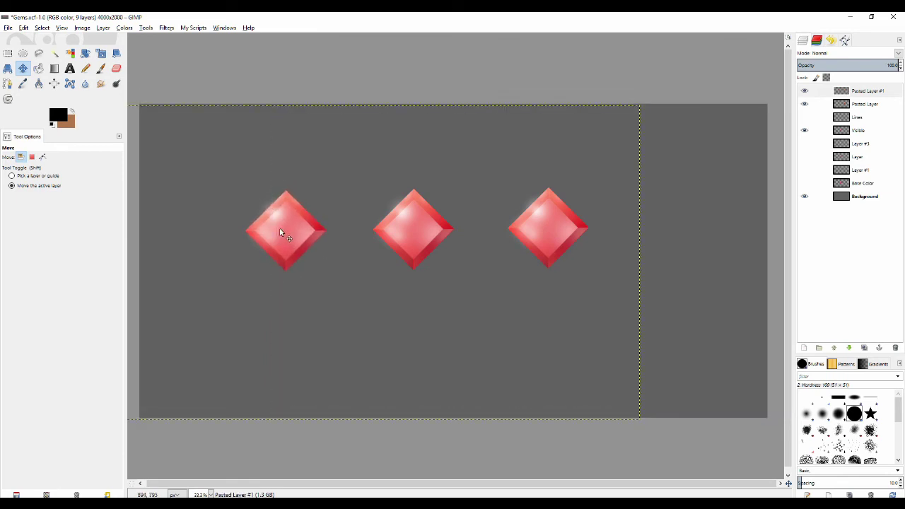
Toggle Pasted Layer, Pasted Layer #1 and Visible off and on to identify which gem each layer holds
click(805, 104)
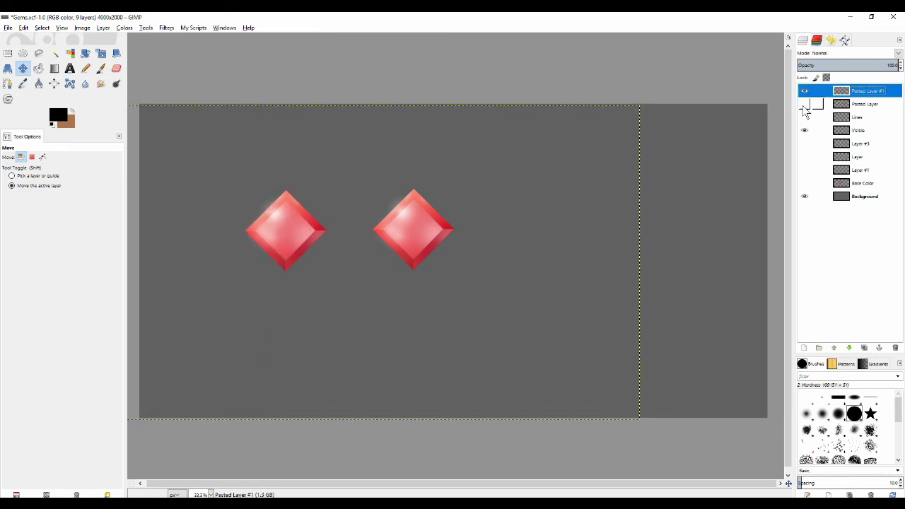
click(805, 104)
click(804, 91)
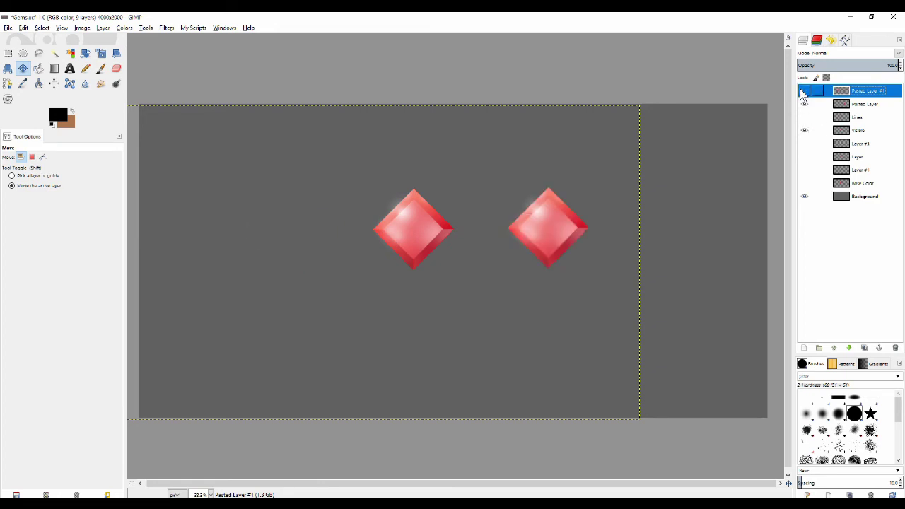
click(804, 90)
click(804, 130)
click(804, 130)
Move the Lines layer below Visible in the layer order, and toggle Visible to check its gem
click(860, 118)
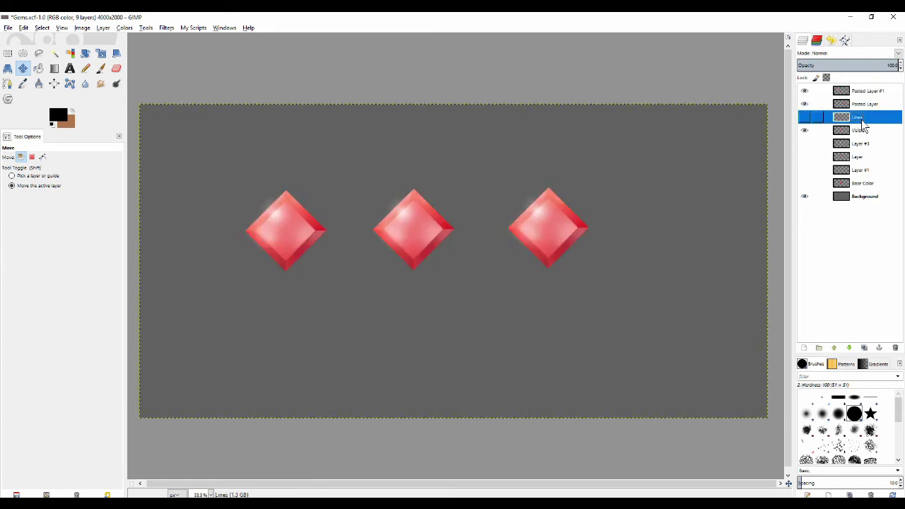
drag(862, 122, 864, 141)
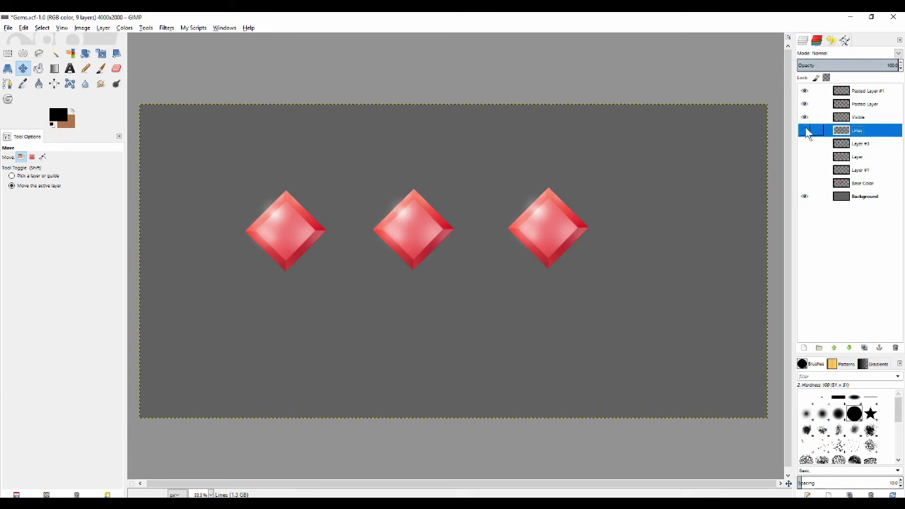
click(804, 118)
click(804, 117)
Recolor the middle gem on the Visible layer purple using Hue-Saturation with hue -100, lightness 22 and saturation 0
click(869, 117)
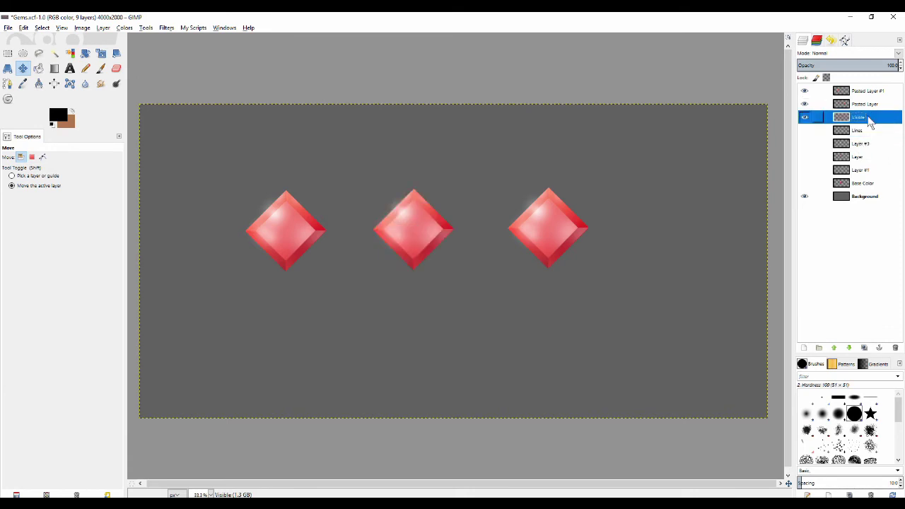
click(124, 28)
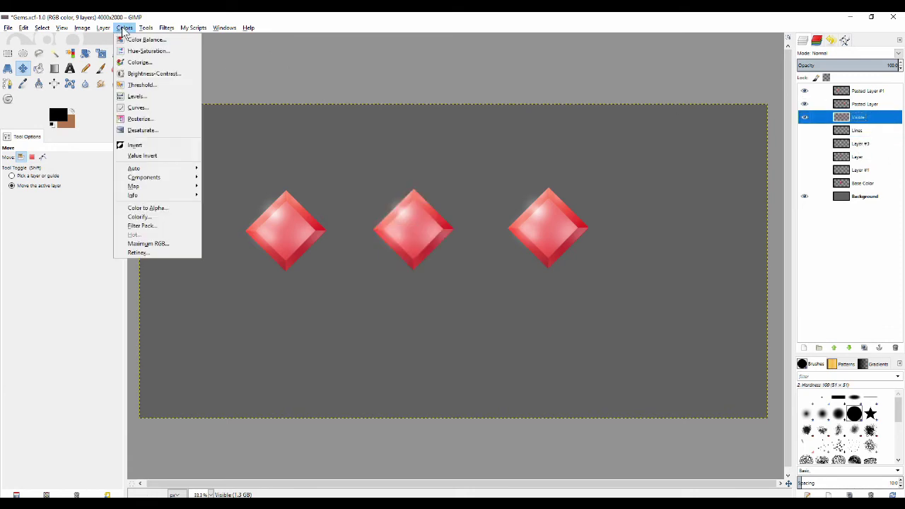
click(128, 50)
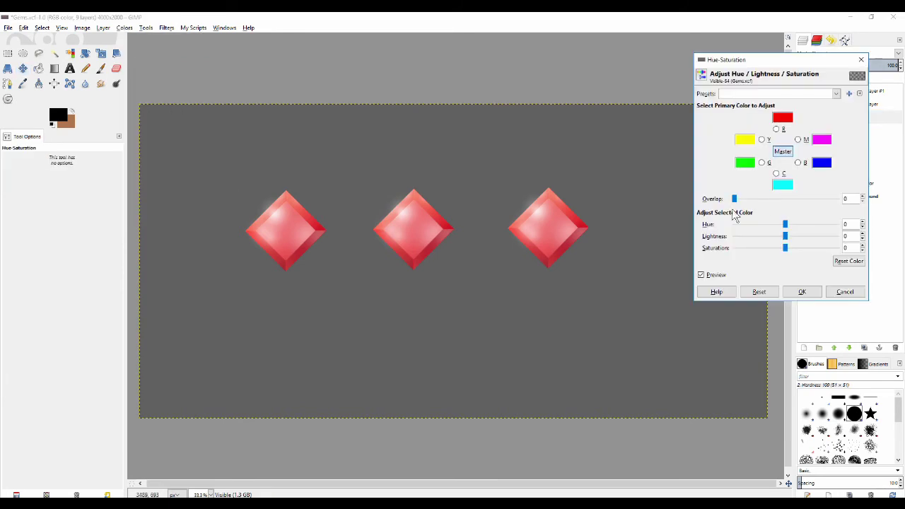
drag(785, 225, 858, 278)
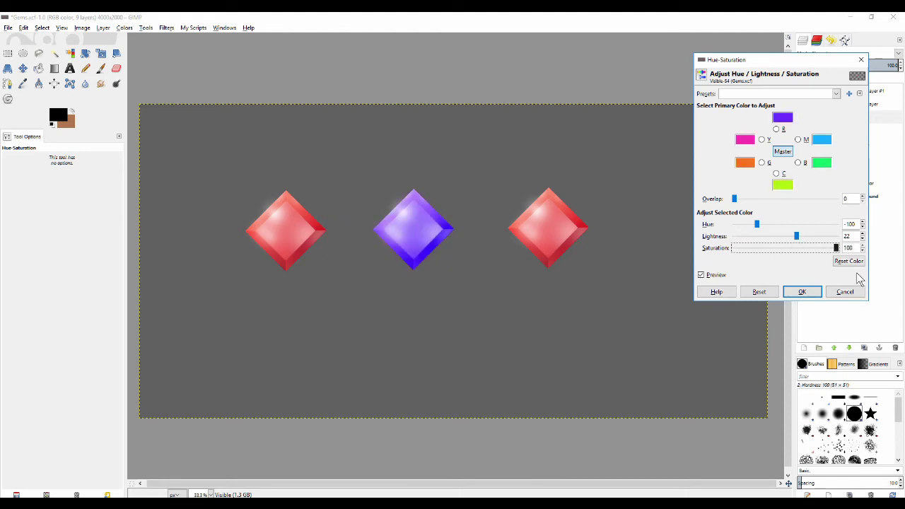
scroll(425, 230, up, 2)
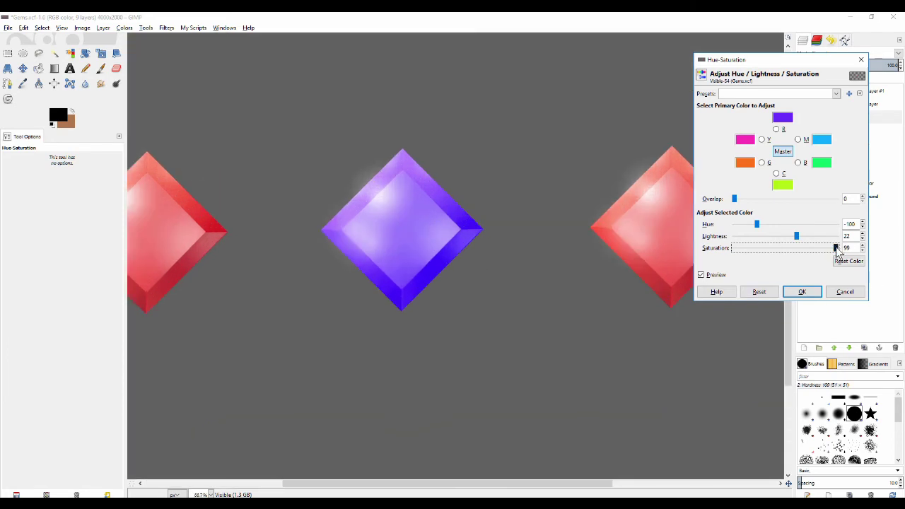
drag(838, 250, 789, 277)
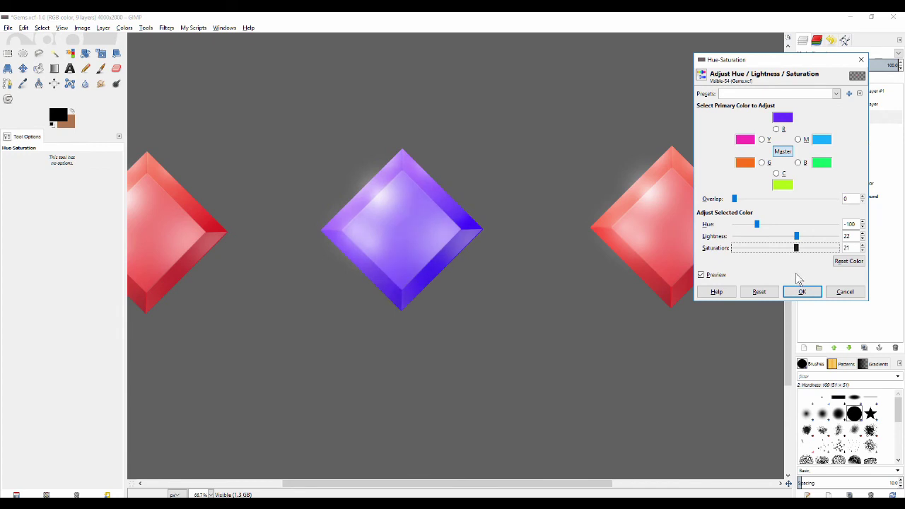
drag(796, 273, 786, 274)
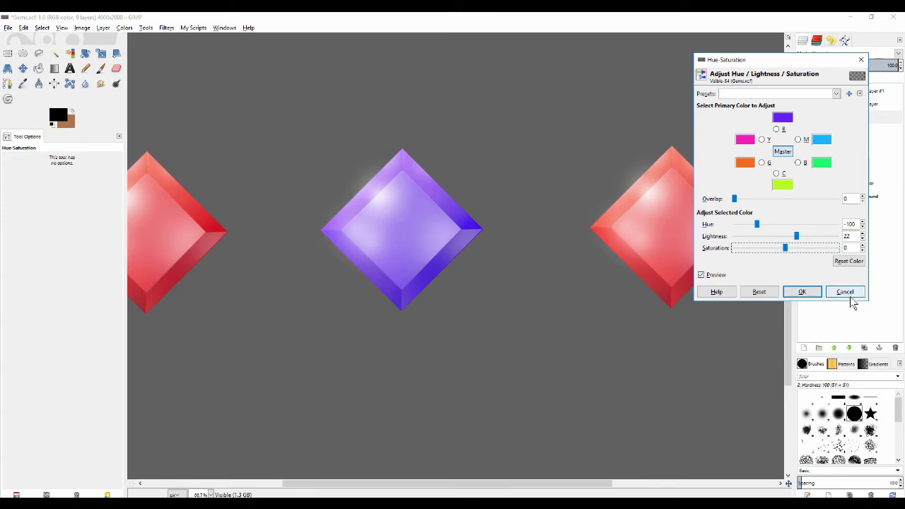
click(804, 292)
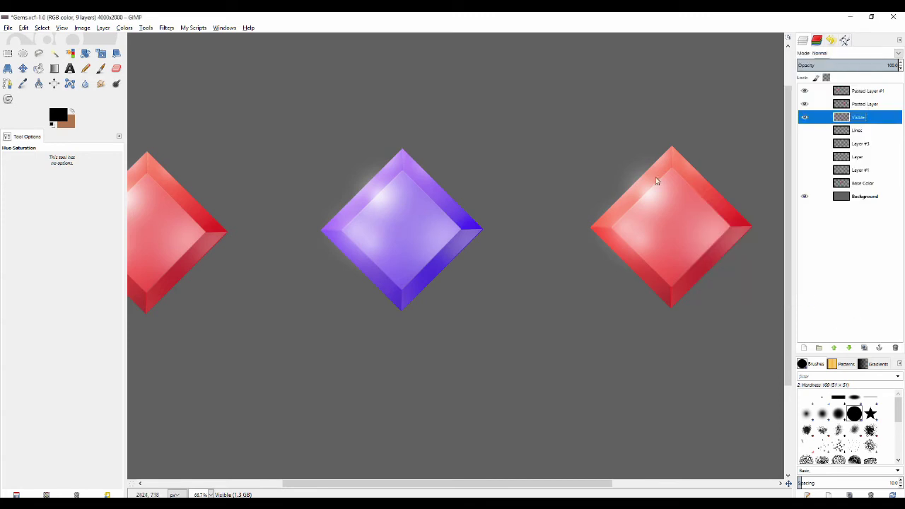
Make Pasted Layer the active layer and toggle its visibility off and on to check which gem it holds
click(865, 105)
ctrl+scroll(538, 194, down, 1)
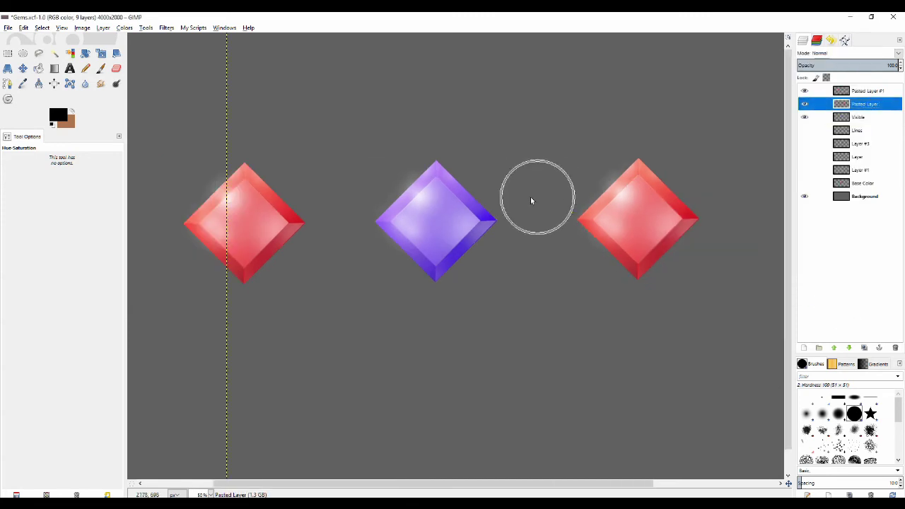
click(124, 28)
click(388, 183)
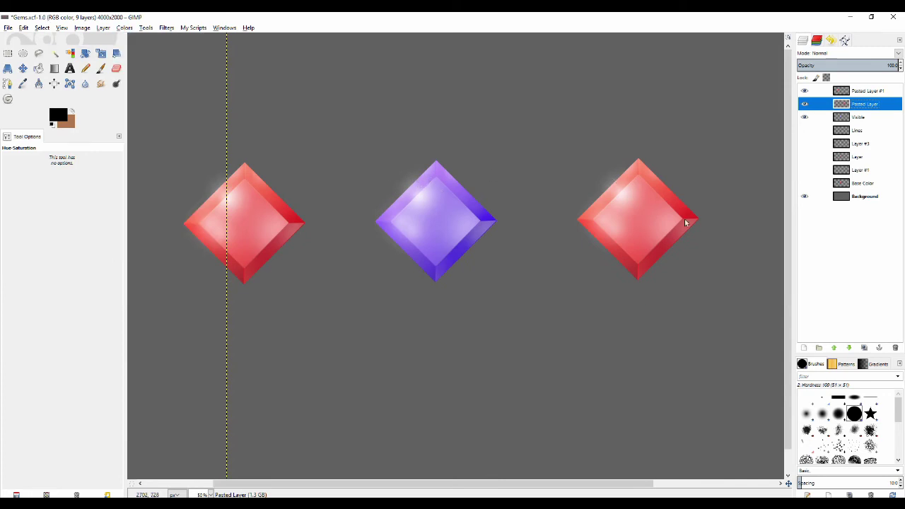
click(804, 104)
click(805, 104)
drag(685, 149, 457, 155)
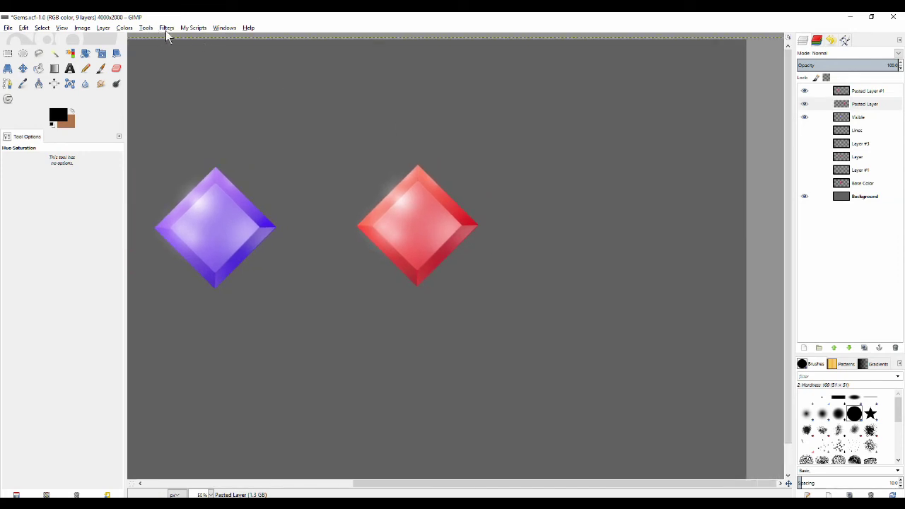
Recolor the gem on Pasted Layer golden orange using Hue-Saturation with hue 38, lightness 2 and saturation 15
click(127, 31)
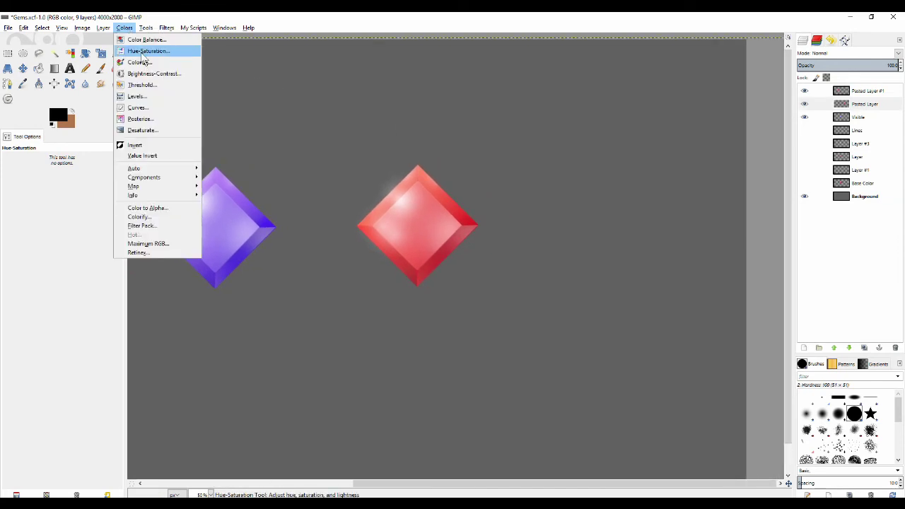
click(146, 52)
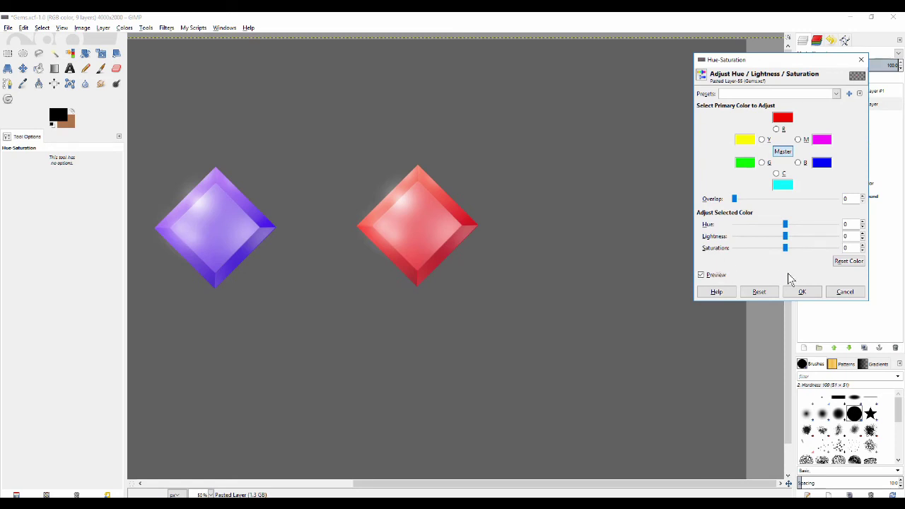
click(783, 249)
drag(784, 253, 856, 262)
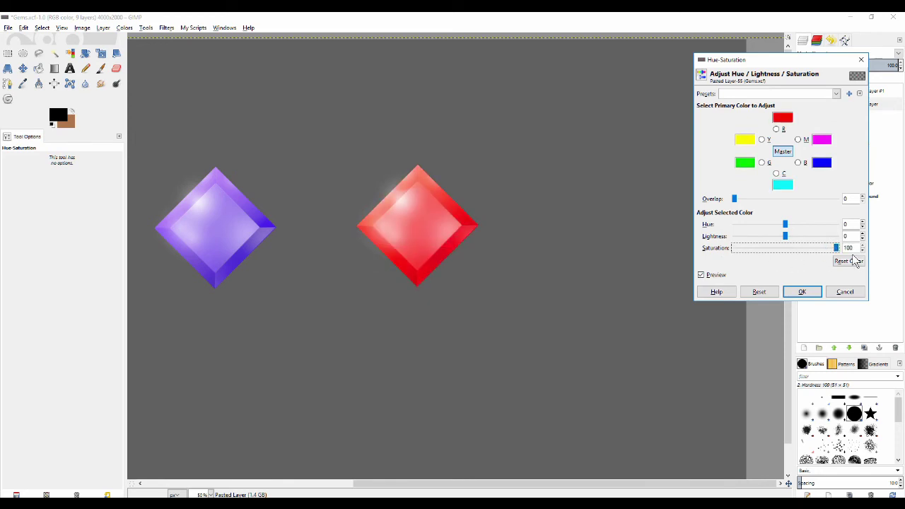
drag(837, 247, 814, 252)
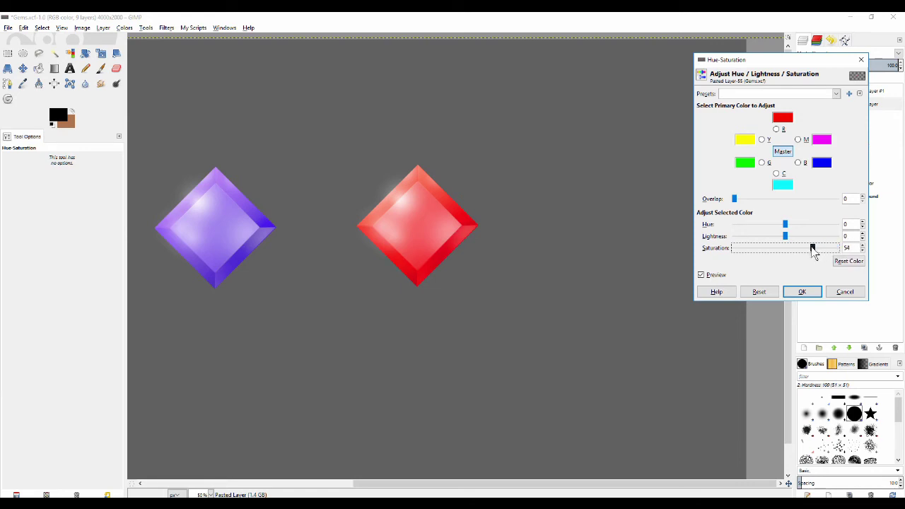
drag(810, 253, 792, 249)
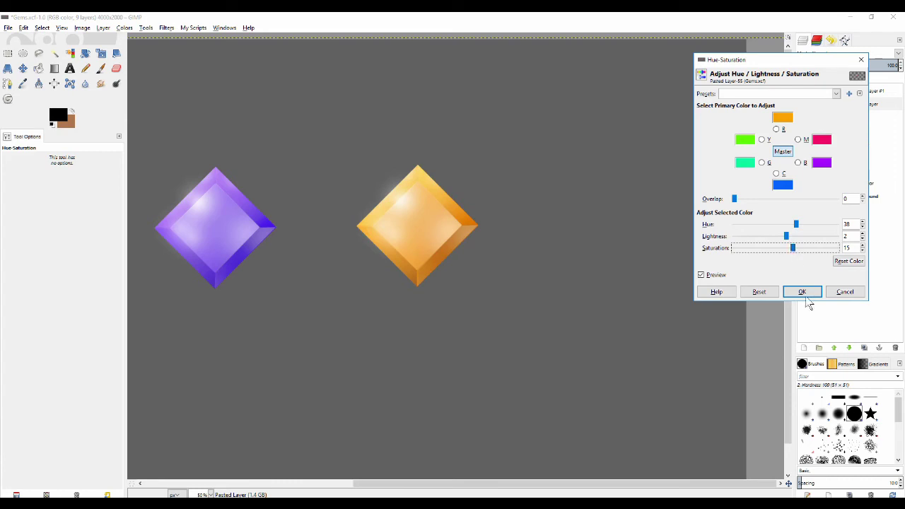
click(804, 291)
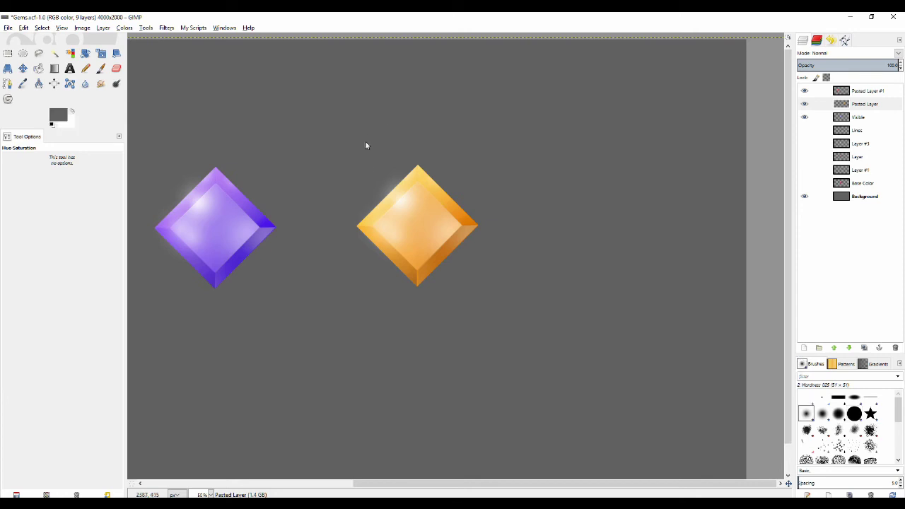
Boost the saturation of the red gem on Pasted Layer #1 slightly using Hue-Saturation
mouse_move(334, 223)
mouse_down()
mouse_move(483, 186)
mouse_move(520, 196)
mouse_up()
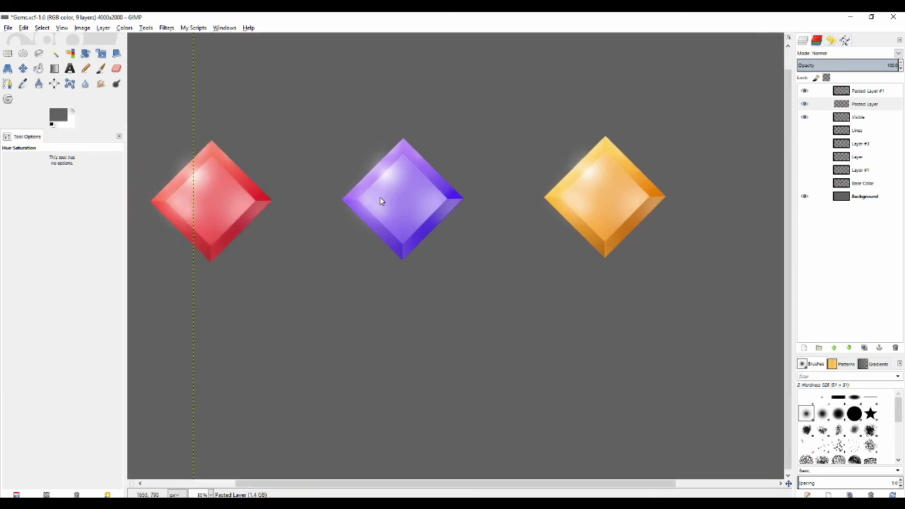
scroll(379, 203, down, 2)
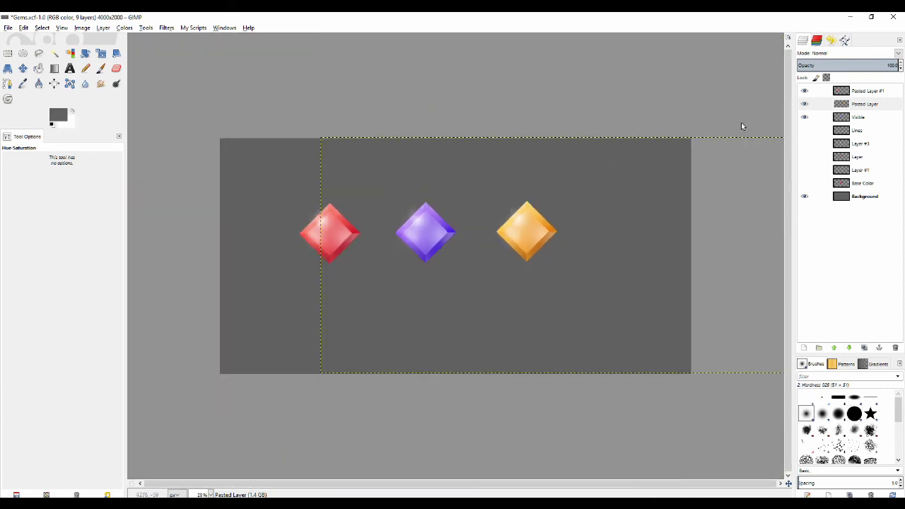
click(868, 92)
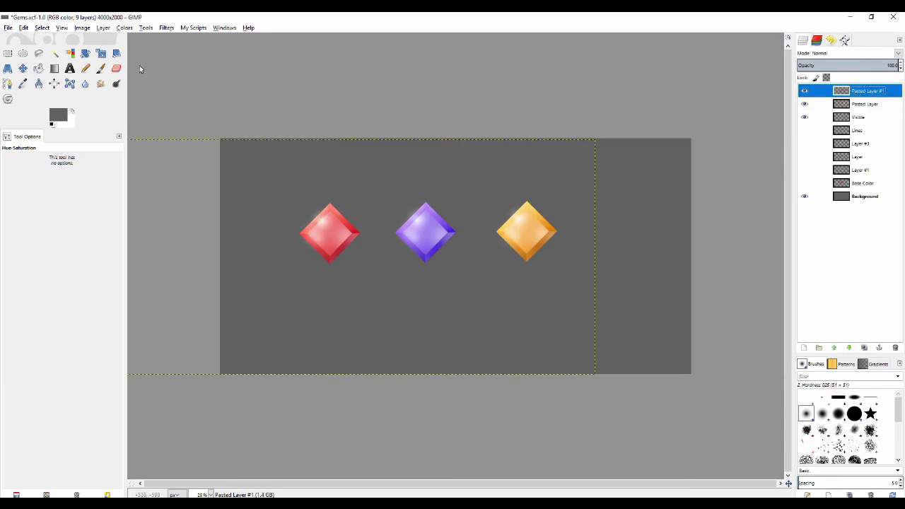
click(125, 28)
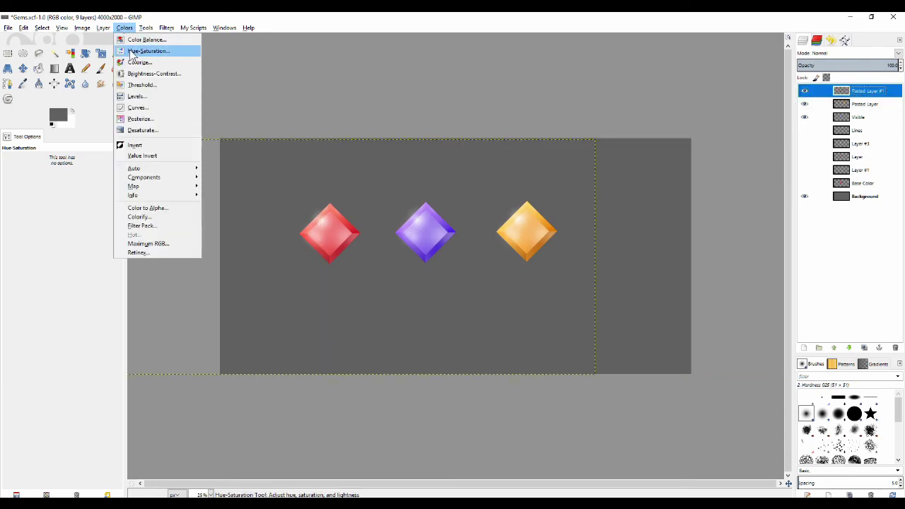
click(145, 51)
click(786, 248)
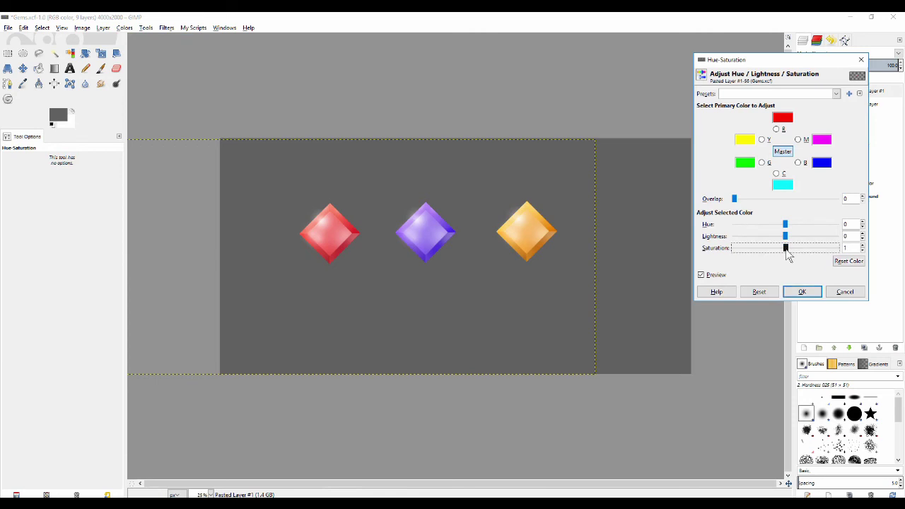
drag(786, 251, 798, 254)
click(804, 292)
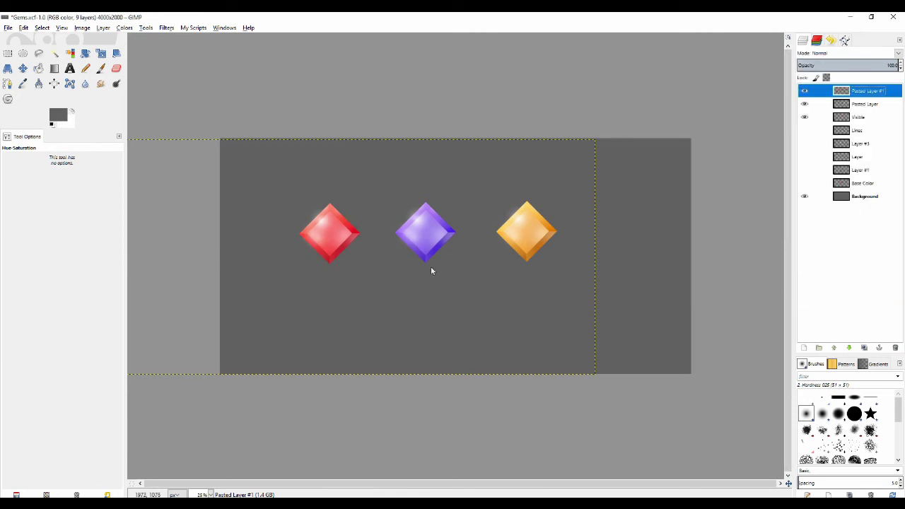
Merge Pasted Layer #1 and Pasted Layer down into the Visible layer so all three gems share one layer
scroll(396, 272, up, 1)
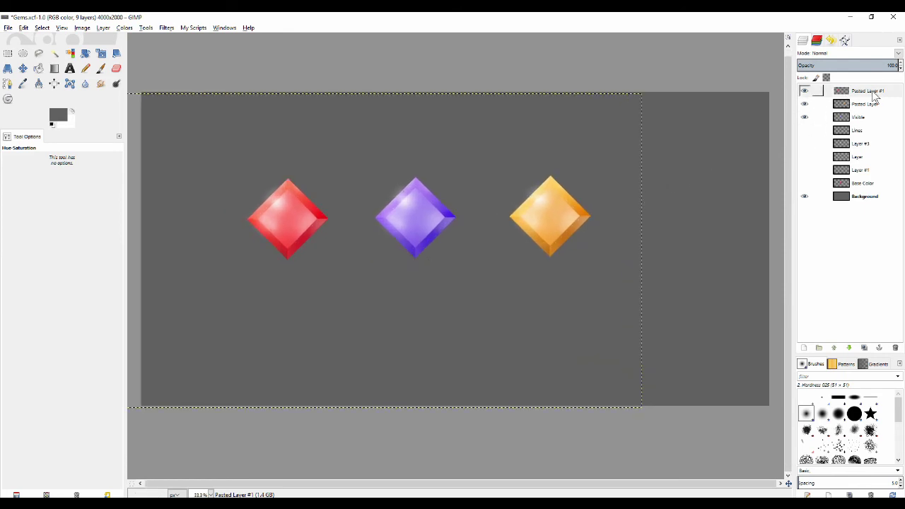
right_click(876, 92)
click(856, 159)
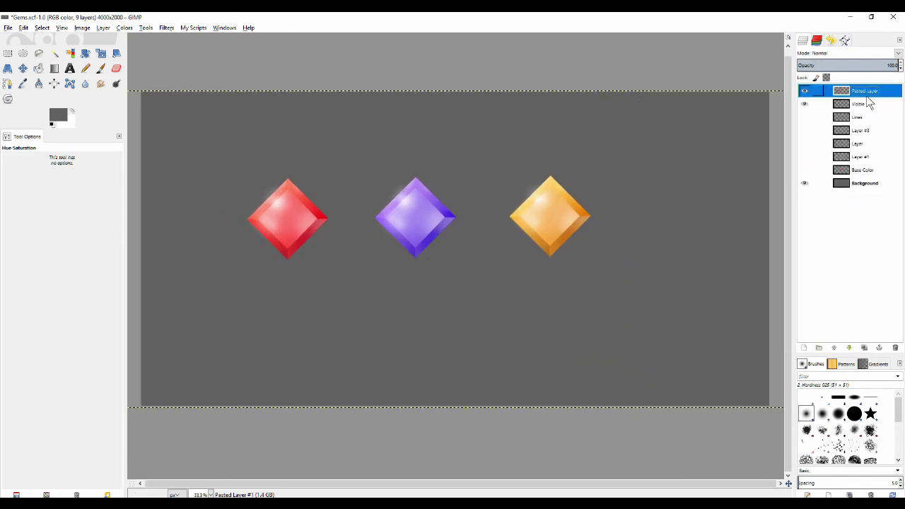
right_click(866, 94)
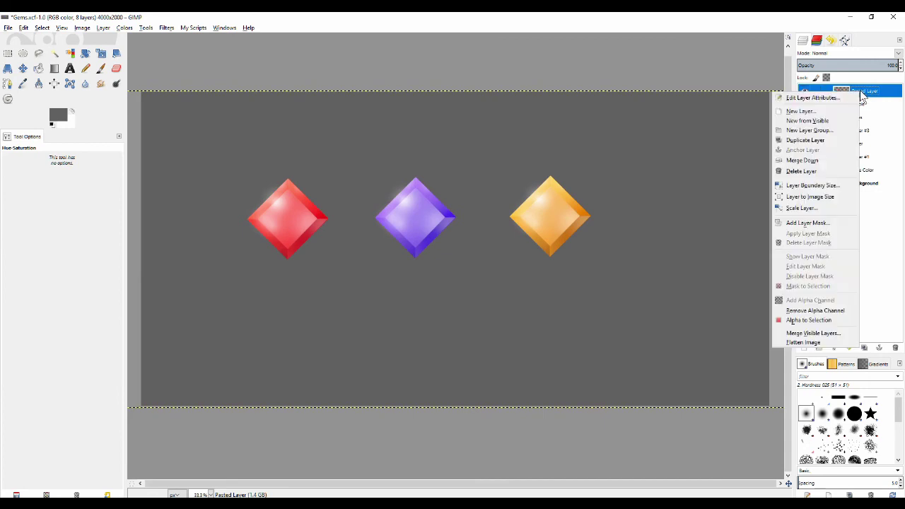
click(843, 162)
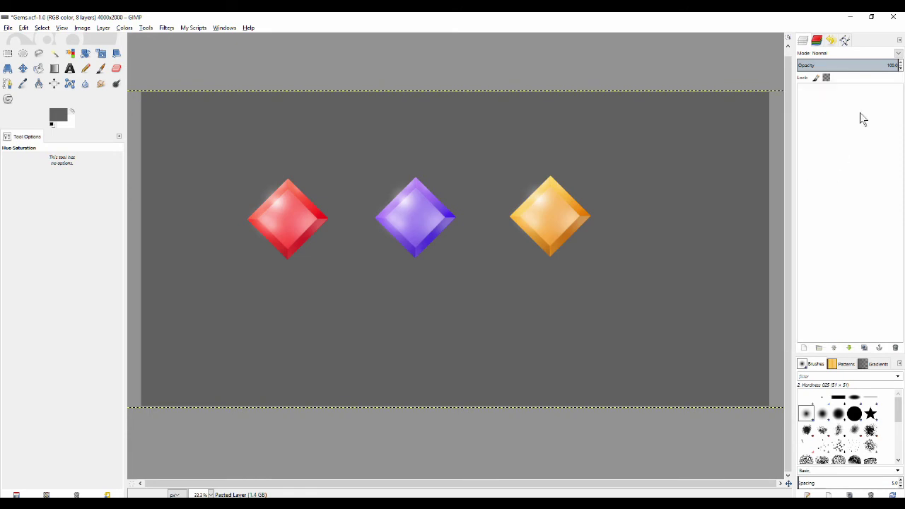
right_click(858, 94)
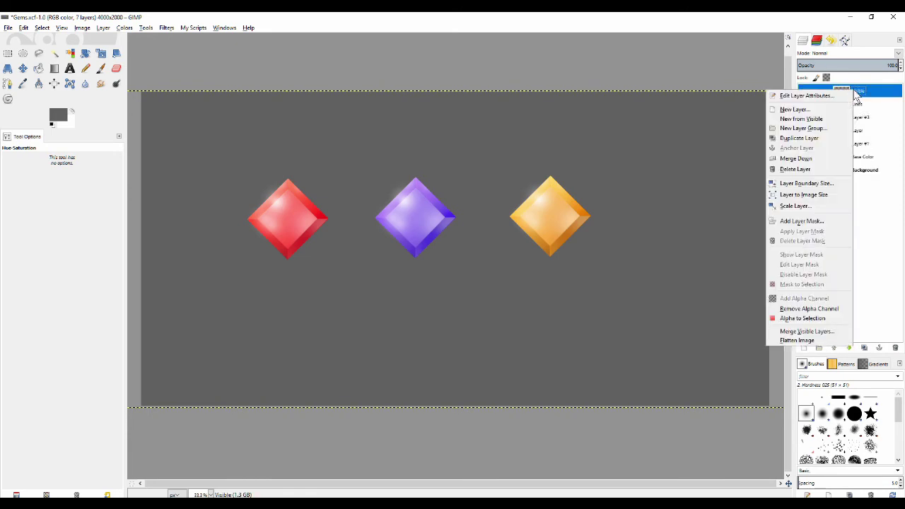
click(702, 24)
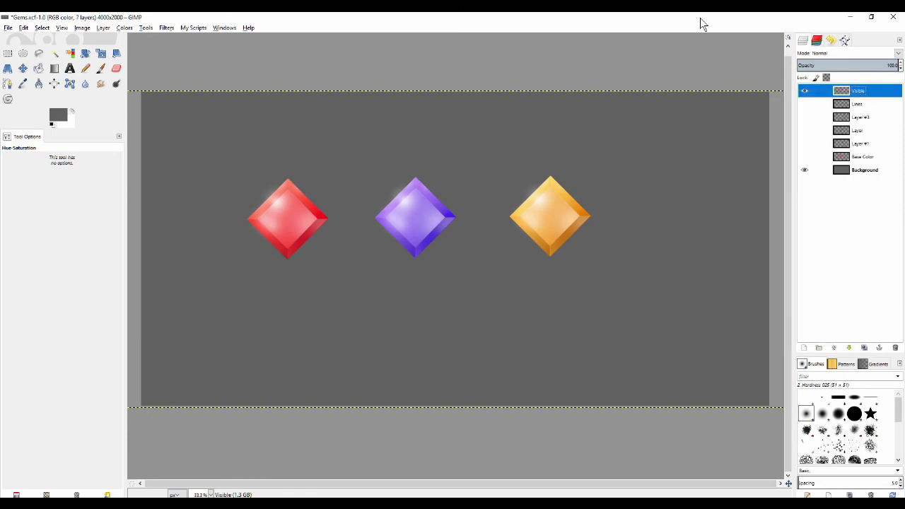
Move the merged row of gems right and slightly down toward the canvas center, and fit the Visible layer to the image size
middle_click(378, 247)
key(m)
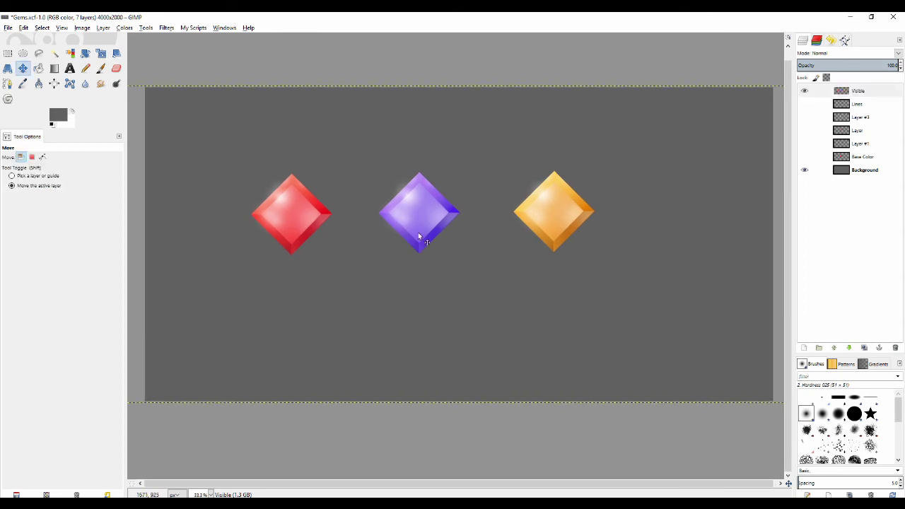
drag(426, 219, 454, 232)
scroll(460, 250, down, 1)
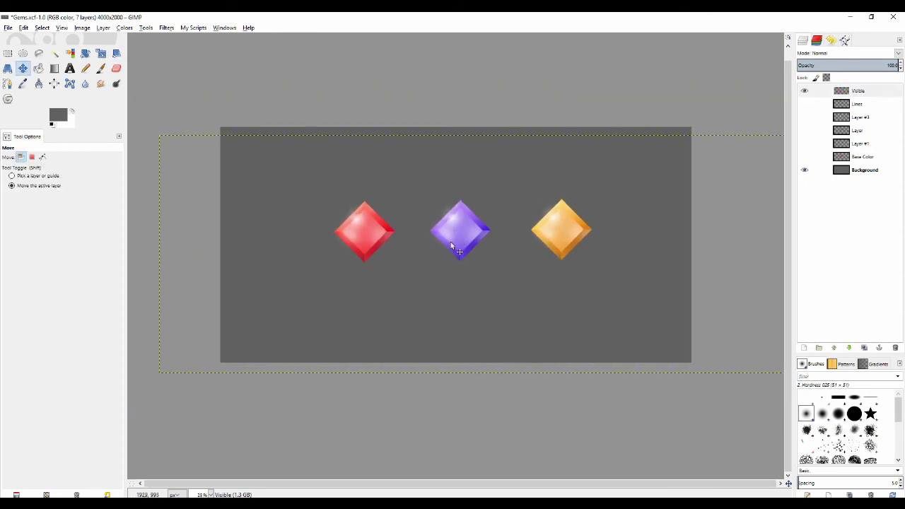
right_click(889, 96)
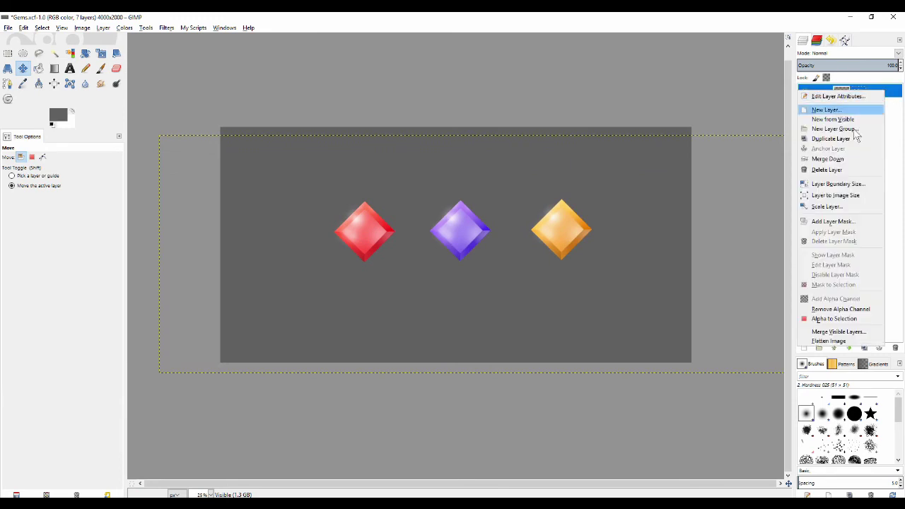
click(864, 199)
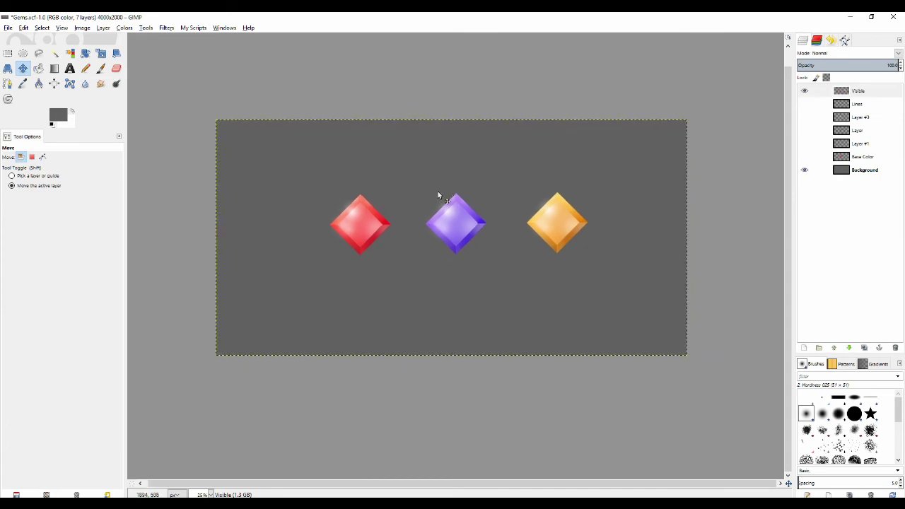
Examine the red, purple and orange gems up close and as a row on the whole canvas
scroll(438, 191, up, 3)
scroll(413, 203, down, 1)
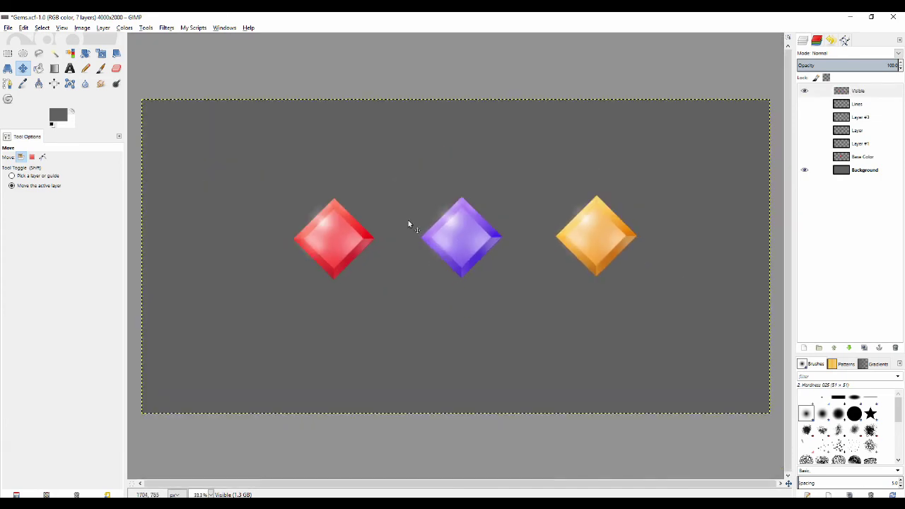
scroll(417, 225, up, 1)
scroll(422, 218, up, 1)
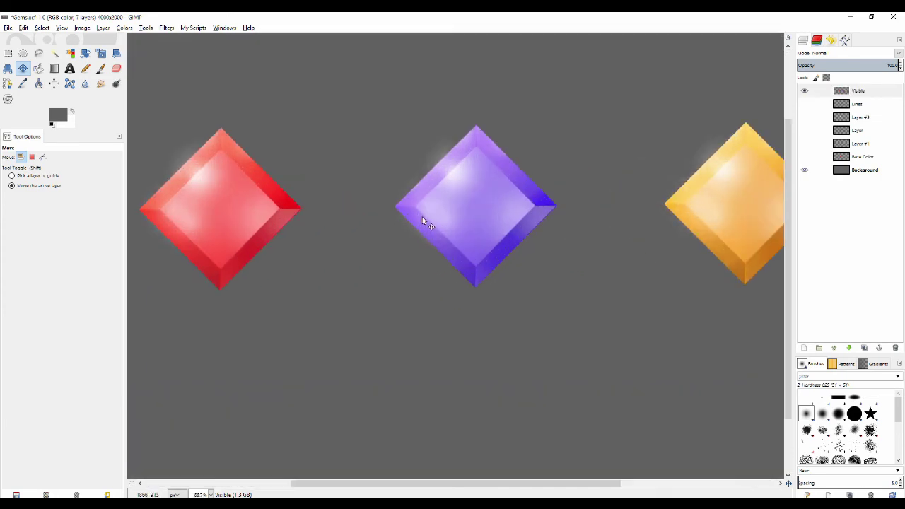
scroll(420, 214, up, 2)
scroll(424, 212, down, 3)
scroll(410, 207, down, 1)
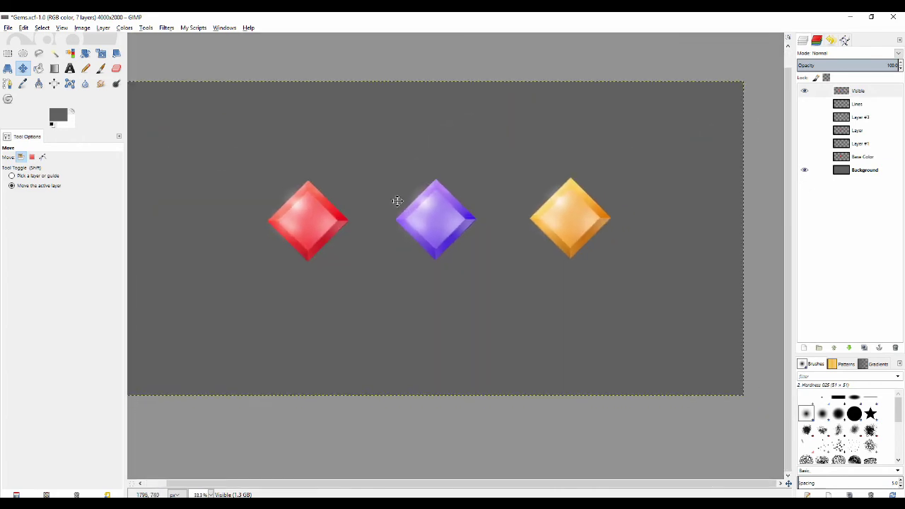
scroll(414, 212, up, 1)
scroll(416, 216, down, 2)
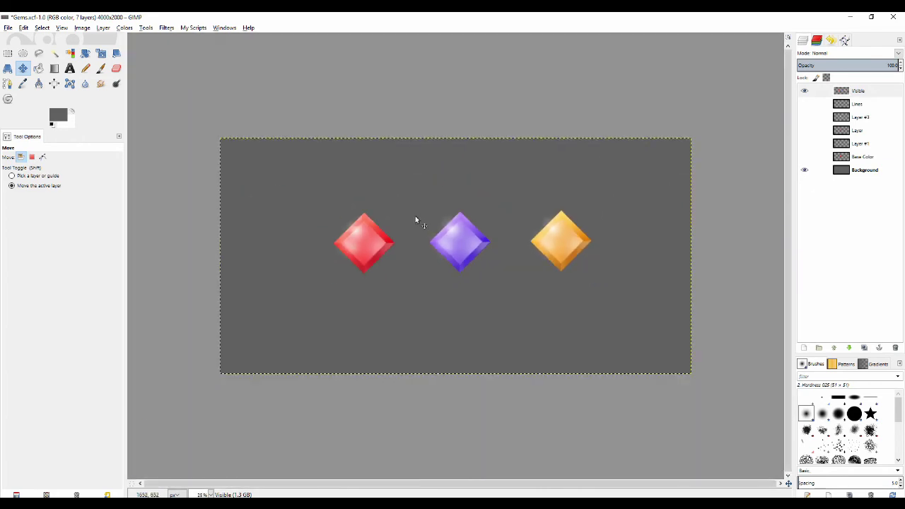
scroll(403, 195, up, 1)
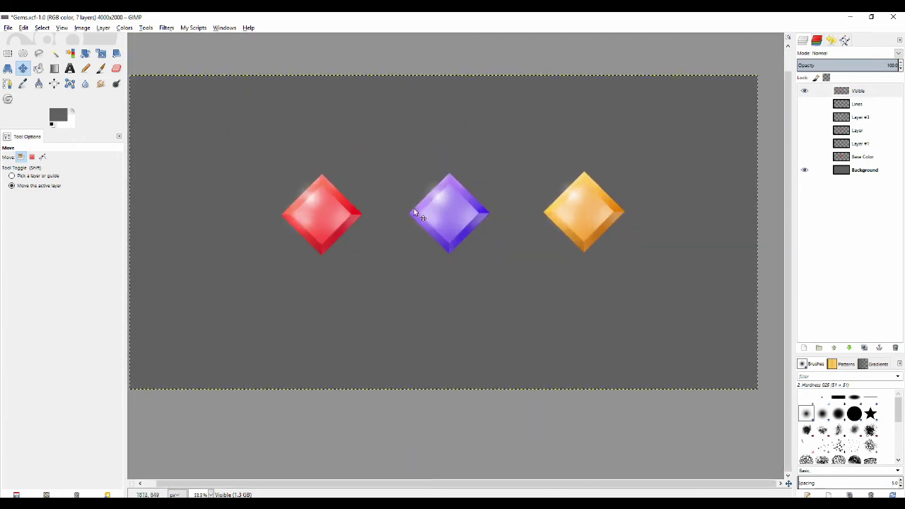
scroll(424, 225, down, 3)
scroll(439, 198, up, 2)
scroll(460, 185, up, 1)
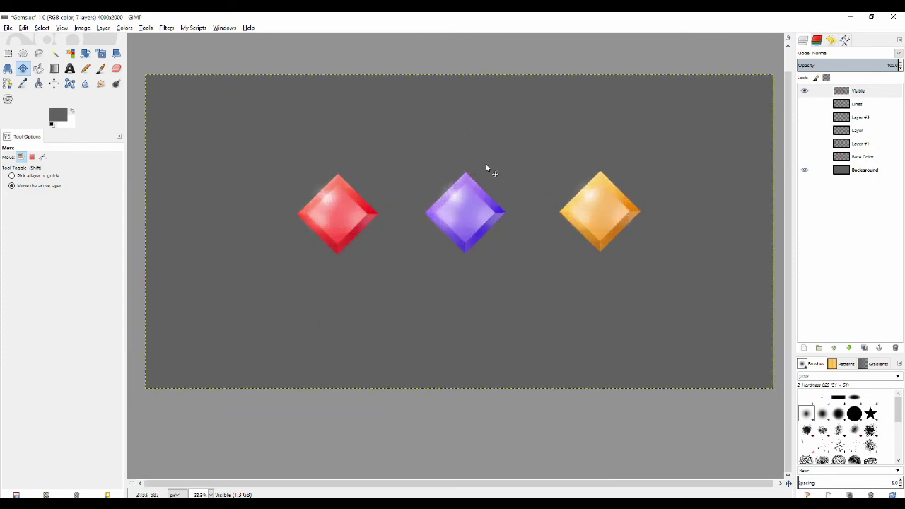
Set the foreground color to black (000000) and bucket-fill the Background layer with it
click(865, 170)
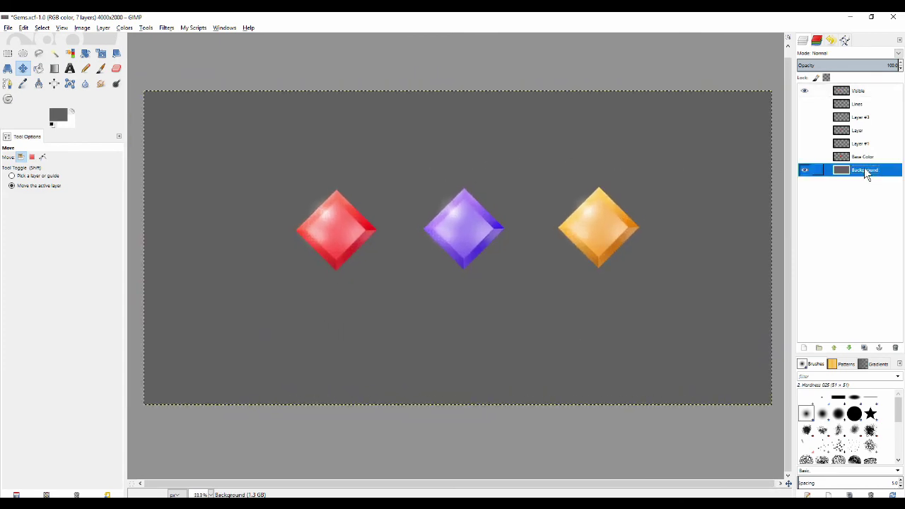
click(58, 116)
drag(438, 173, 337, 253)
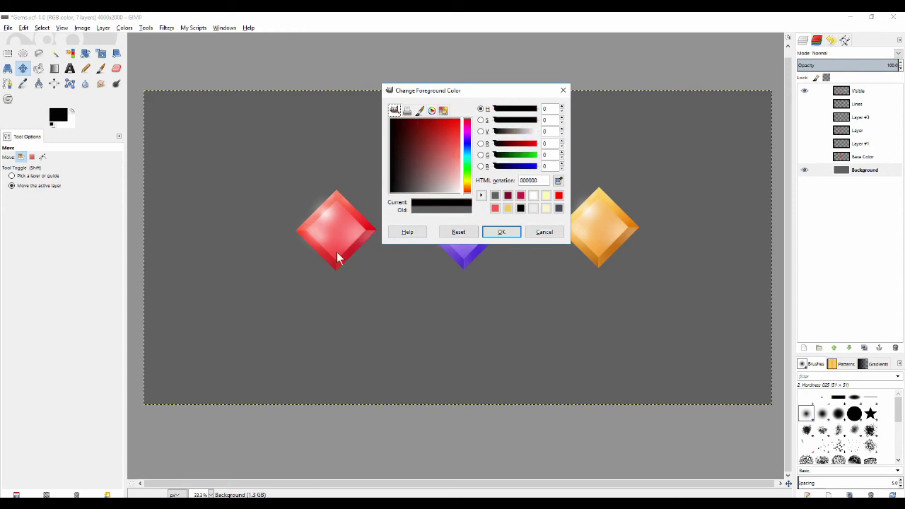
click(498, 232)
key(shift+b)
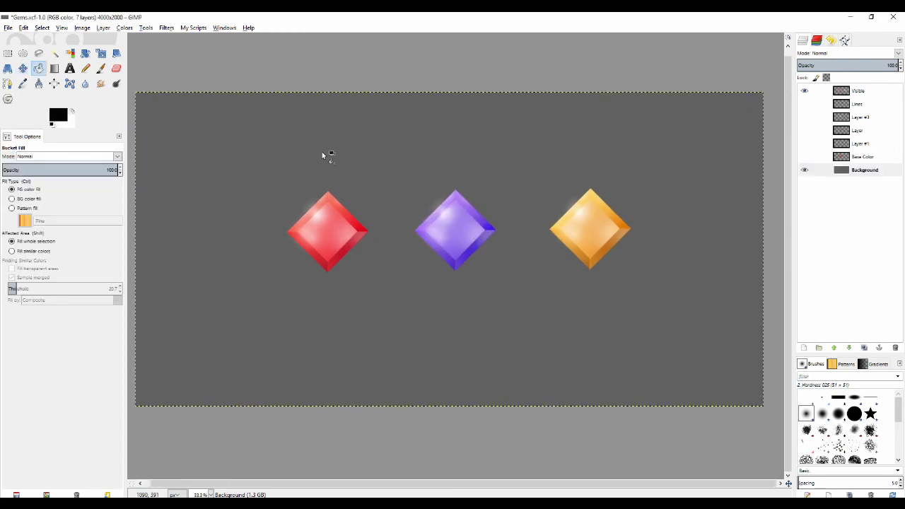
click(357, 128)
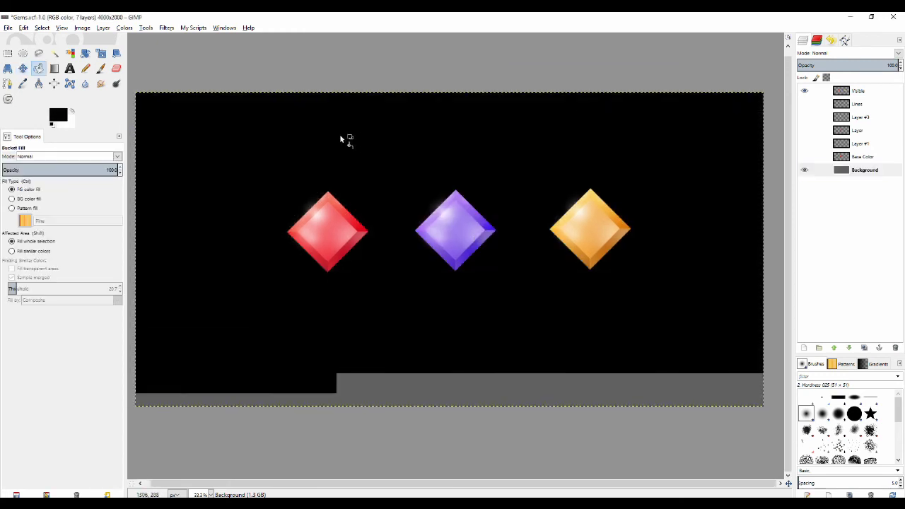
Change the foreground color to dark gray, bucket-fill the Background layer with it, and move that layer between Layer and Layer #1
key(minus)
key(minus)
key(plus)
key(plus)
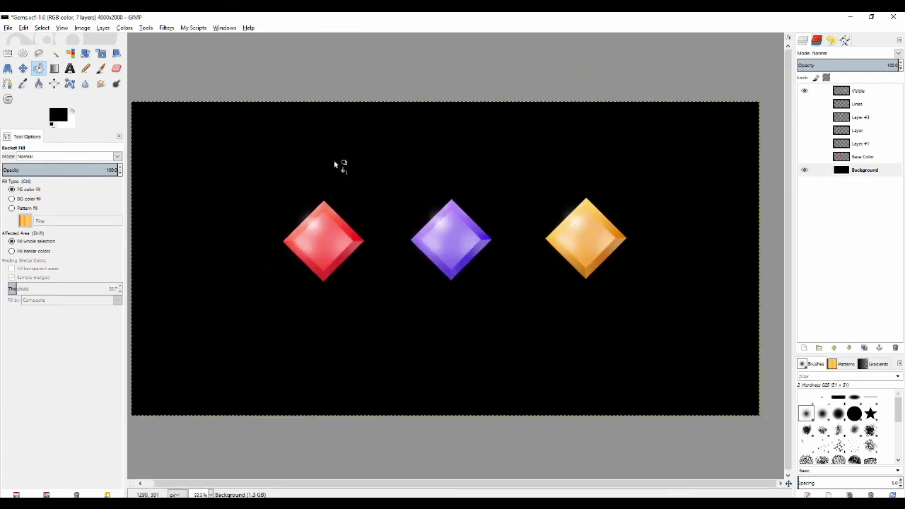
click(57, 120)
drag(401, 189, 406, 211)
click(498, 235)
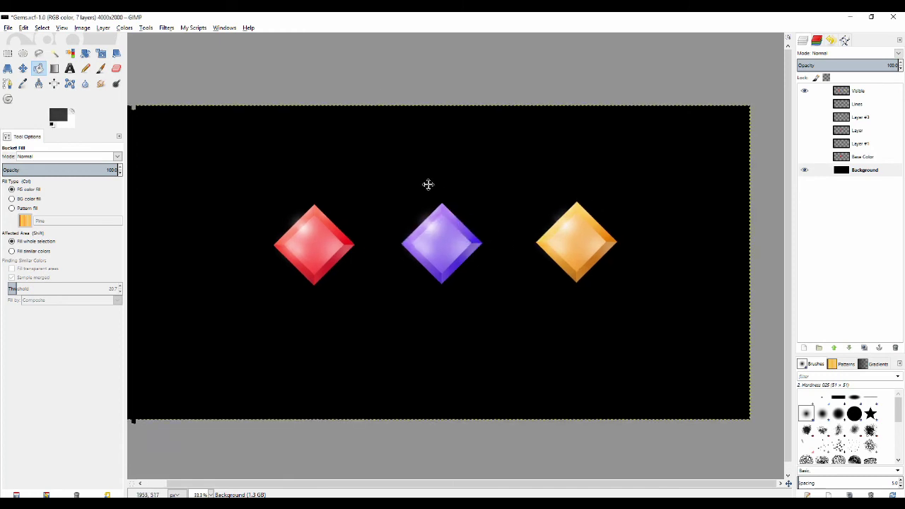
click(389, 173)
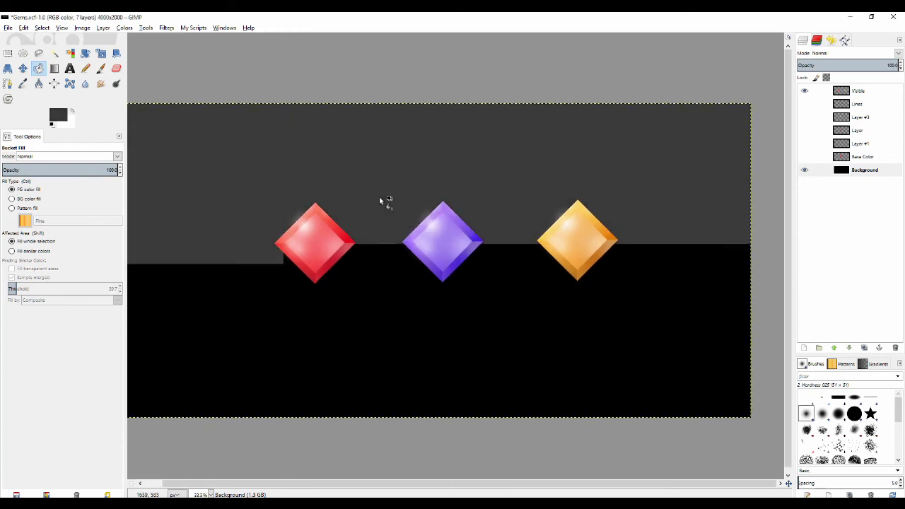
key(minus)
drag(403, 223, 391, 187)
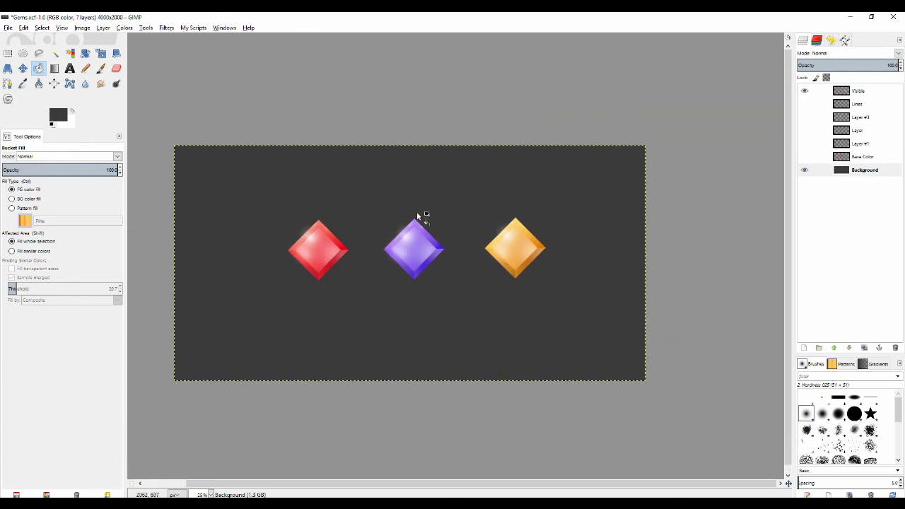
key(plus)
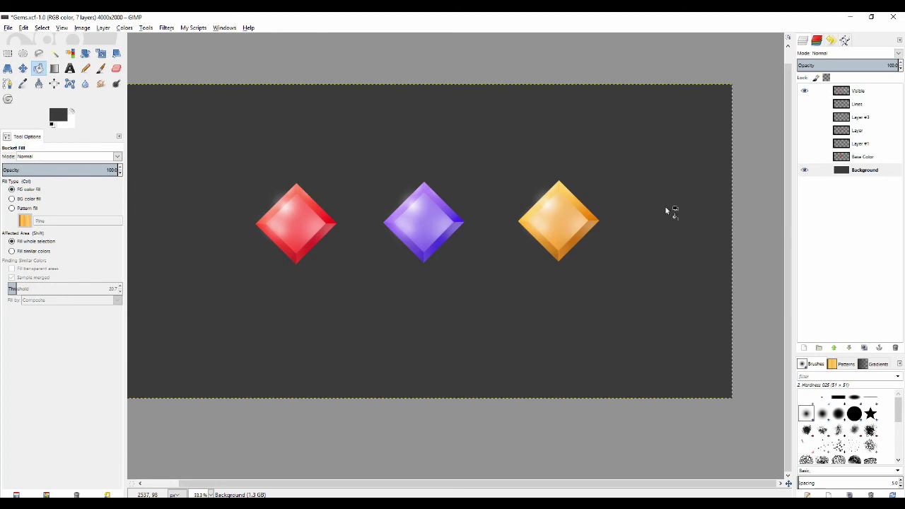
drag(860, 170, 852, 140)
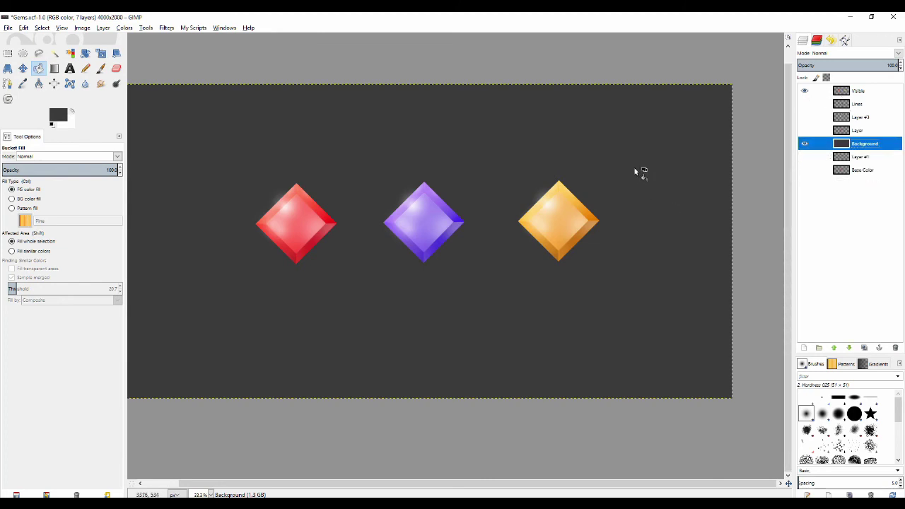
Adjust the Visible layer with Brightness-Contrast, setting brightness to 2 and contrast to 10
click(863, 91)
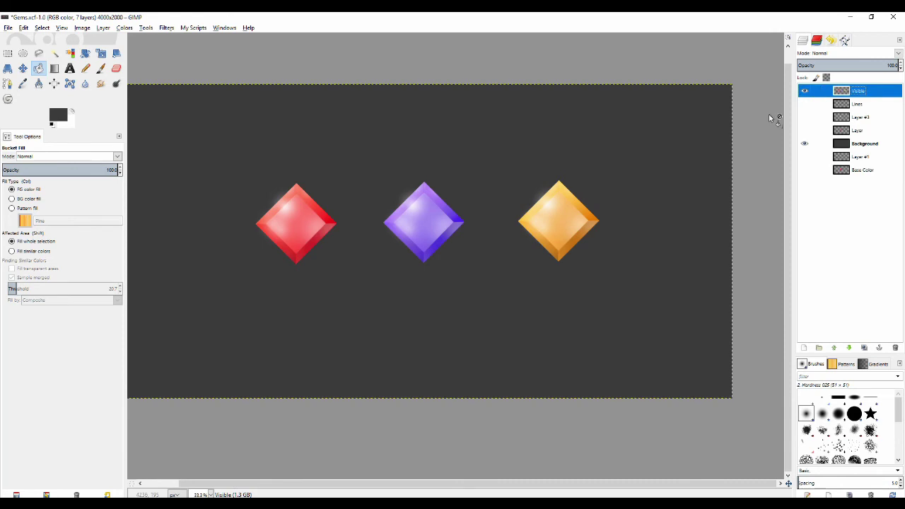
drag(356, 161, 375, 160)
click(82, 28)
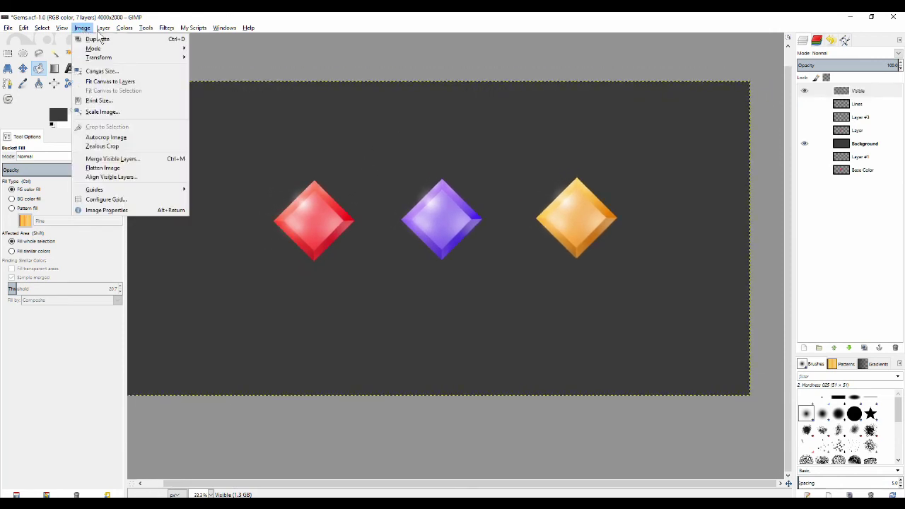
mouse_move(103, 28)
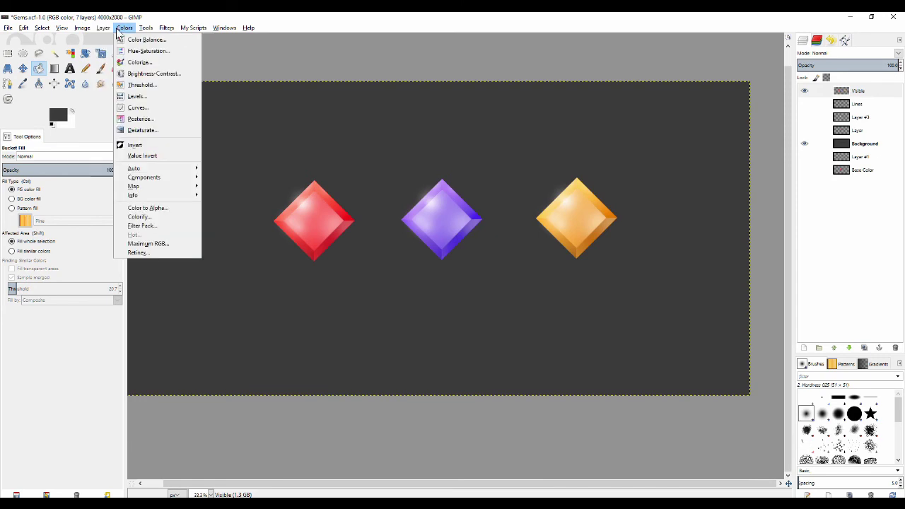
click(136, 76)
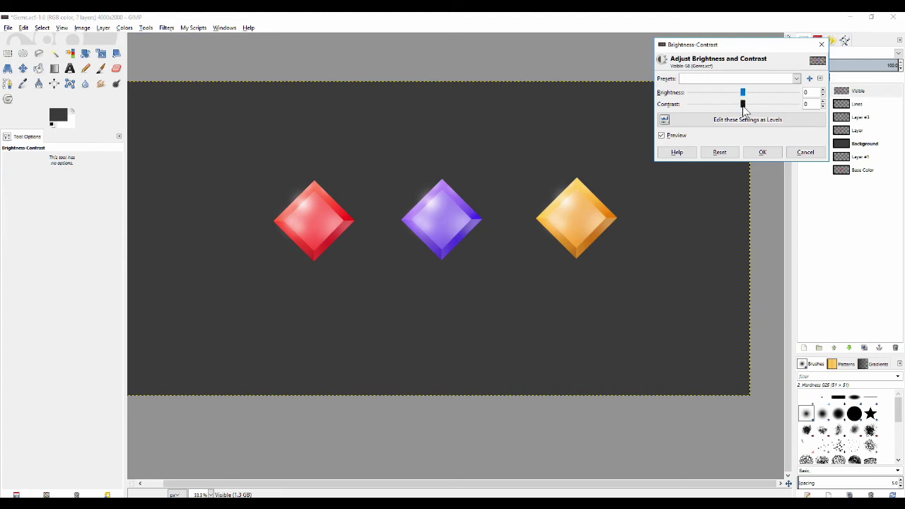
mouse_move(744, 106)
mouse_down()
mouse_move(756, 108)
mouse_move(735, 108)
mouse_move(759, 109)
mouse_move(735, 110)
mouse_move(751, 118)
mouse_up()
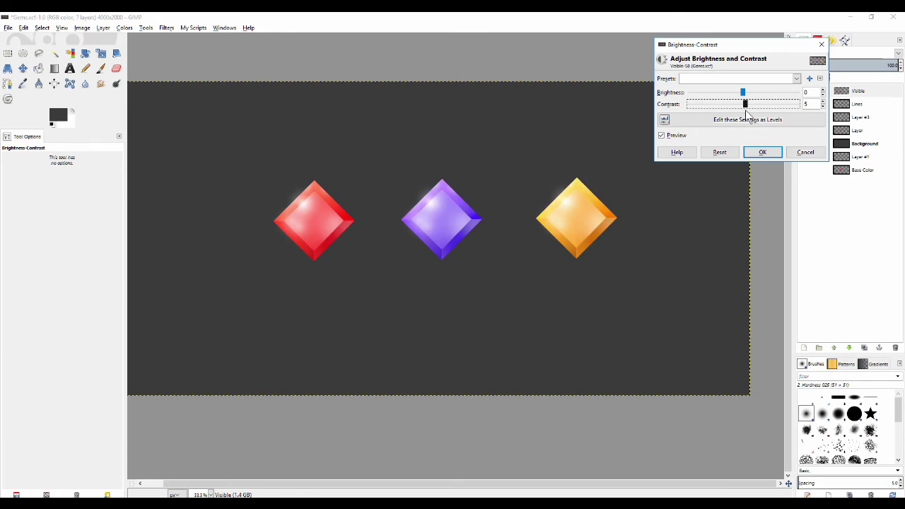
mouse_move(749, 115)
mouse_down()
mouse_move(748, 96)
mouse_move(736, 99)
mouse_move(747, 100)
mouse_up()
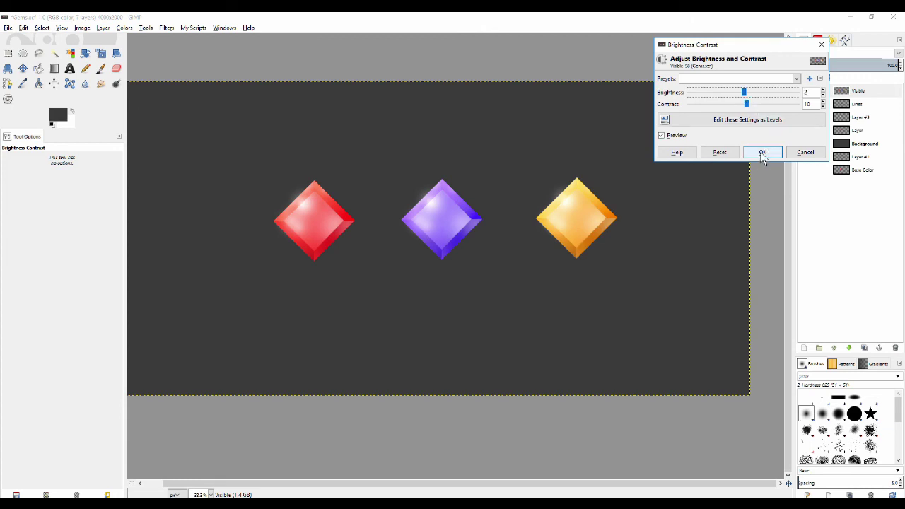
click(762, 153)
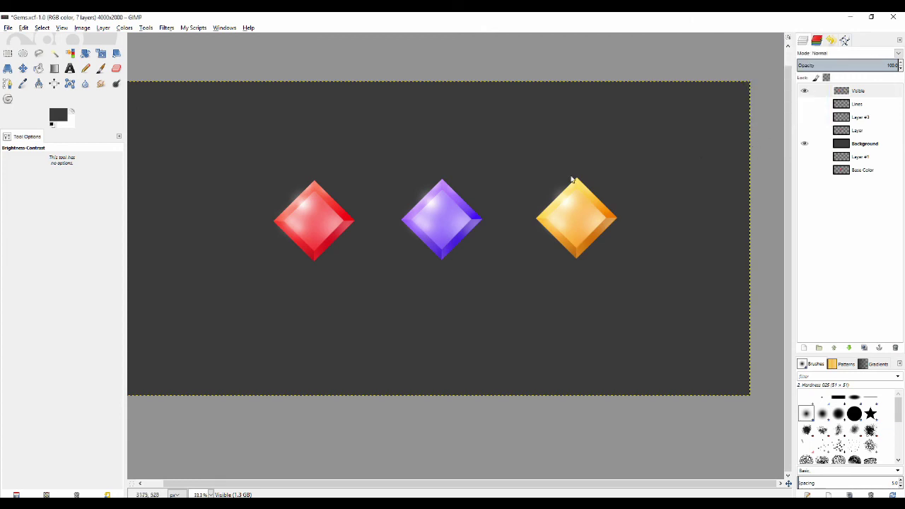
Examine the three gems on the dark gray background, both up close and across the whole canvas
scroll(382, 182, up, 2)
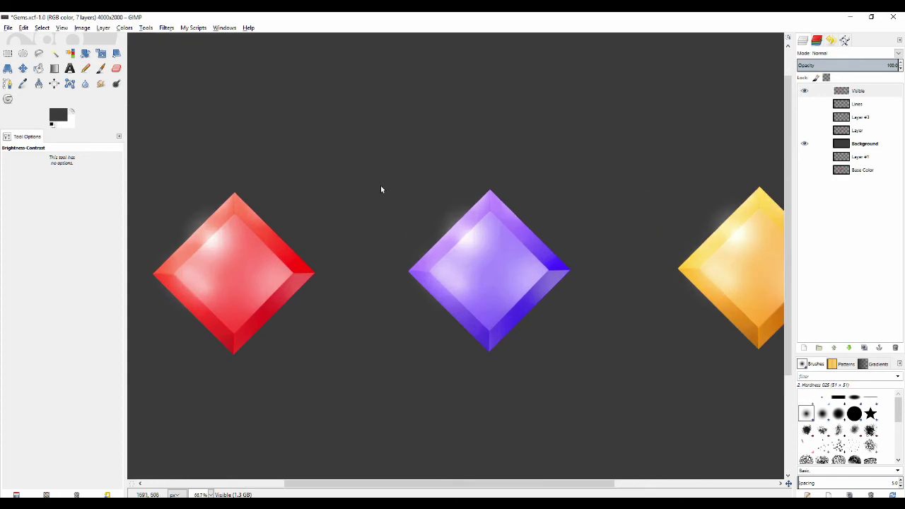
scroll(386, 205, down, 2)
scroll(383, 191, up, 1)
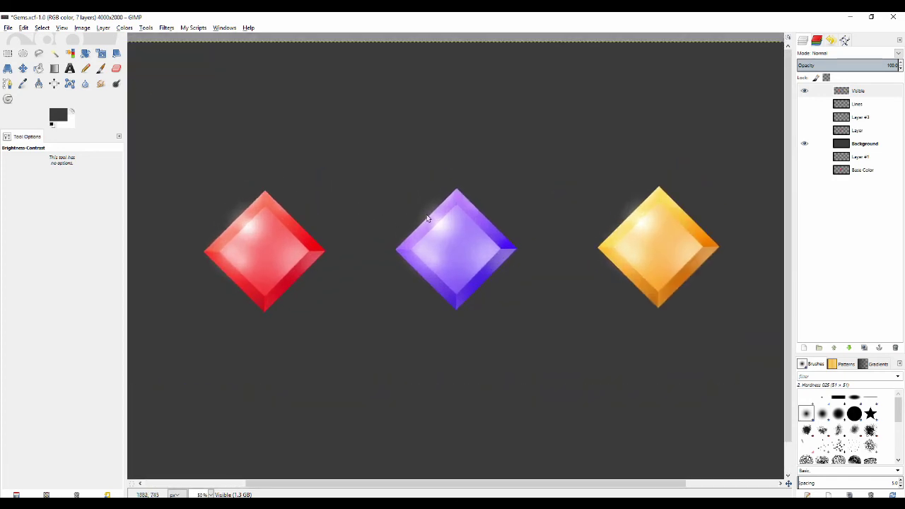
scroll(270, 245, up, 1)
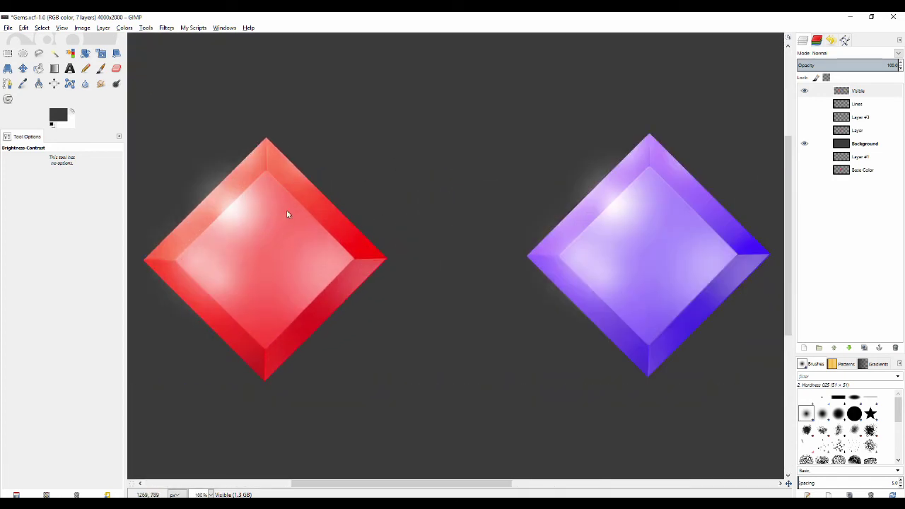
drag(246, 240, 306, 206)
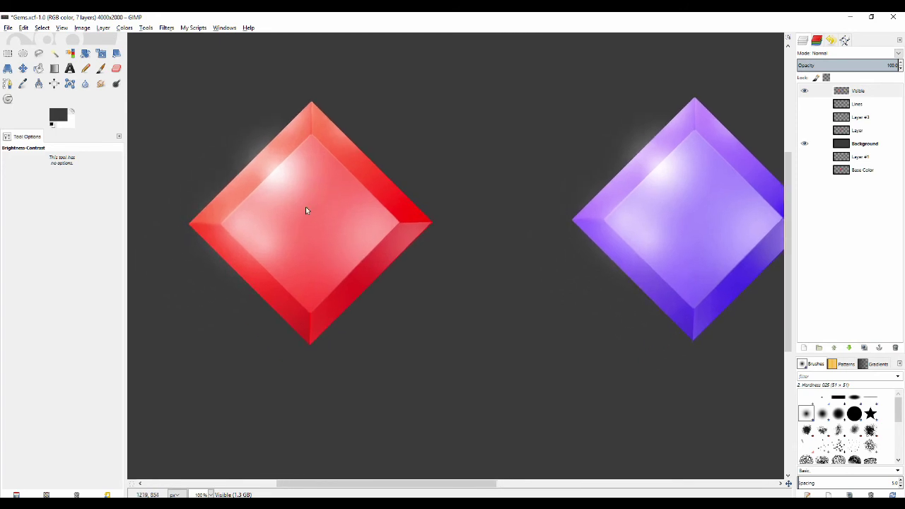
scroll(306, 206, up, 1)
ctrl+scroll(329, 220, down, 3)
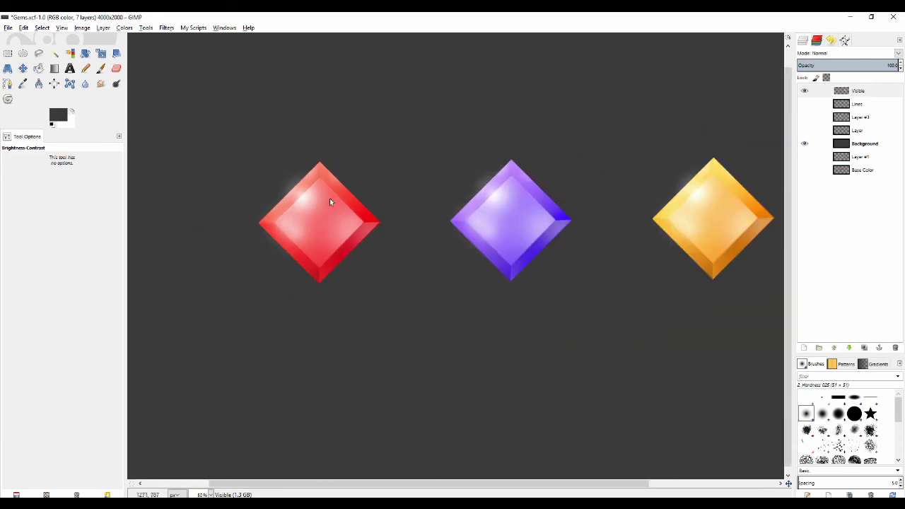
ctrl+scroll(374, 212, down, 1)
ctrl+scroll(375, 218, up, 1)
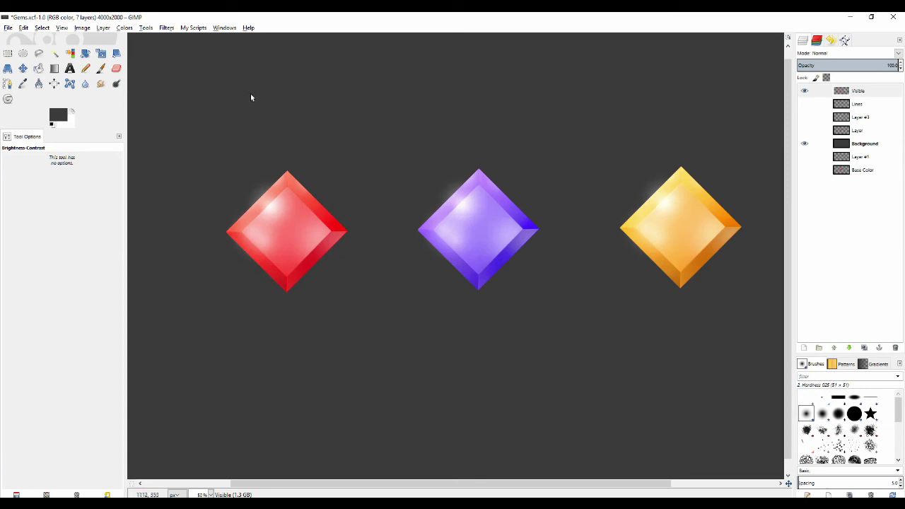
click(126, 28)
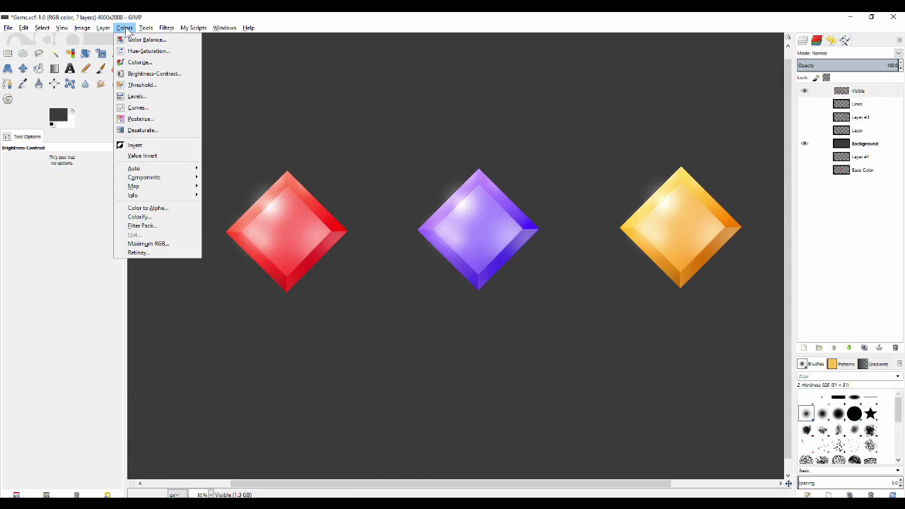
click(125, 29)
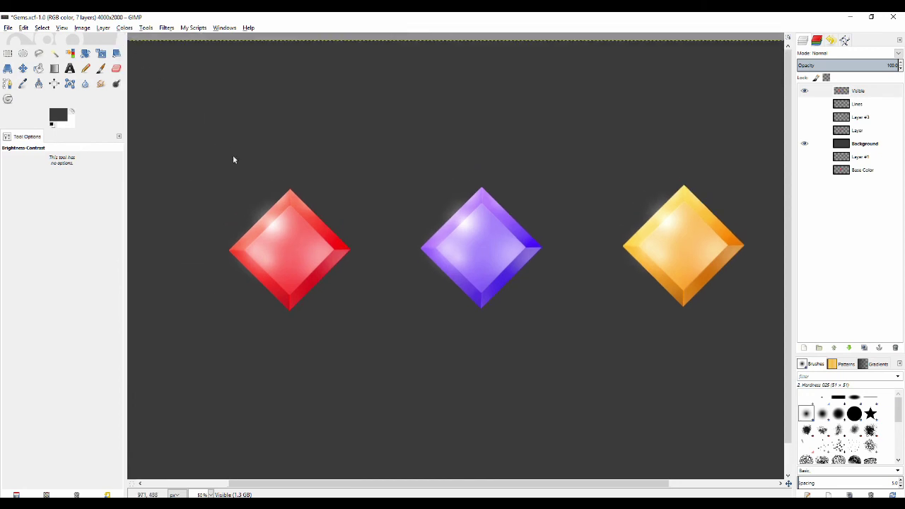
ctrl+scroll(407, 167, down, 2)
ctrl+scroll(399, 178, up, 1)
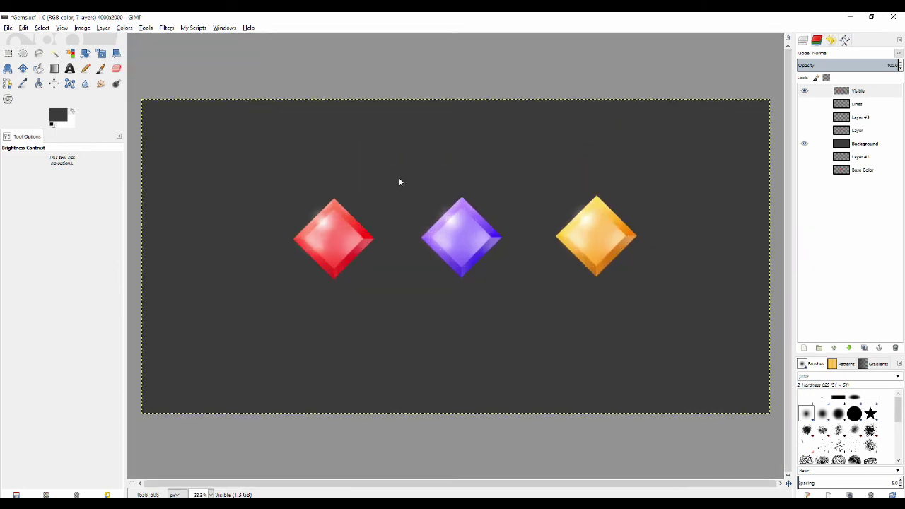
ctrl+scroll(398, 179, down, 1)
ctrl+scroll(400, 184, up, 1)
ctrl+scroll(406, 186, up, 1)
drag(398, 228, 354, 137)
mouse_move(366, 167)
mouse_down()
mouse_move(363, 158)
mouse_move(374, 174)
mouse_up()
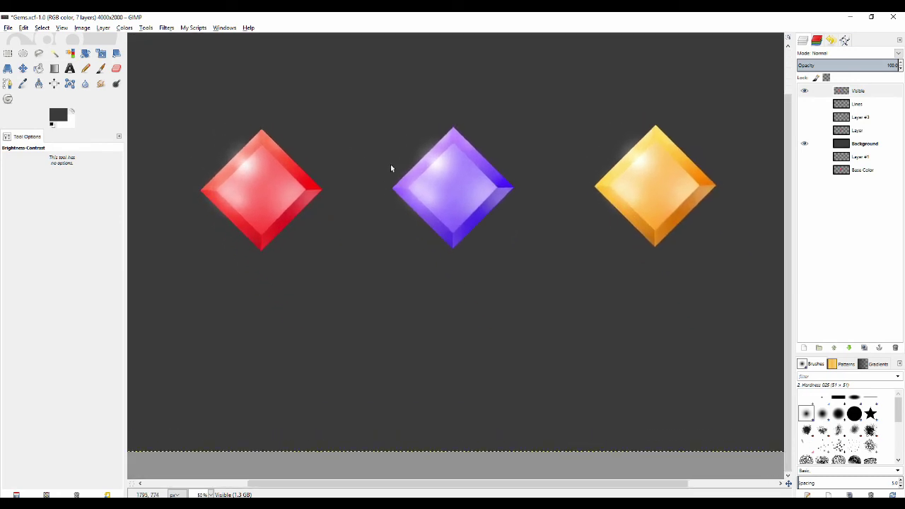
Try to brighten the red gem's highlight with the Dodge tool, and undo the stroke
click(116, 84)
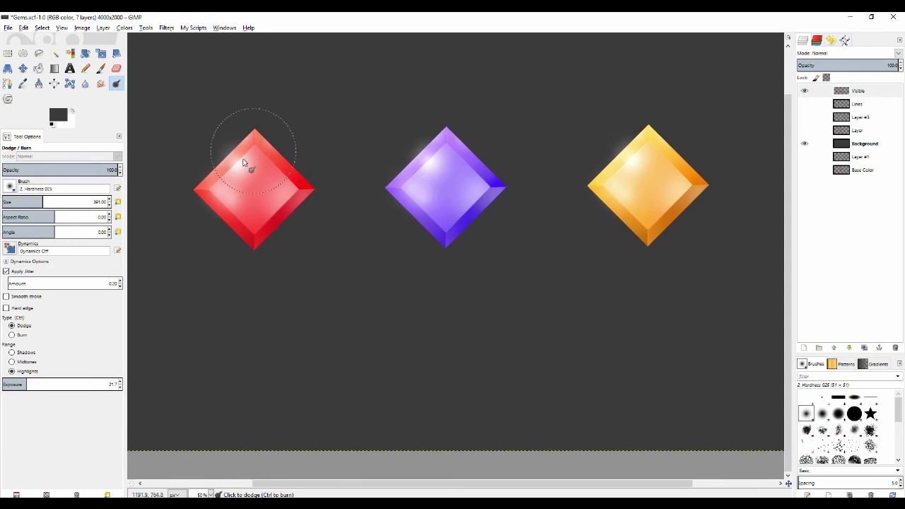
drag(244, 163, 244, 169)
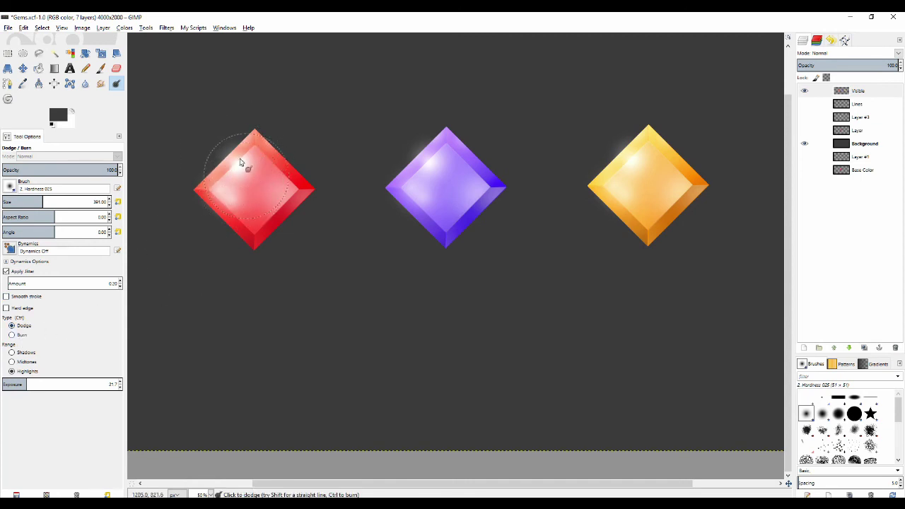
key(ctrl+z)
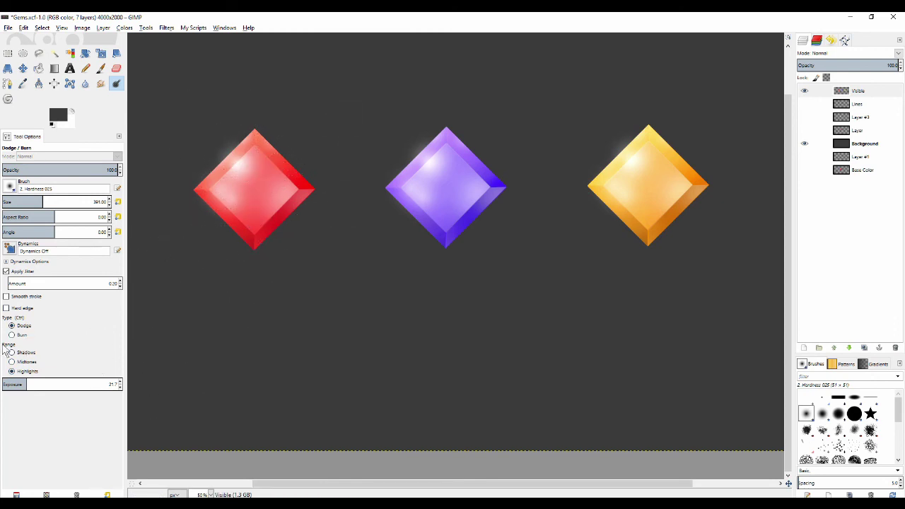
Try the Burn type on the red gem's highlight area, and undo the strokes
click(21, 336)
mouse_move(240, 164)
mouse_down()
mouse_move(223, 175)
mouse_move(238, 174)
mouse_move(241, 155)
mouse_up()
key(ctrl+z)
key(ctrl+z)
key(ctrl+z)
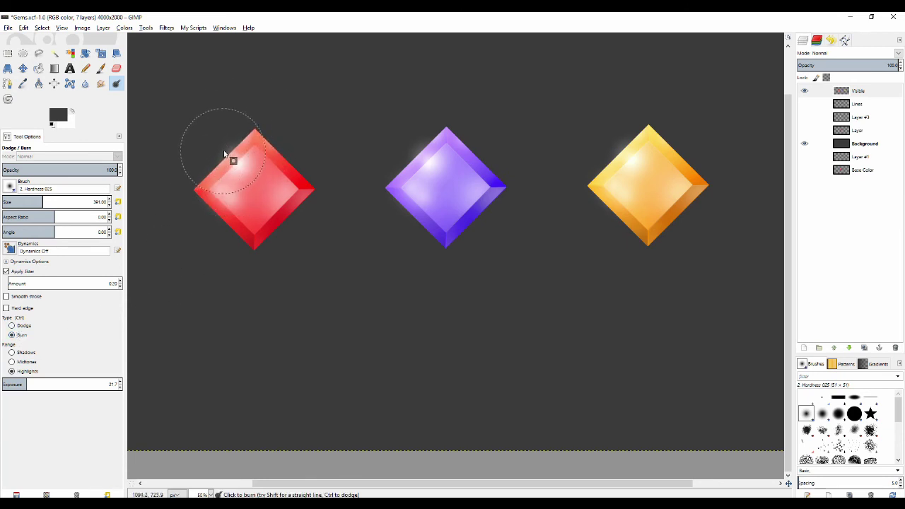
Try the Dodge type on the red gem again, including with the exposure raised to 77.2, and undo the strokes
click(23, 326)
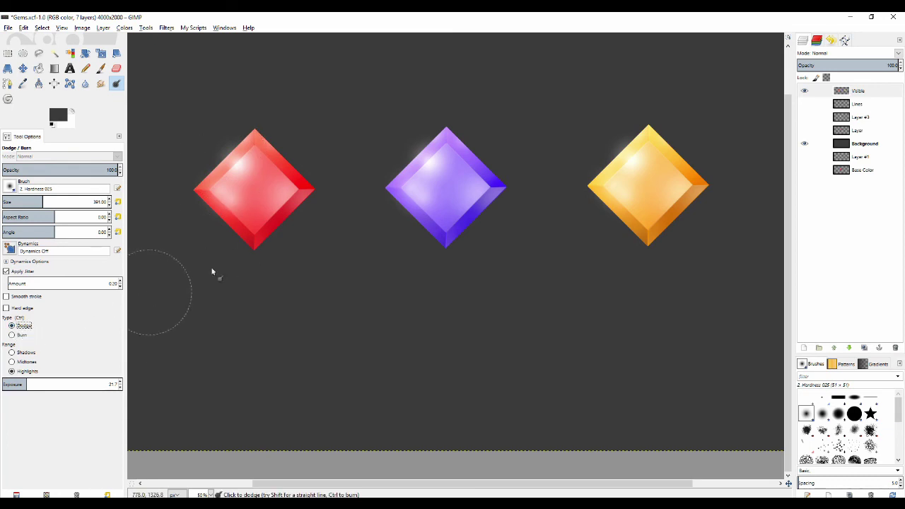
mouse_move(283, 176)
mouse_down()
mouse_move(227, 232)
mouse_move(244, 191)
mouse_move(251, 218)
mouse_move(278, 184)
mouse_move(257, 125)
mouse_up()
key(ctrl+z)
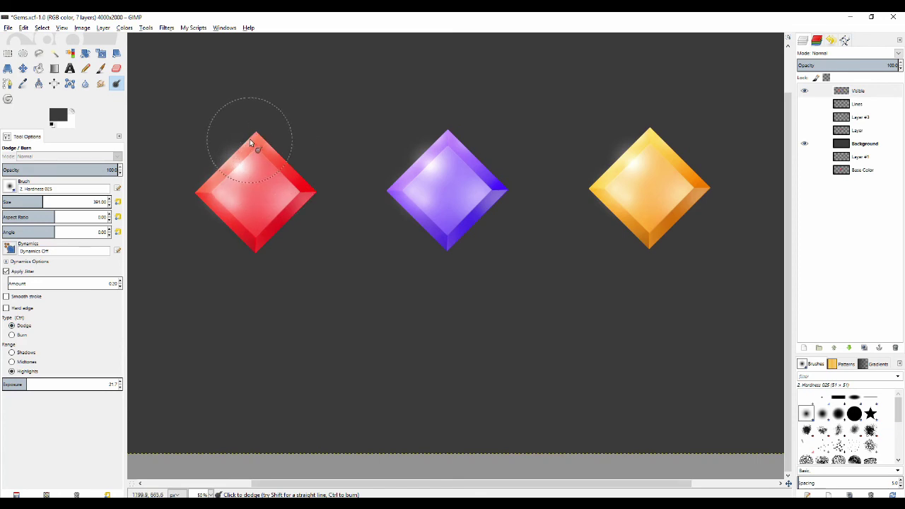
drag(249, 170, 273, 177)
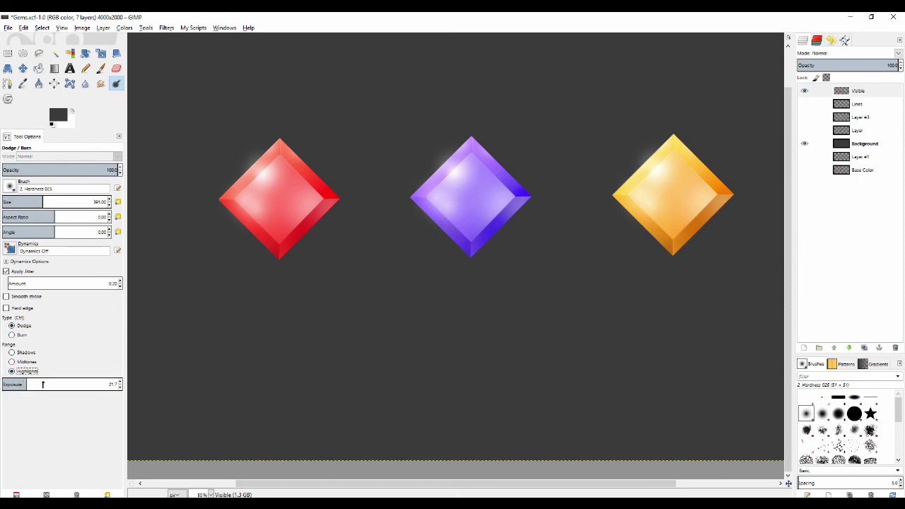
drag(43, 384, 92, 387)
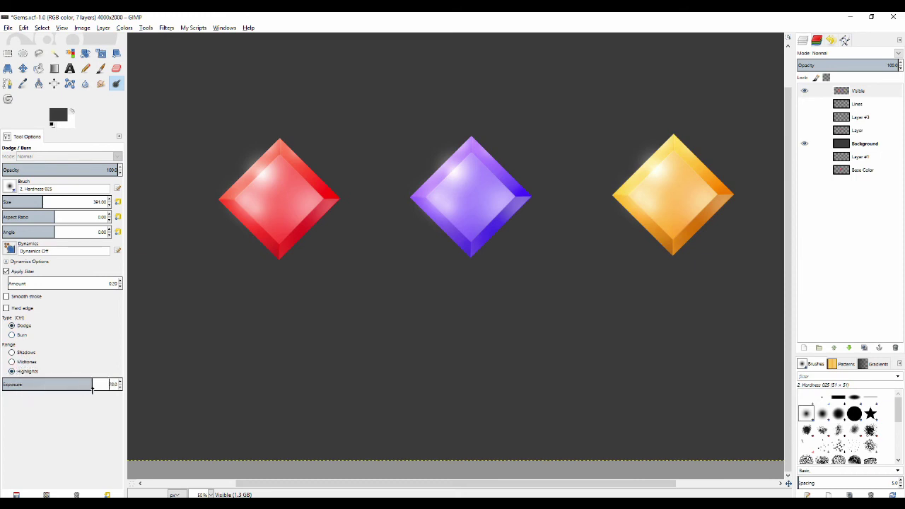
drag(239, 196, 257, 164)
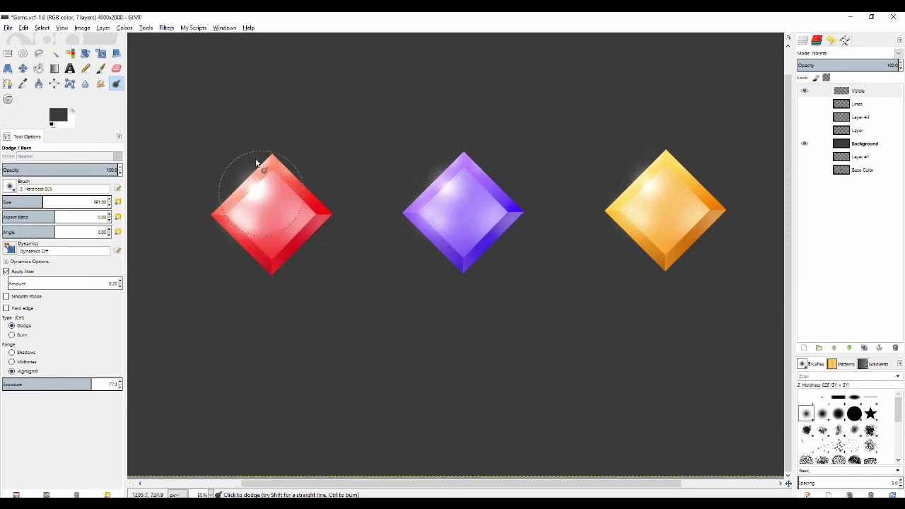
key(ctrl+z)
Set the Dodge exposure to 15 and lightly brighten the highlights on the red gem
click(19, 384)
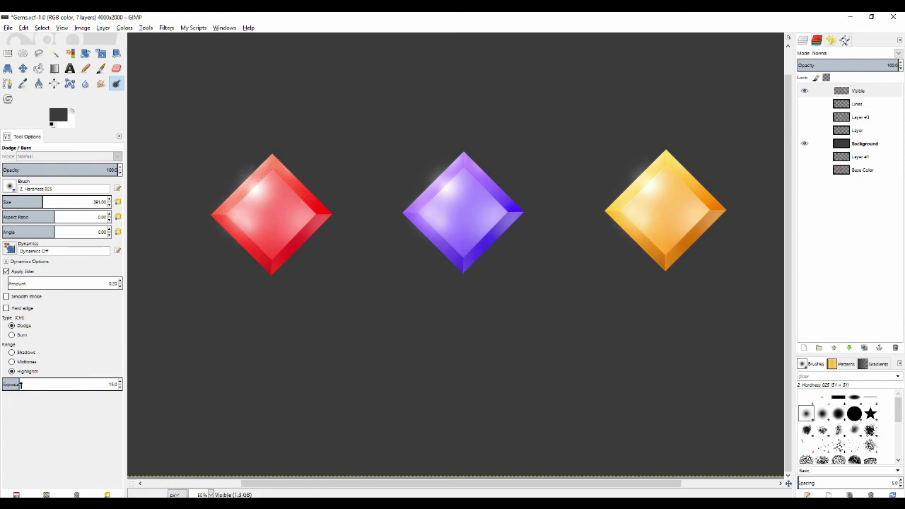
drag(269, 197, 276, 171)
mouse_move(266, 231)
mouse_down()
mouse_move(264, 186)
mouse_move(262, 202)
mouse_up()
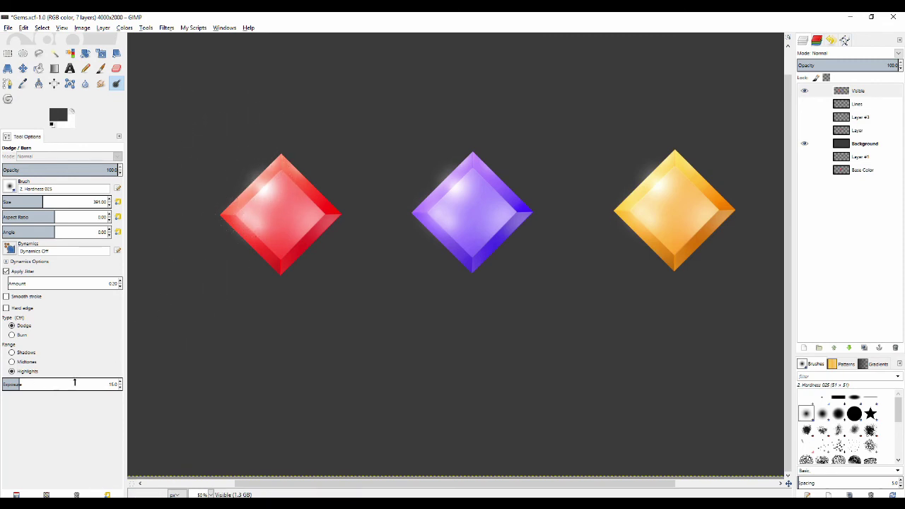
key(minus)
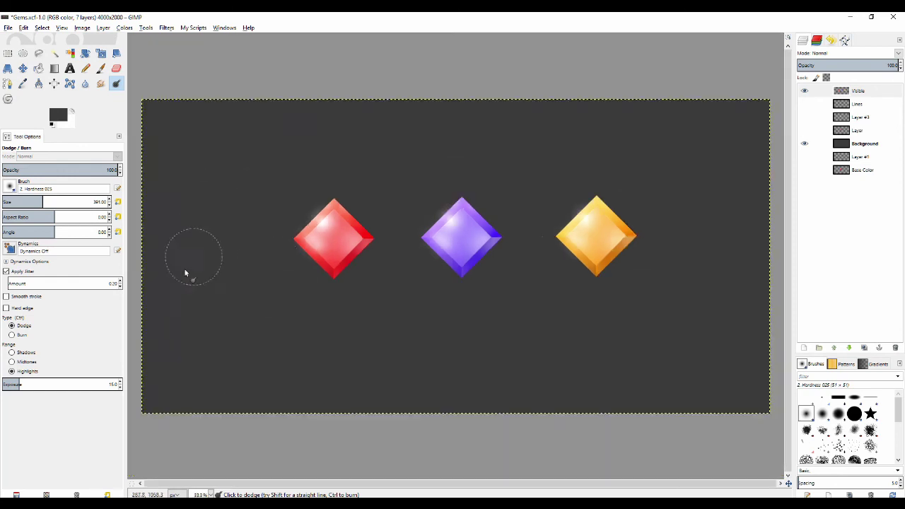
Lightly brighten the highlight along the purple gem's upper-left edge with the Dodge tool
key(minus)
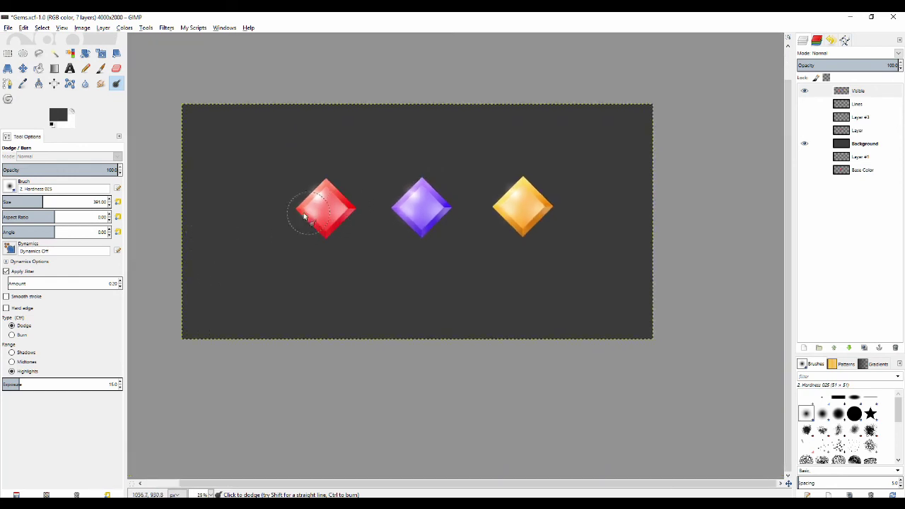
key(plus)
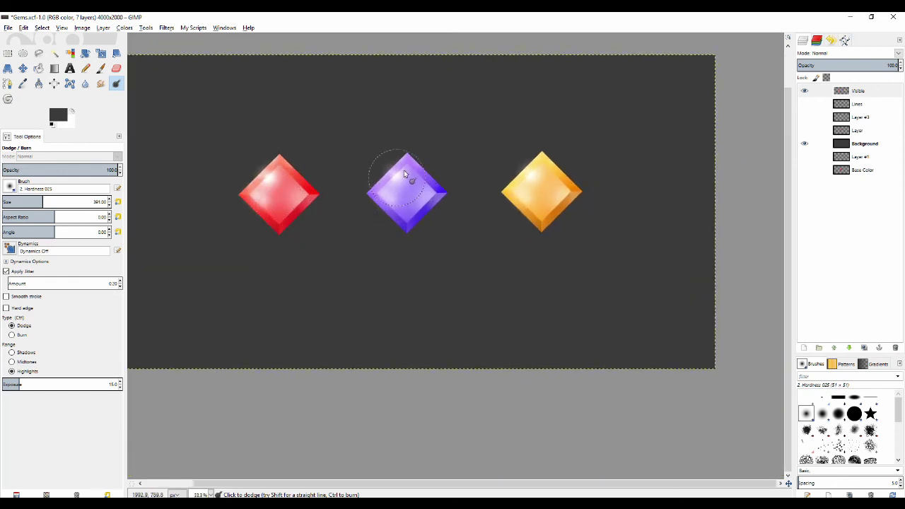
key(plus)
key(plus)
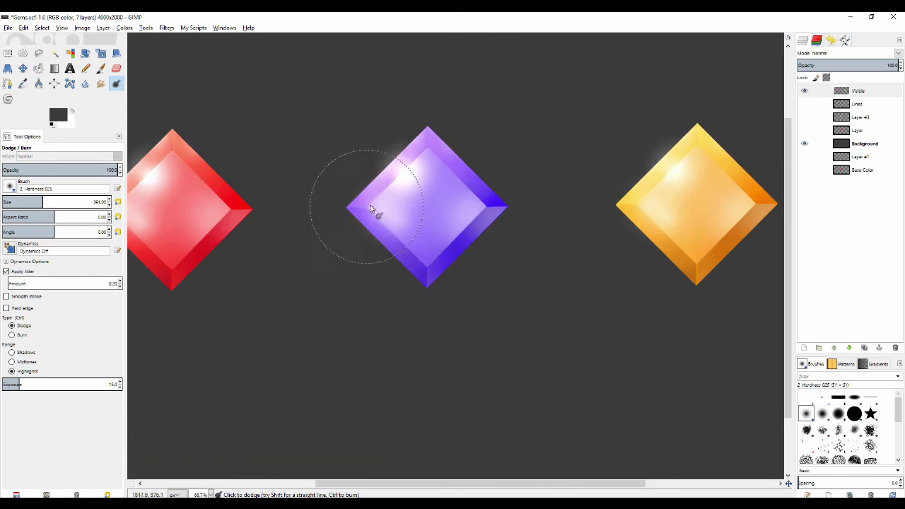
key(plus)
key(plus)
key(plus)
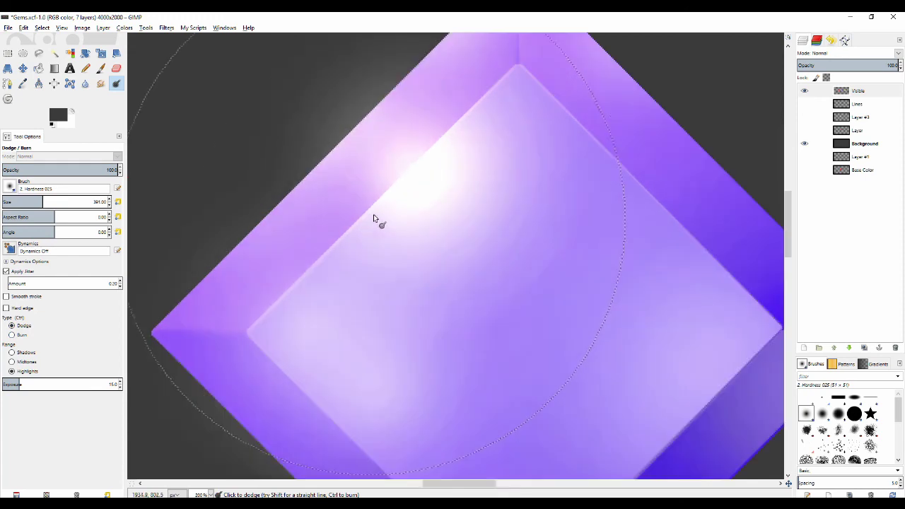
key(plus)
key(minus)
key(minus)
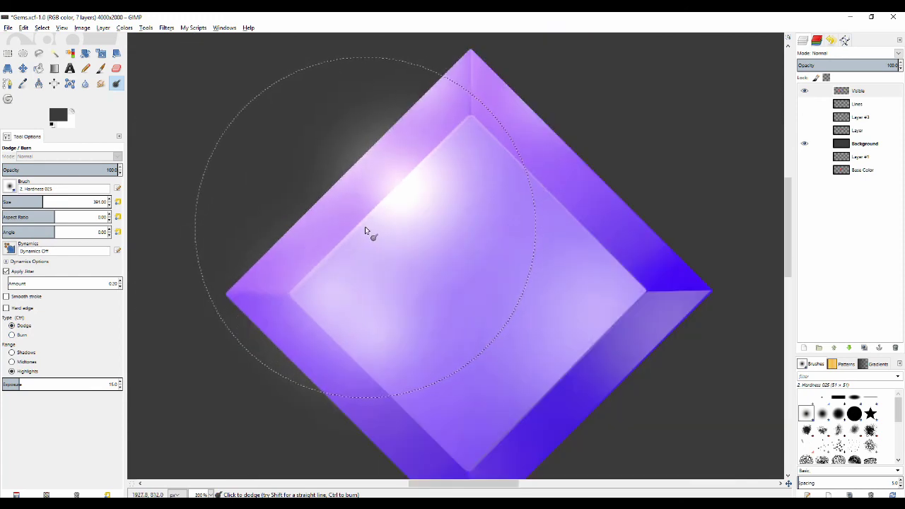
key(plus)
key(plus)
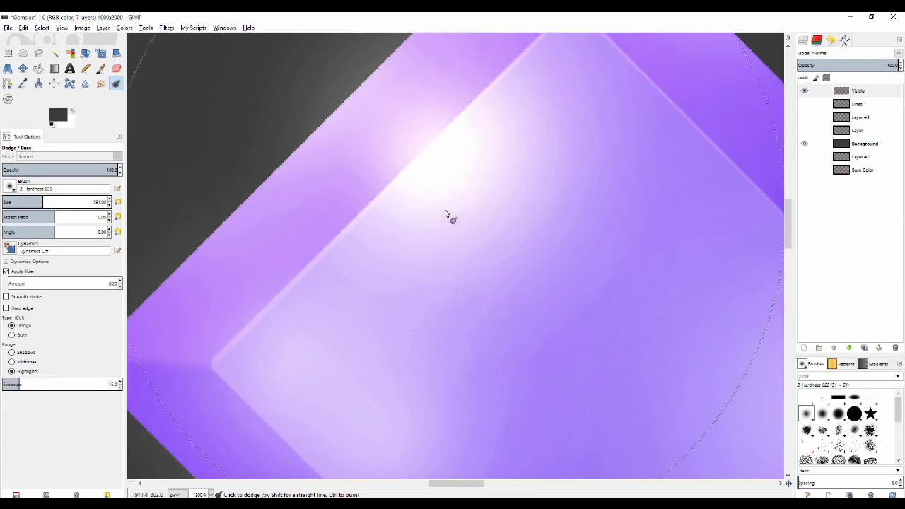
key(minus)
key(minus)
key(plus)
key(plus)
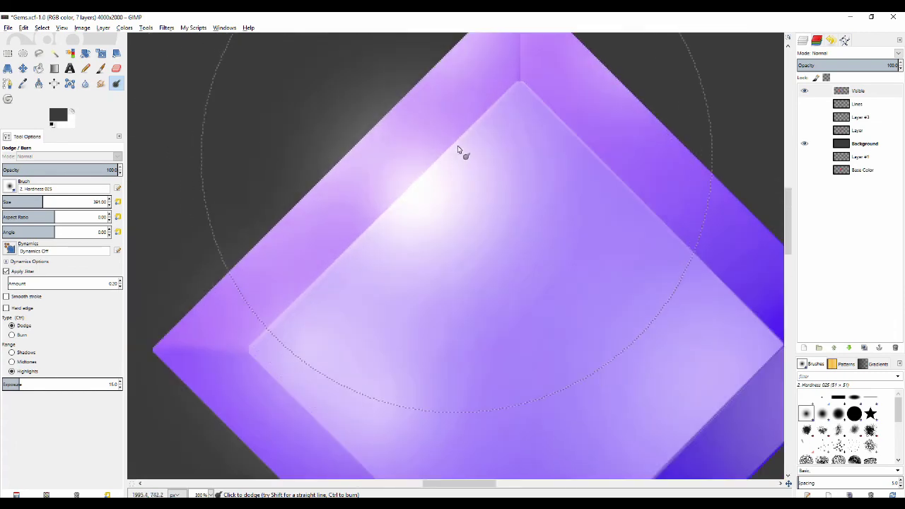
mouse_move(458, 150)
mouse_down()
mouse_move(396, 184)
mouse_move(357, 185)
mouse_move(334, 222)
mouse_move(413, 178)
mouse_move(370, 246)
mouse_move(372, 228)
mouse_move(356, 216)
mouse_move(346, 231)
mouse_move(360, 234)
mouse_move(400, 210)
mouse_move(443, 157)
mouse_move(377, 241)
mouse_up()
key(minus)
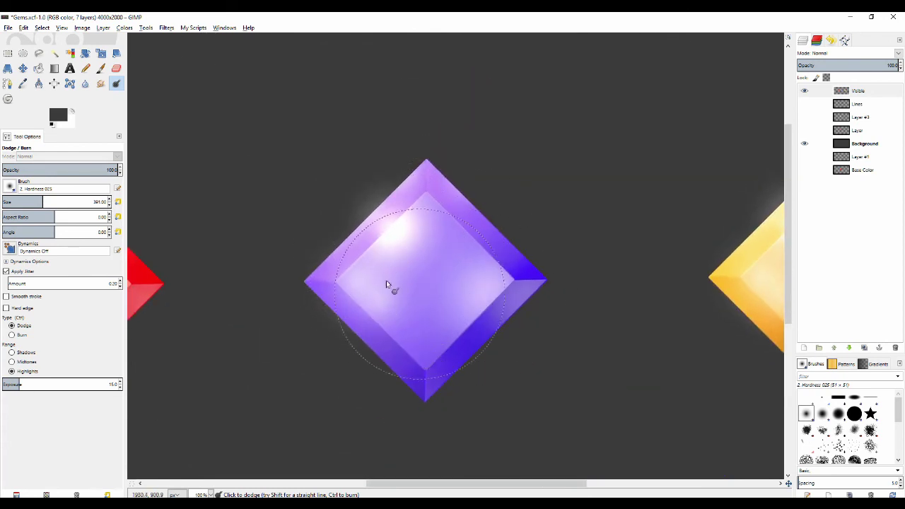
key(plus)
key(plus)
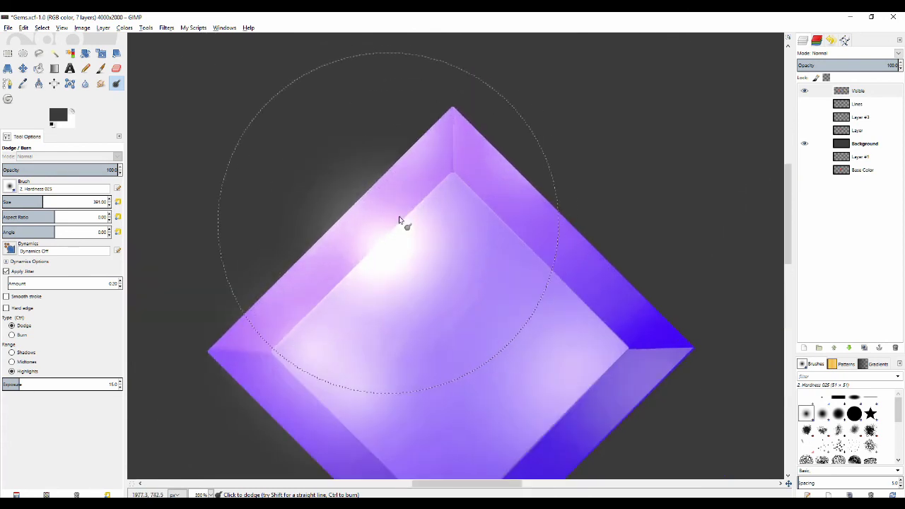
Compare the highlights on the red, purple and orange gems, close up and across the whole row
key(minus)
key(minus)
key(minus)
drag(603, 197, 546, 183)
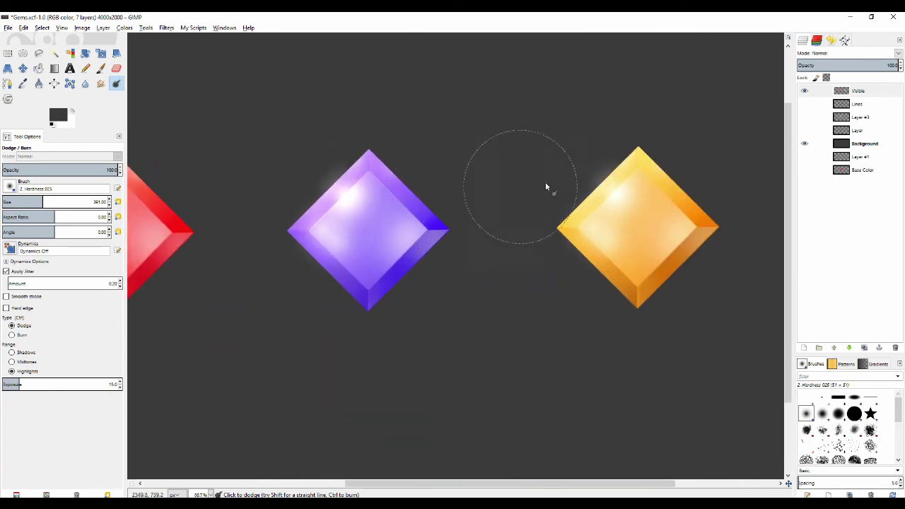
key(minus)
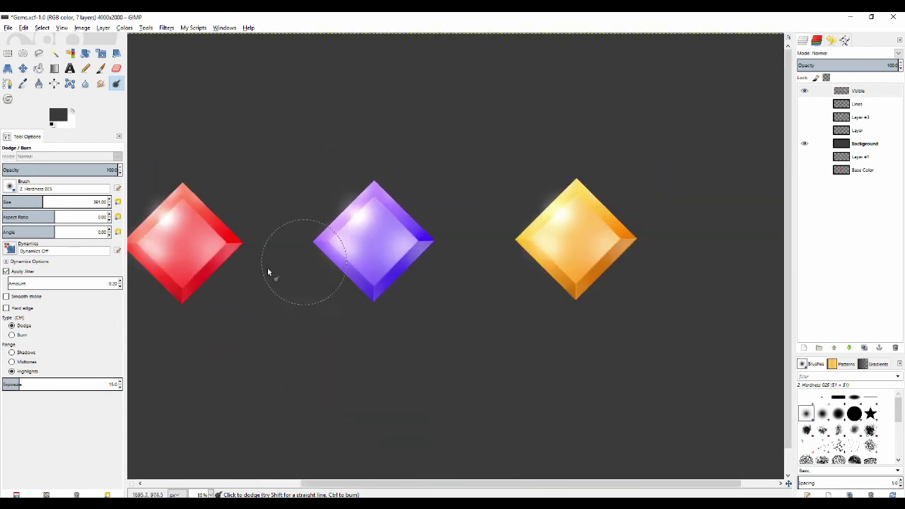
key(minus)
drag(248, 261, 392, 227)
key(plus)
drag(421, 264, 360, 268)
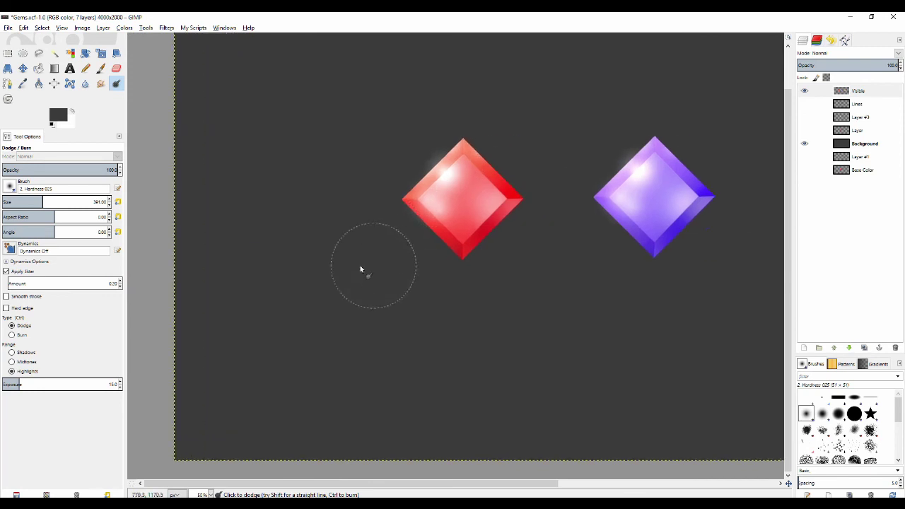
key(minus)
key(minus)
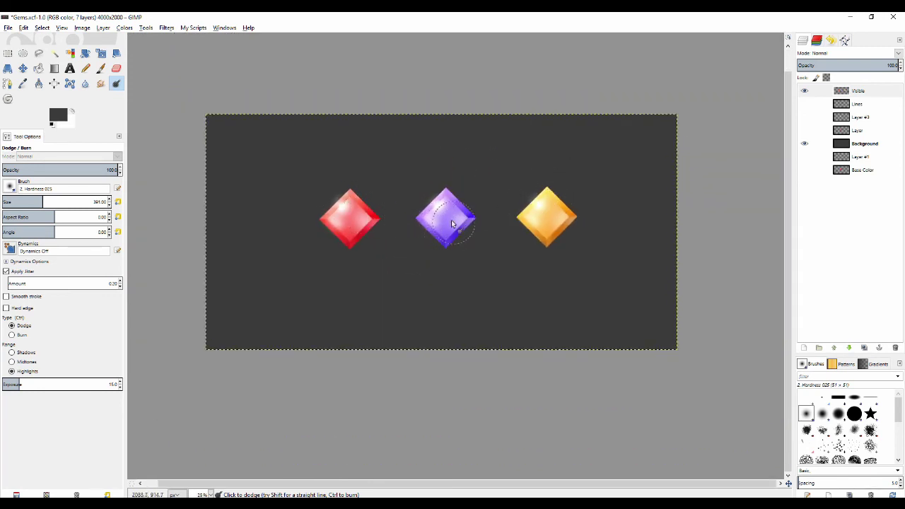
Dodge the orange gem's right corner to brighten its upper-right facet and inner highlight
click(570, 222)
scroll(486, 239, up, 5)
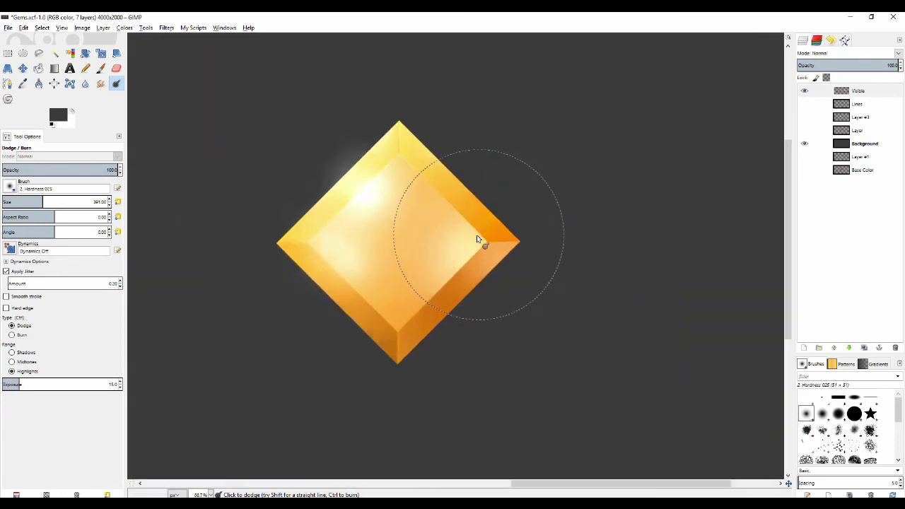
scroll(525, 237, up, 3)
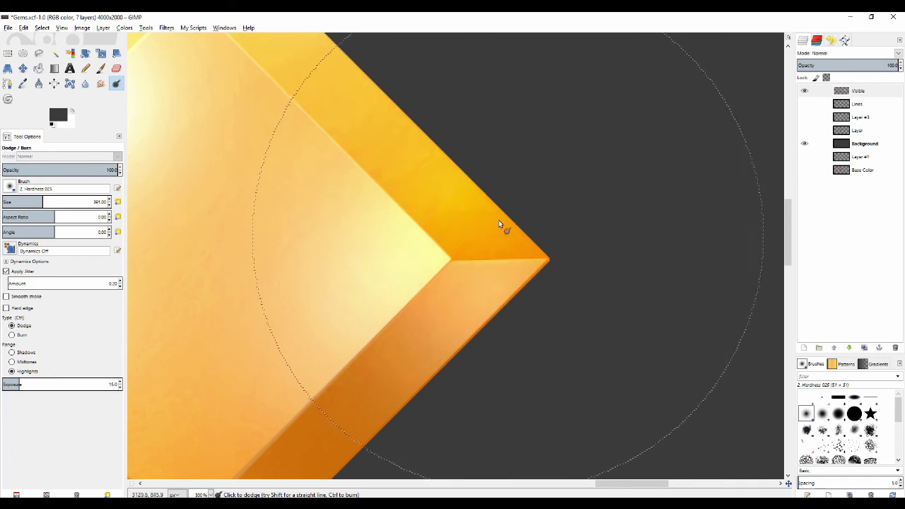
scroll(495, 191, down, 3)
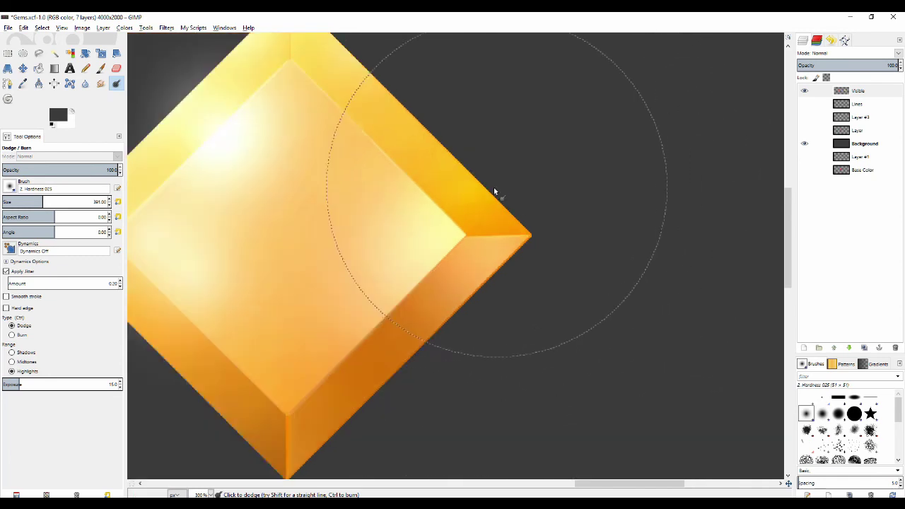
Dodge the purple gem's right inner highlight and lower facets, and the red gem's right corner
scroll(487, 178, down, 2)
scroll(318, 271, left, 2)
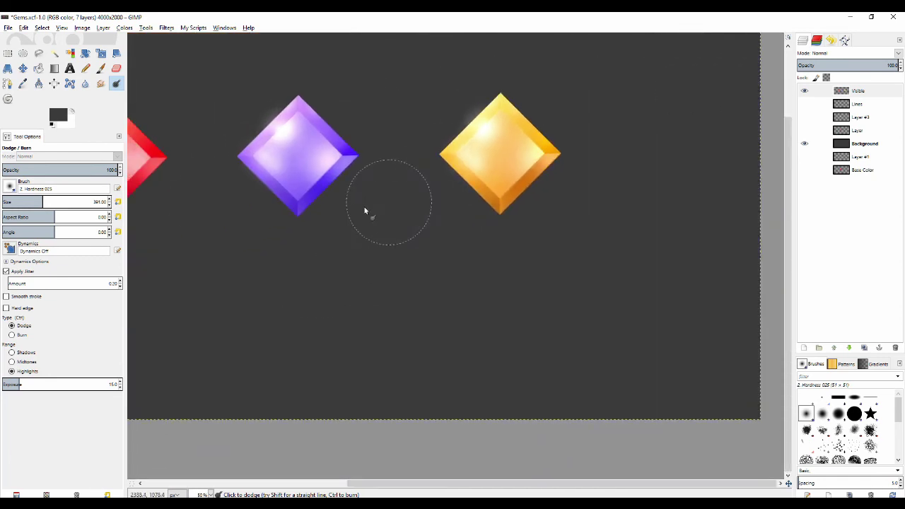
scroll(291, 213, up, 1)
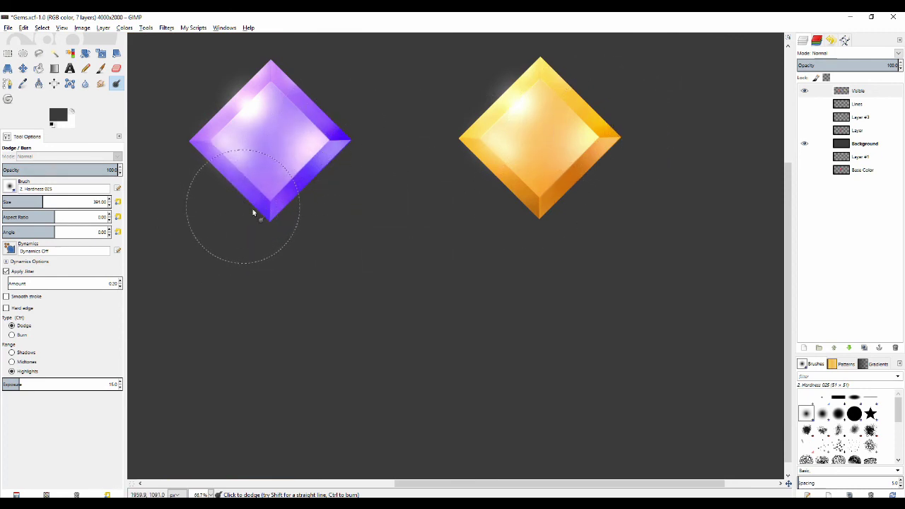
scroll(339, 278, left, 10)
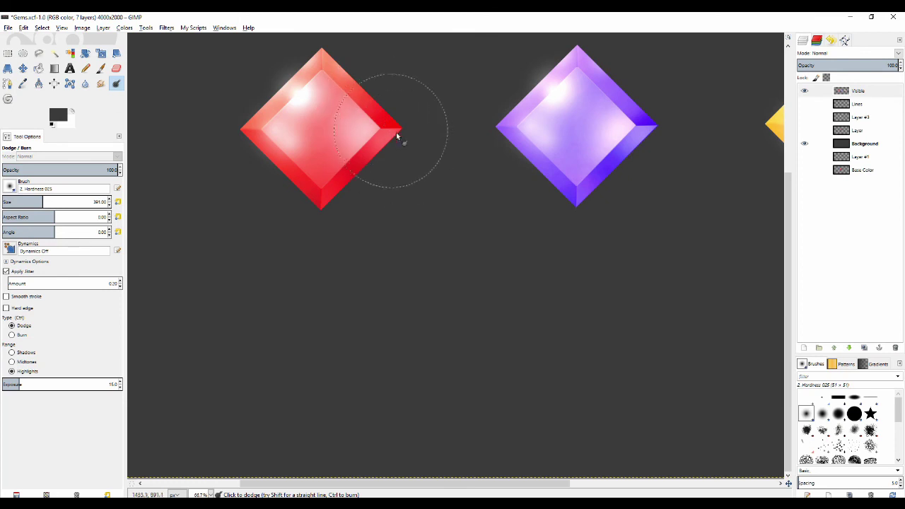
scroll(248, 255, right, 4)
scroll(249, 255, up, 2)
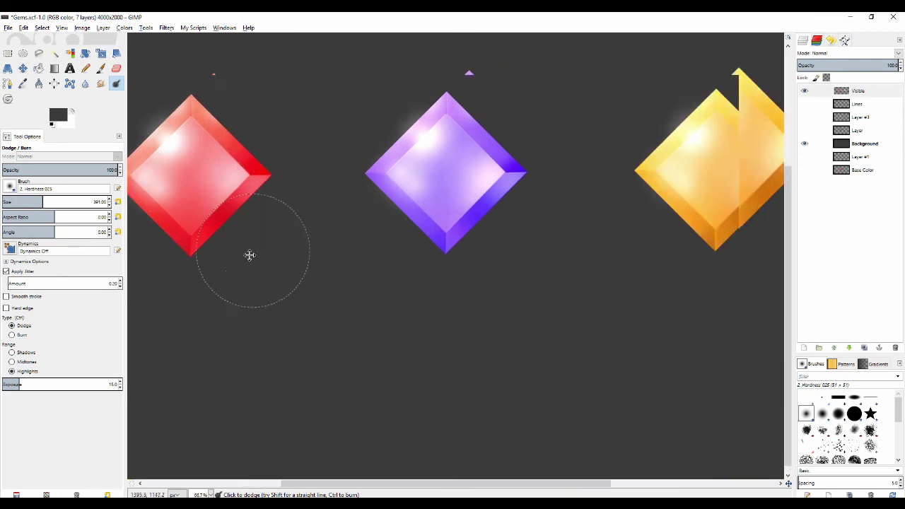
Examine the finished row of gems at several magnifications to check that their brightness matches
scroll(388, 225, down, 2)
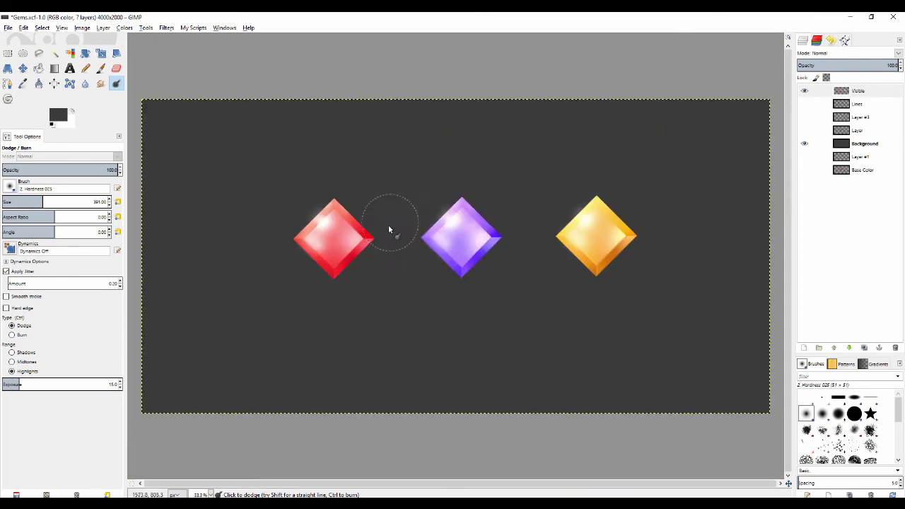
scroll(368, 266, right, 2)
scroll(357, 275, down, 1)
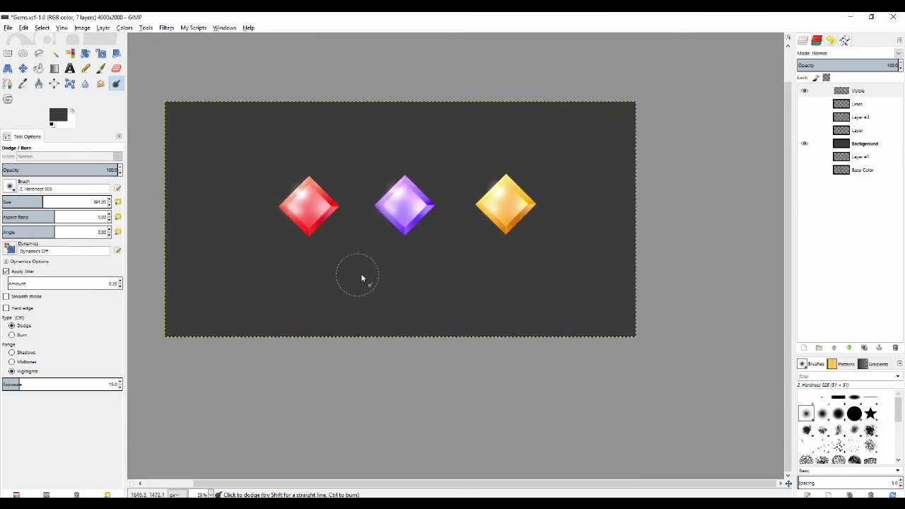
scroll(358, 275, right, 1)
scroll(356, 279, up, 1)
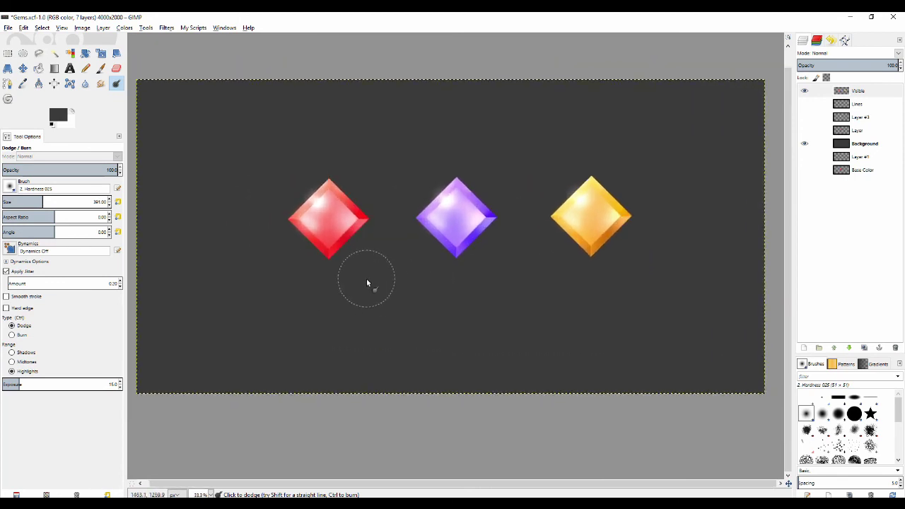
scroll(369, 281, up, 1)
drag(370, 281, 329, 306)
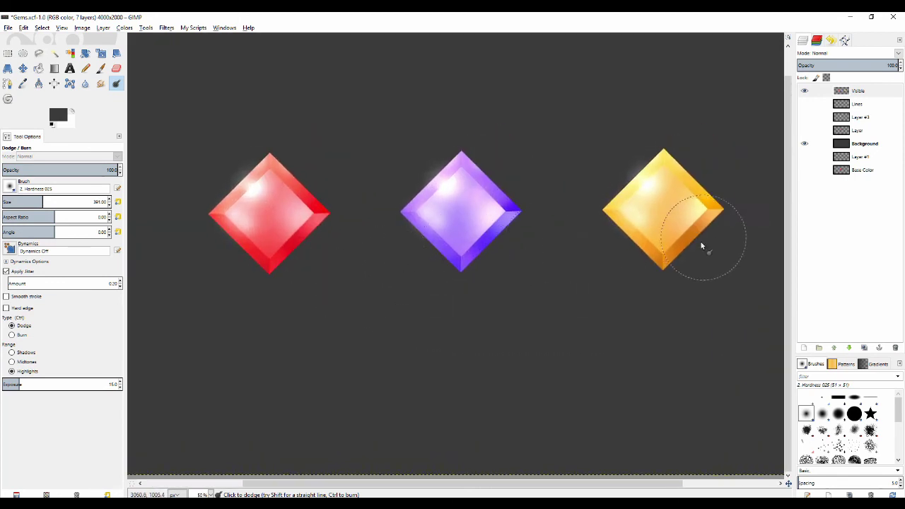
scroll(400, 292, down, 1)
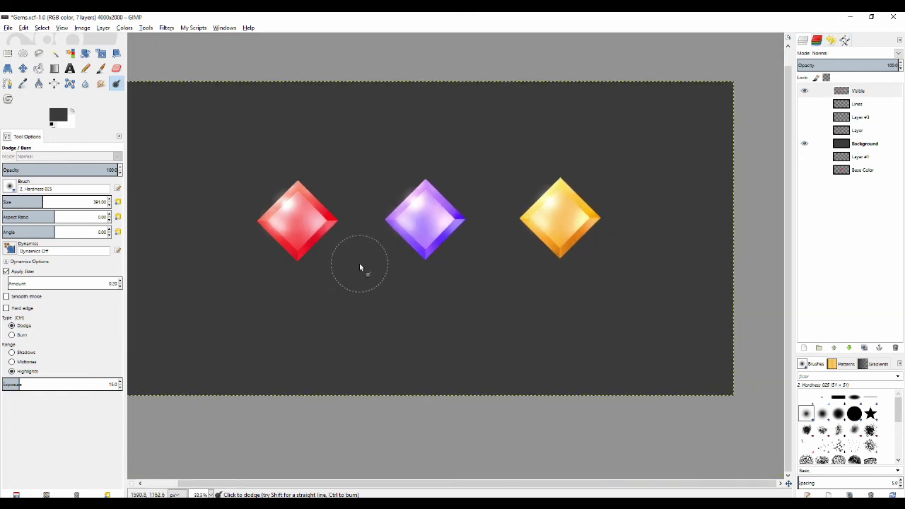
scroll(362, 177, up, 1)
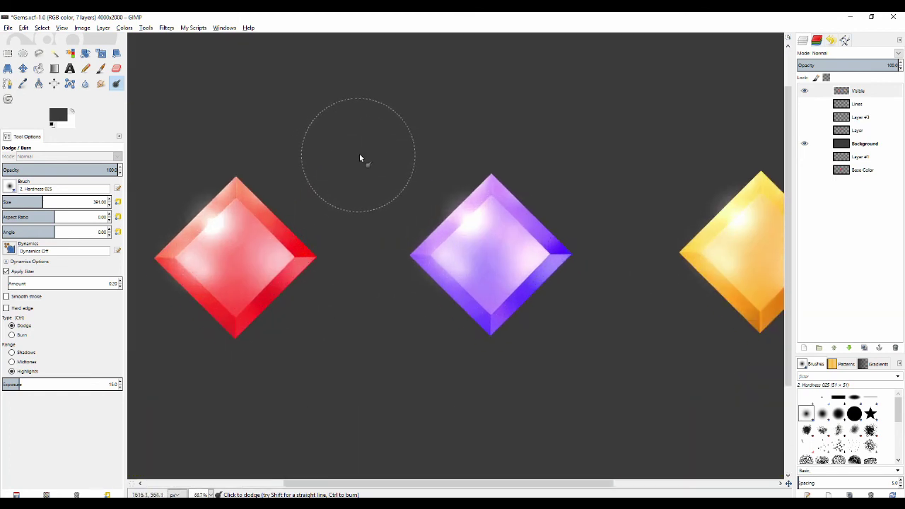
drag(348, 183, 372, 165)
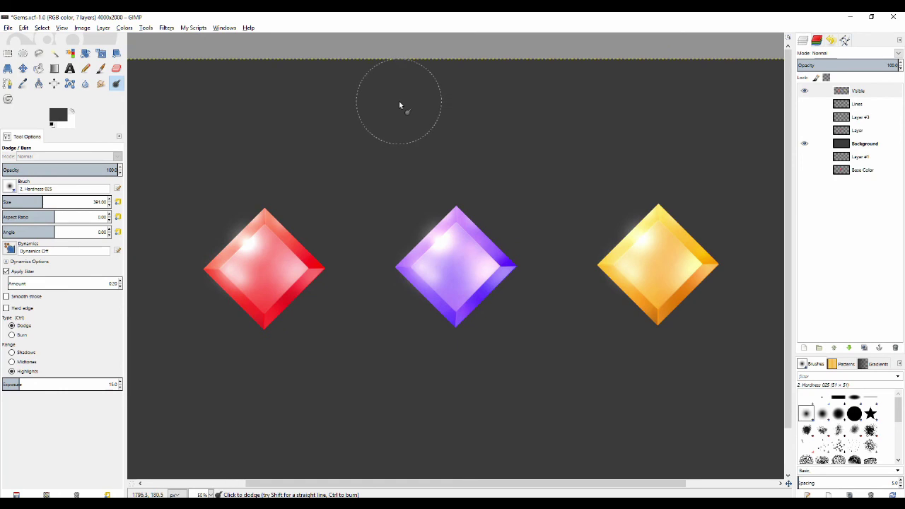
scroll(399, 100, down, 2)
scroll(412, 184, up, 1)
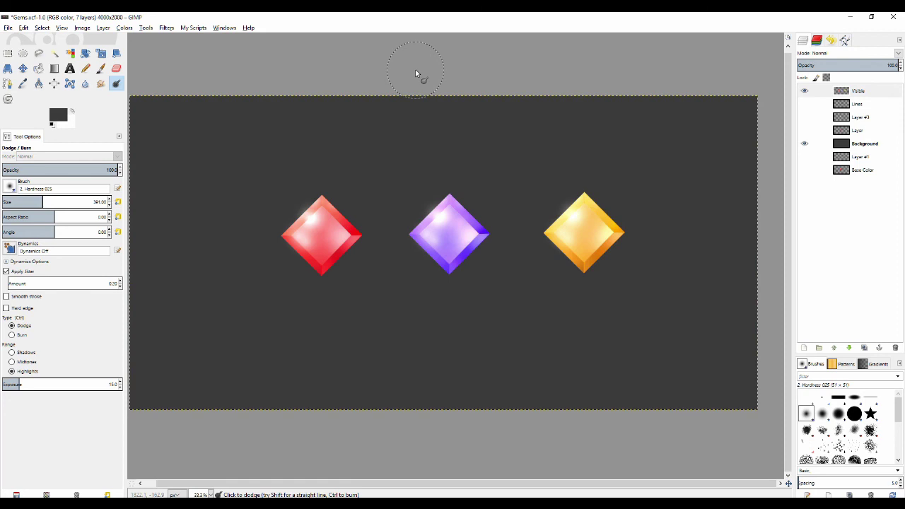
Hide the Visible and Lines layers, and show Layer #3 and Layer to reveal the original gem
click(804, 91)
click(804, 104)
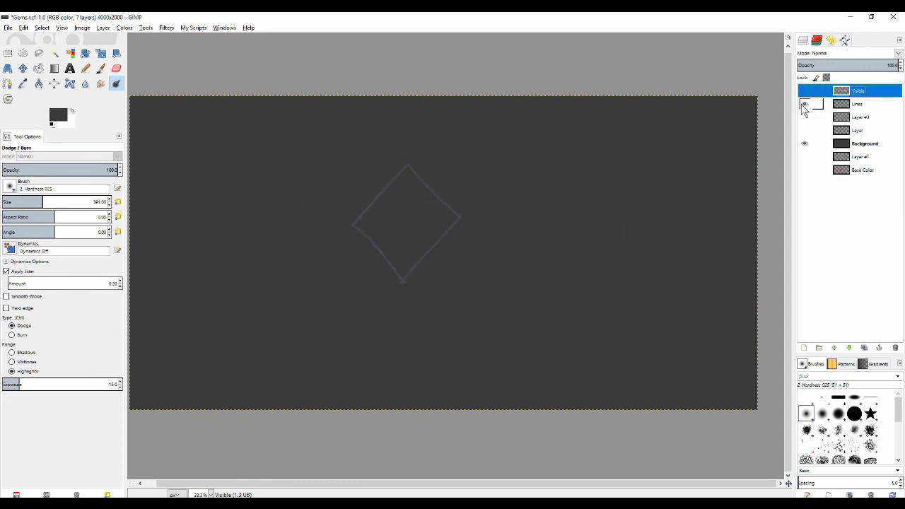
click(804, 117)
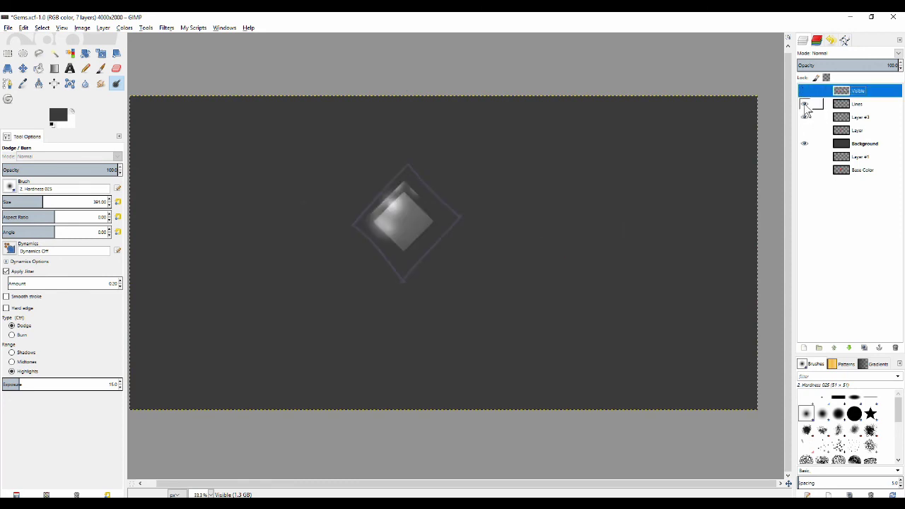
click(806, 119)
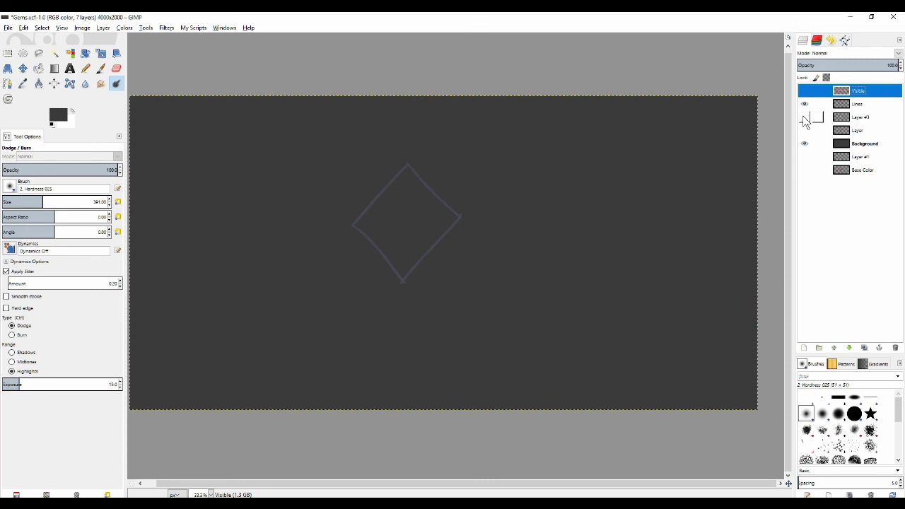
click(804, 117)
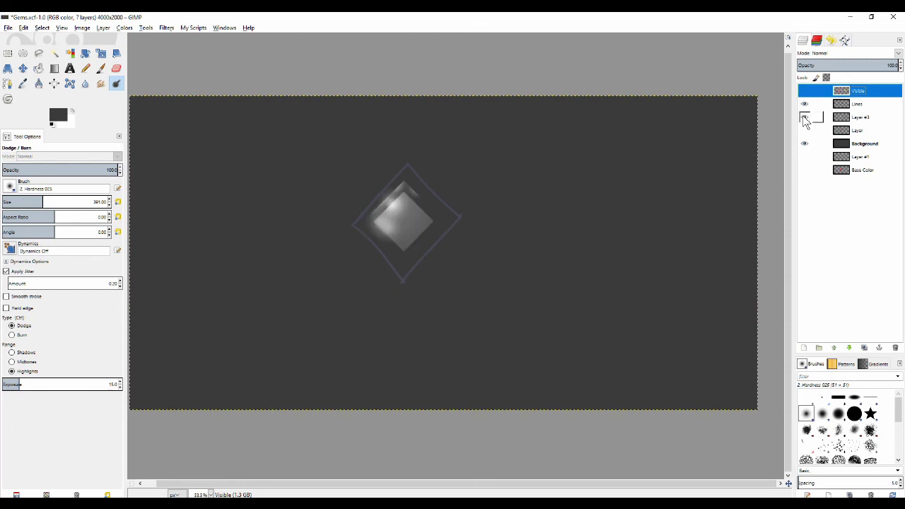
click(805, 104)
click(804, 130)
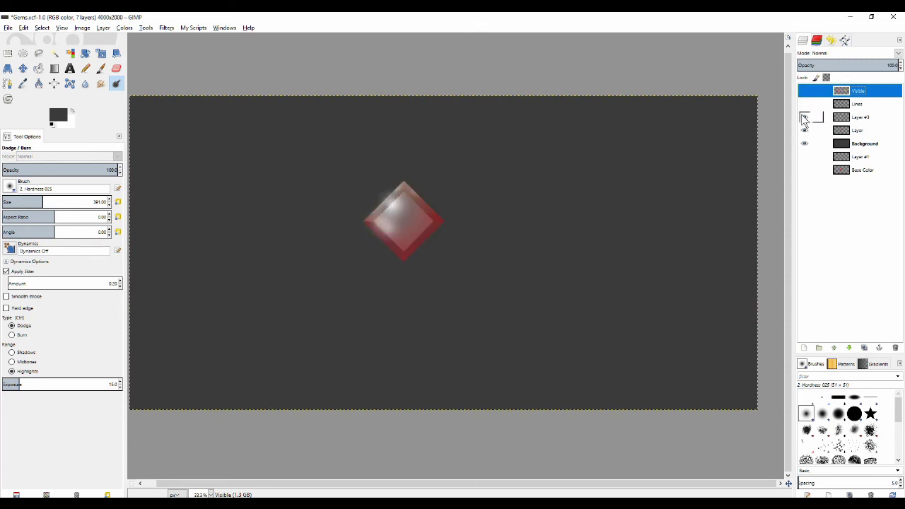
Show Layer #1 and Base Color, and move the hidden Background layer to the end of the stack
click(804, 156)
drag(842, 144, 817, 159)
click(805, 158)
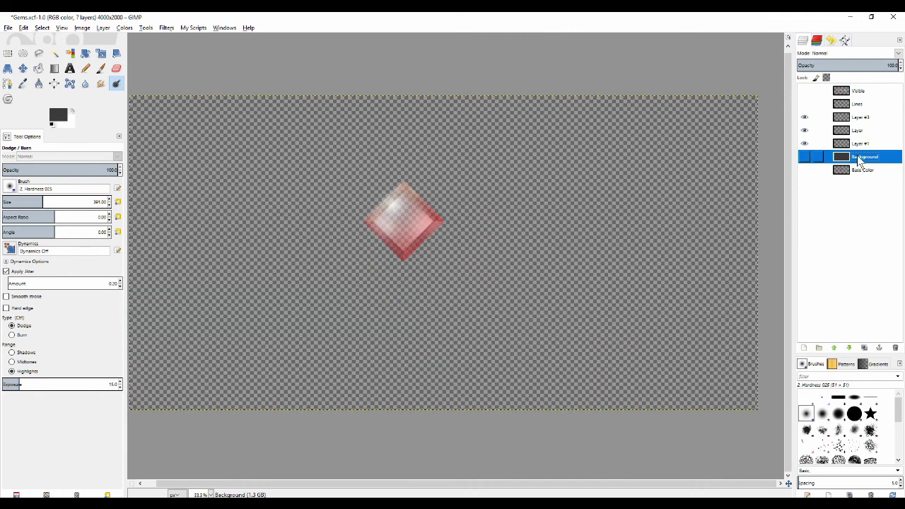
drag(849, 160, 859, 176)
click(806, 158)
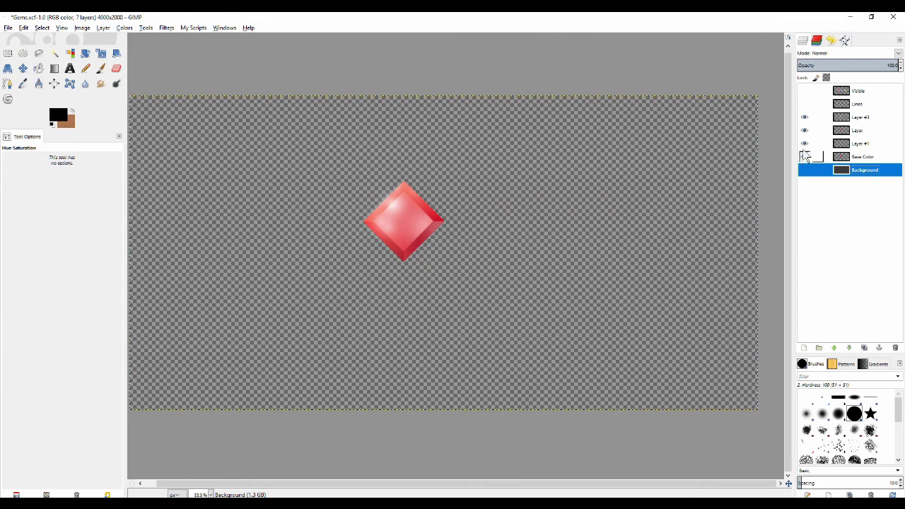
Hide Layer #1, Layer and Layer #3, and show the Background layer behind the original gem's base color
click(805, 144)
click(805, 130)
click(805, 117)
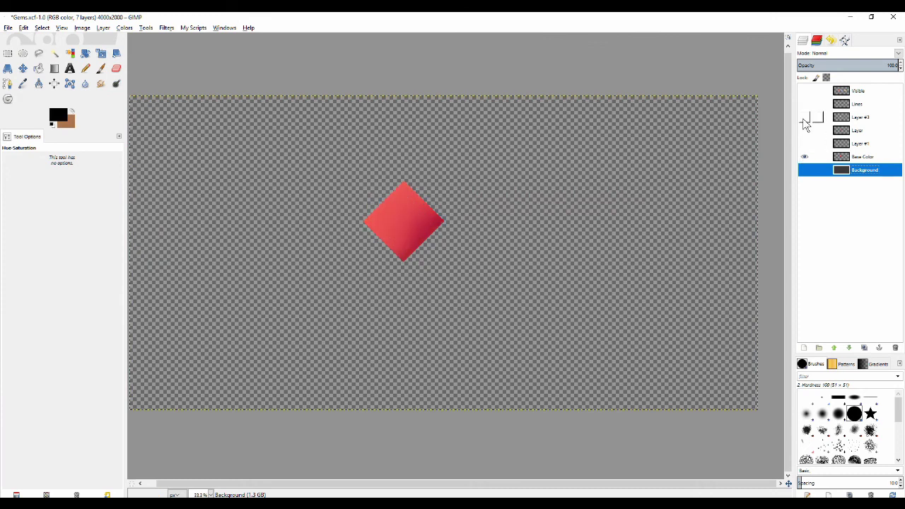
key(plus)
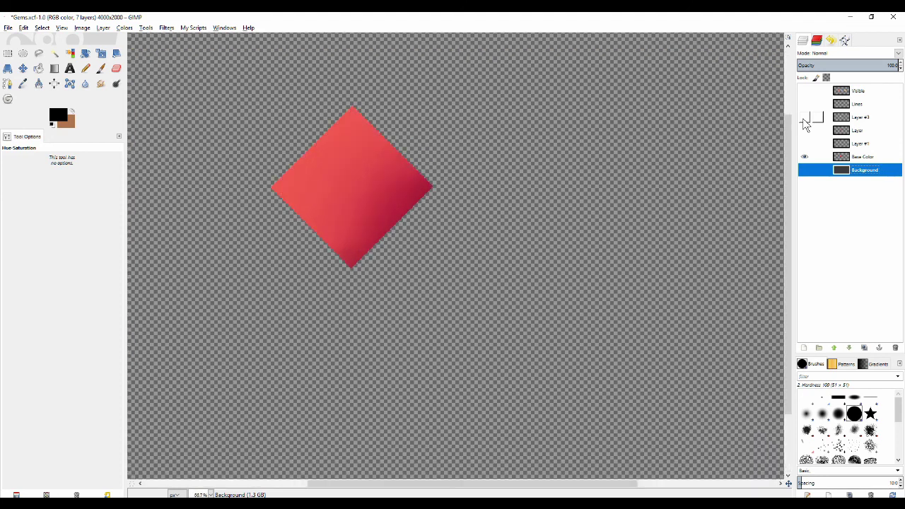
click(805, 171)
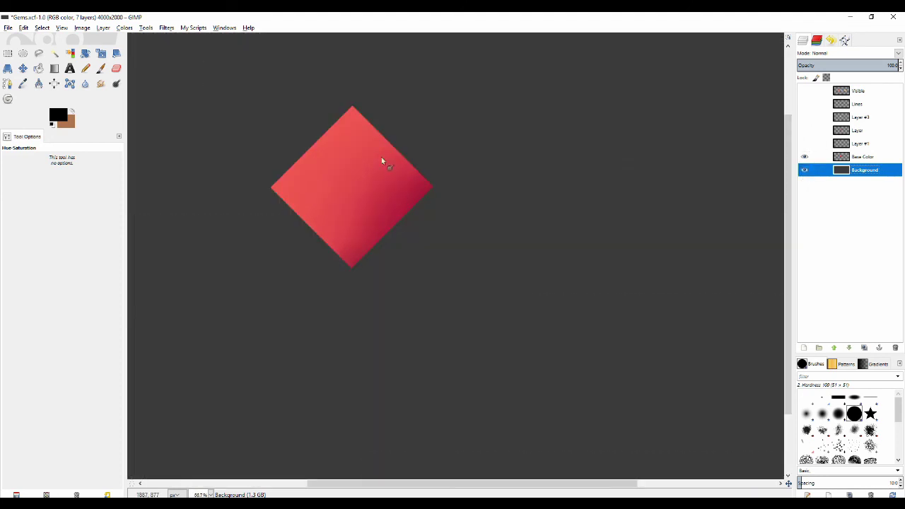
key(shift+d)
key(minus)
key(plus)
key(plus)
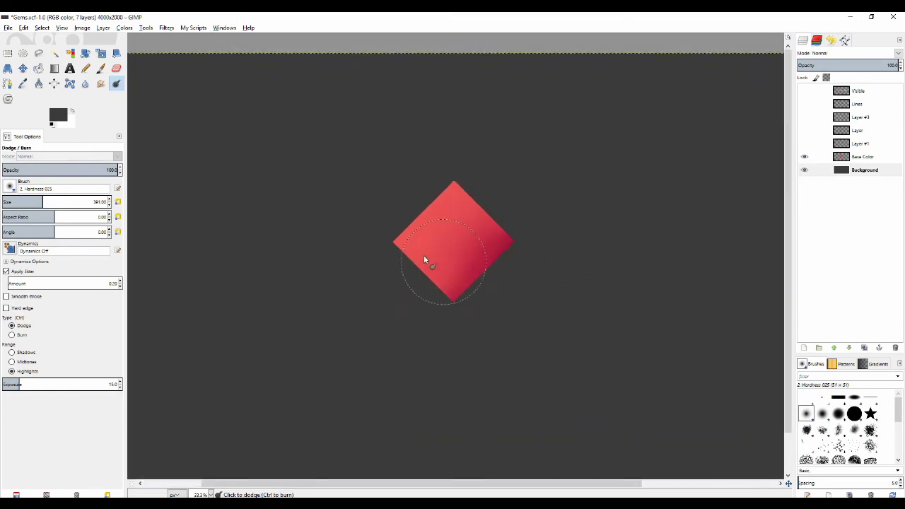
Show Layer #1, Layer and Layer #3 again to rebuild the original gem over its base color
click(805, 144)
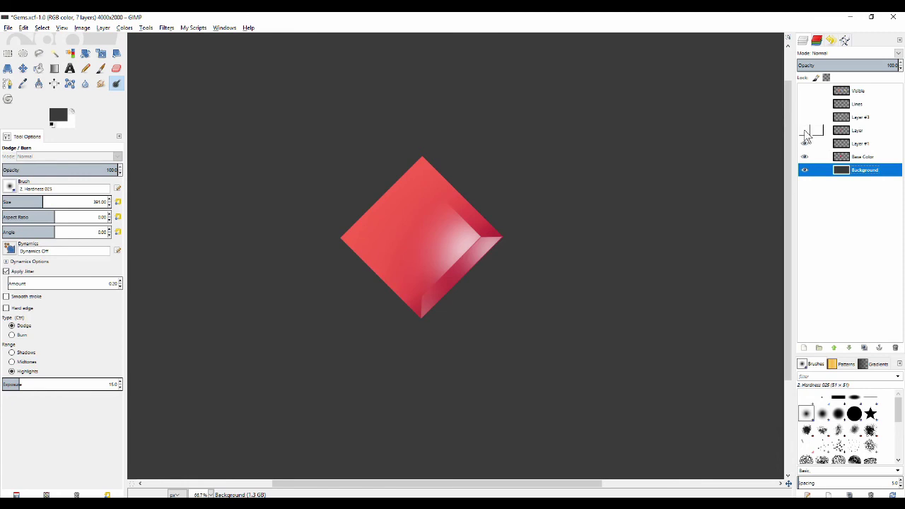
click(804, 131)
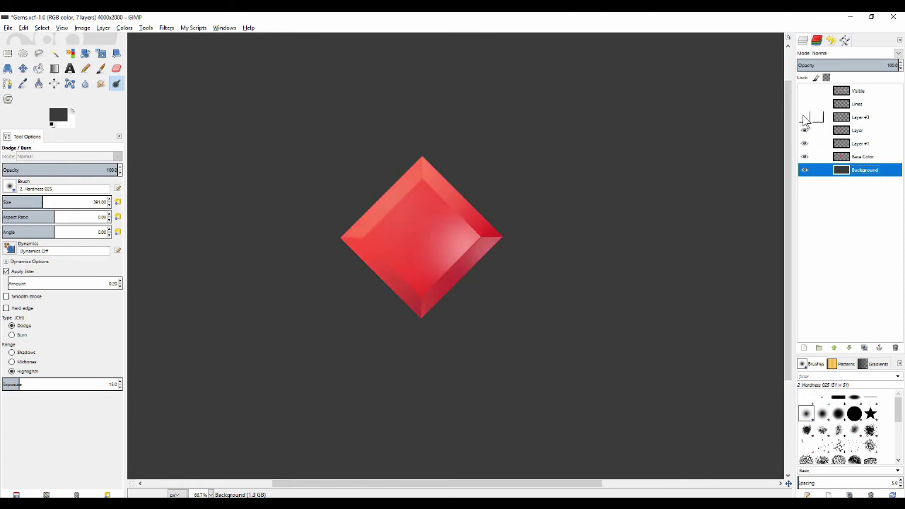
click(805, 117)
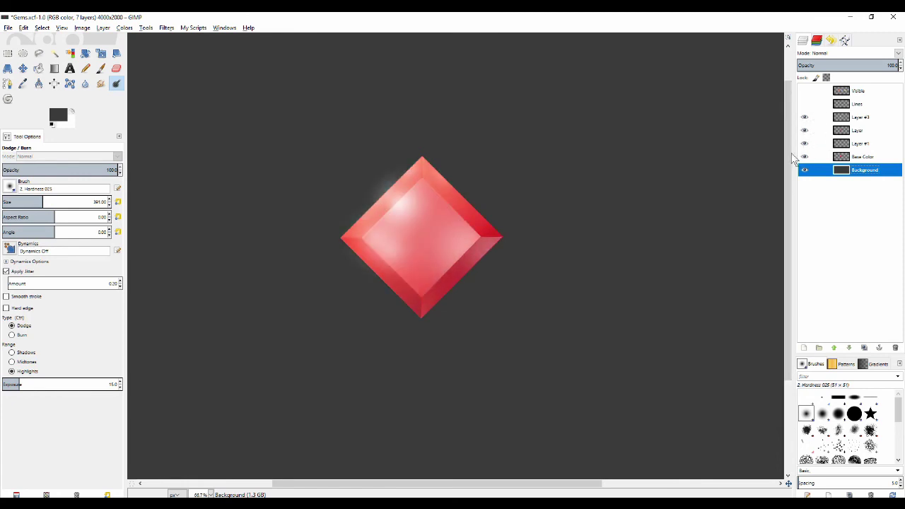
Show the Lines layer and delete it
click(804, 105)
click(857, 107)
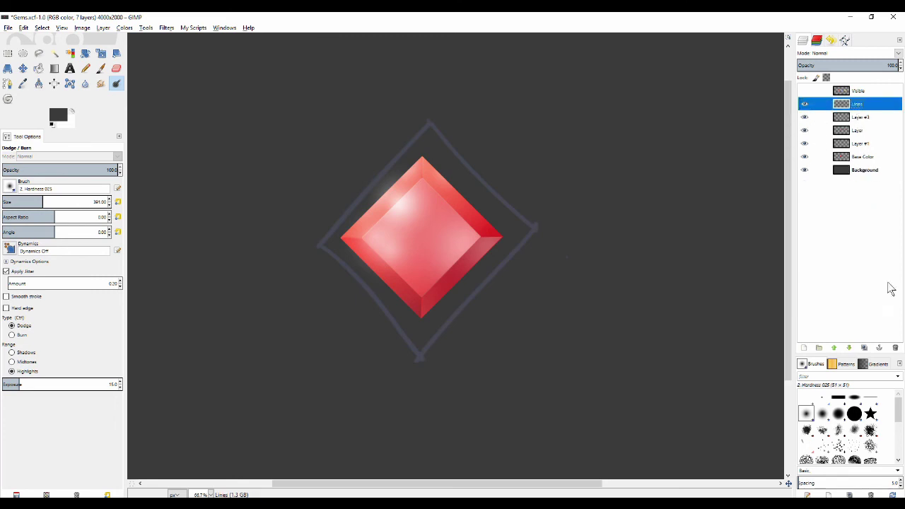
click(896, 347)
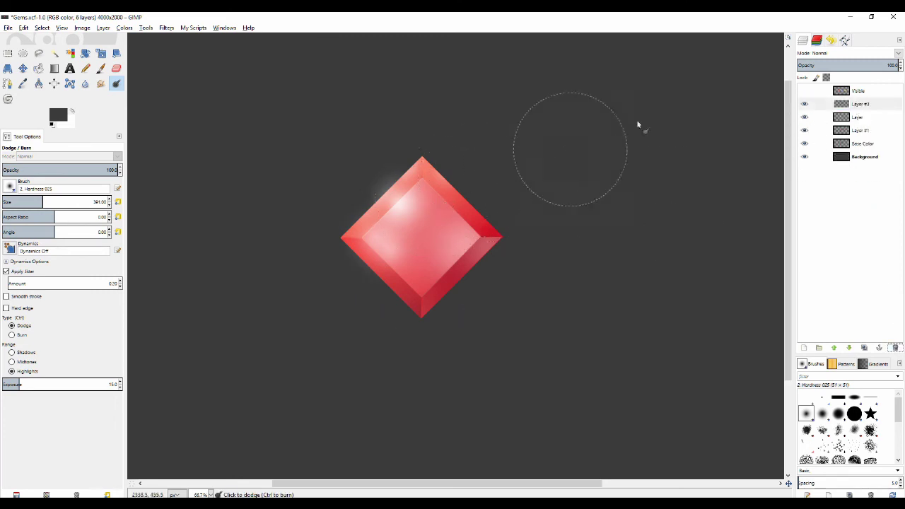
Show the Visible layer and move its row of gems down and to the right, clear of the original gem
click(805, 91)
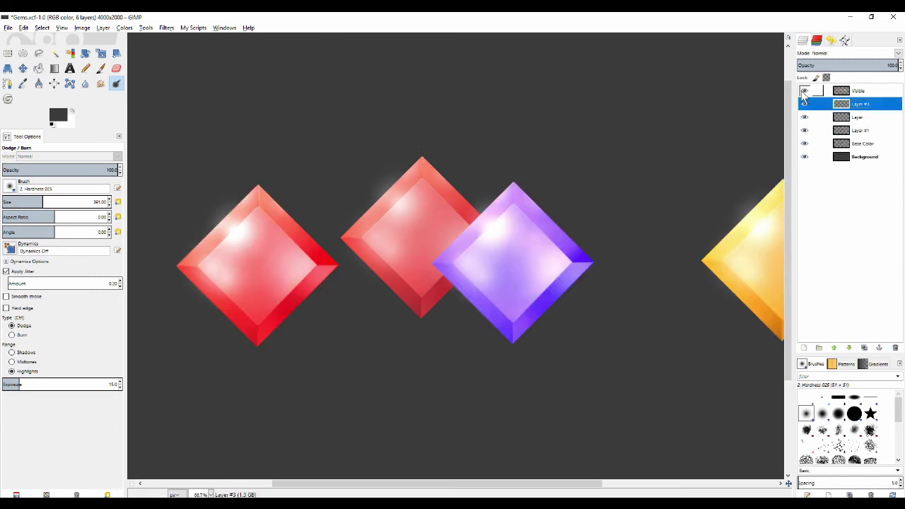
click(805, 118)
click(803, 117)
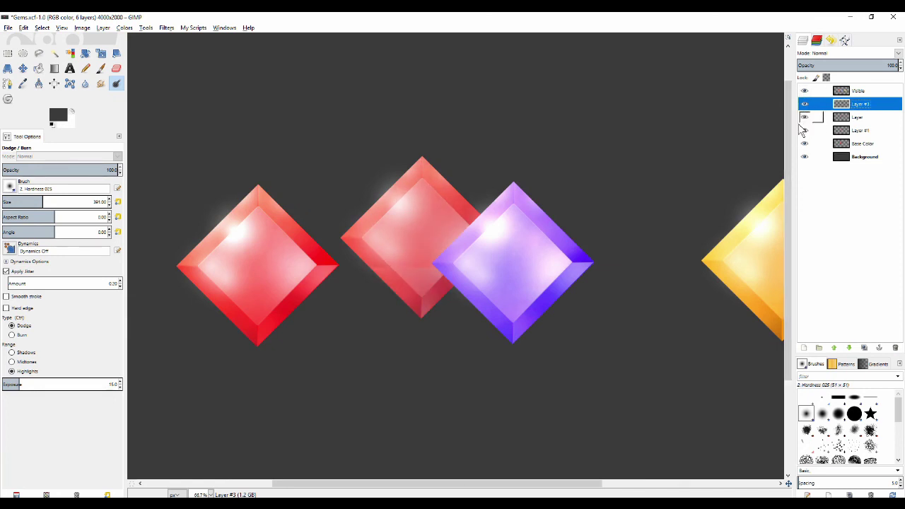
drag(520, 189, 516, 198)
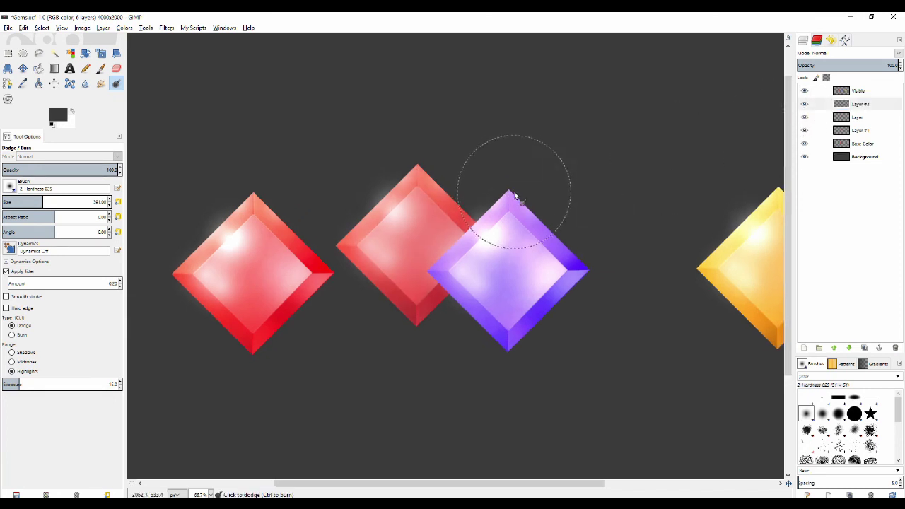
click(870, 89)
mouse_move(521, 263)
mouse_down()
mouse_move(533, 206)
mouse_move(525, 210)
mouse_move(560, 301)
mouse_up()
key(m)
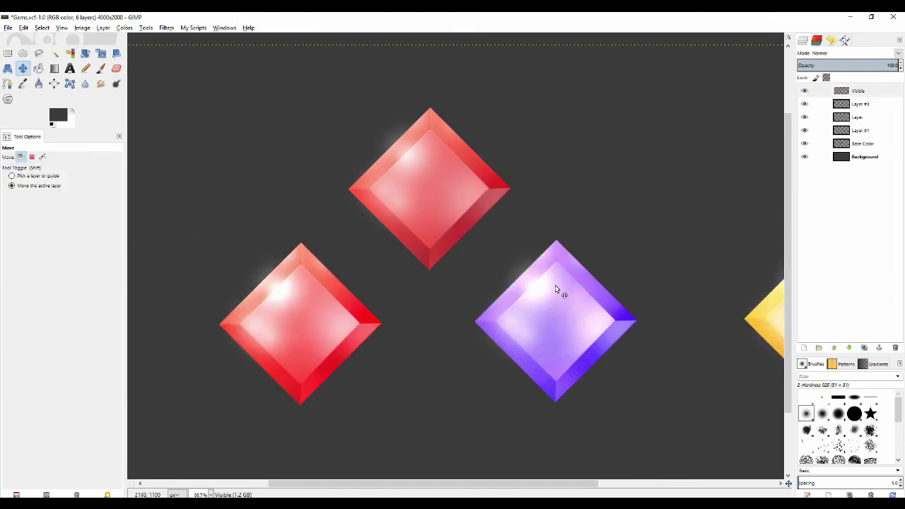
Compare the original gem with the row of adjusted gems at several magnifications
drag(439, 170, 442, 172)
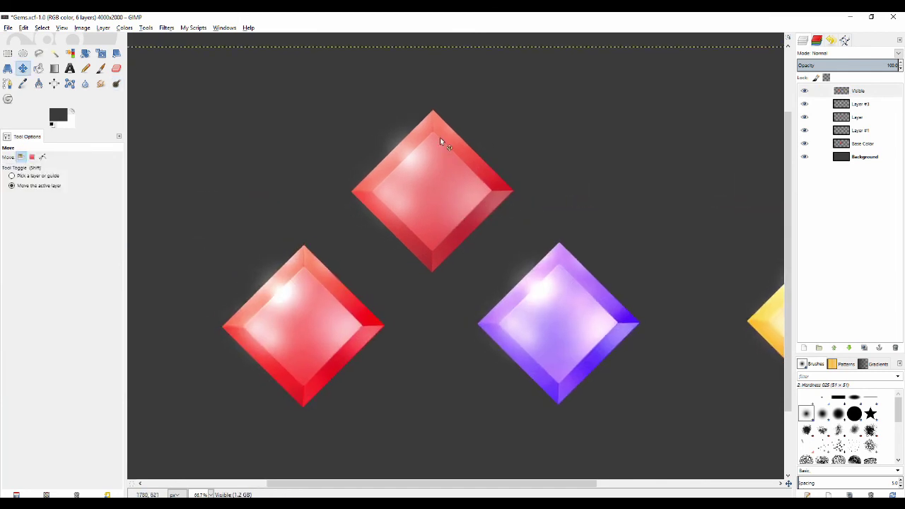
scroll(436, 152, up, 1)
scroll(419, 152, down, 1)
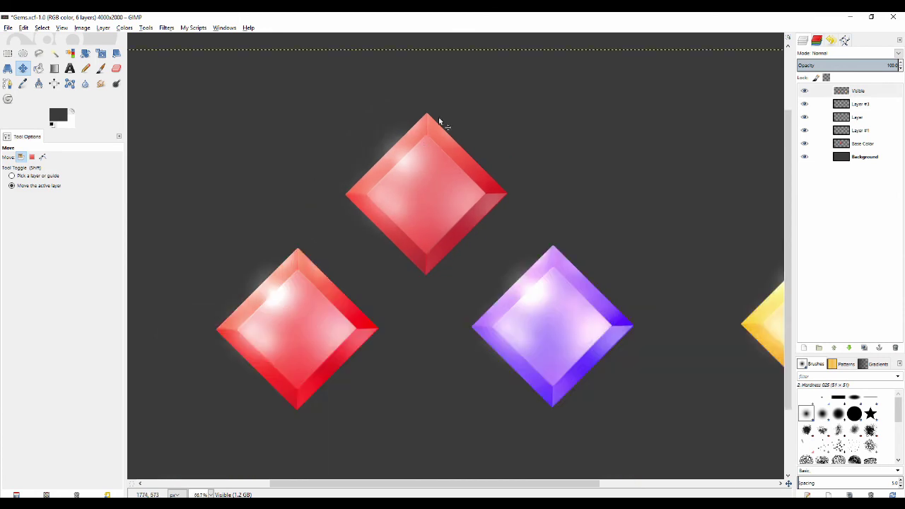
click(125, 27)
click(132, 41)
drag(427, 173, 405, 140)
scroll(268, 263, down, 1)
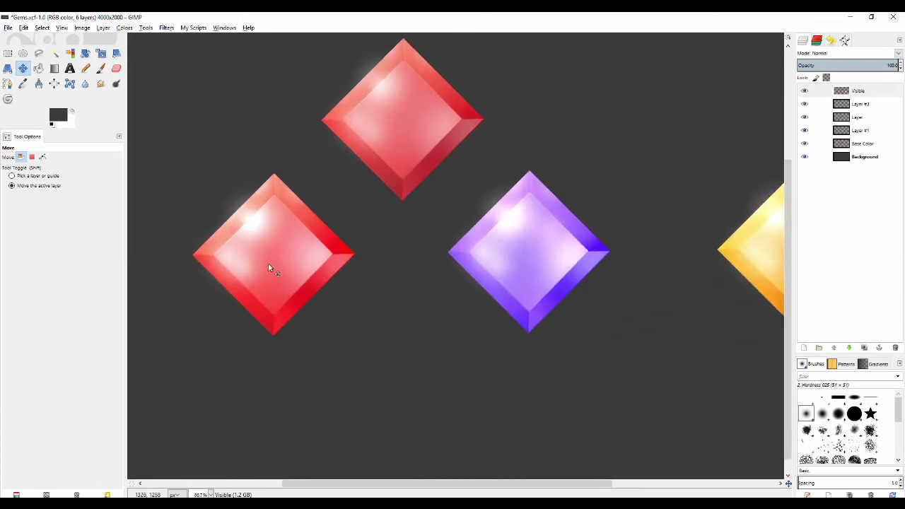
scroll(262, 269, down, 2)
scroll(302, 318, up, 1)
drag(288, 303, 254, 267)
scroll(265, 273, down, 1)
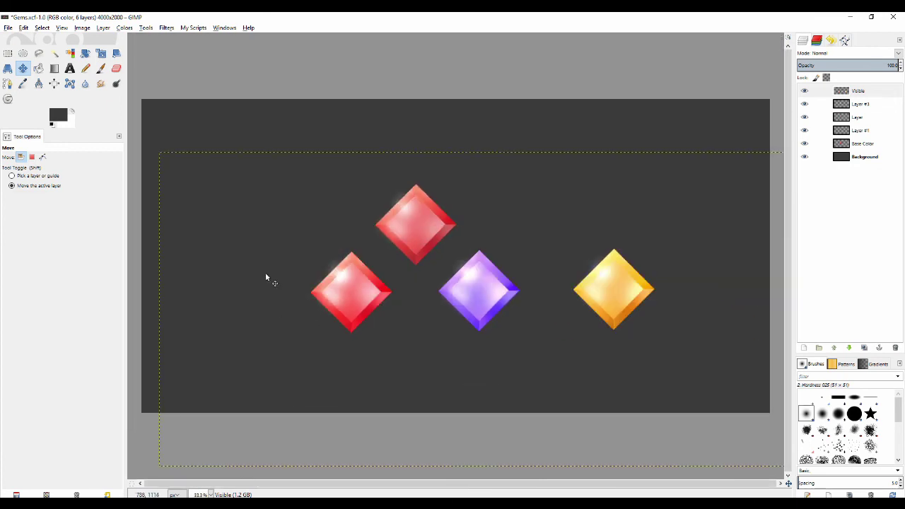
drag(281, 302, 255, 261)
scroll(267, 272, up, 1)
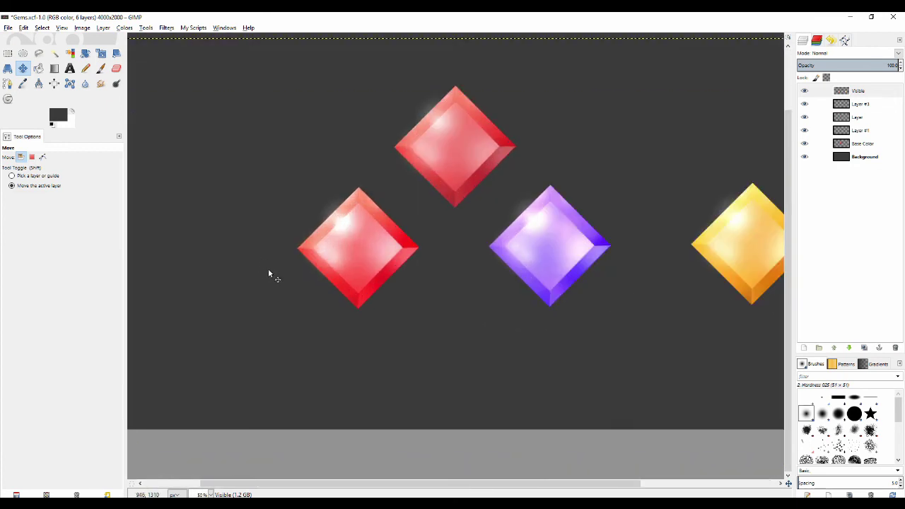
scroll(254, 249, down, 1)
scroll(262, 256, down, 1)
scroll(262, 260, down, 1)
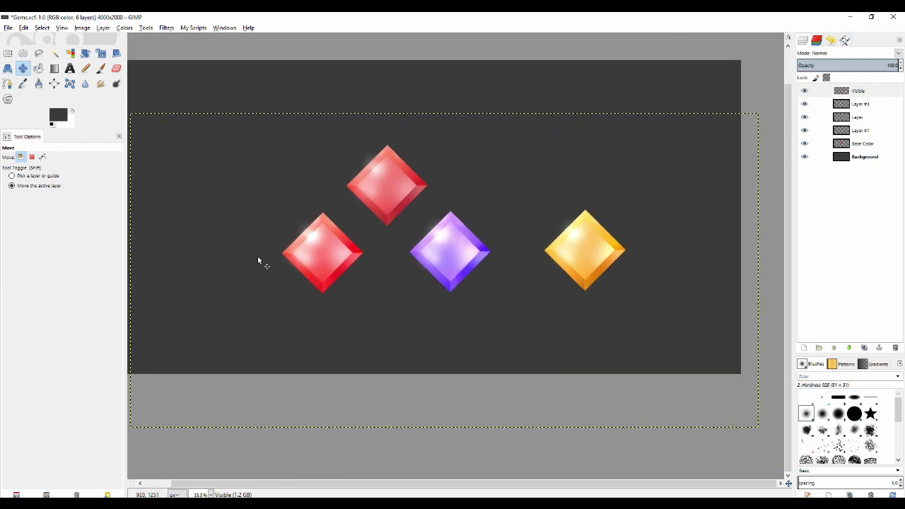
scroll(258, 260, up, 1)
drag(277, 275, 216, 256)
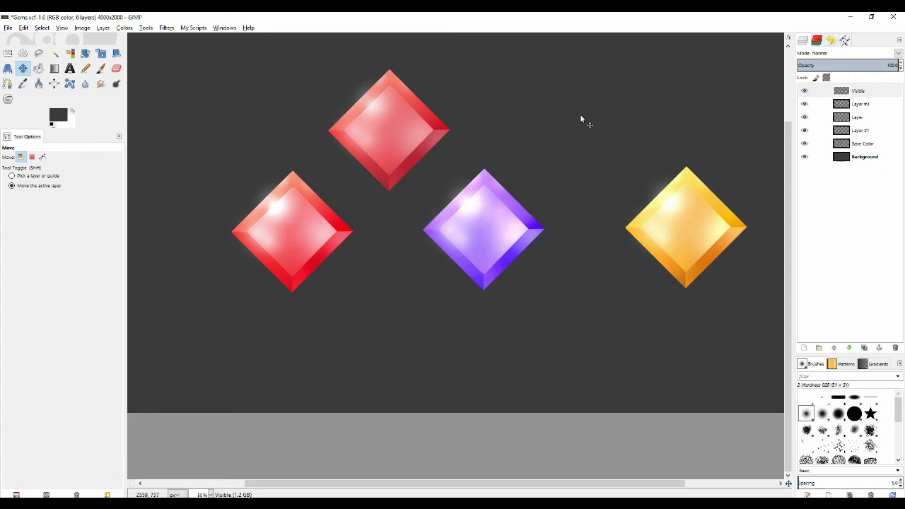
Add a transparent layer at the top of the stack and prepare a white Paintbrush with size 21 and 100 opacity
click(804, 348)
click(97, 187)
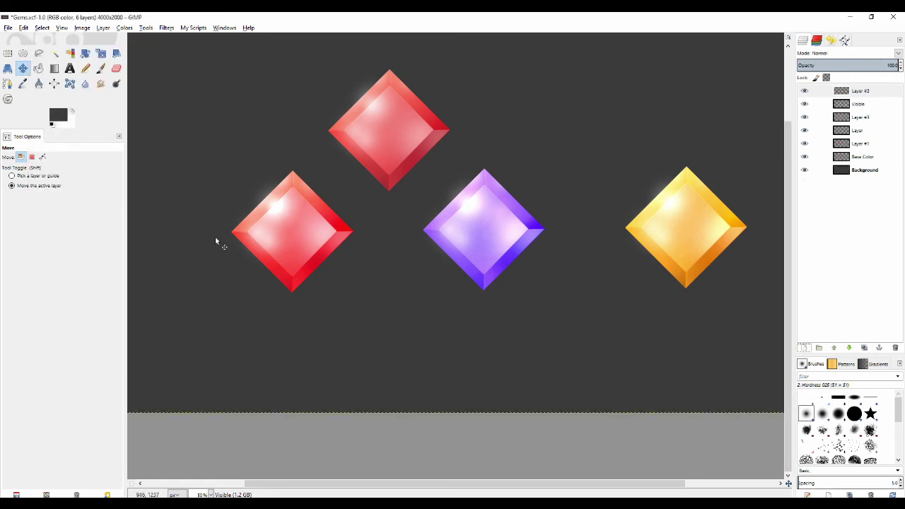
click(71, 111)
drag(281, 315, 252, 257)
key(p)
key(bracketleft)
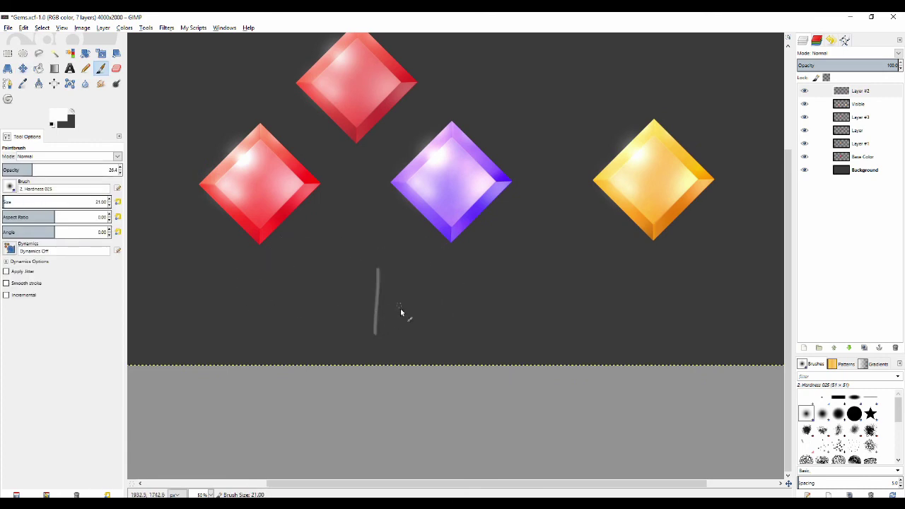
drag(400, 308, 408, 302)
key(ctrl+z)
drag(45, 170, 122, 170)
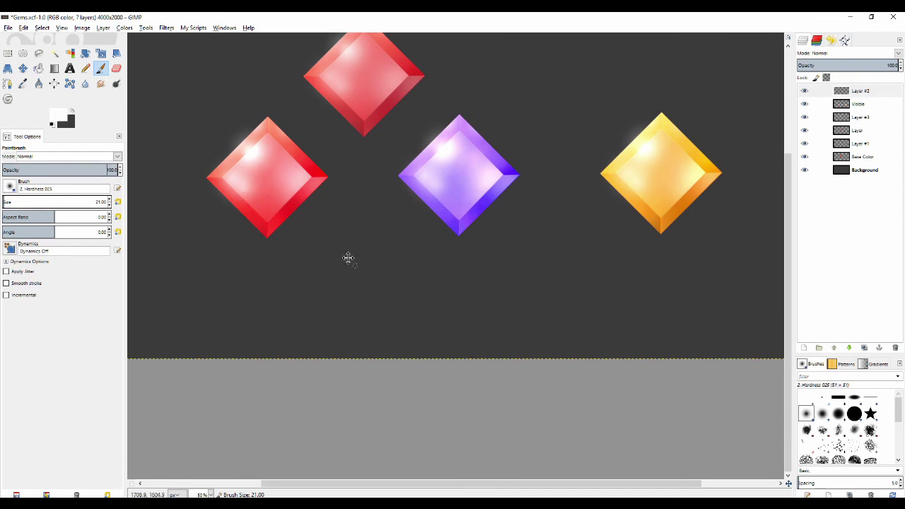
Move the Visible layer back up and slightly left so that it lines up with the canvas
scroll(364, 214, down, 2)
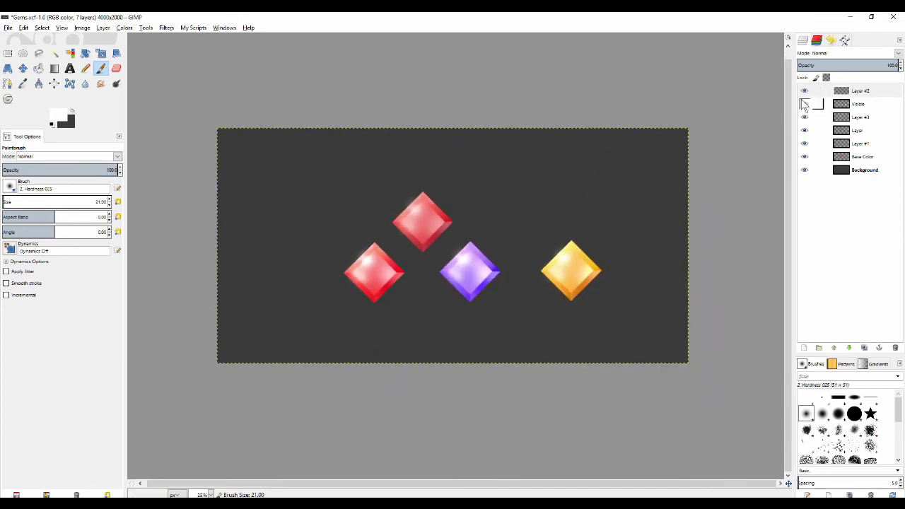
click(858, 104)
key(m)
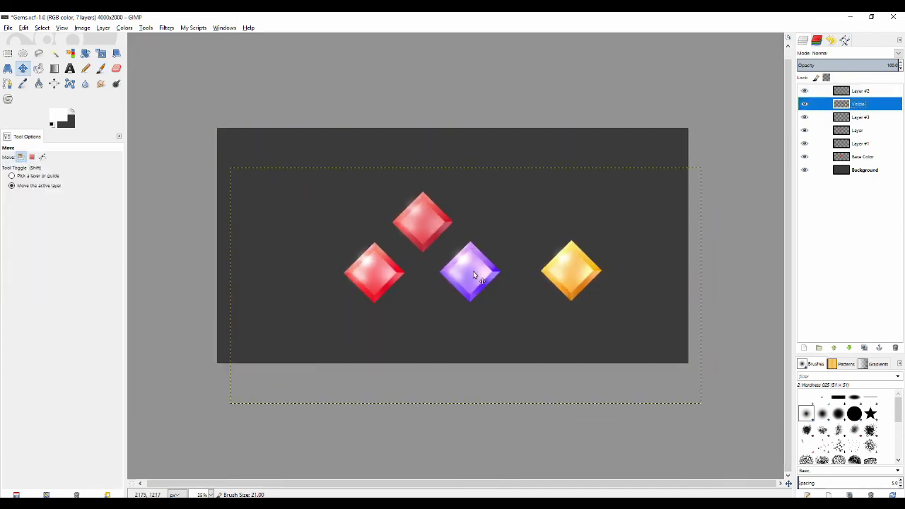
drag(473, 276, 462, 231)
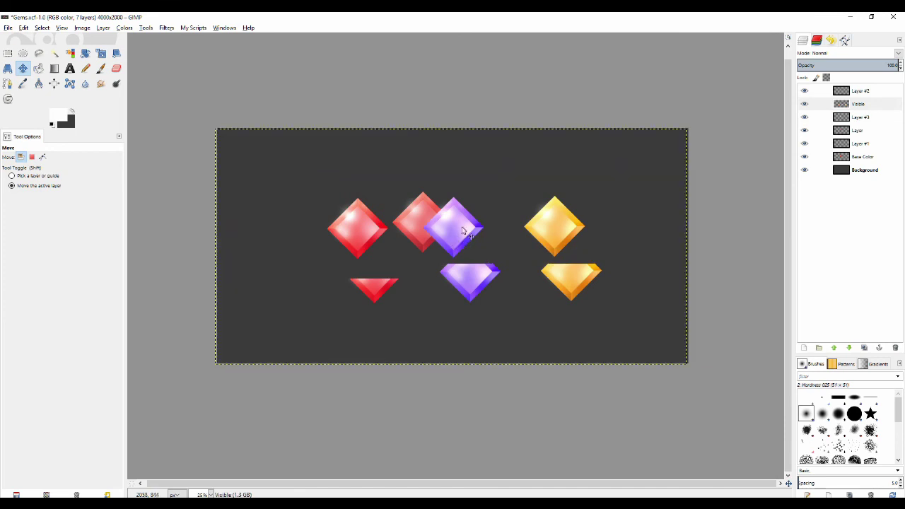
Hide Layer #3, Layer, Layer #1 and Base Color, leaving the gem row on the dark background
click(805, 118)
click(805, 130)
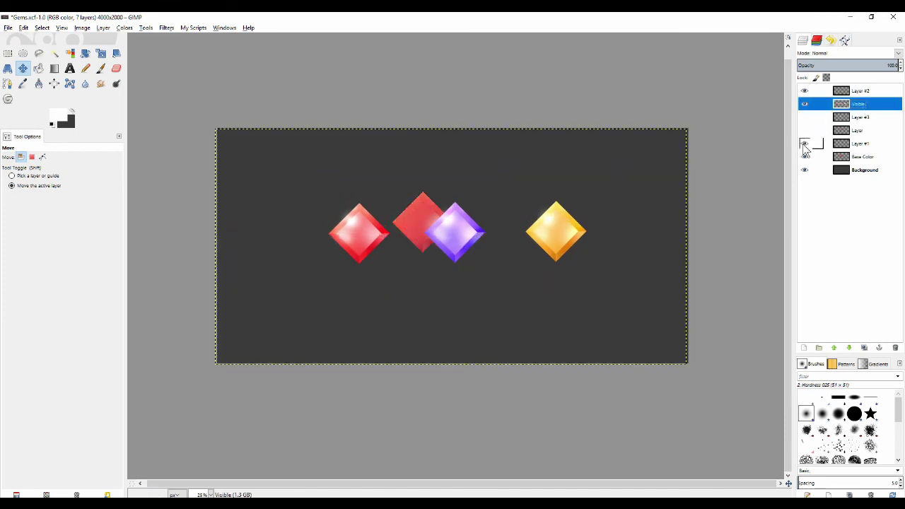
click(805, 144)
click(805, 157)
drag(492, 263, 484, 239)
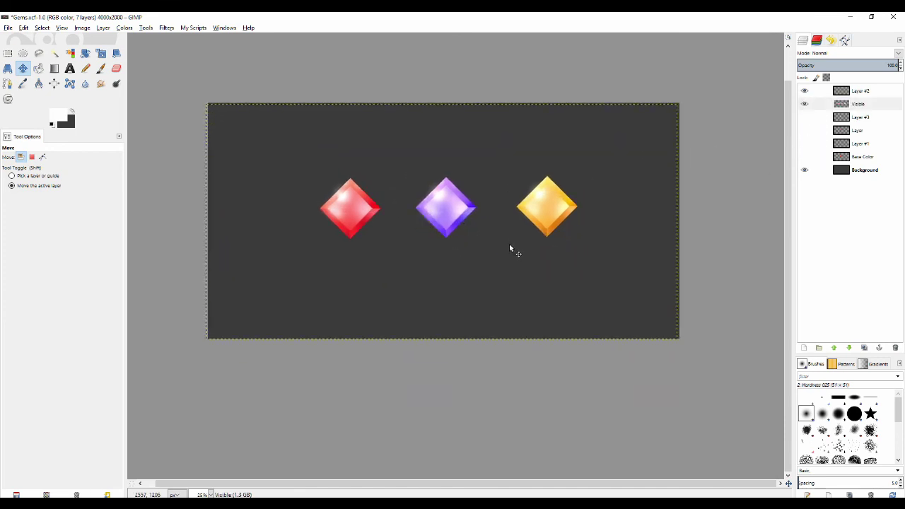
Select Layer #2, test a Paintbrush stroke and undo it, and set the brush dynamics to Pressure Size
click(861, 90)
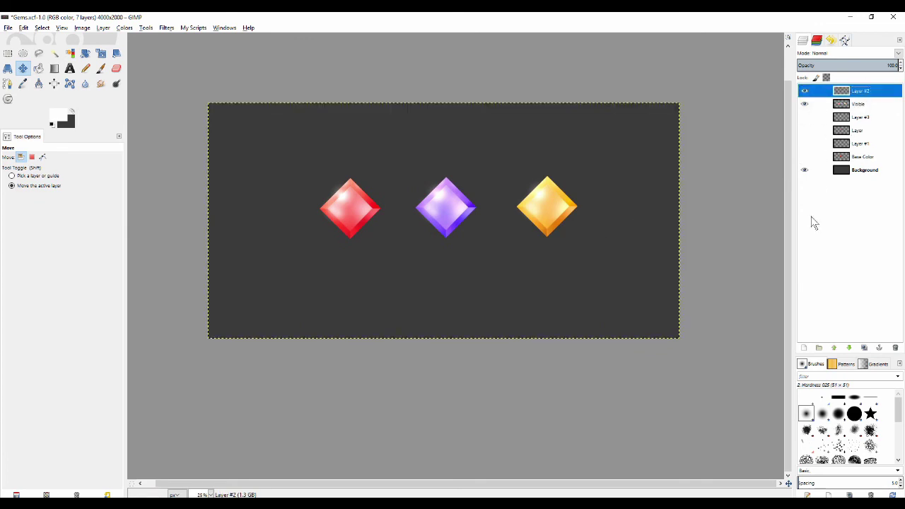
click(804, 103)
scroll(488, 255, up, 3)
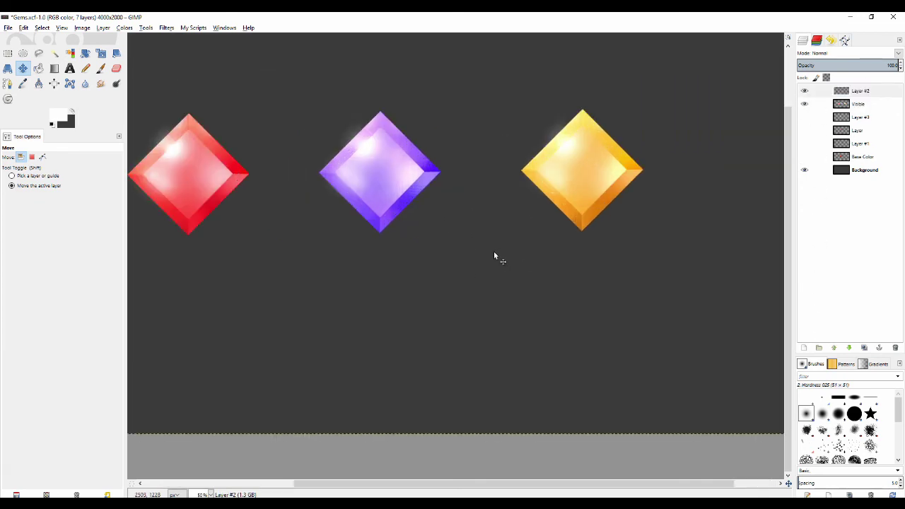
key(p)
drag(467, 230, 467, 297)
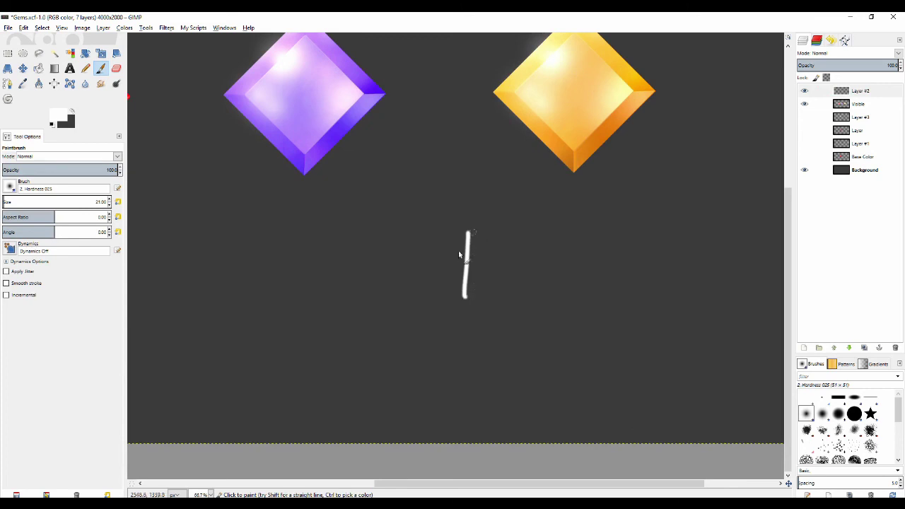
key(ctrl+z)
click(9, 249)
click(46, 267)
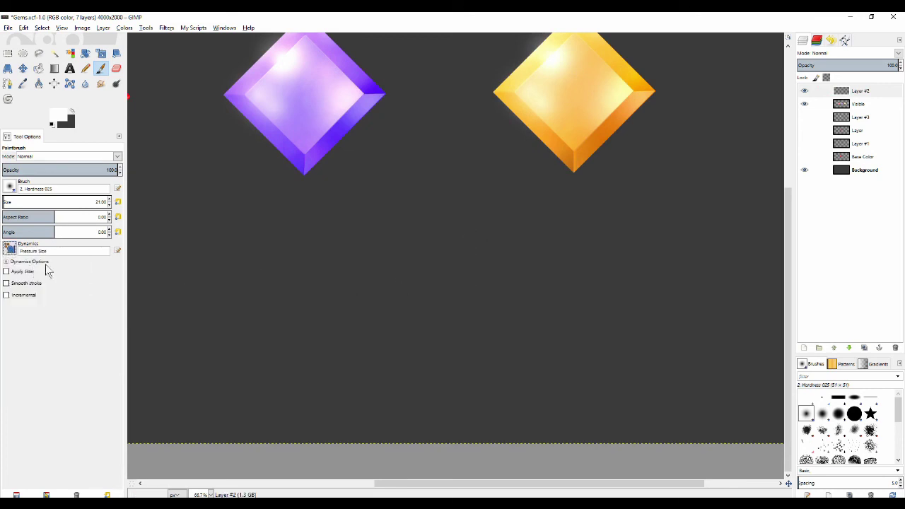
Handwrite the artist's signature in white below the orange gem, with long descending strokes near both ends
scroll(404, 273, right, 2)
drag(479, 251, 478, 310)
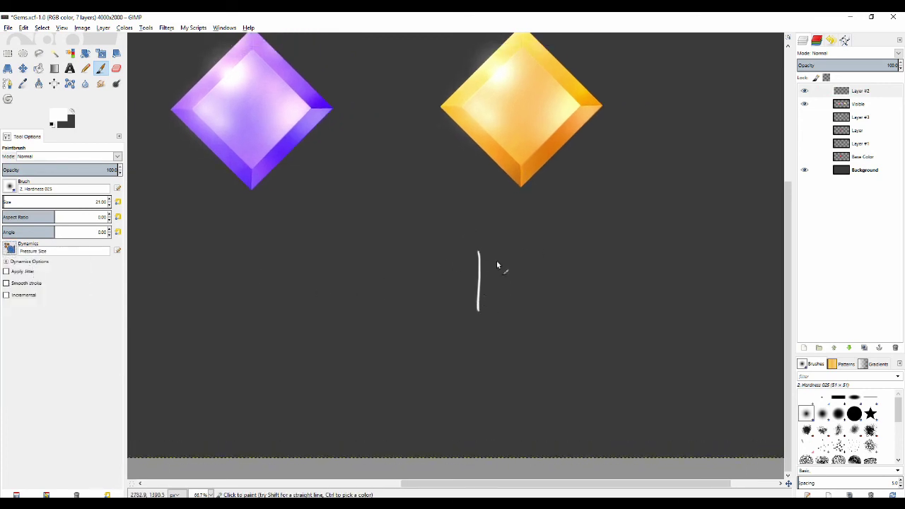
drag(474, 256, 479, 264)
mouse_move(543, 250)
mouse_down()
mouse_move(536, 274)
mouse_move(548, 281)
mouse_move(554, 261)
mouse_move(593, 265)
mouse_up()
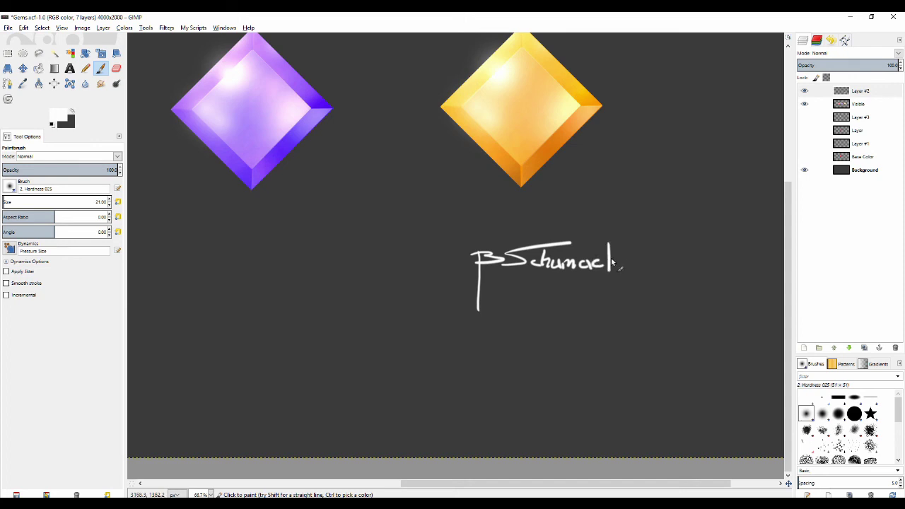
mouse_move(615, 259)
mouse_down()
mouse_move(616, 270)
mouse_move(644, 264)
mouse_up()
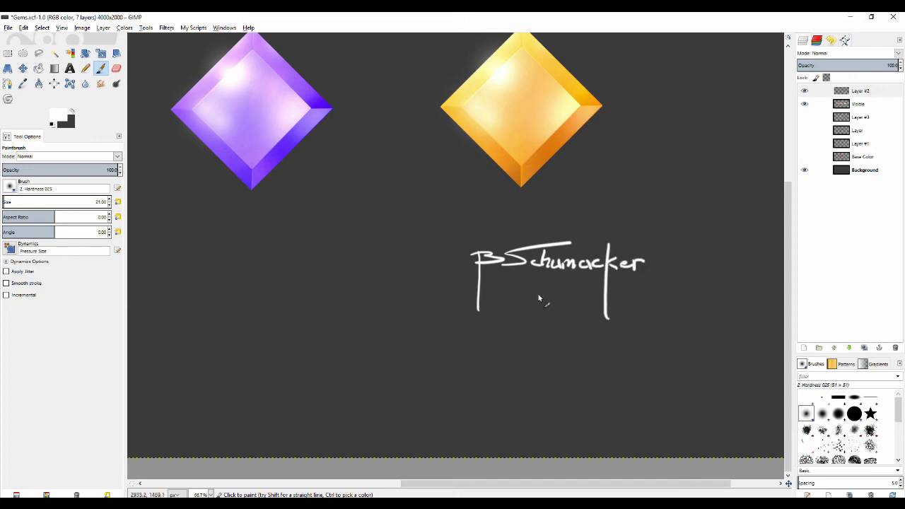
Underline the signature, undo that stroke, and handwrite MAR2017 beneath the name instead
drag(517, 305, 480, 311)
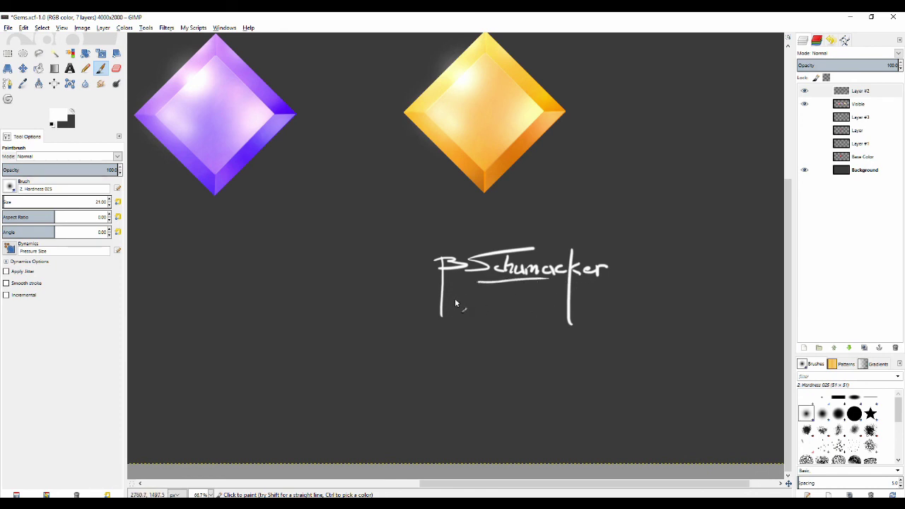
key(ctrl+z)
drag(509, 290, 511, 285)
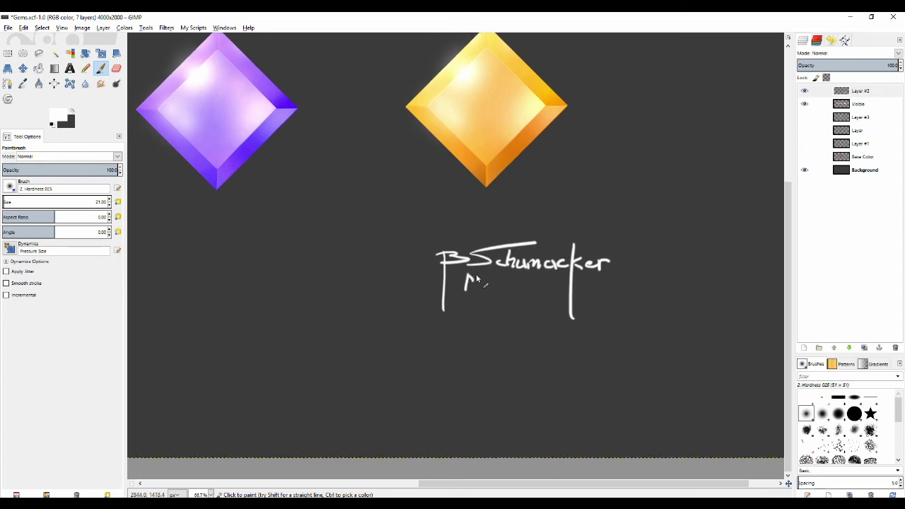
mouse_move(477, 278)
mouse_down()
mouse_move(485, 290)
mouse_move(489, 276)
mouse_move(509, 291)
mouse_move(531, 279)
mouse_move(541, 291)
mouse_up()
Lower the opacity of the signature layer, Layer #2, to 16.7
scroll(485, 330, down, 3)
drag(467, 325, 454, 333)
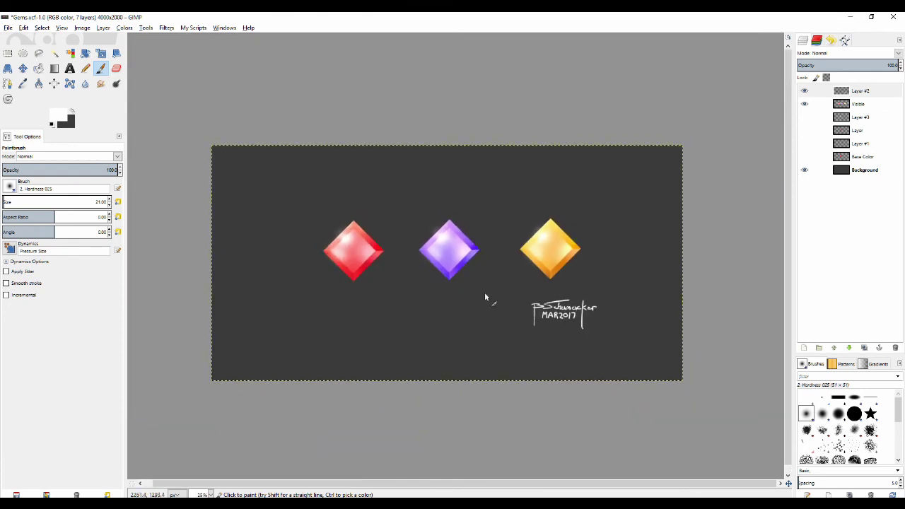
drag(841, 65, 829, 66)
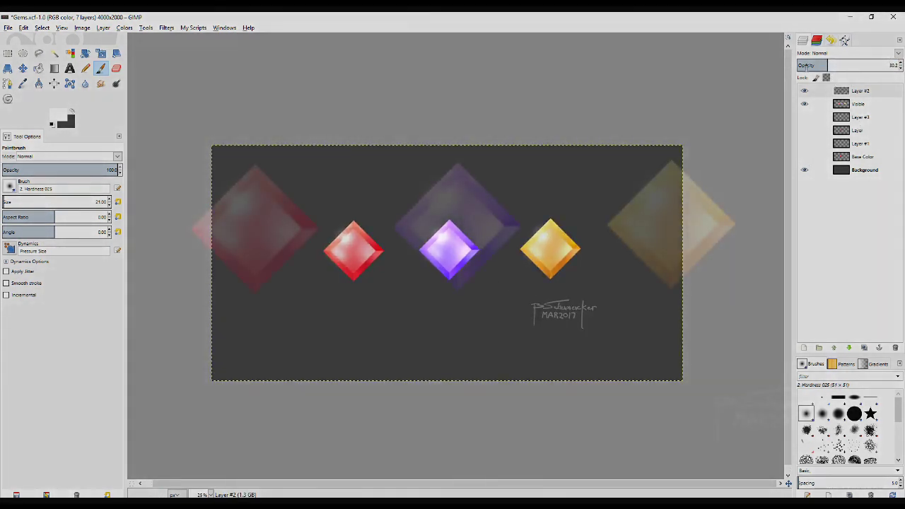
click(814, 65)
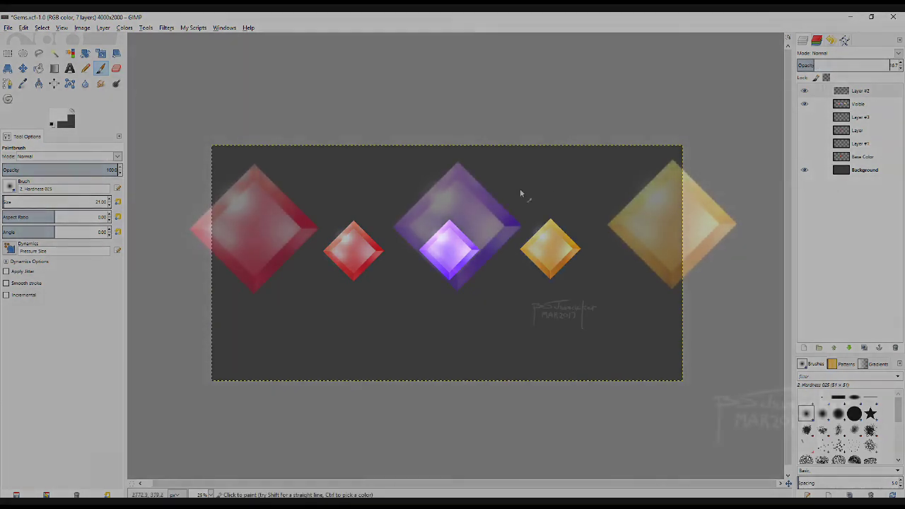